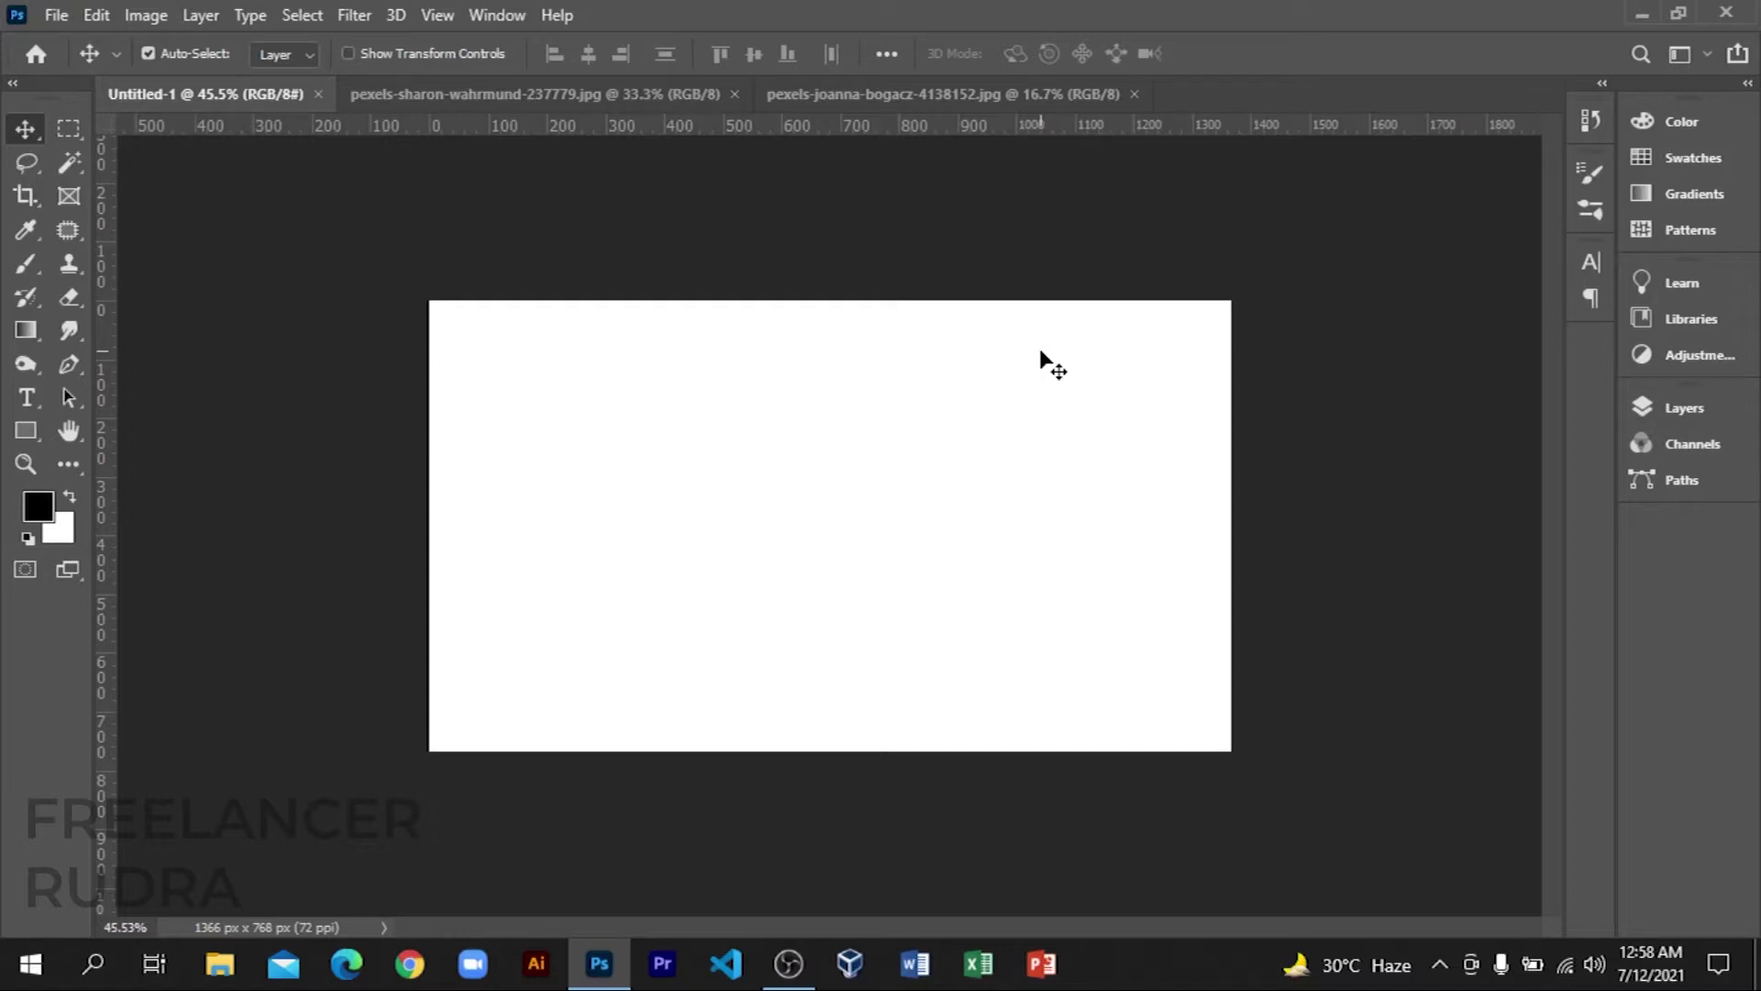
Step: Browse the Lasso and Magic Wand tool flyouts in the toolbar
click(29, 167)
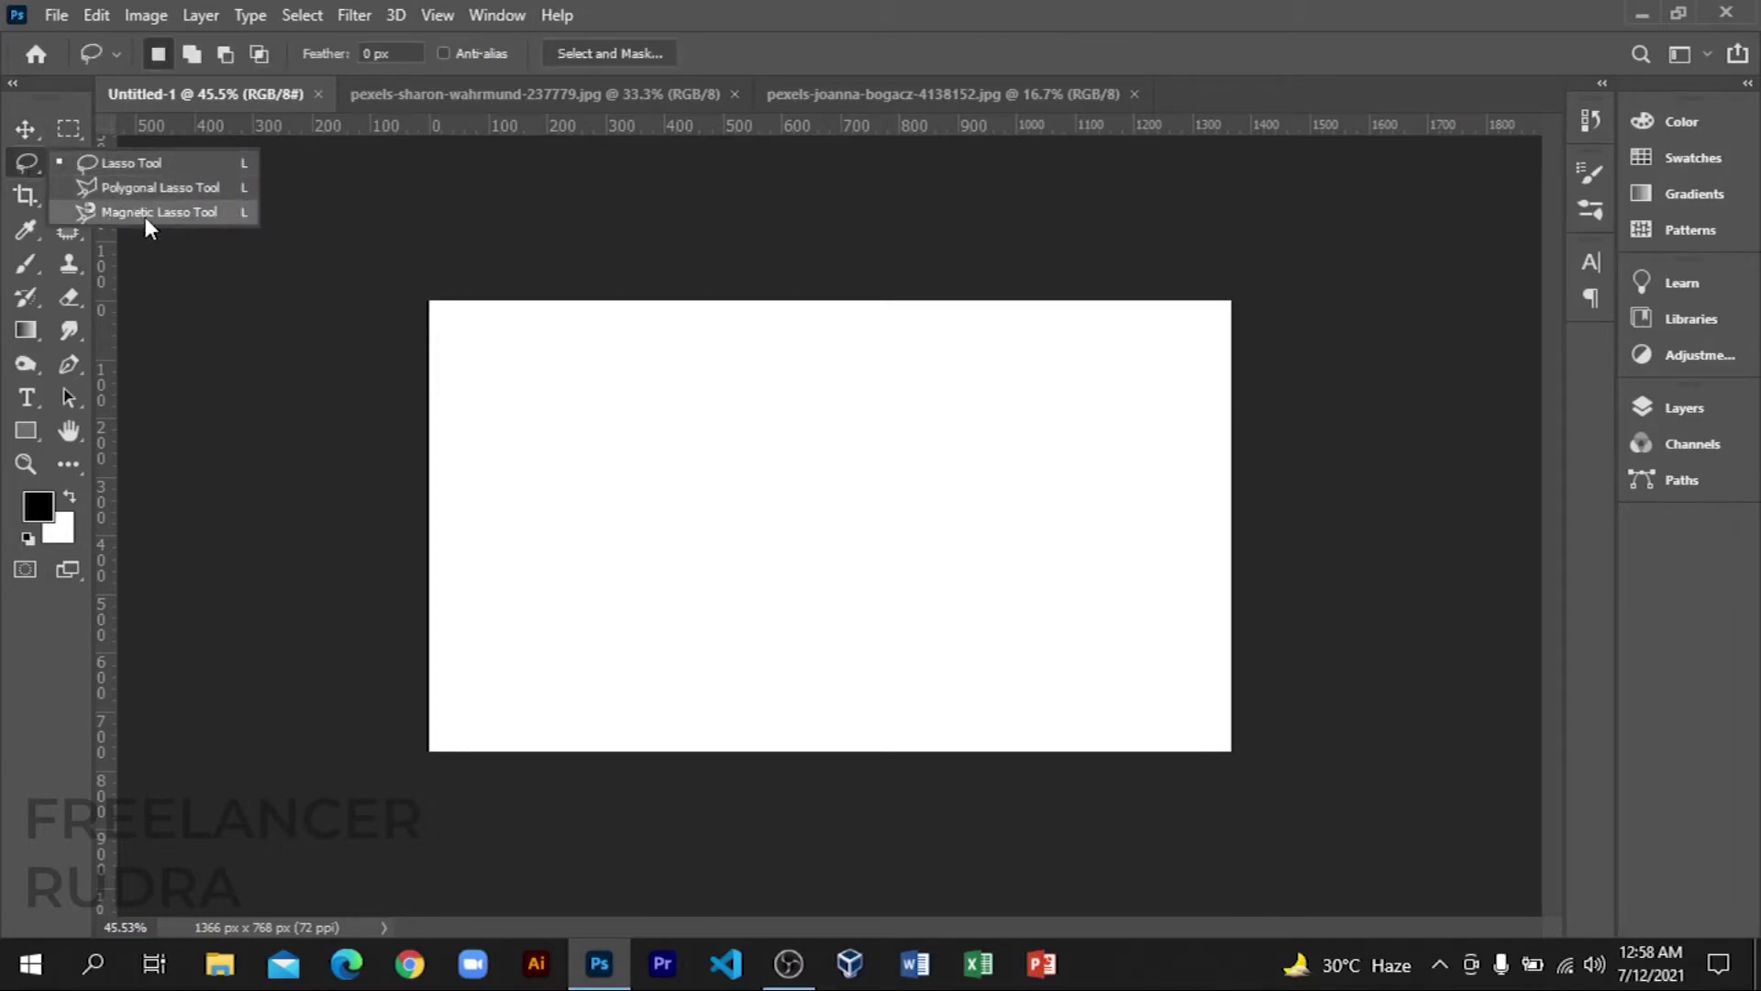
click(26, 130)
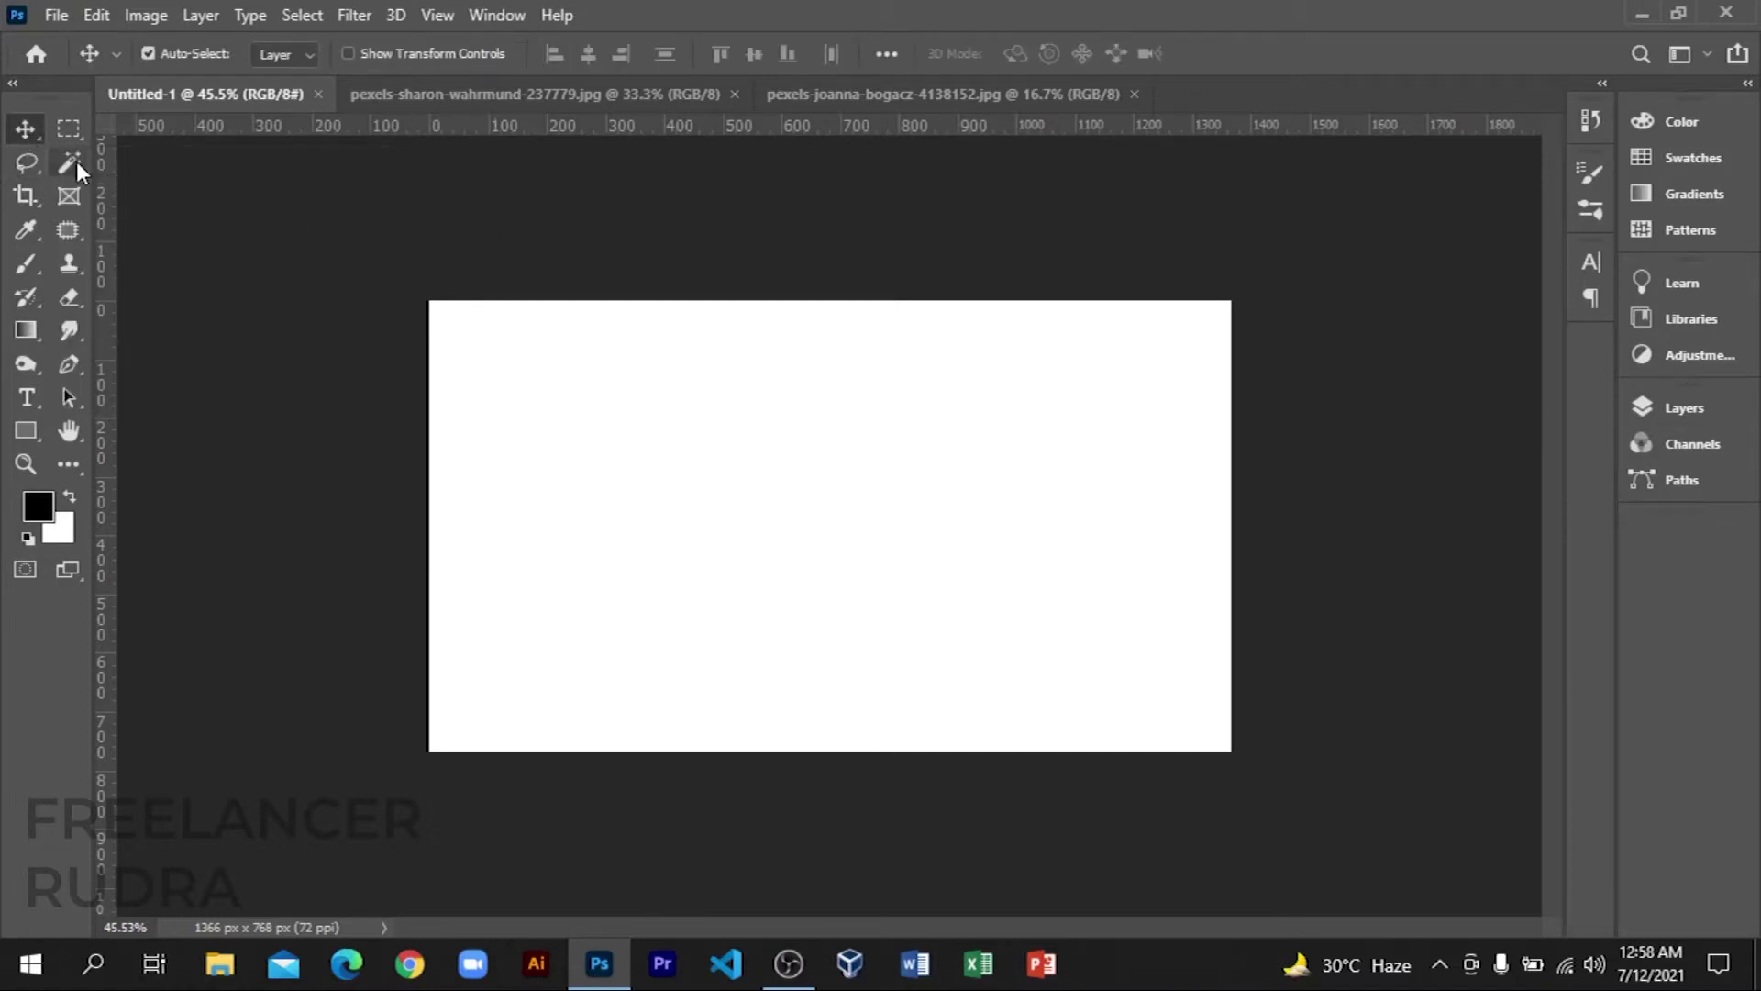
click(75, 162)
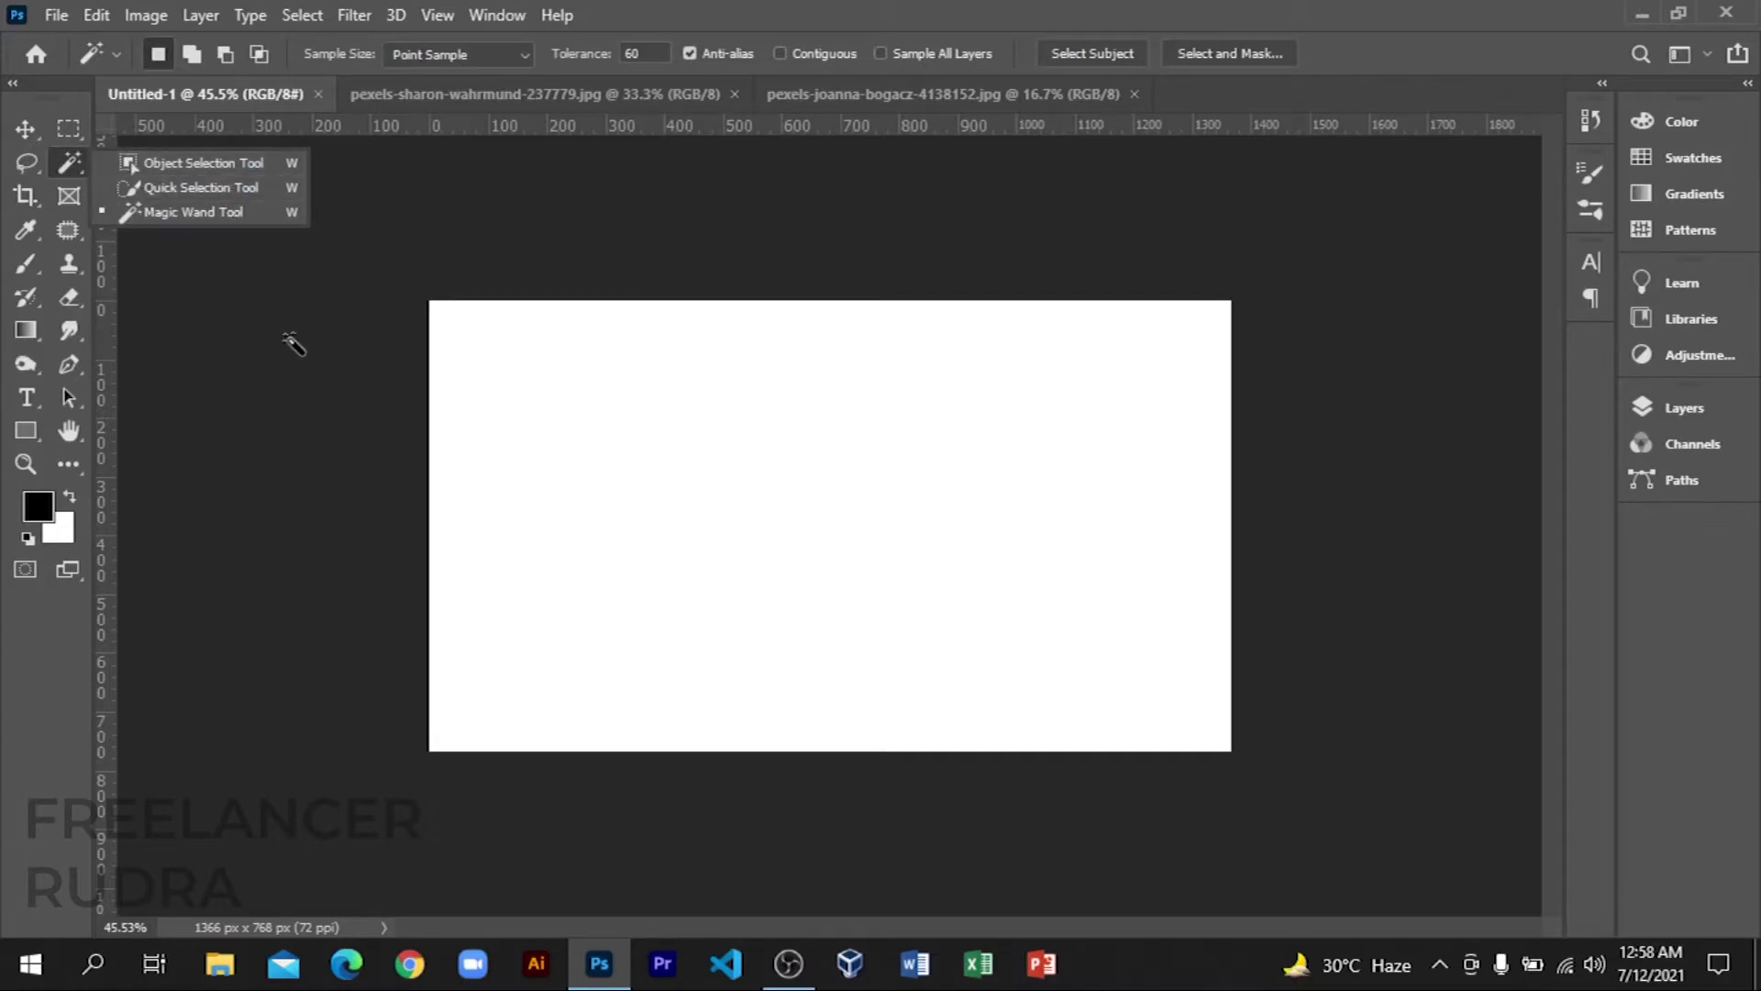
click(27, 130)
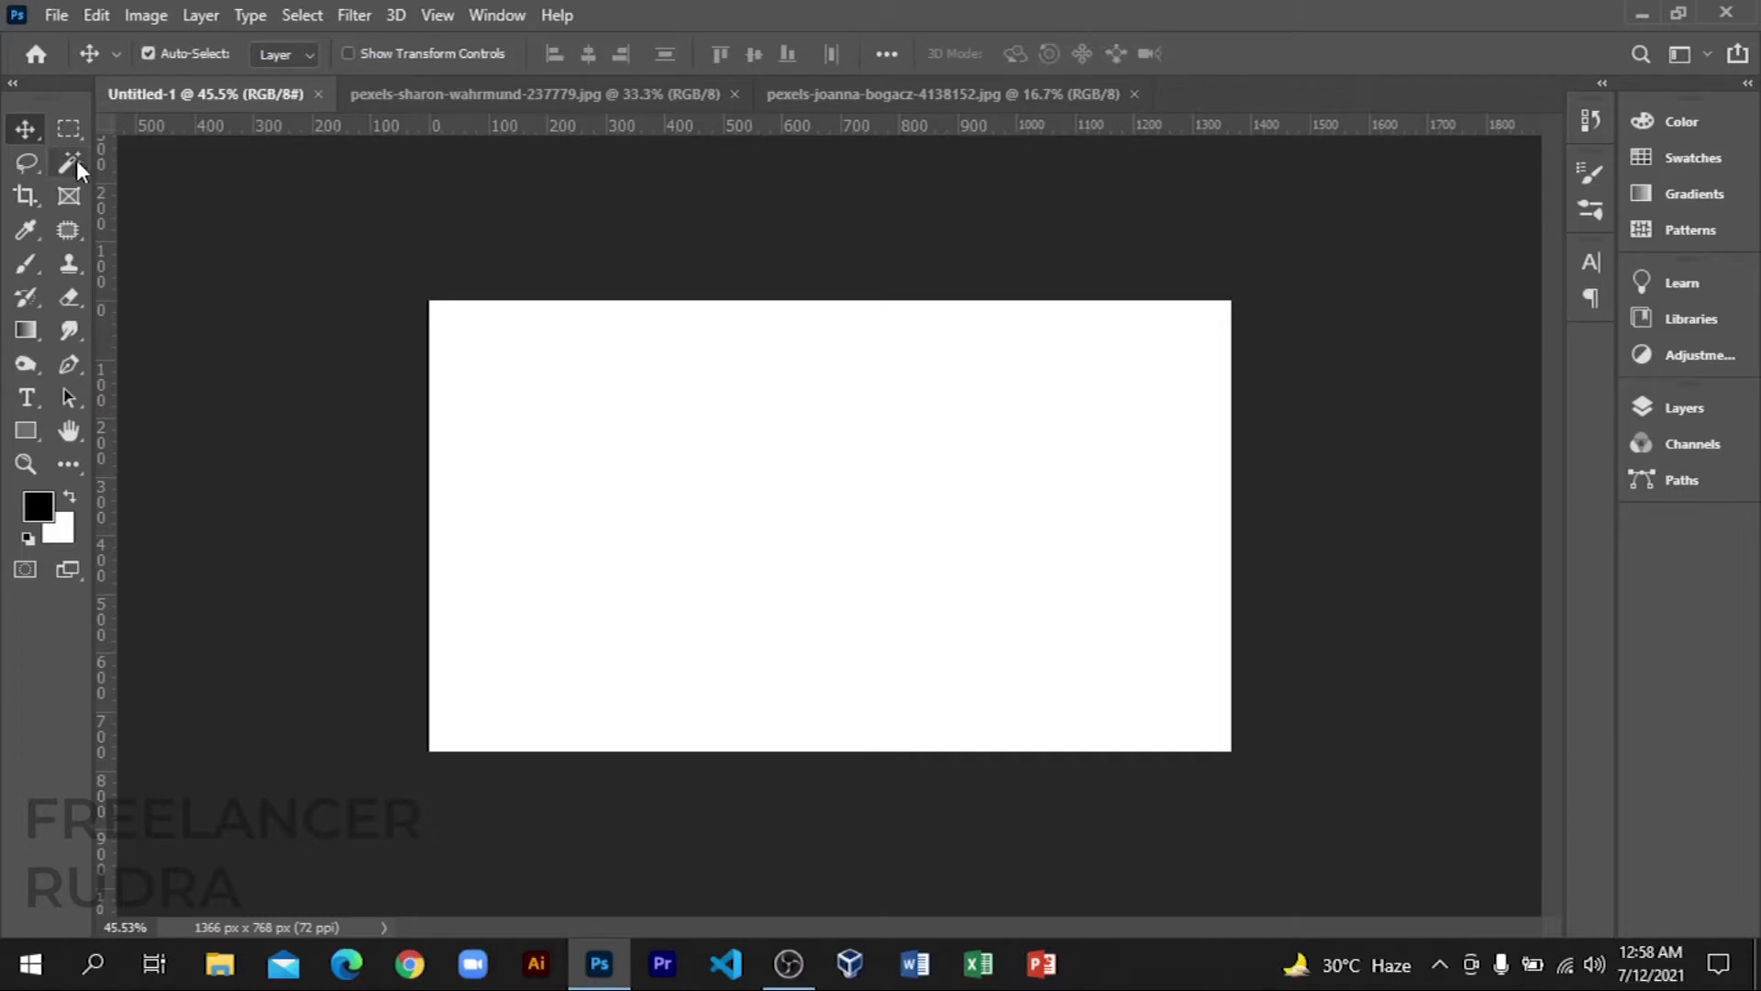
click(70, 163)
Step: Make the Object Selection Tool active, then switch to the Rectangular Marquee tool
click(191, 165)
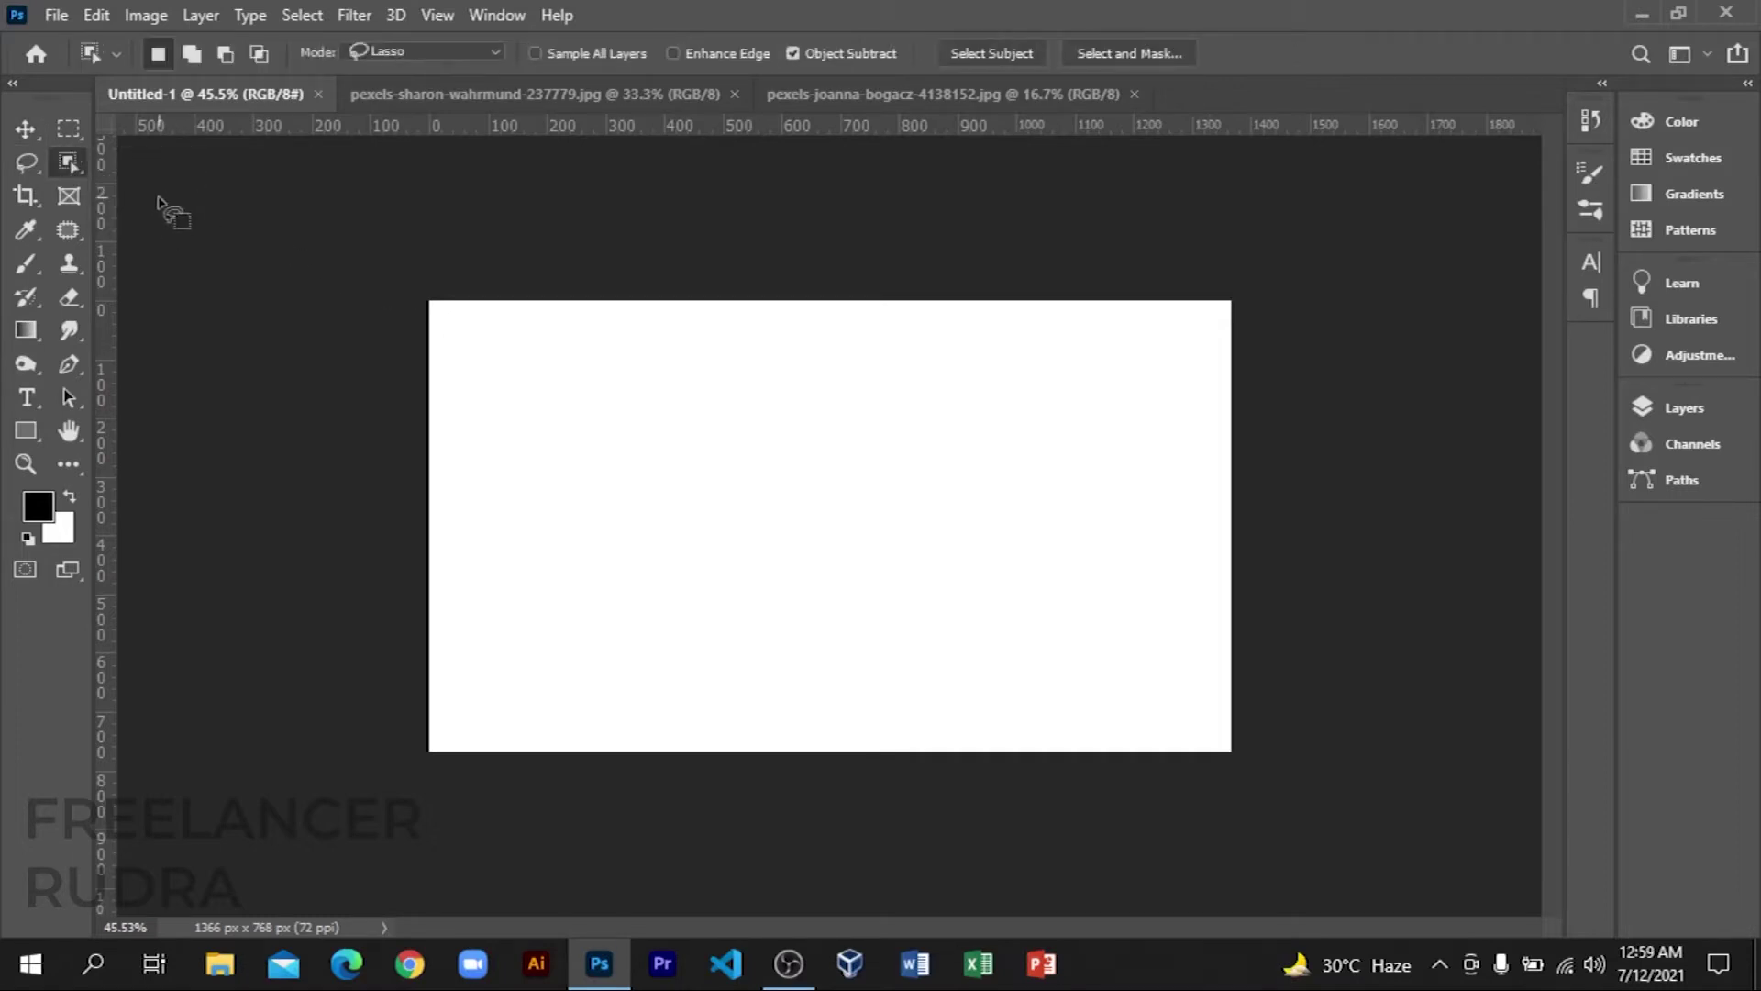
click(68, 156)
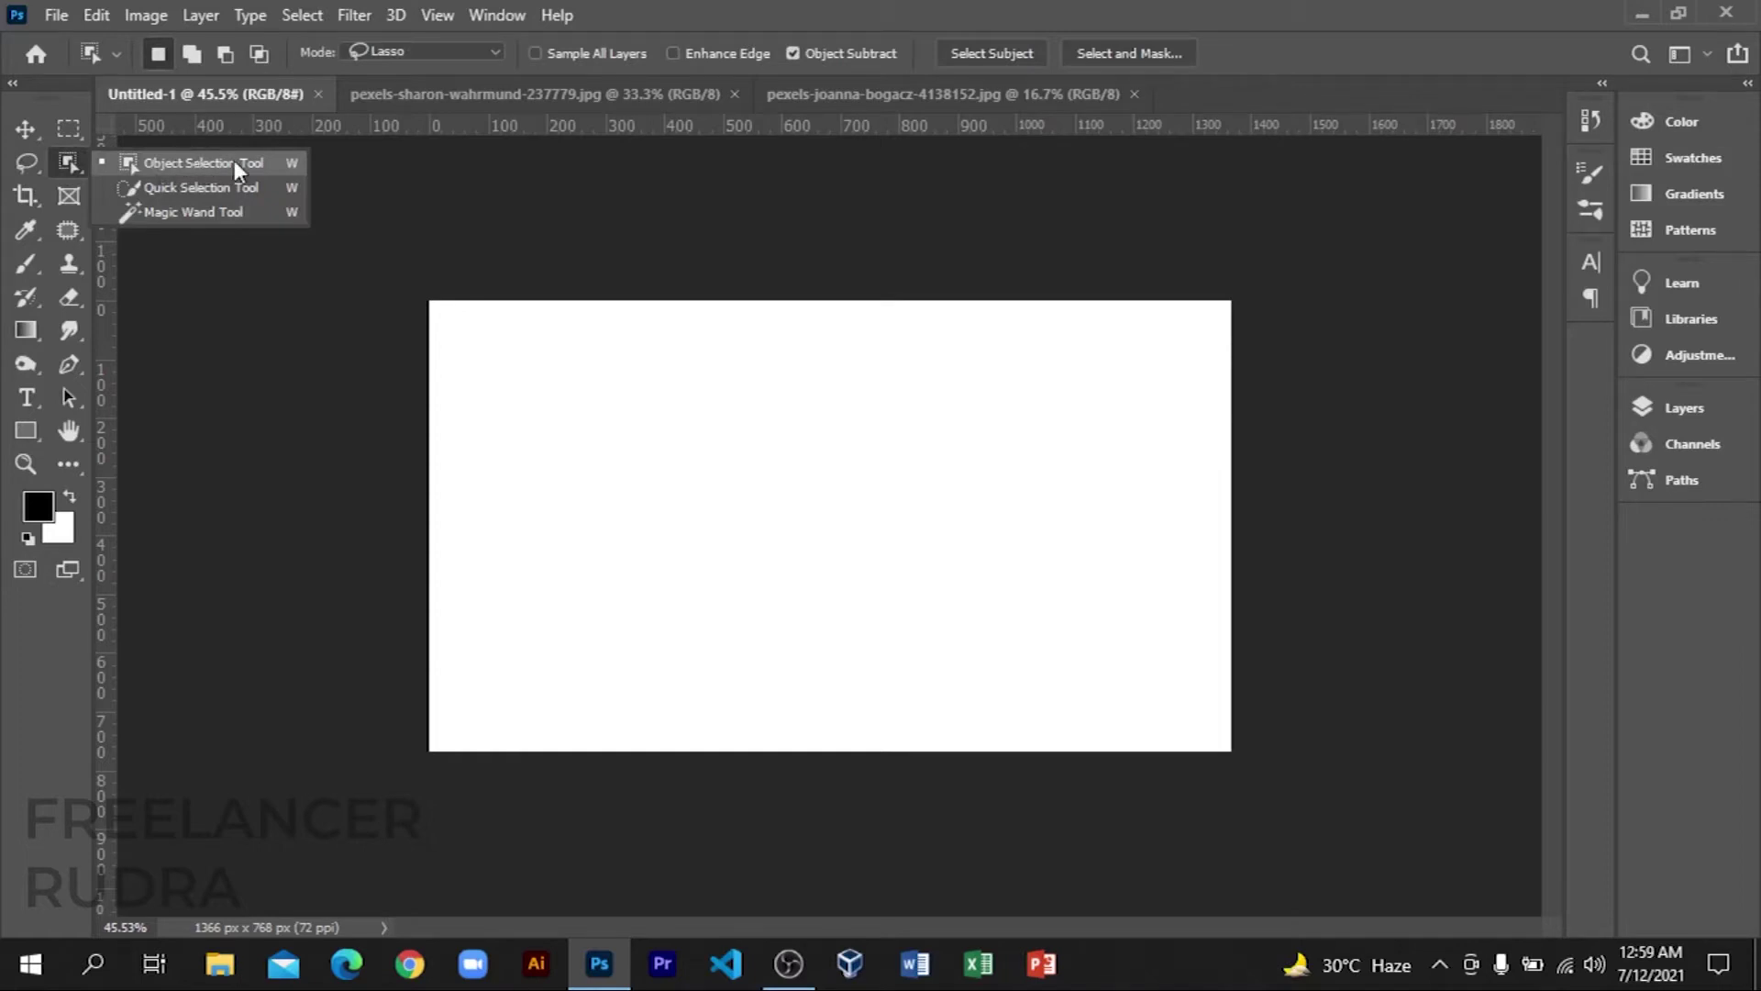
click(200, 164)
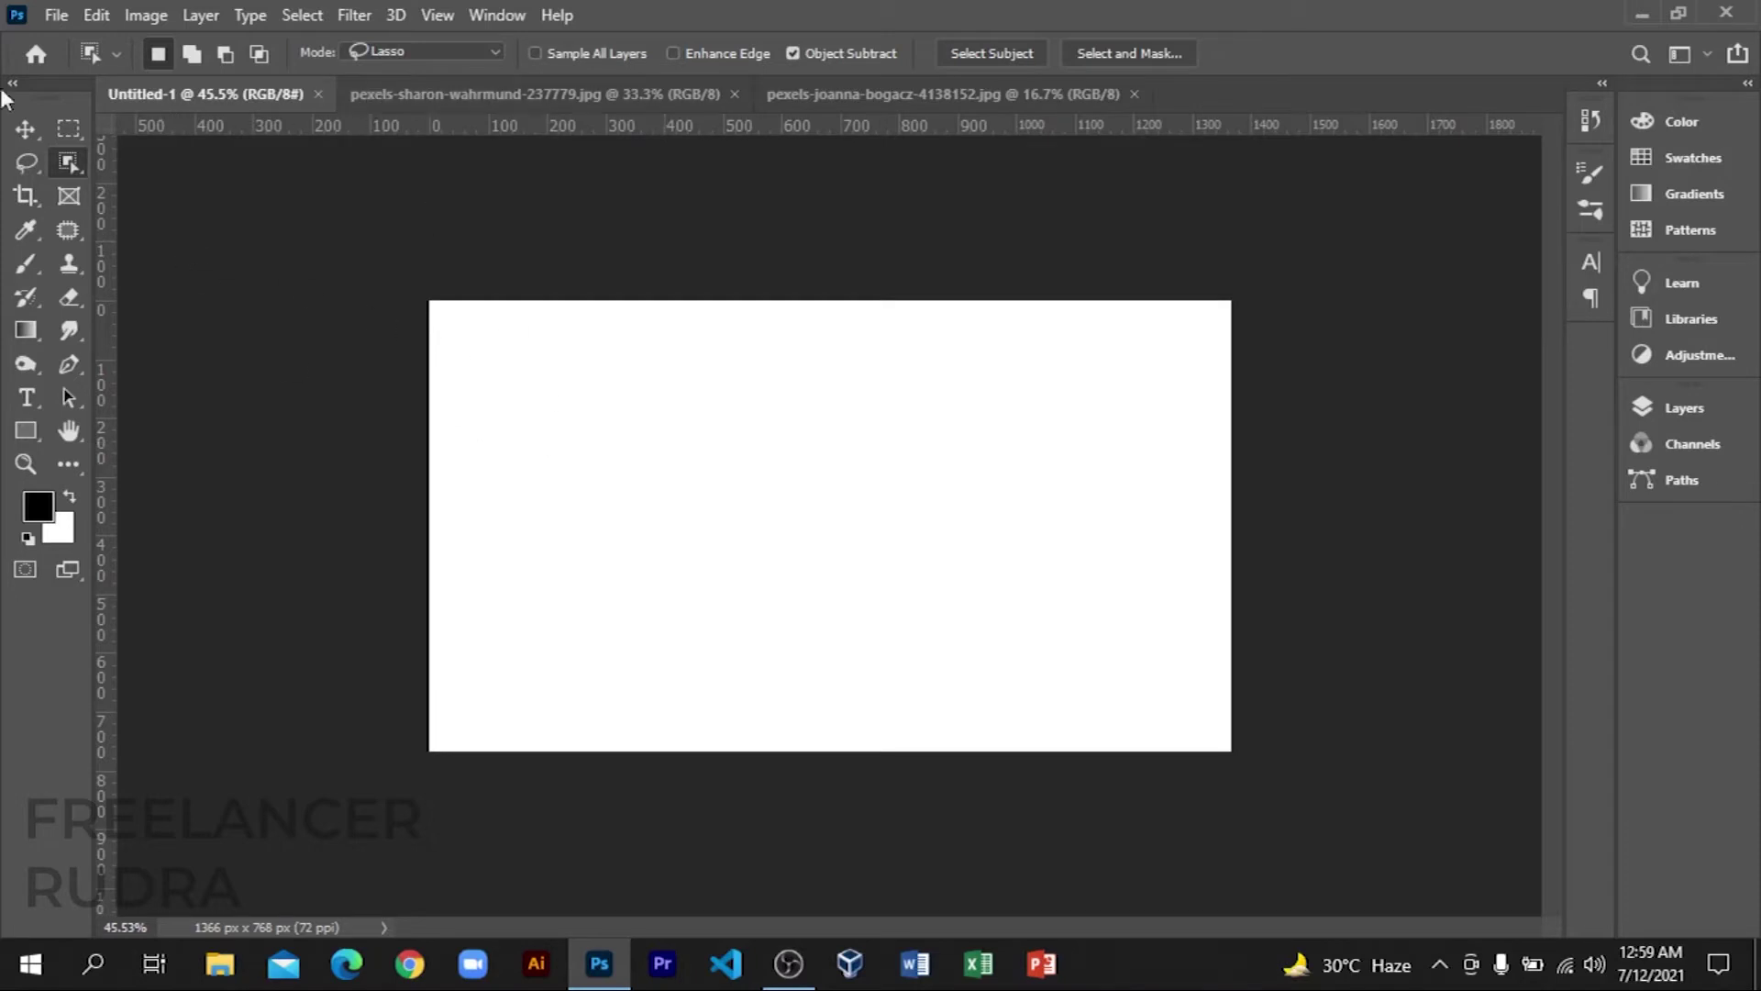
right_click(68, 165)
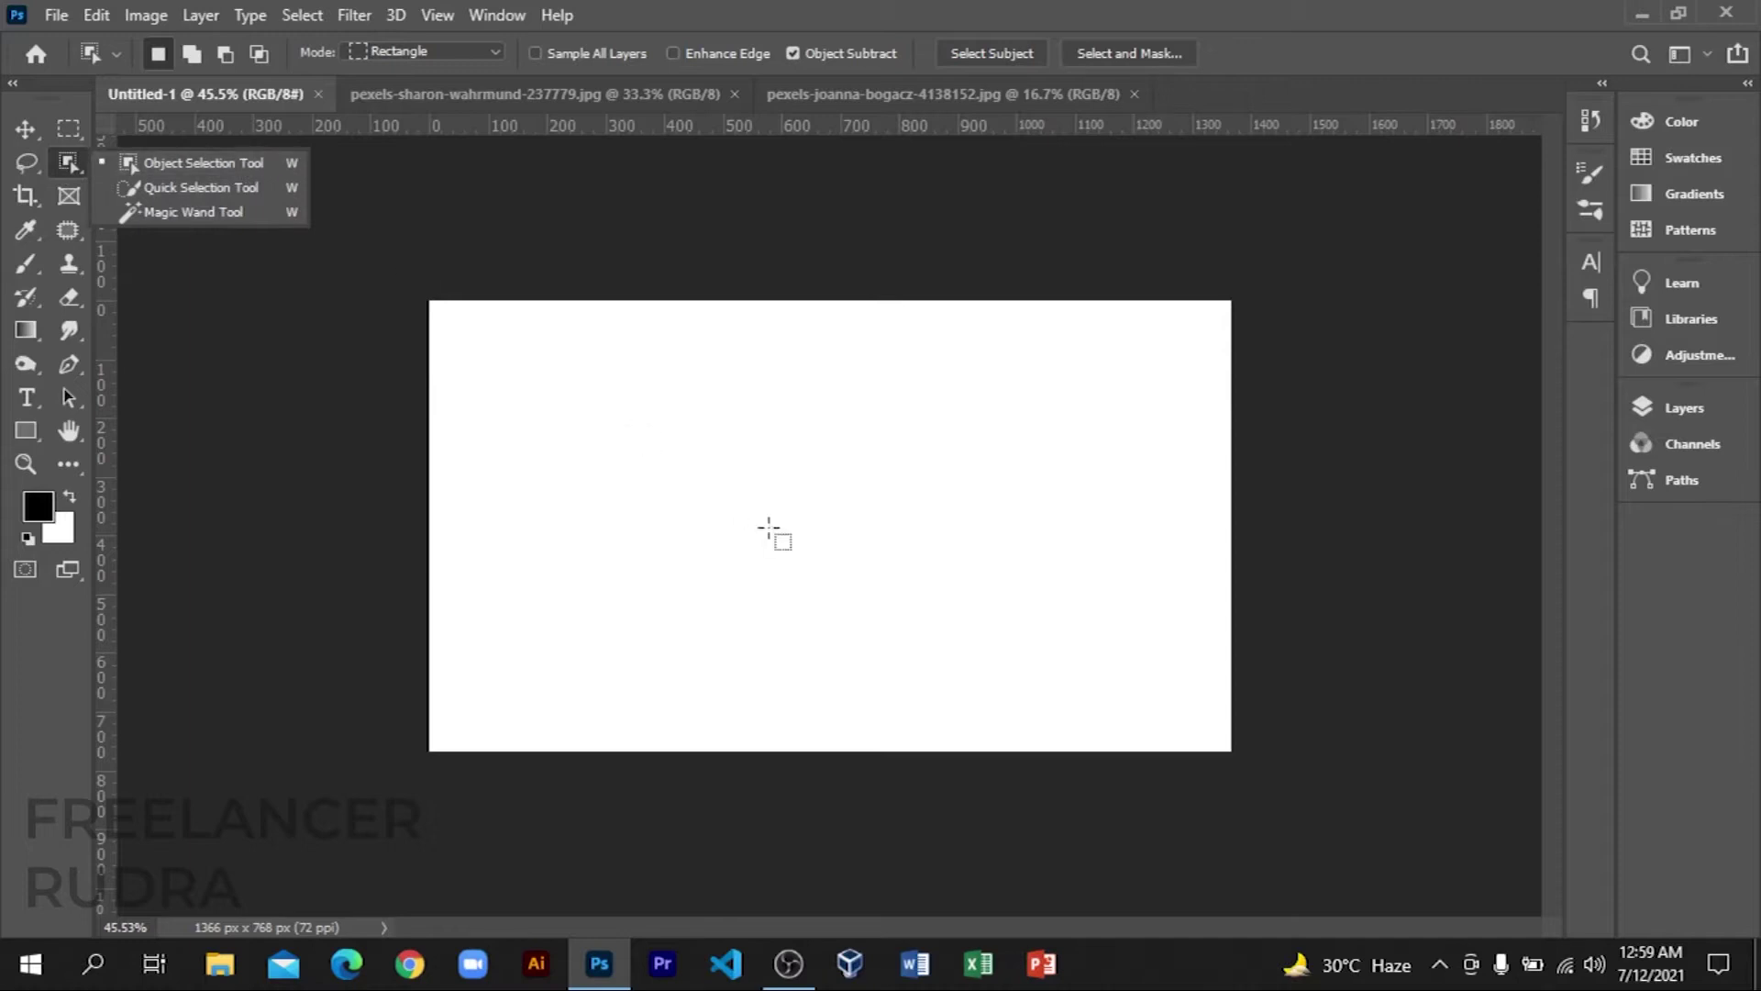
click(74, 166)
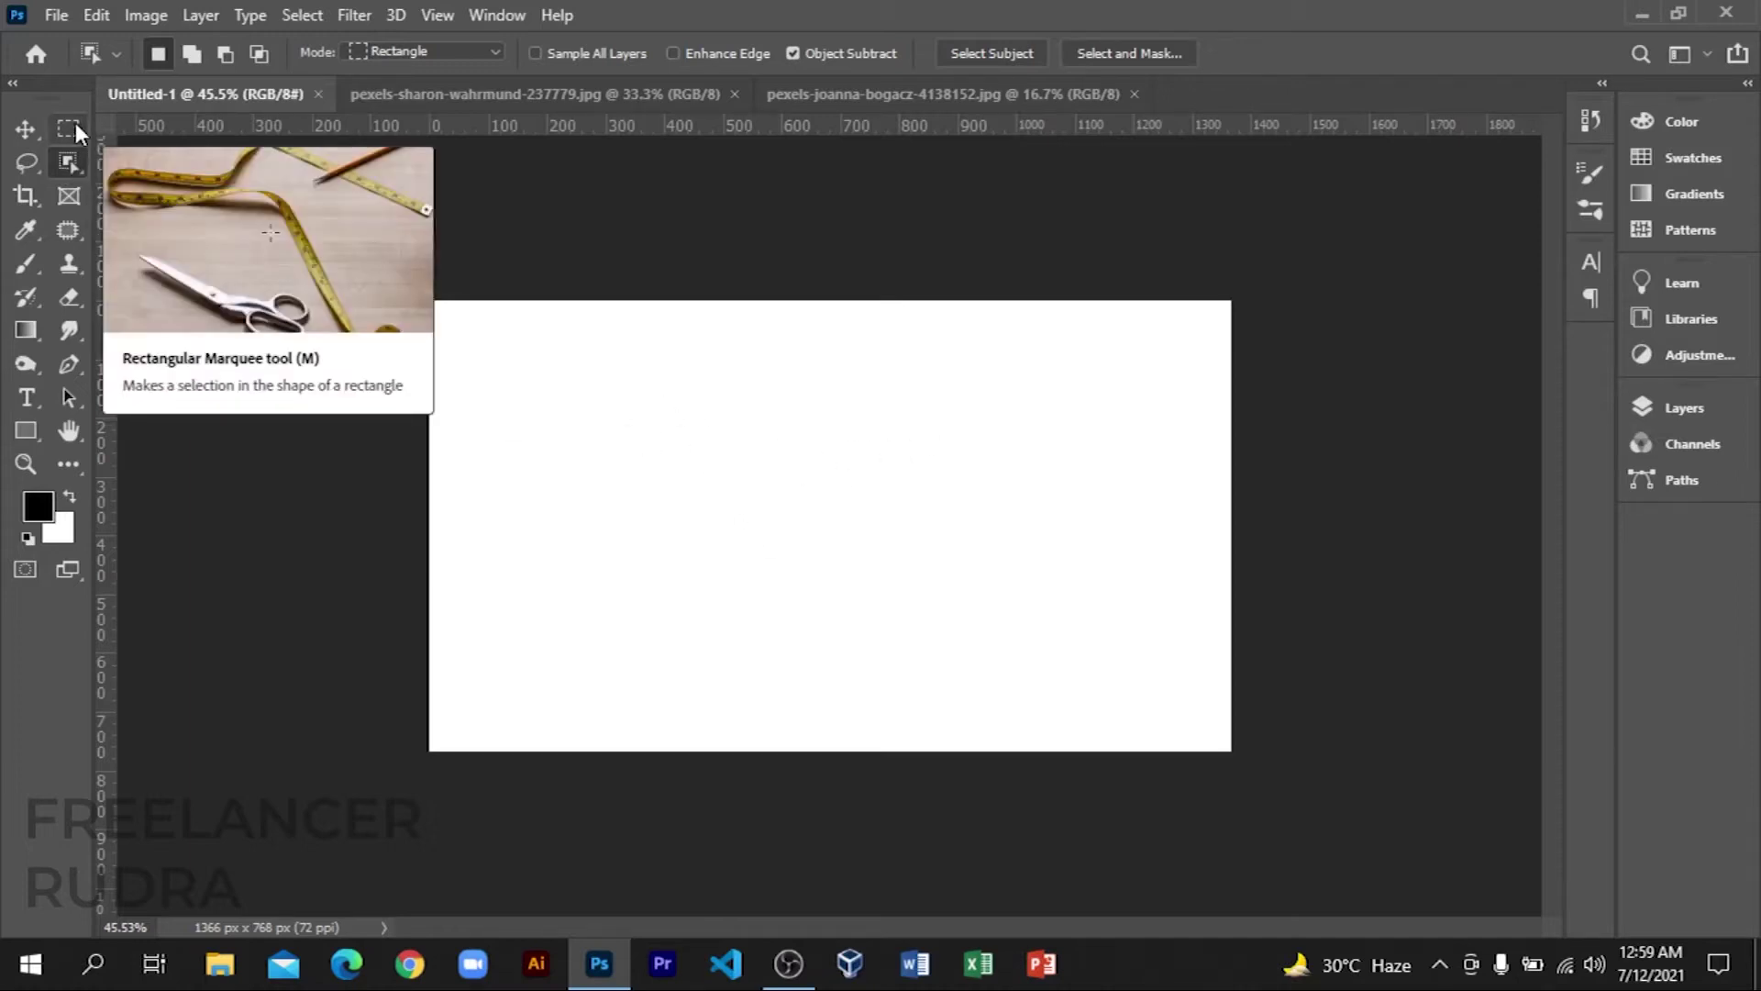
click(75, 128)
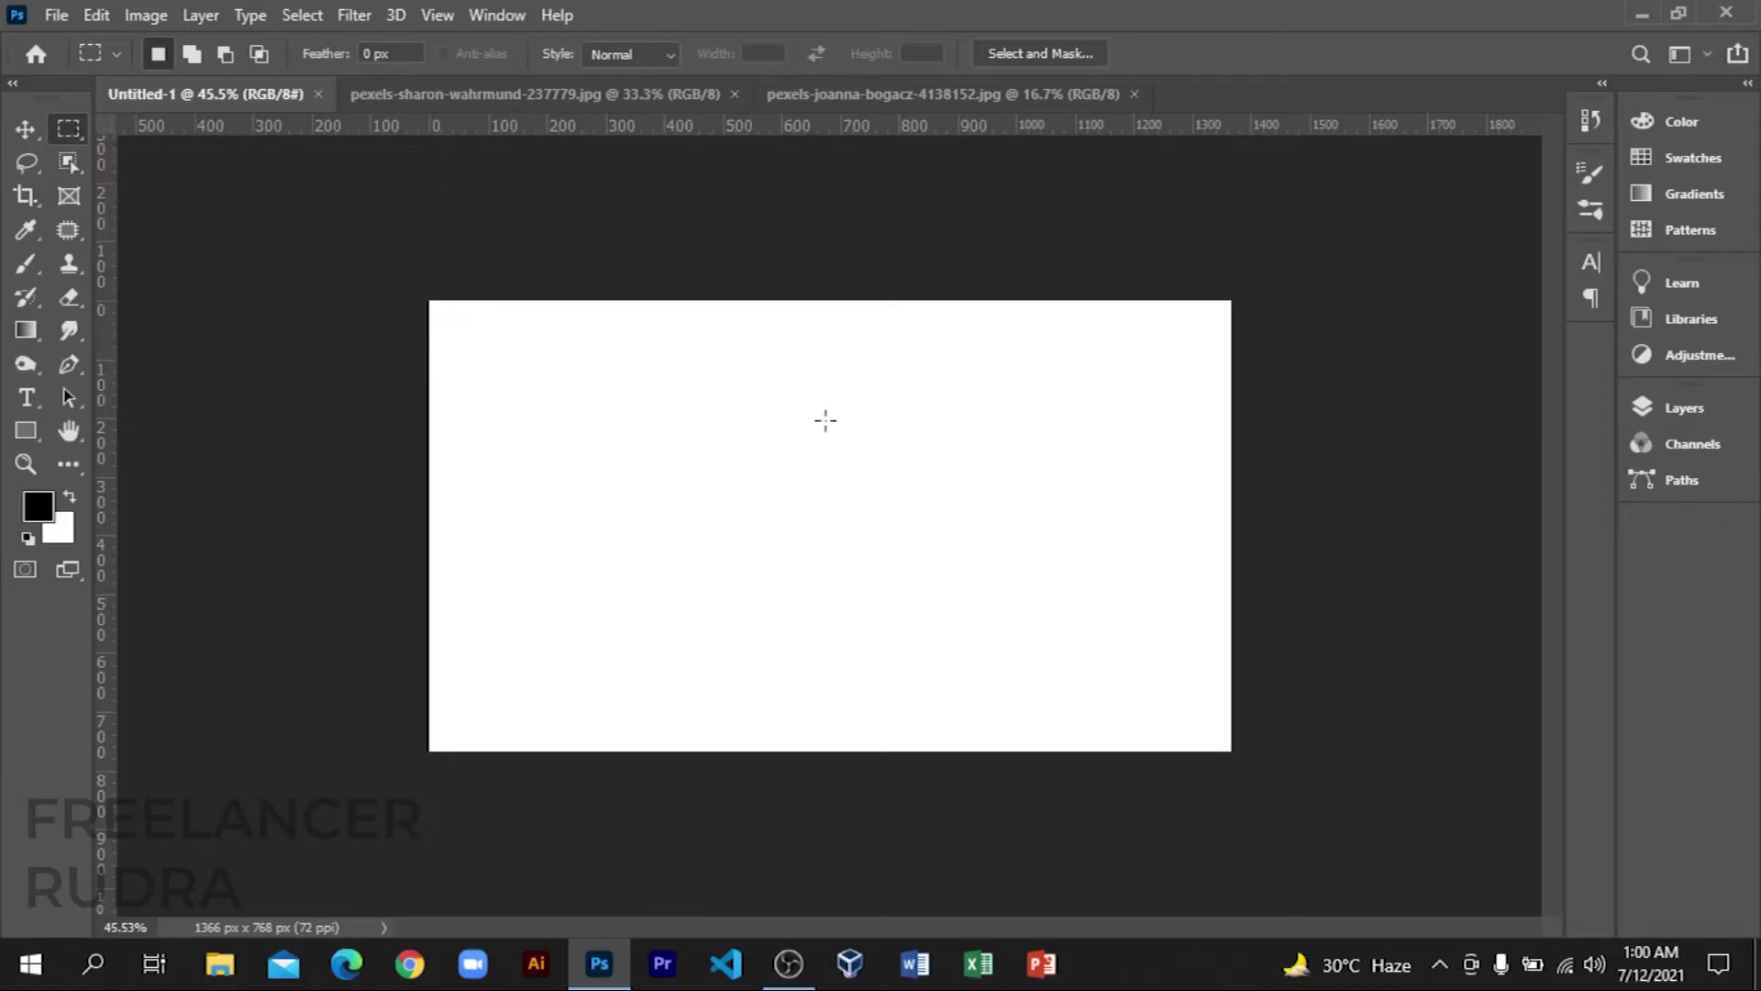
Step: Fill a square selection with red #ff0000 on a new Layer 1, then deselect
drag(579, 407, 757, 586)
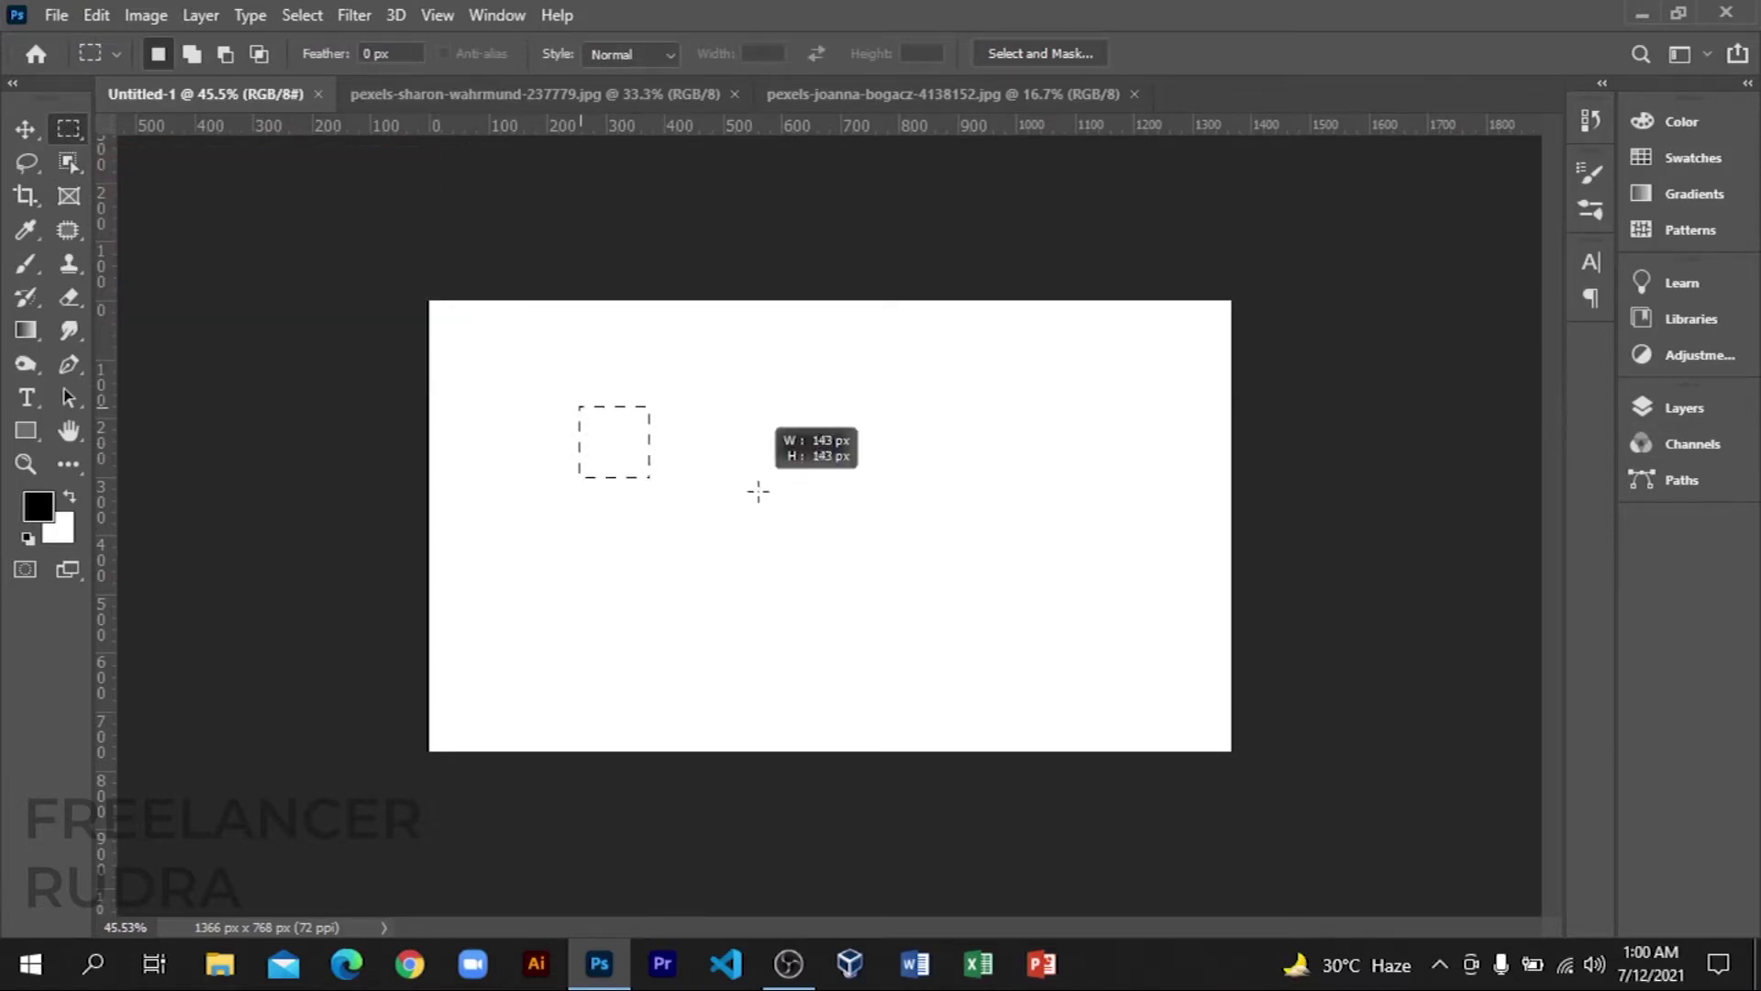
click(1684, 407)
click(1538, 802)
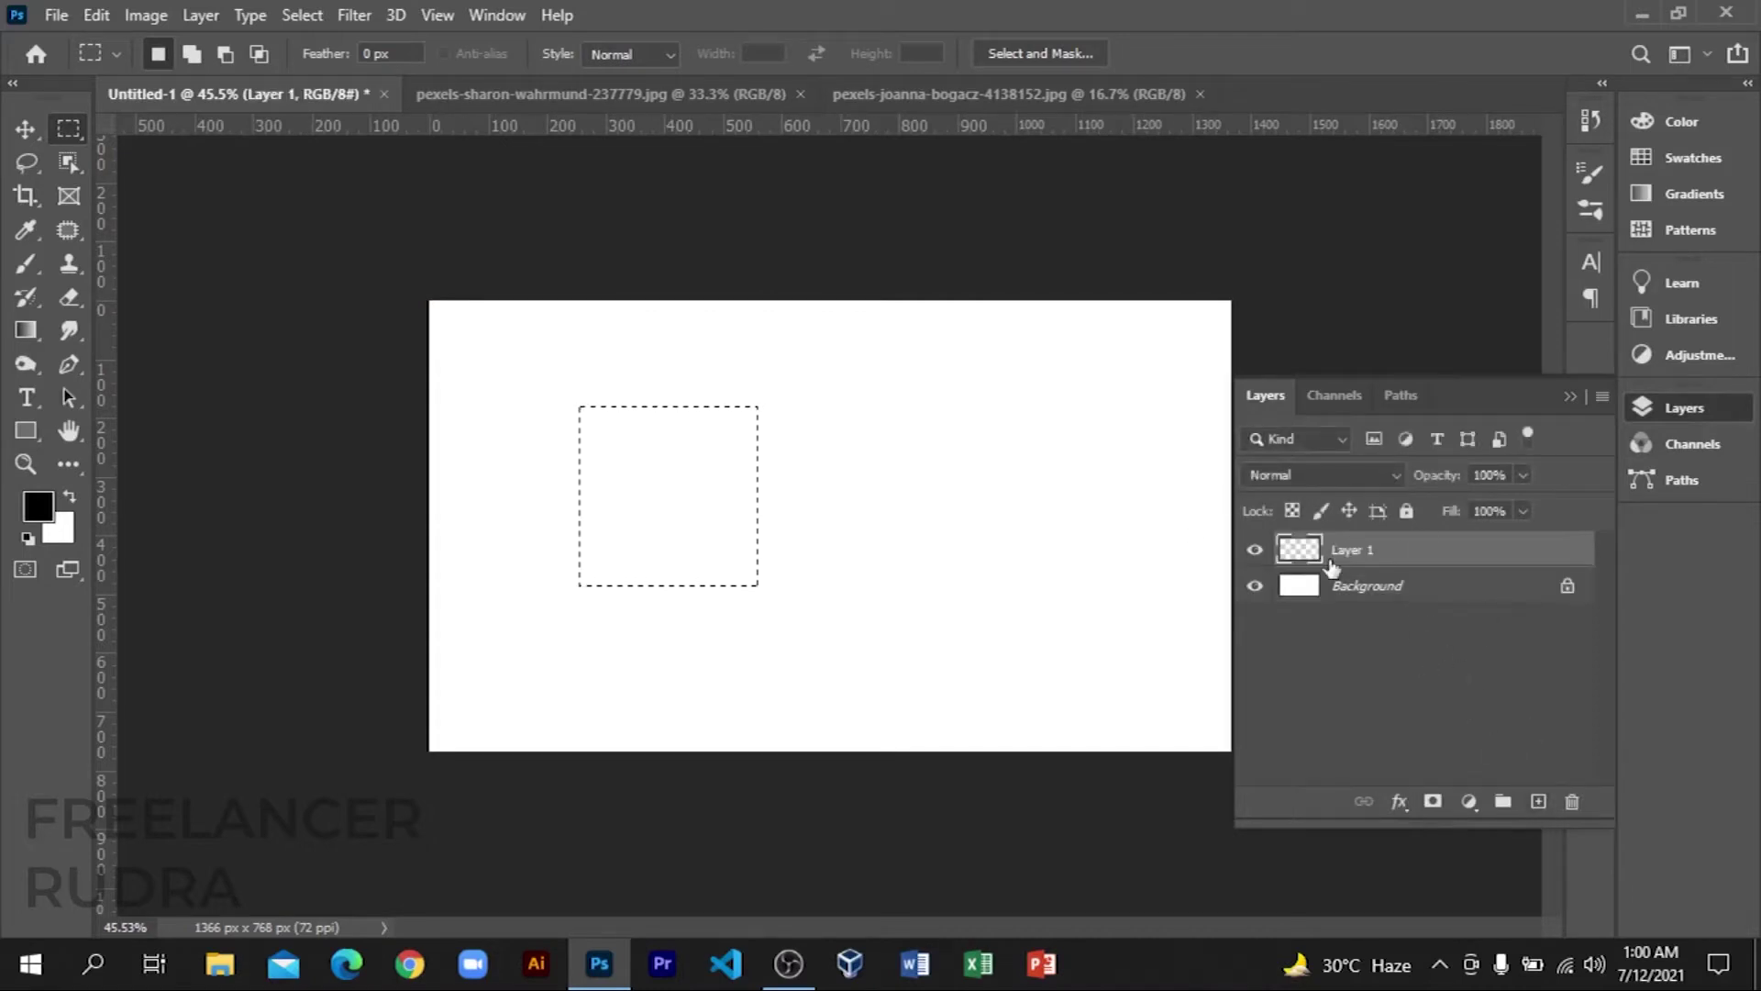
click(39, 514)
text(ff0000)
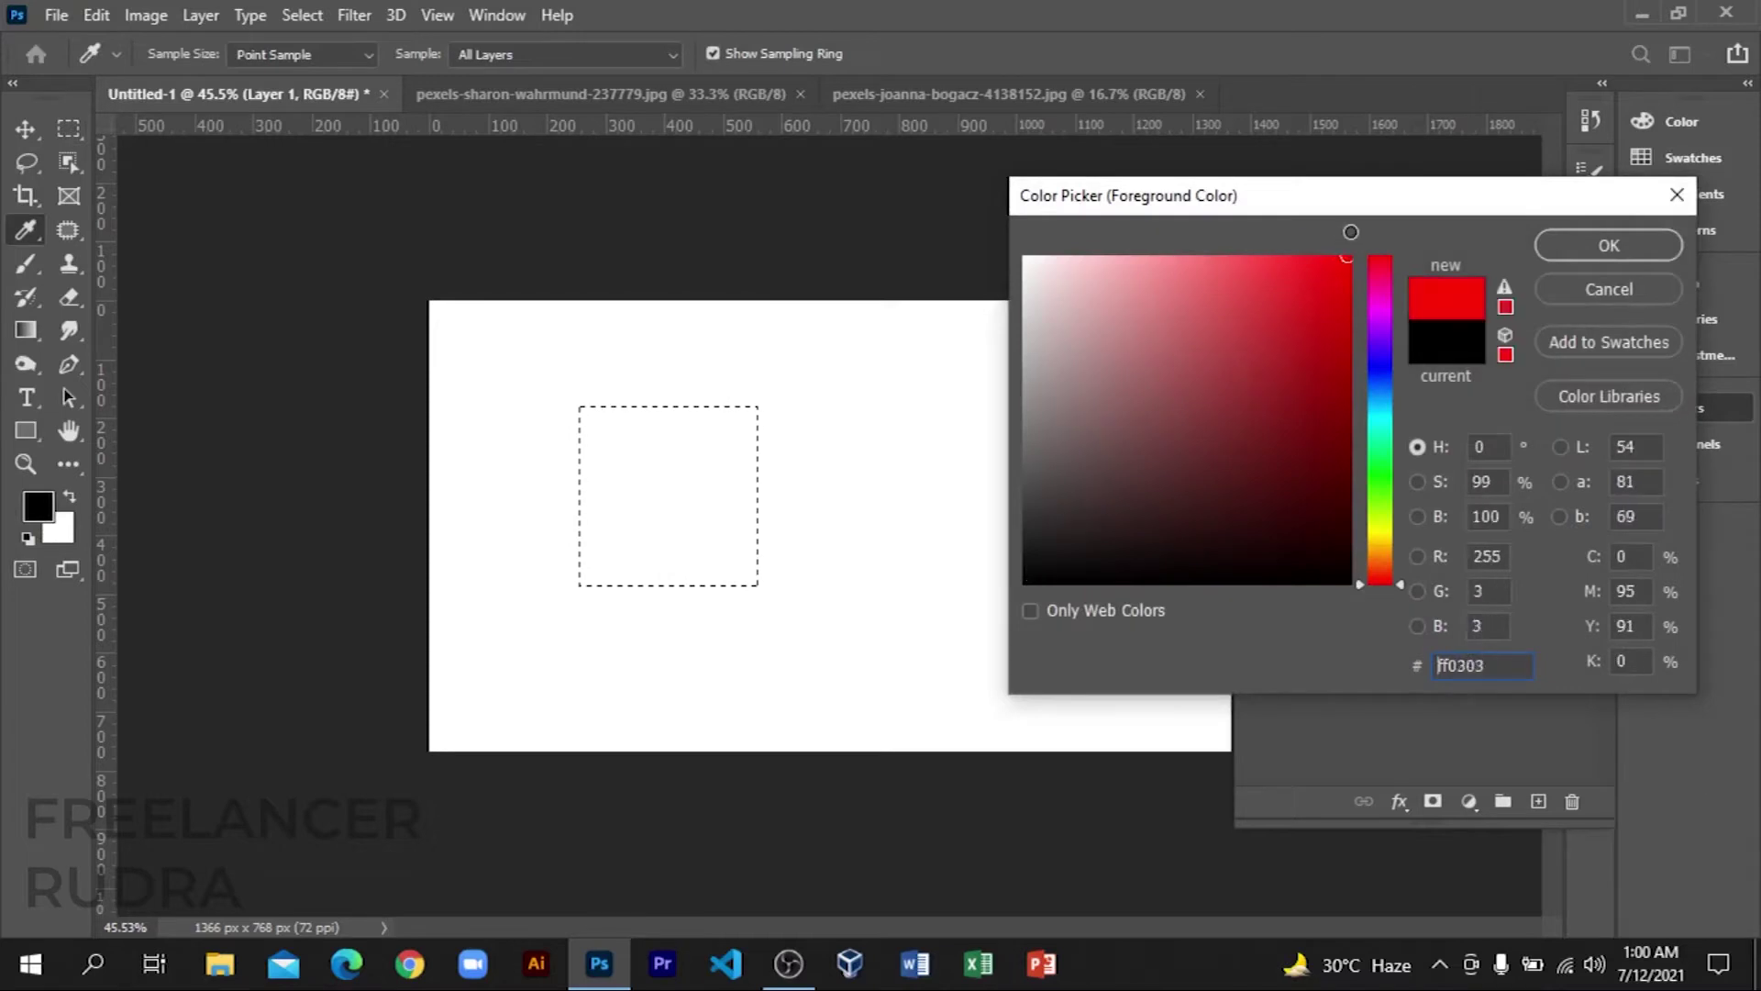
click(1596, 245)
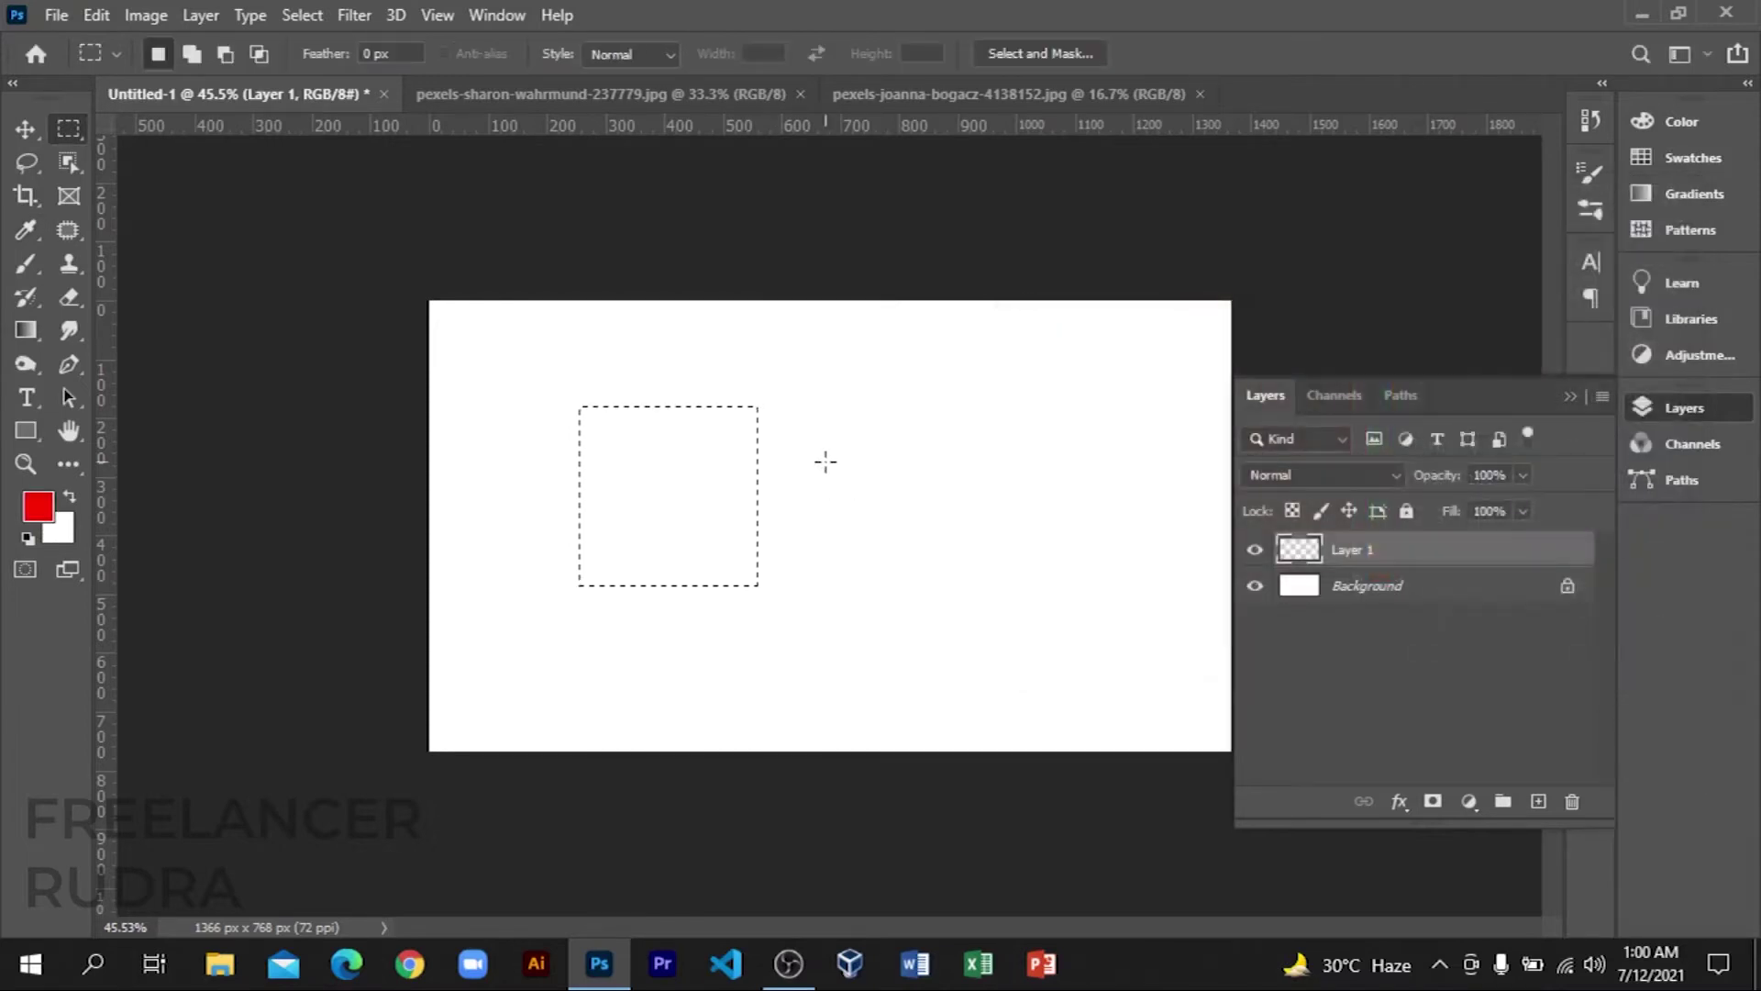
key(alt+BackSpace)
key(ctrl+d)
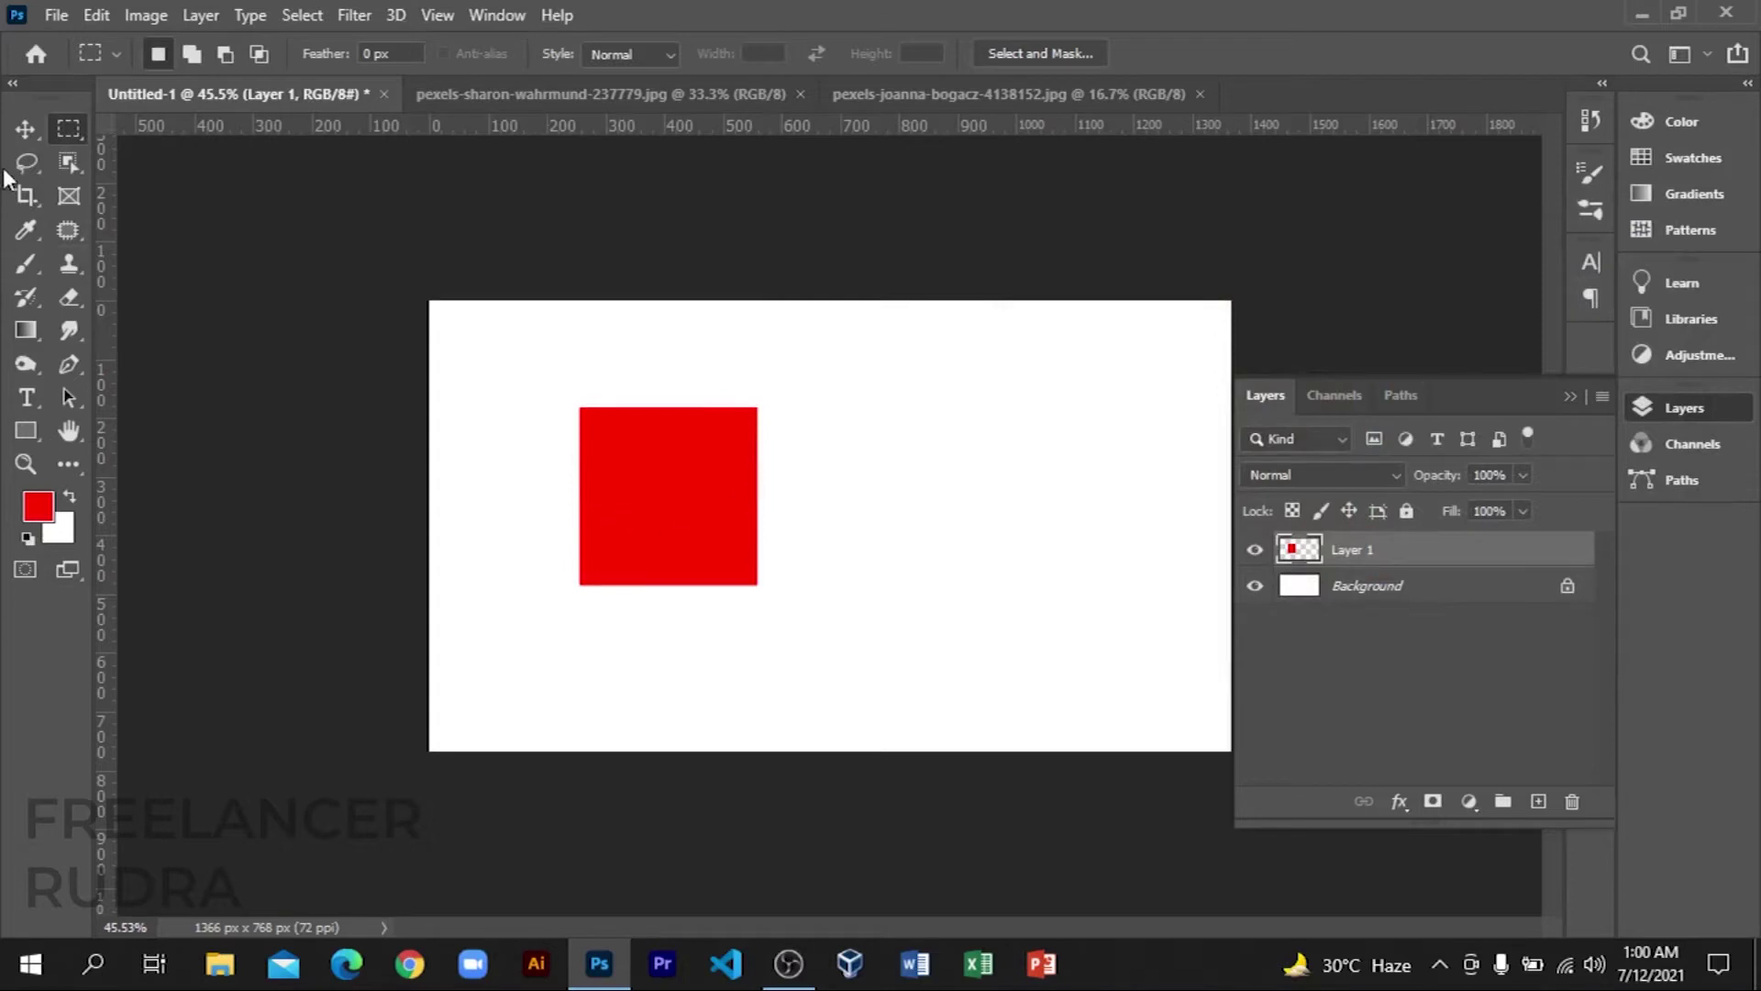
Step: Move the red square slightly right and down
click(20, 129)
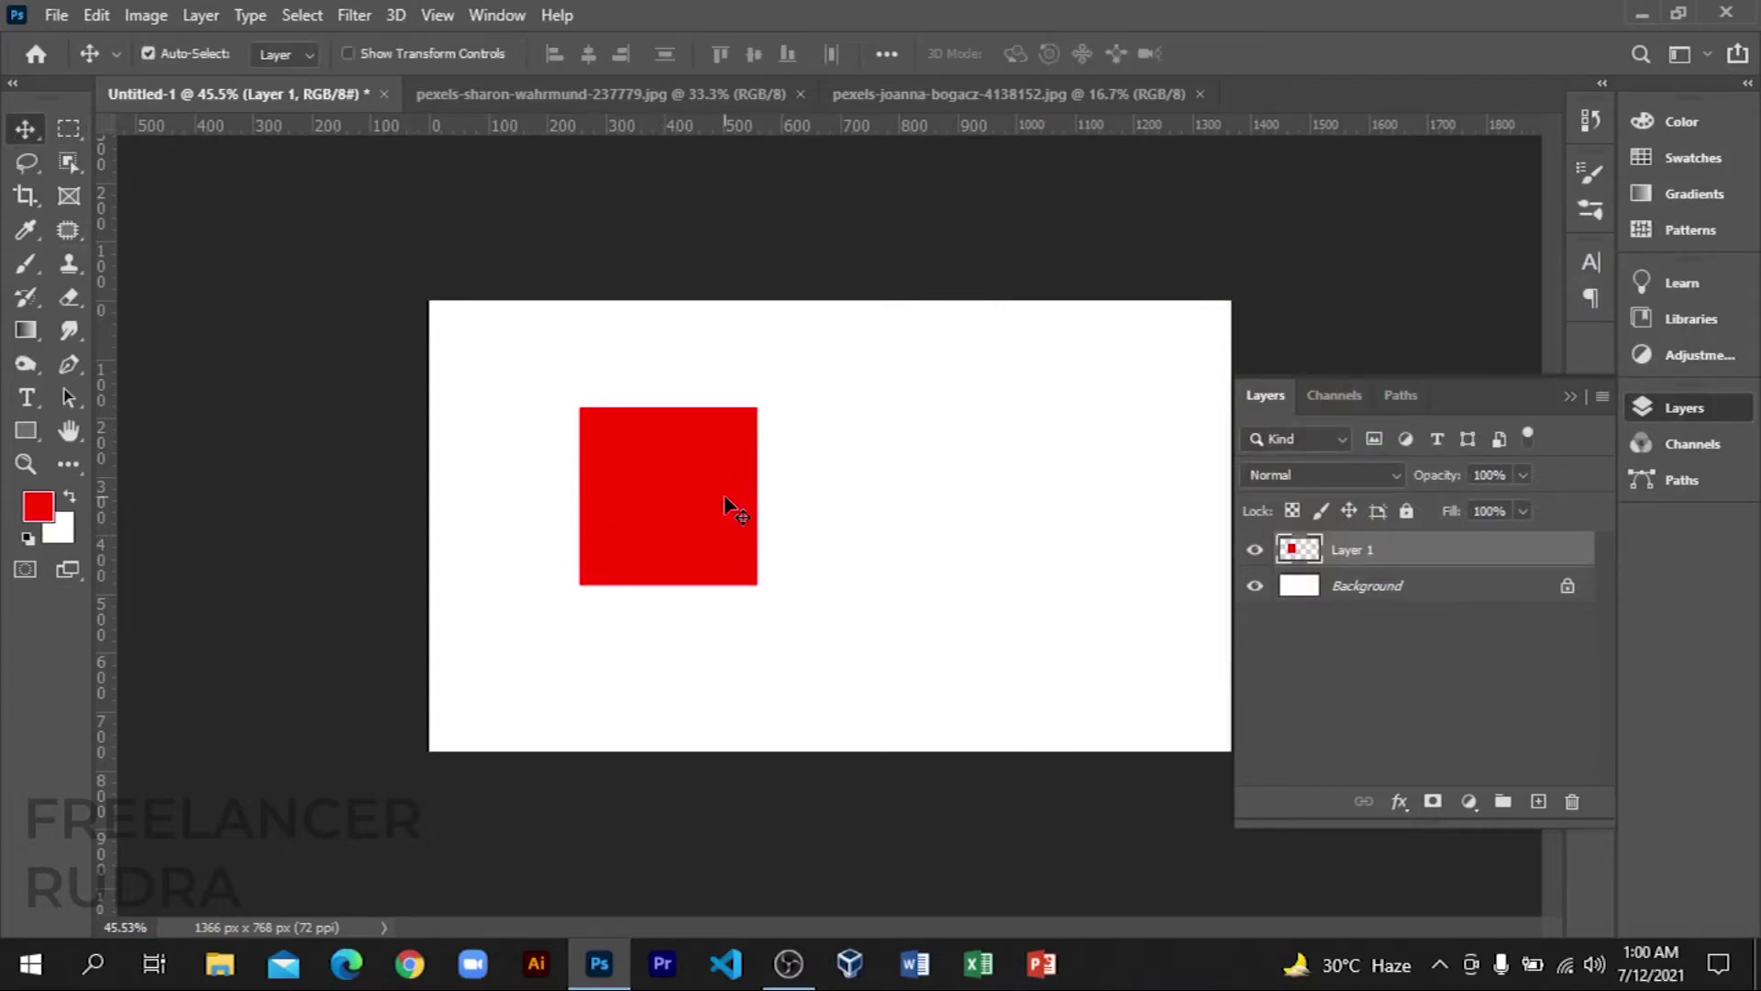
drag(643, 493, 675, 500)
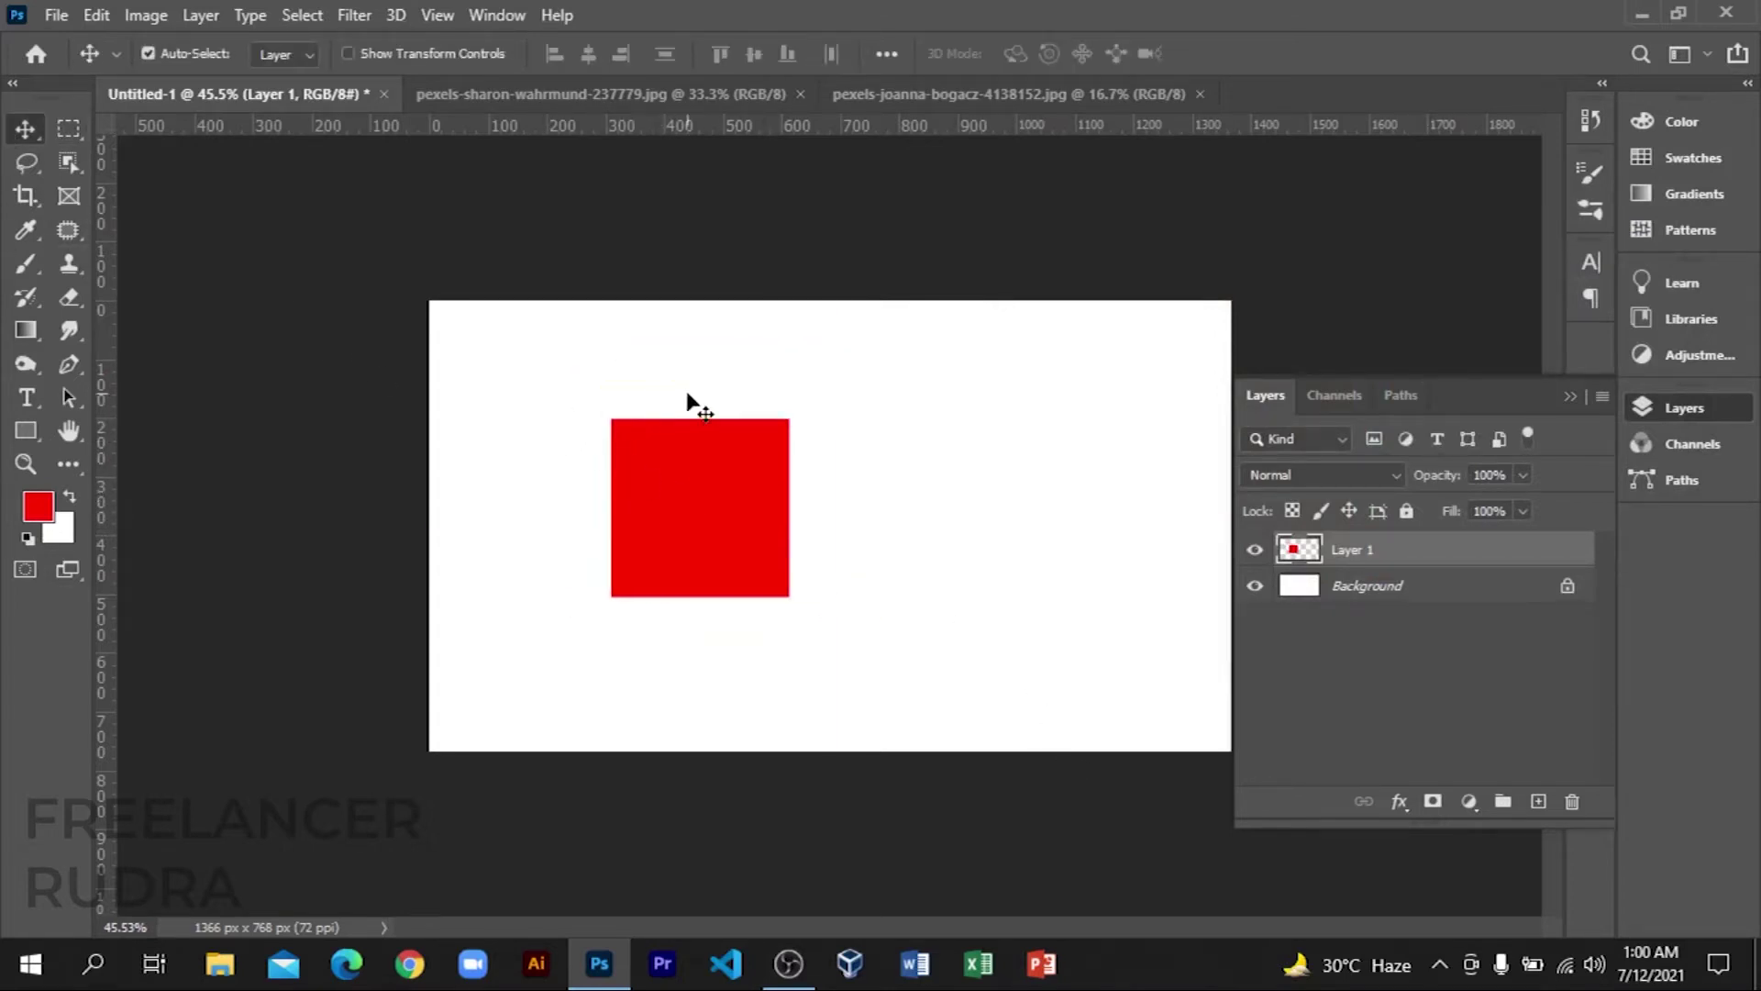
scroll(747, 541, up, 3)
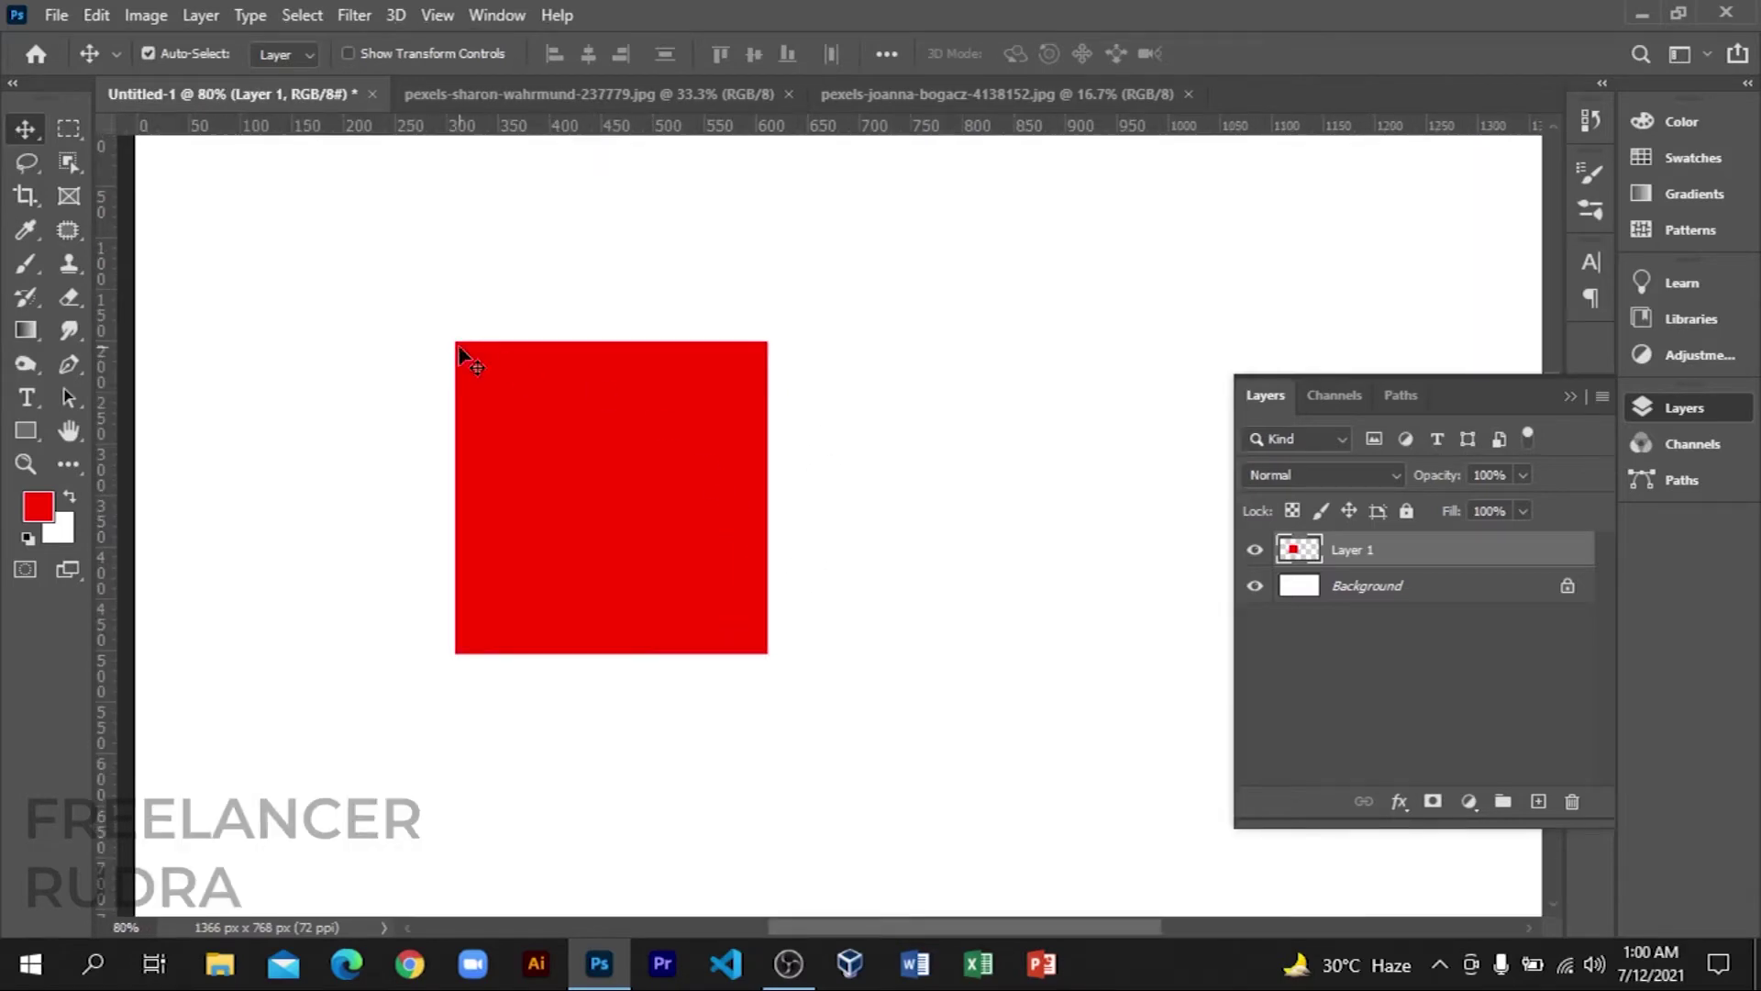
scroll(739, 605, down, 1)
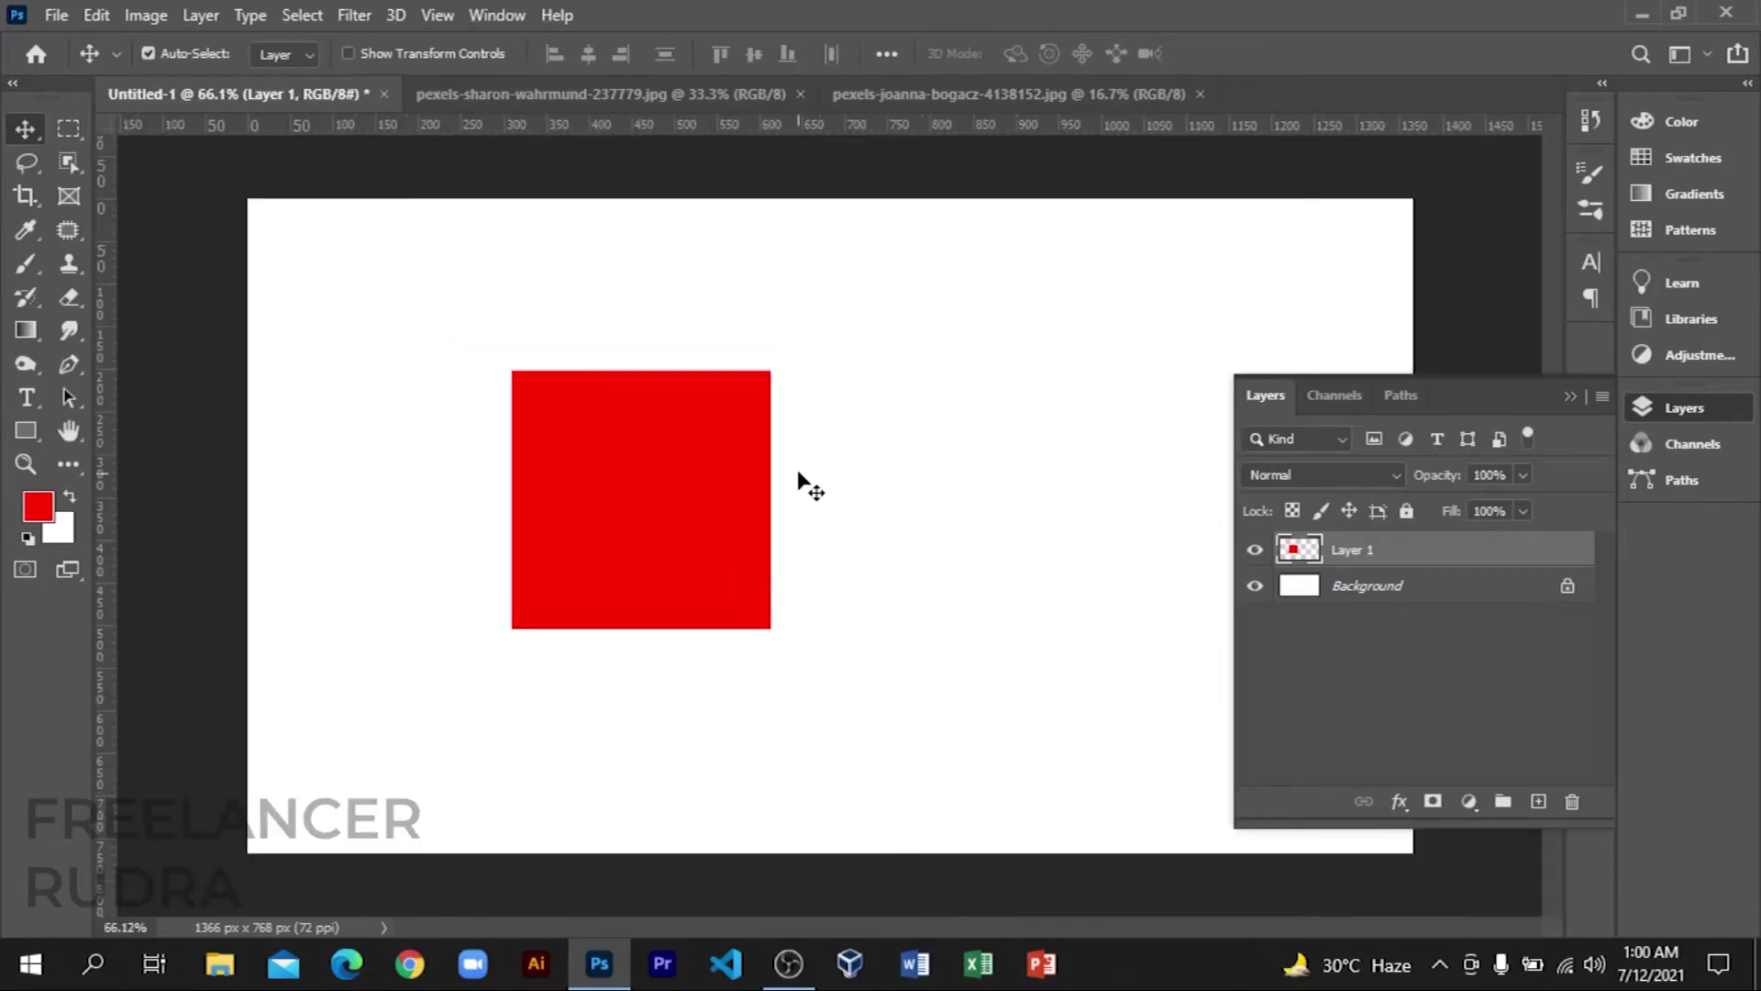
click(70, 163)
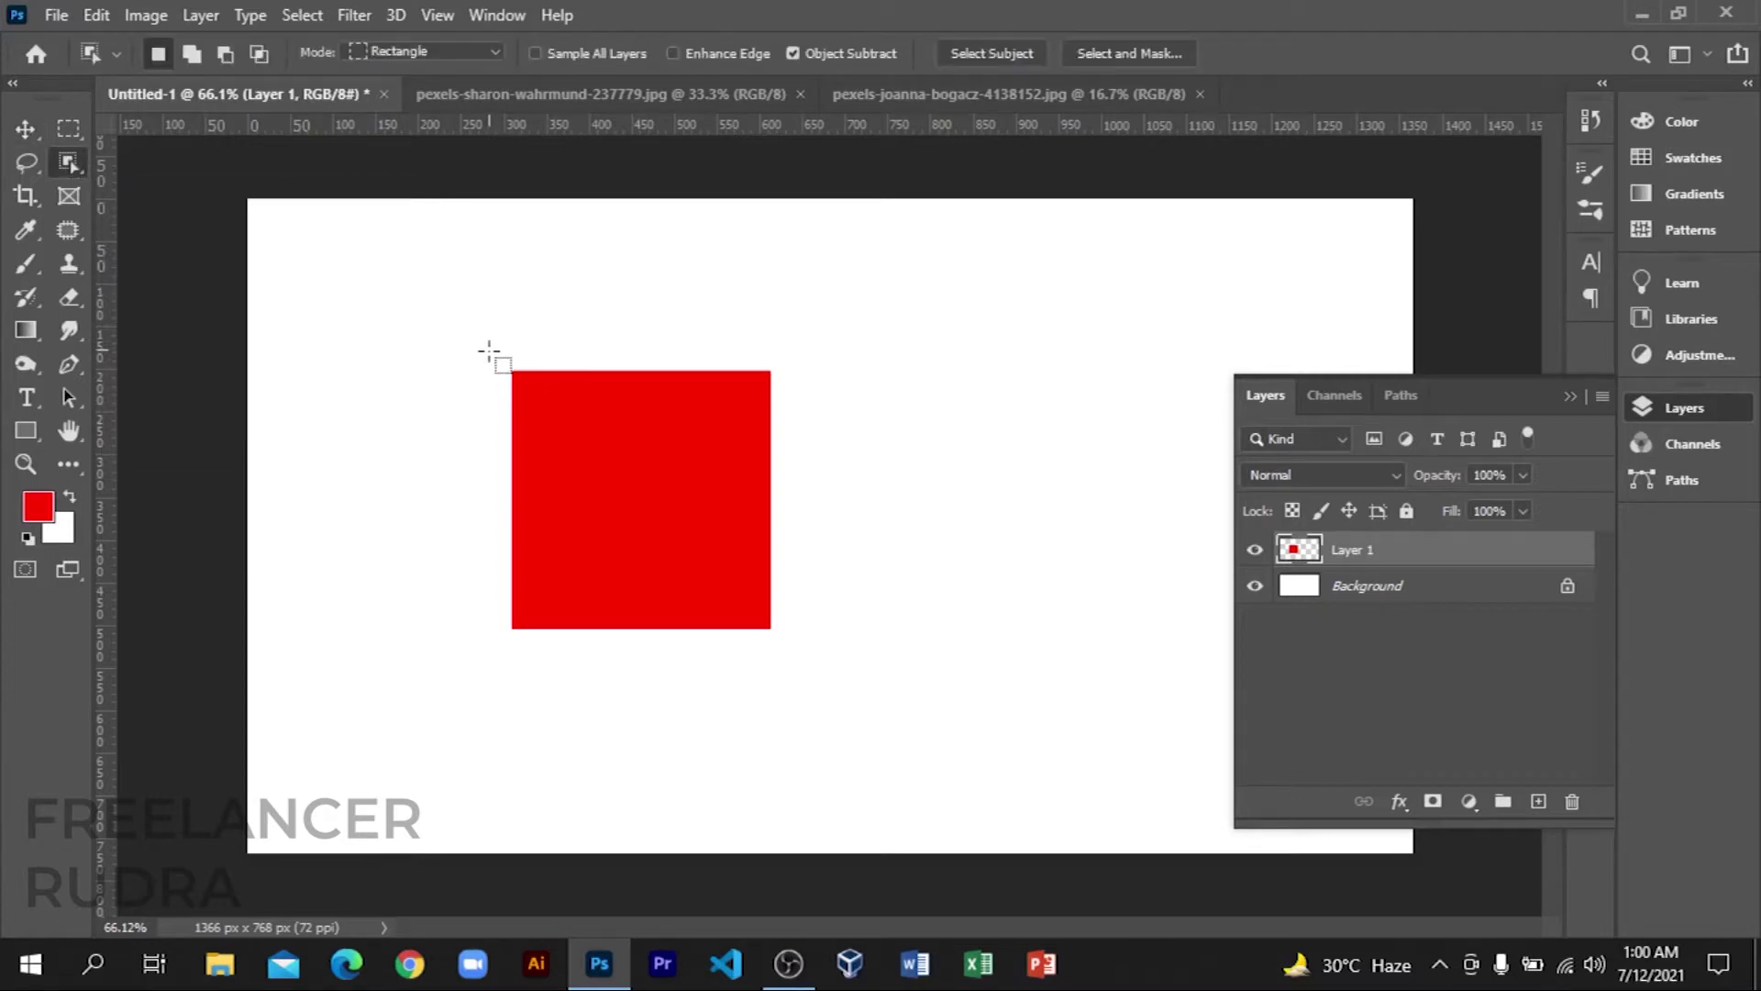
Step: Auto-select the red square with Object Selection, deselect, and move it right and up
mouse_move(474, 332)
mouse_down()
mouse_move(530, 405)
mouse_move(847, 675)
mouse_up()
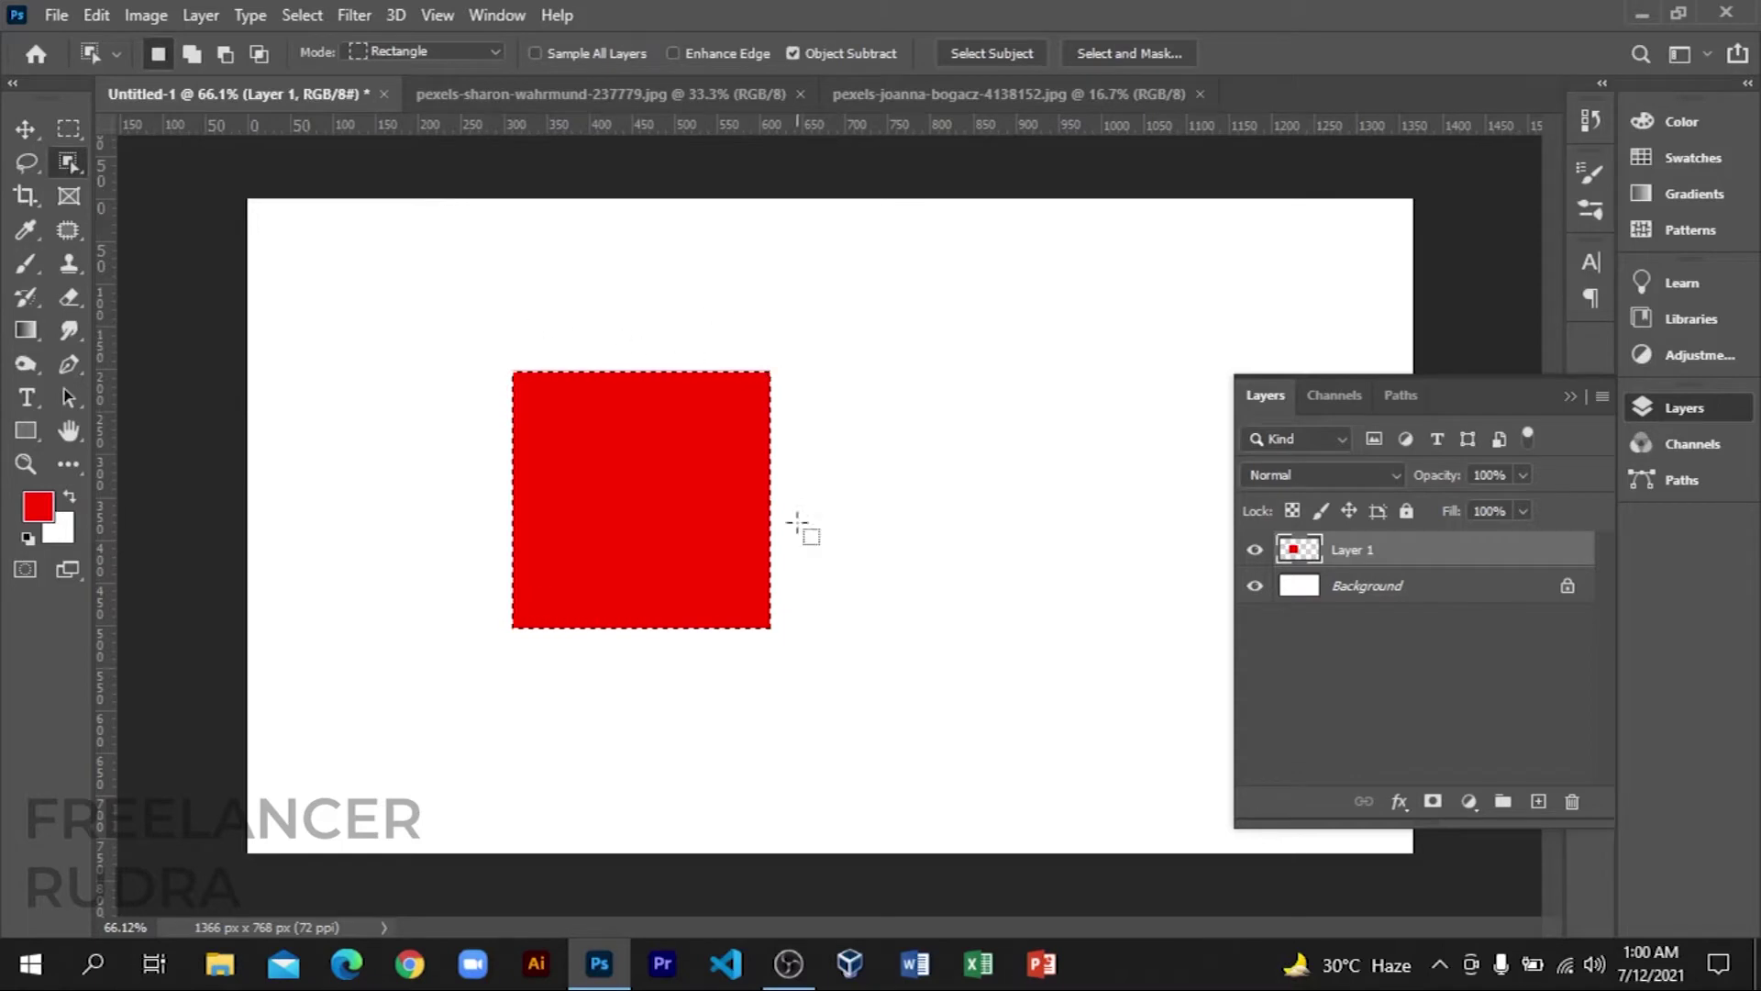
key(ctrl+d)
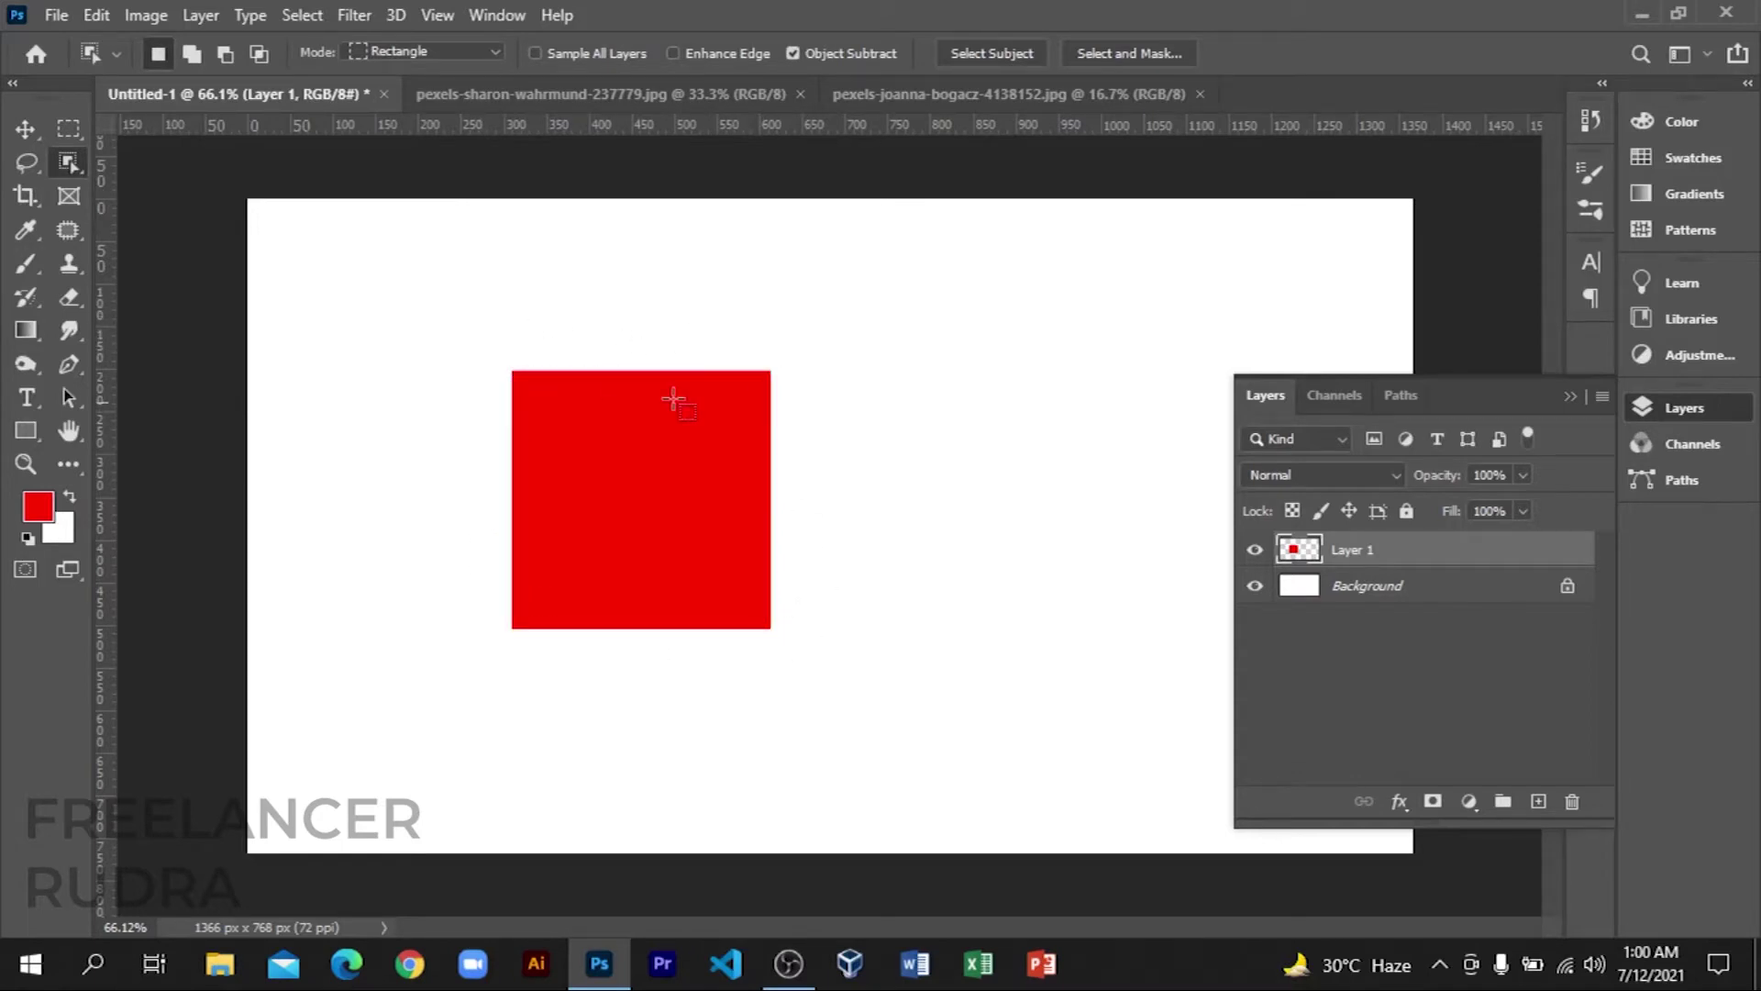
click(20, 129)
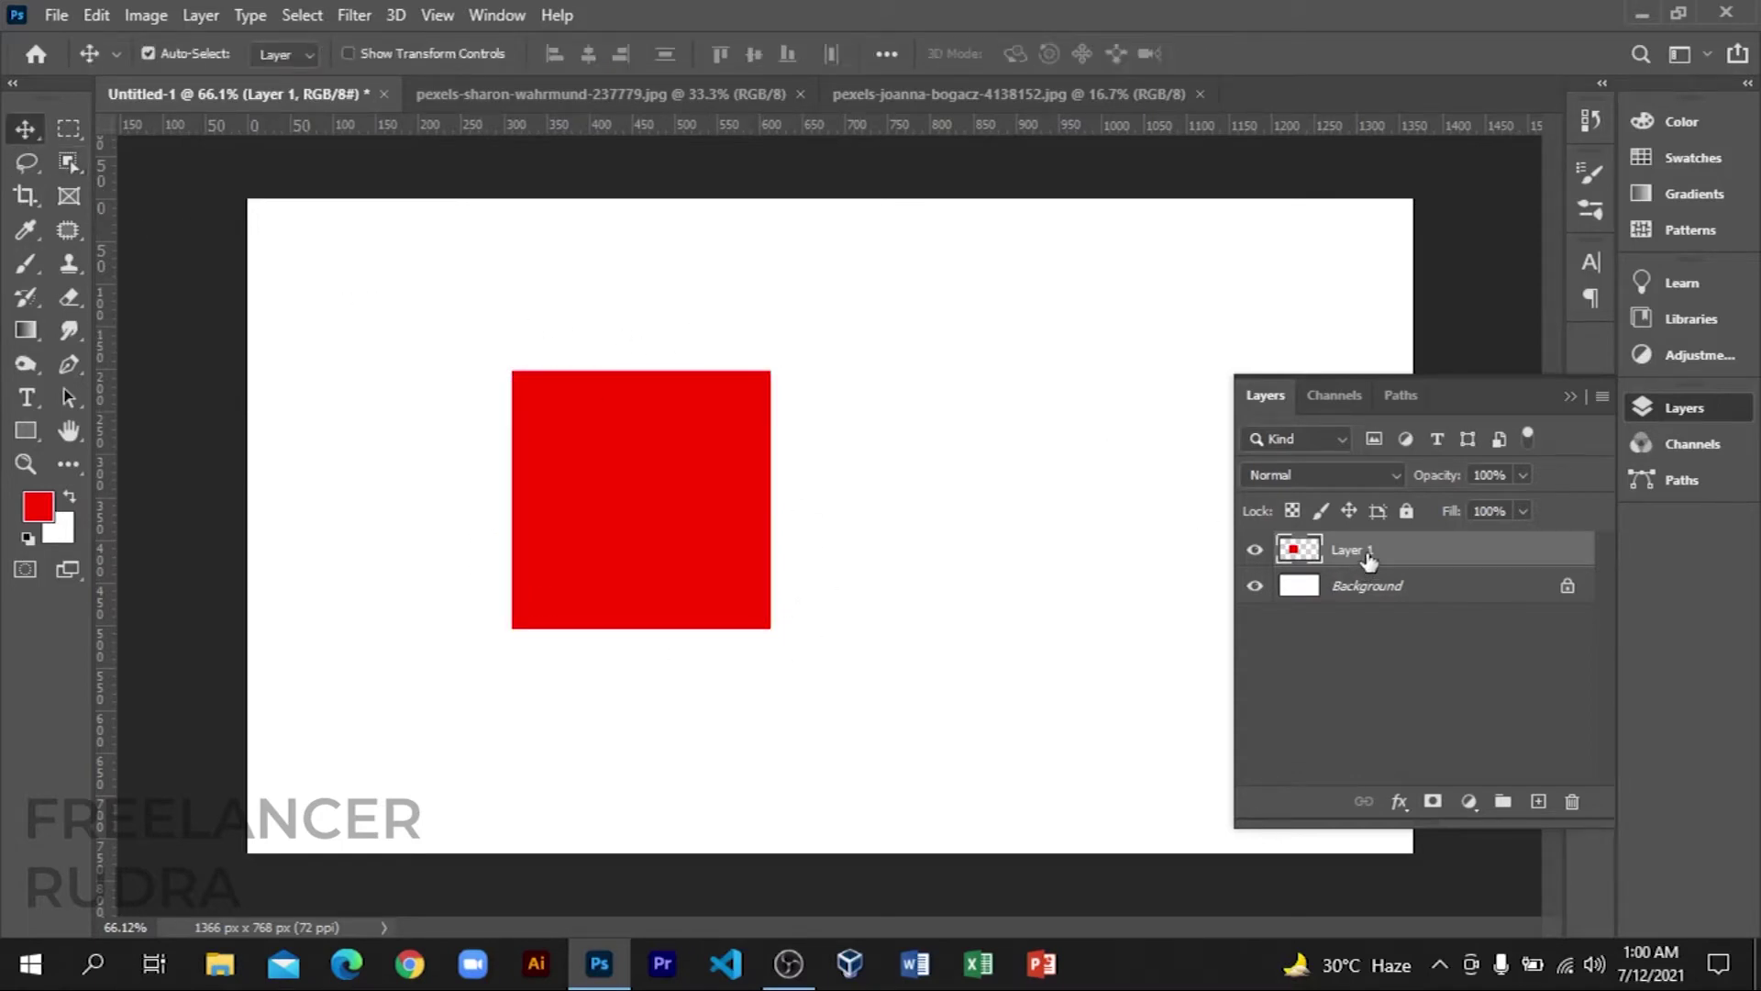
drag(645, 420, 741, 384)
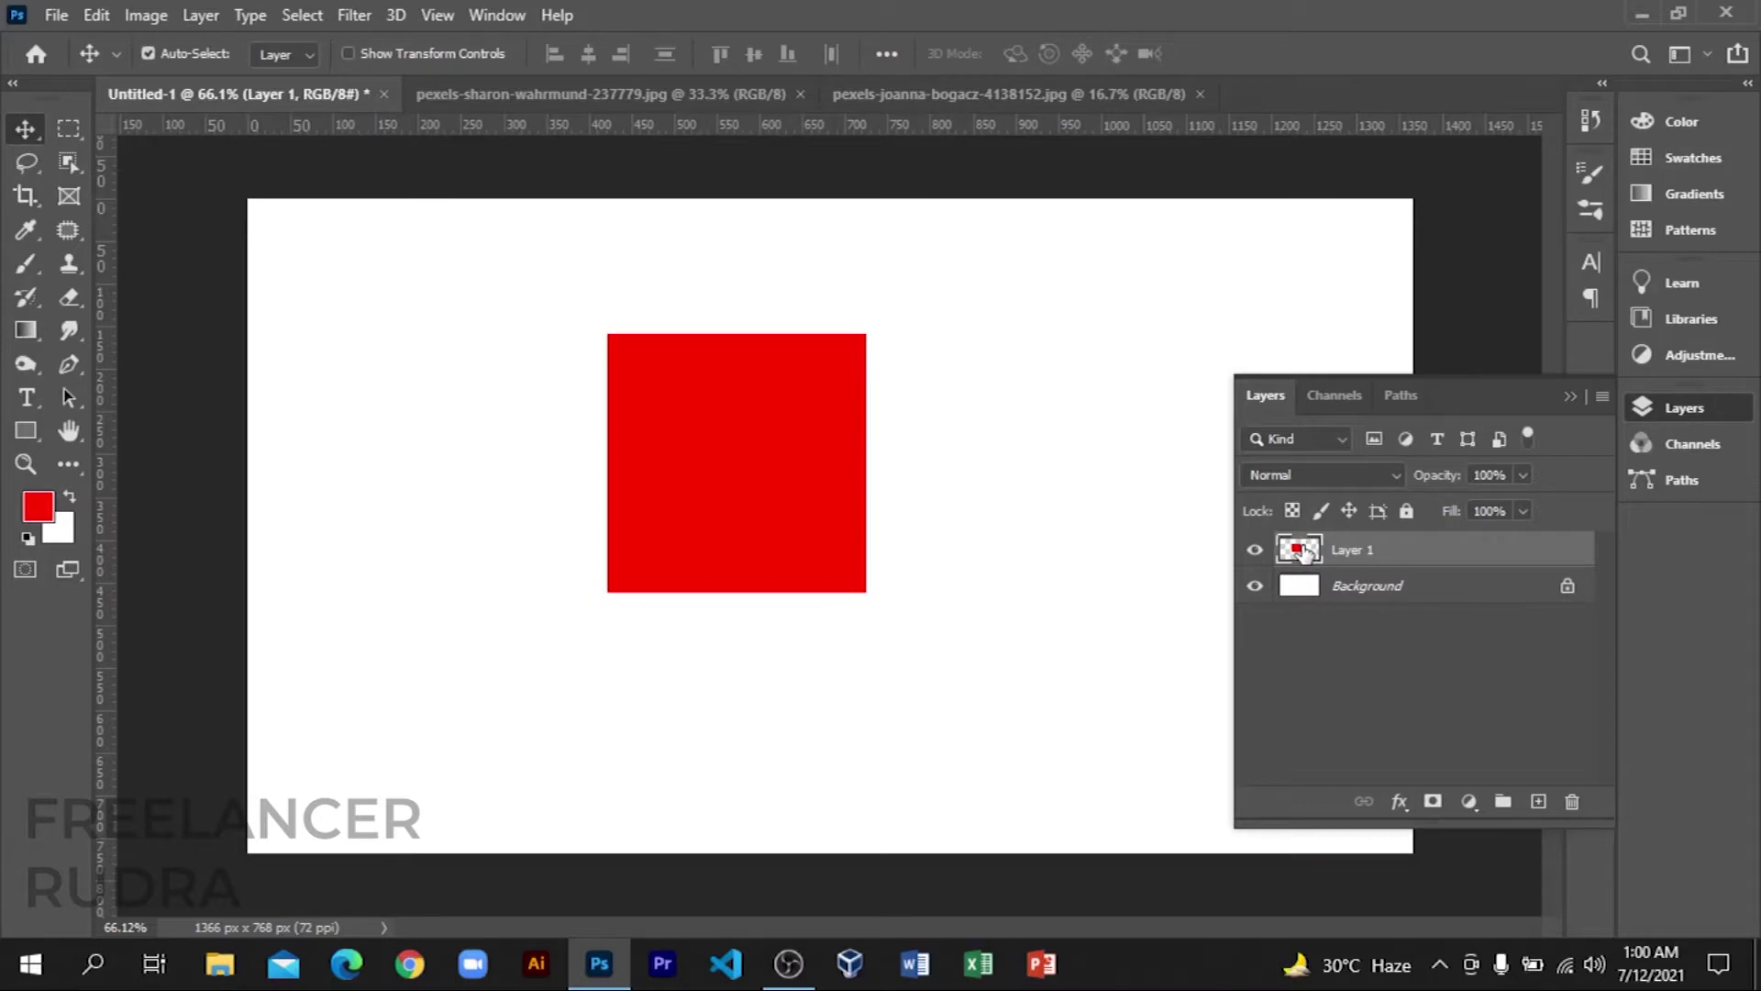
Step: Load Layer 1's pixels as a selection by Ctrl-clicking its thumbnail, then deselect
key(ctrl)
ctrl+click(1301, 554)
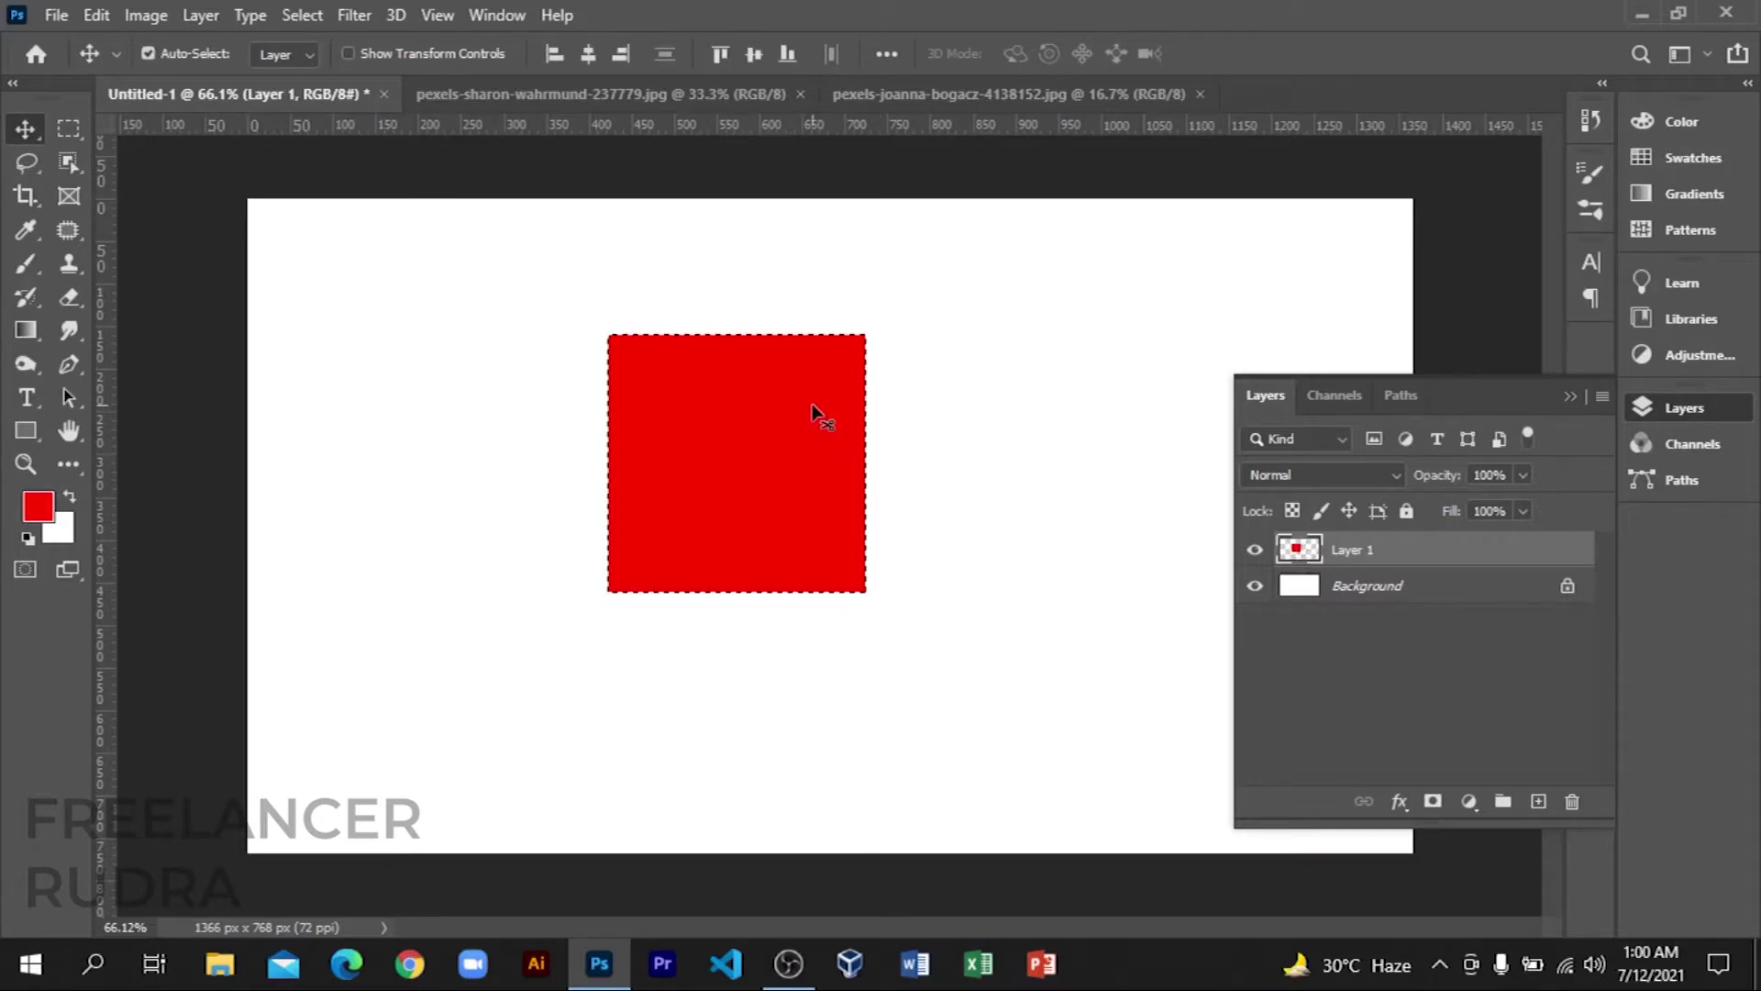
key(ctrl)
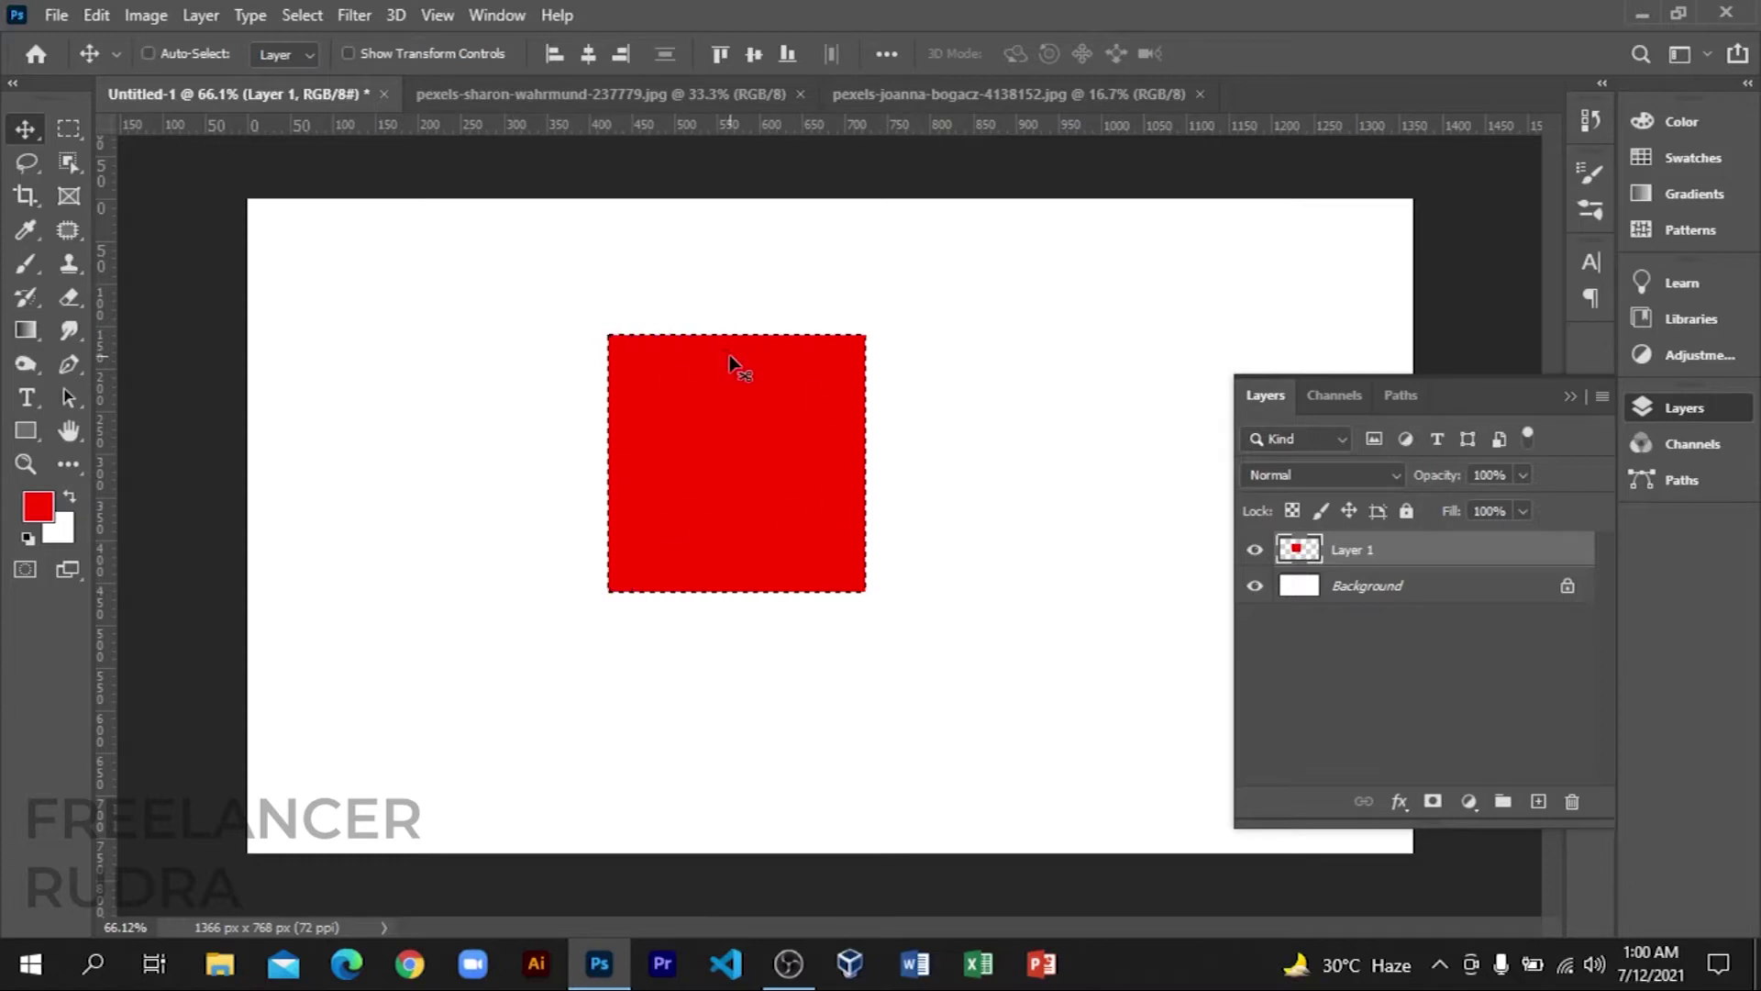
key(ctrl+d)
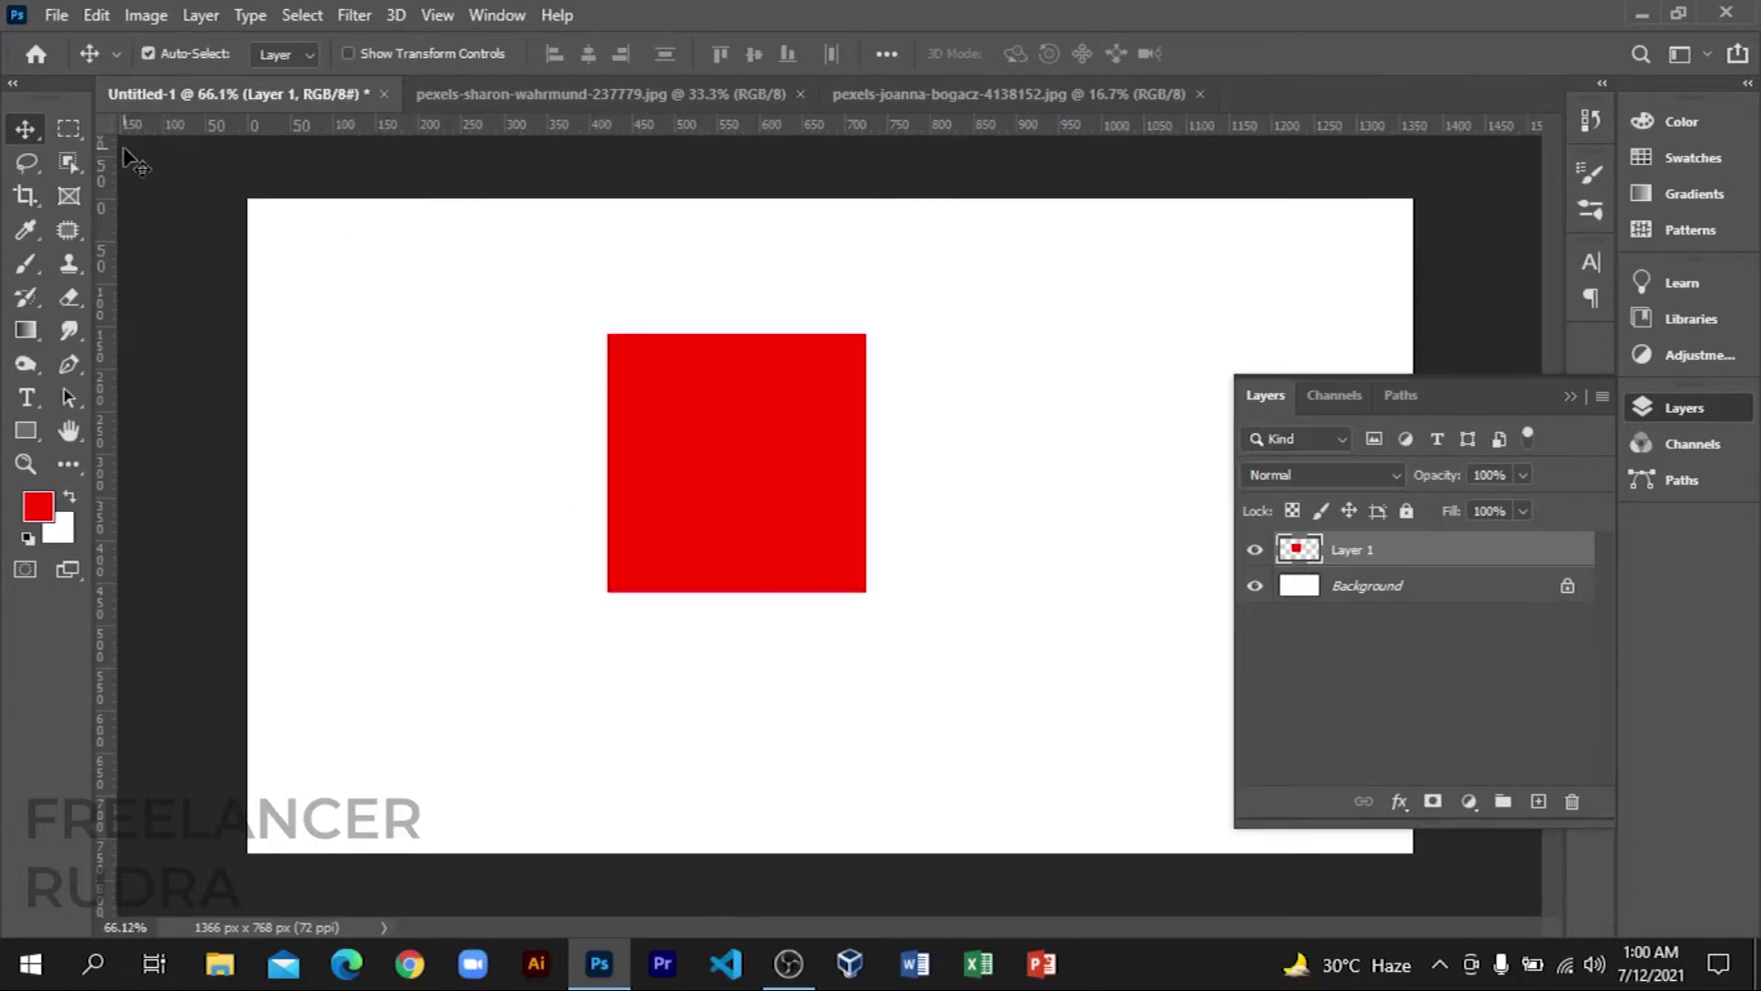
click(69, 163)
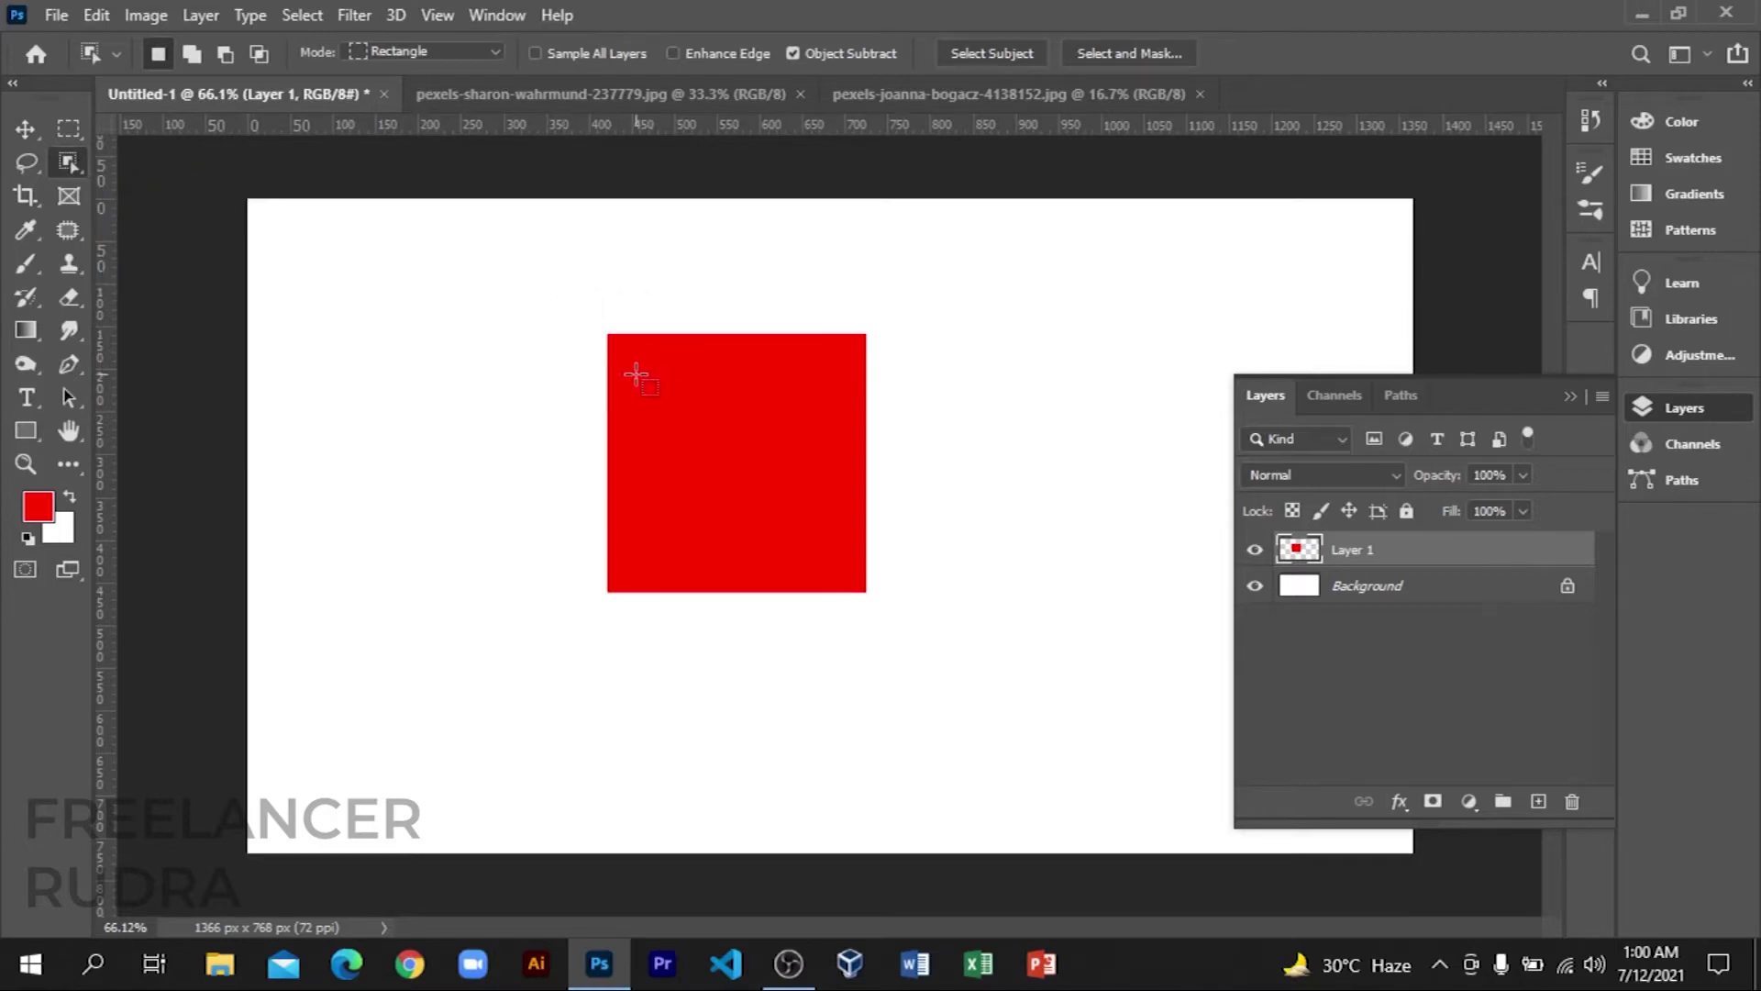
Step: Box-select the square, fill it with dark grey #494343, and deselect
drag(558, 299, 981, 640)
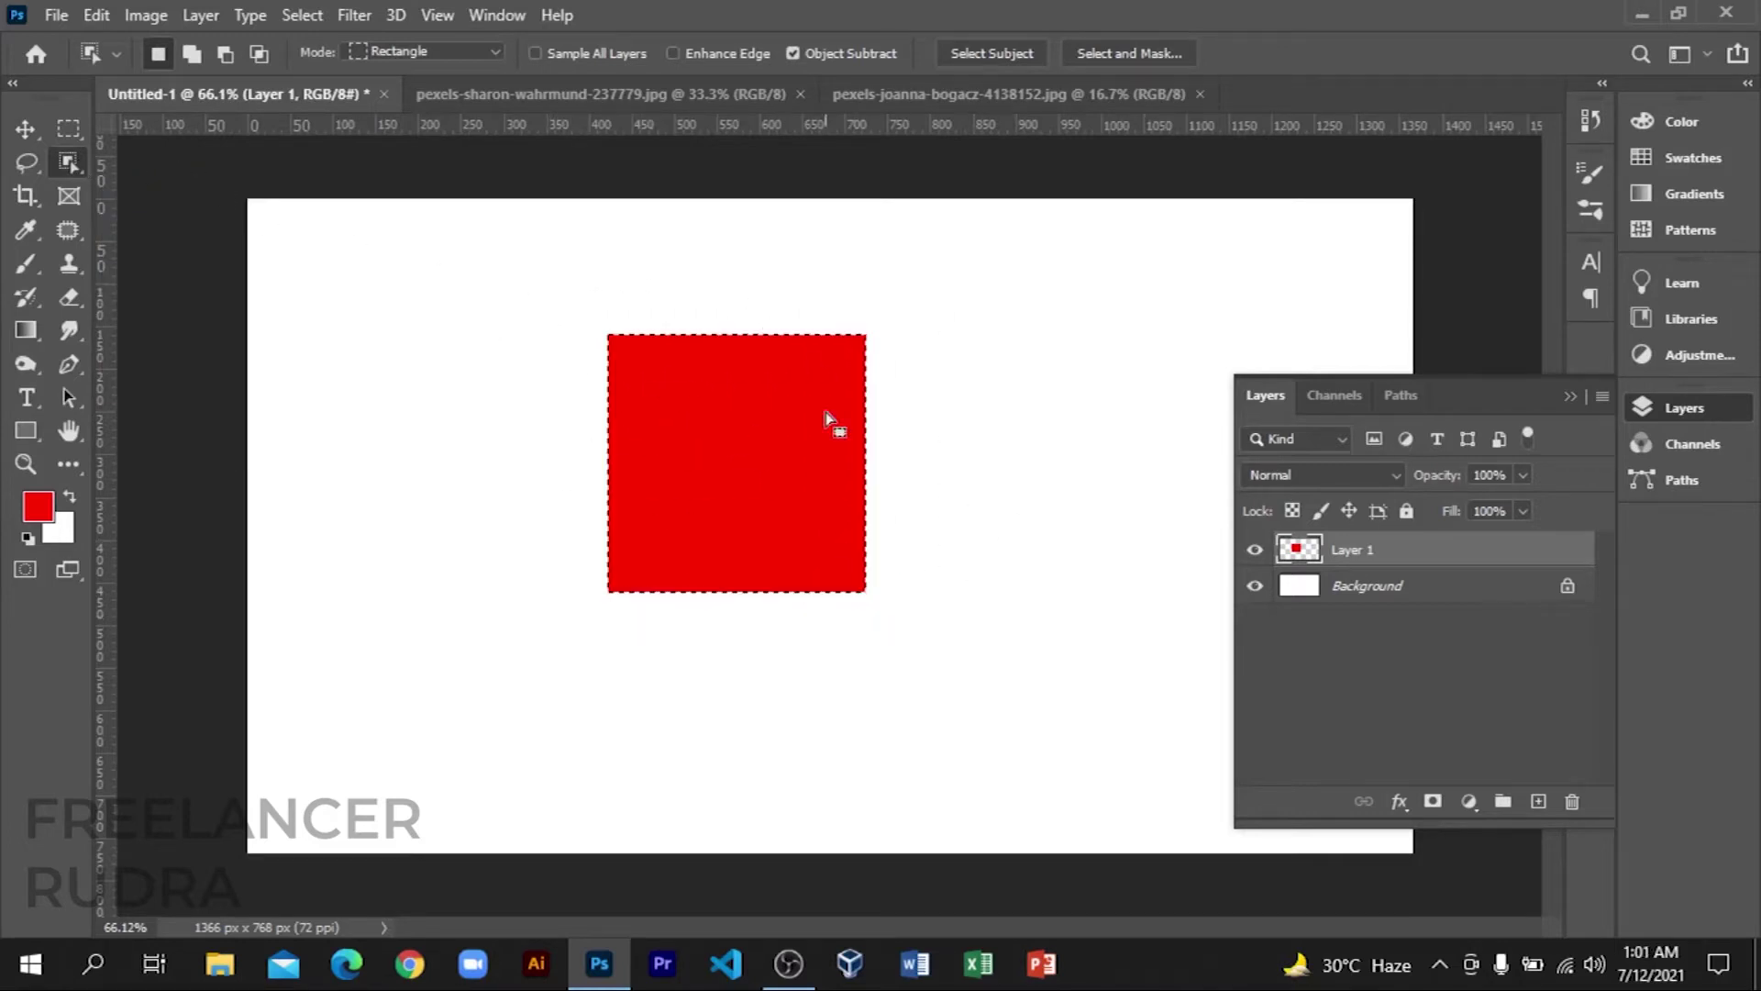
scroll(769, 395, up, 3)
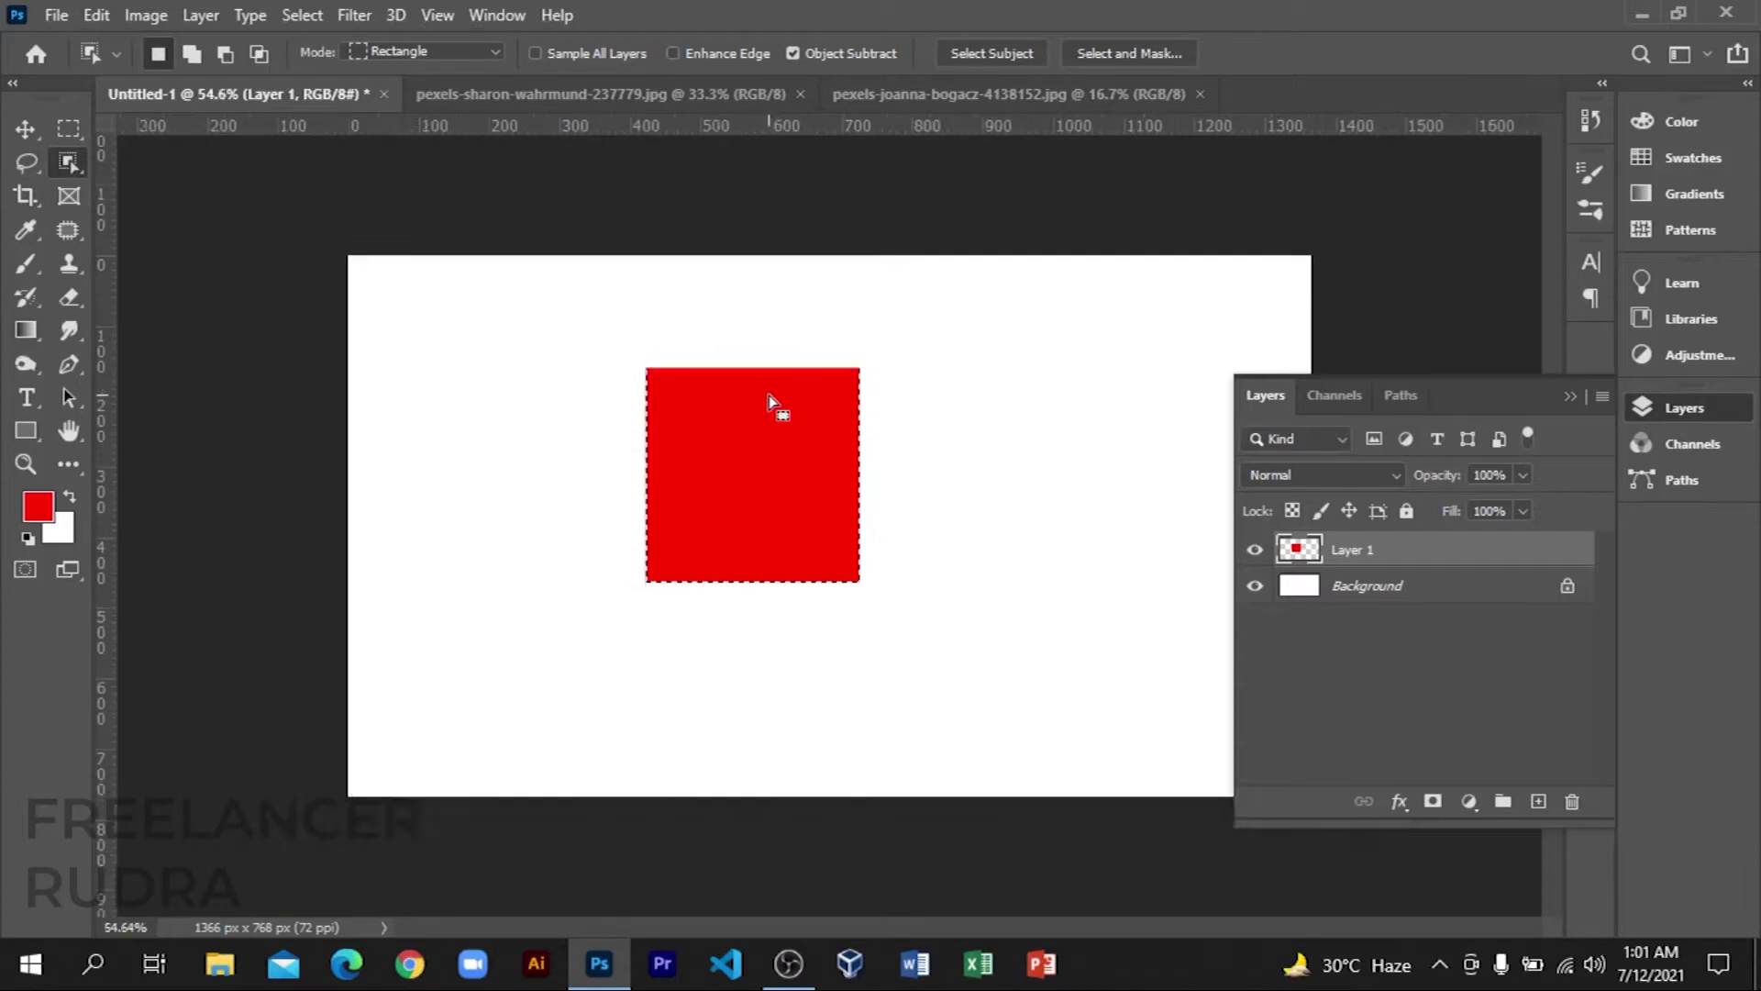
click(37, 506)
click(1050, 490)
click(1609, 245)
key(alt+BackSpace)
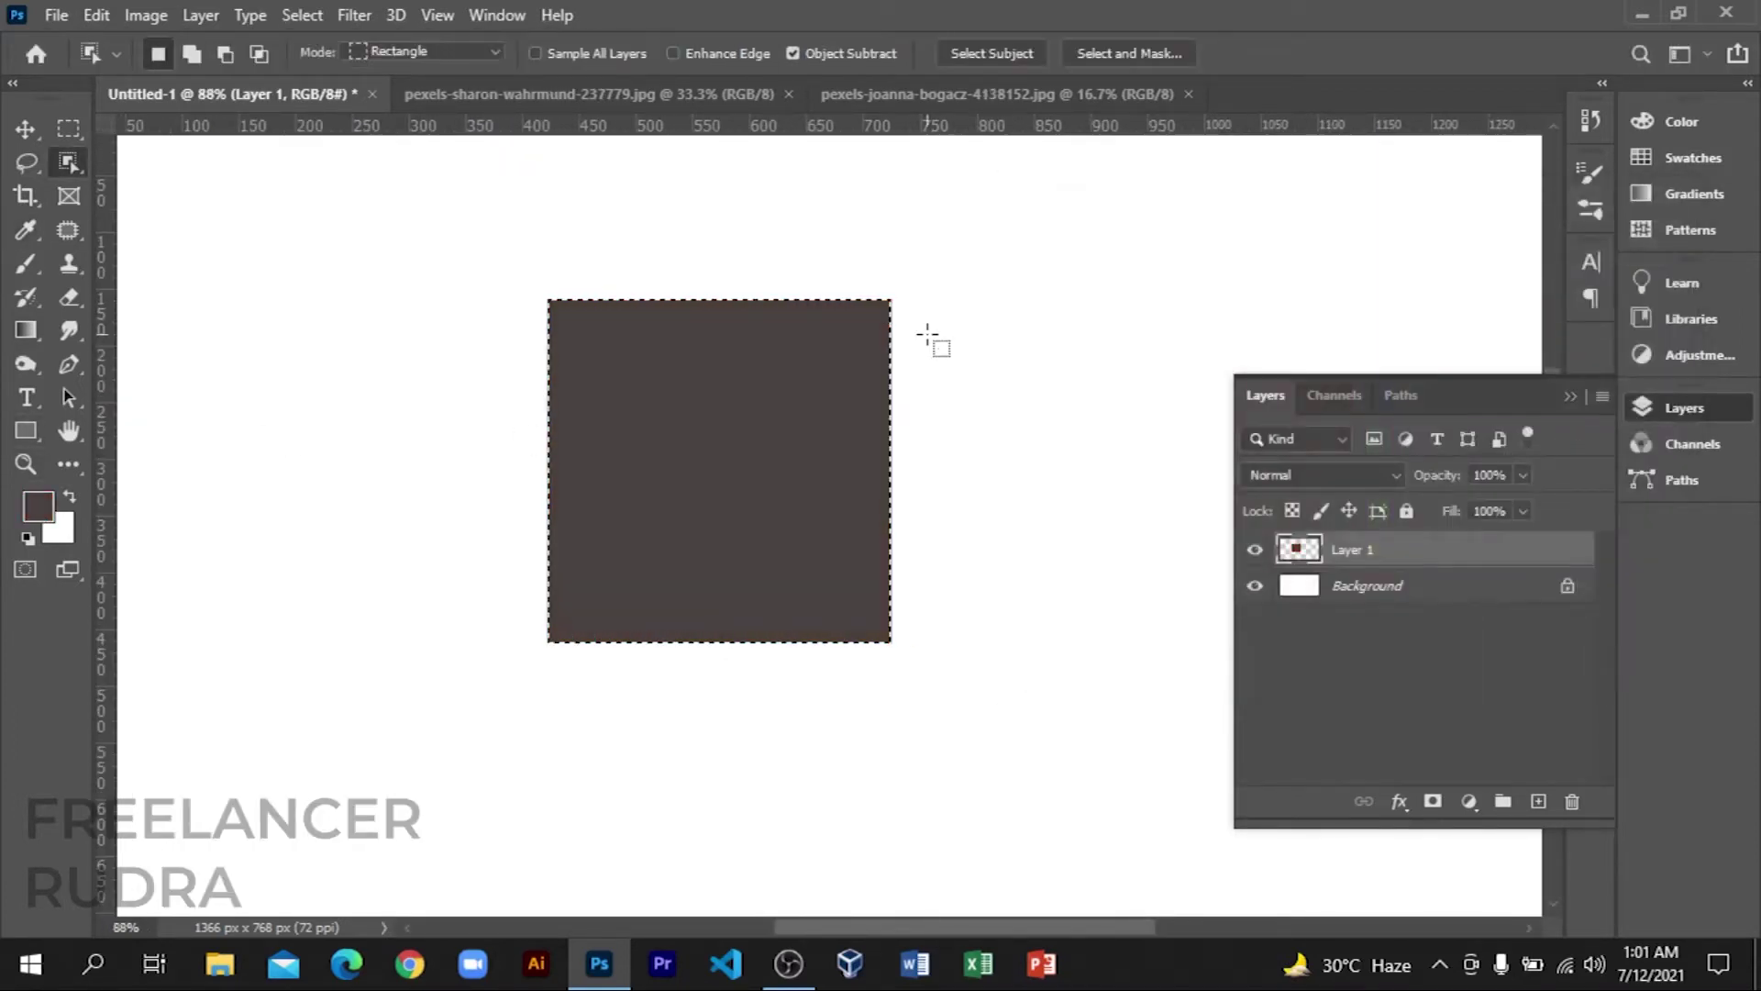
key(ctrl+d)
Step: Scroll the canvas view and show the grouped selection tools
scroll(744, 305, down, 1)
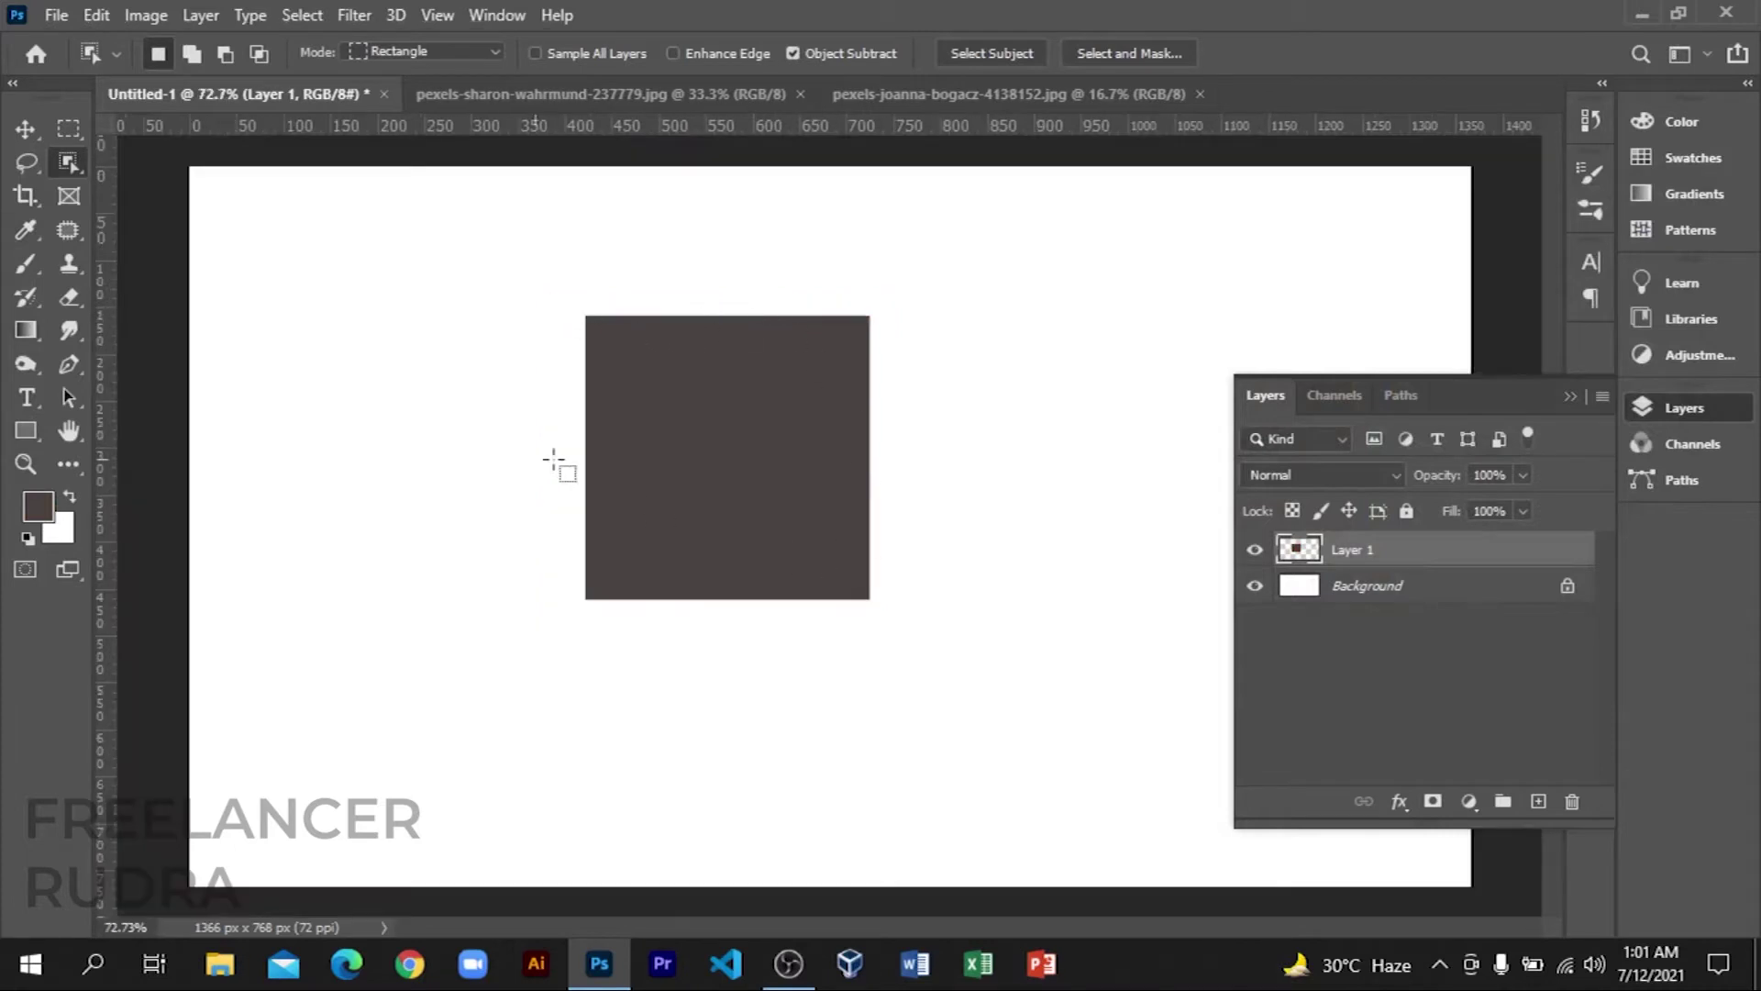
scroll(680, 438, up, 1)
scroll(682, 438, down, 1)
scroll(681, 439, up, 1)
scroll(642, 349, down, 2)
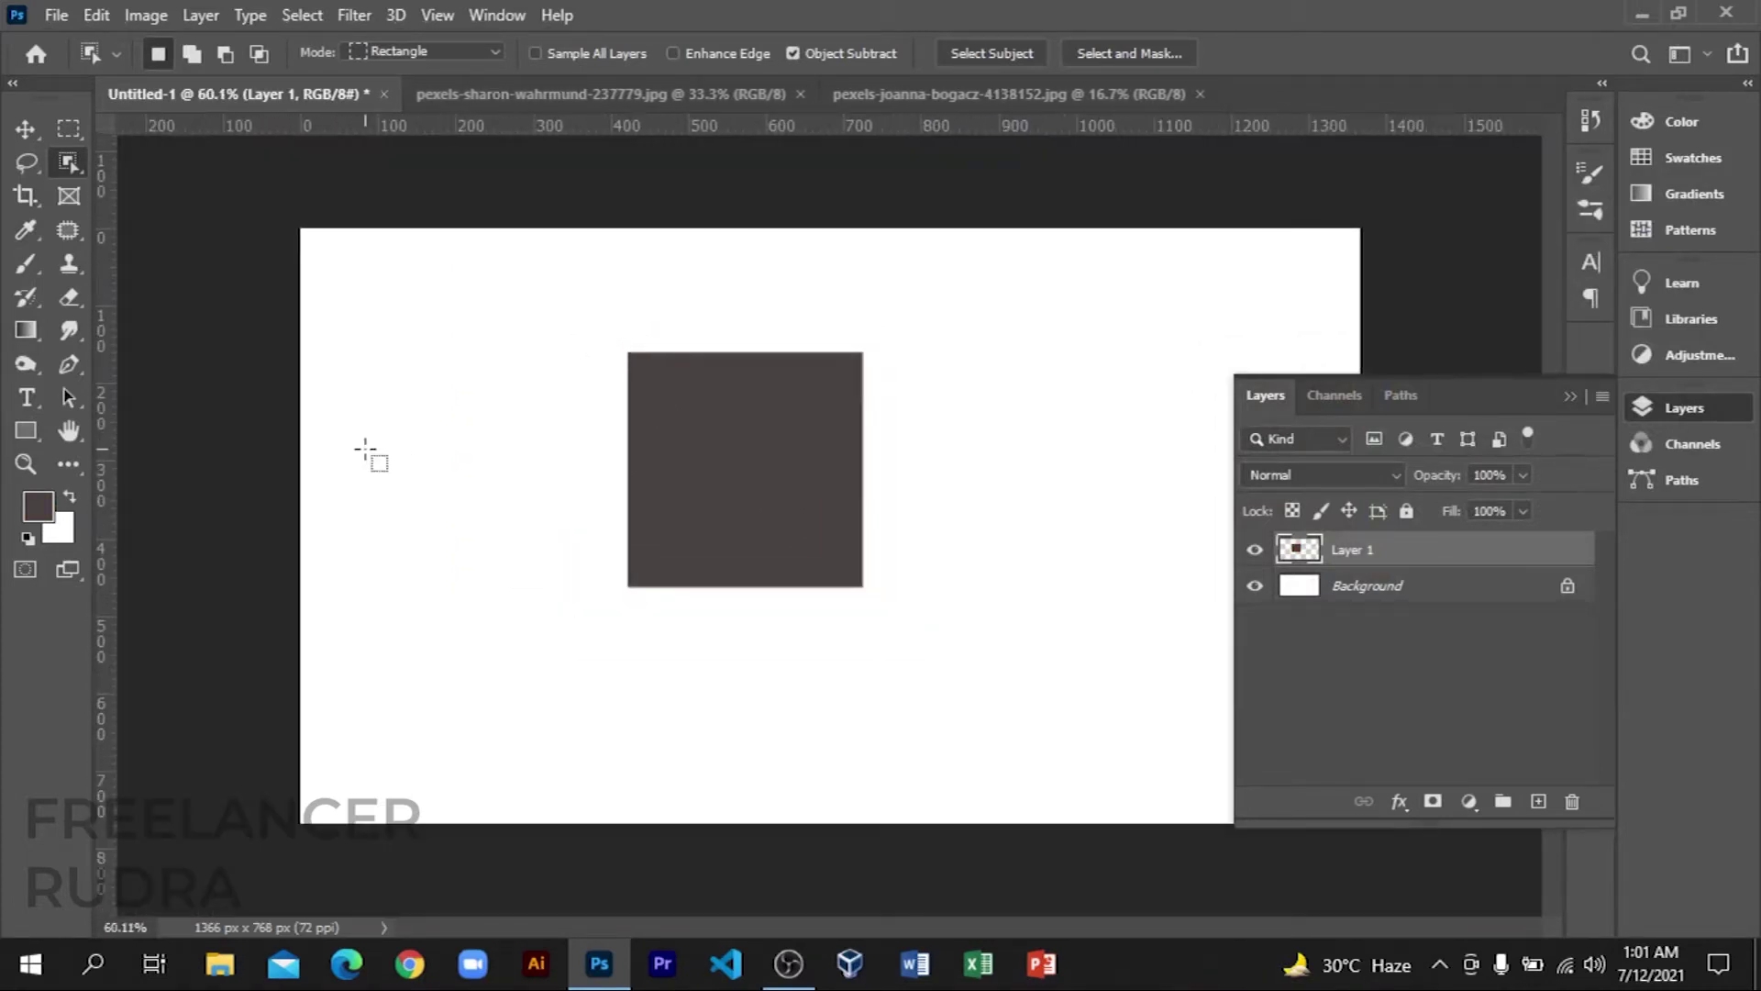
right_click(76, 163)
click(168, 163)
drag(337, 364, 449, 547)
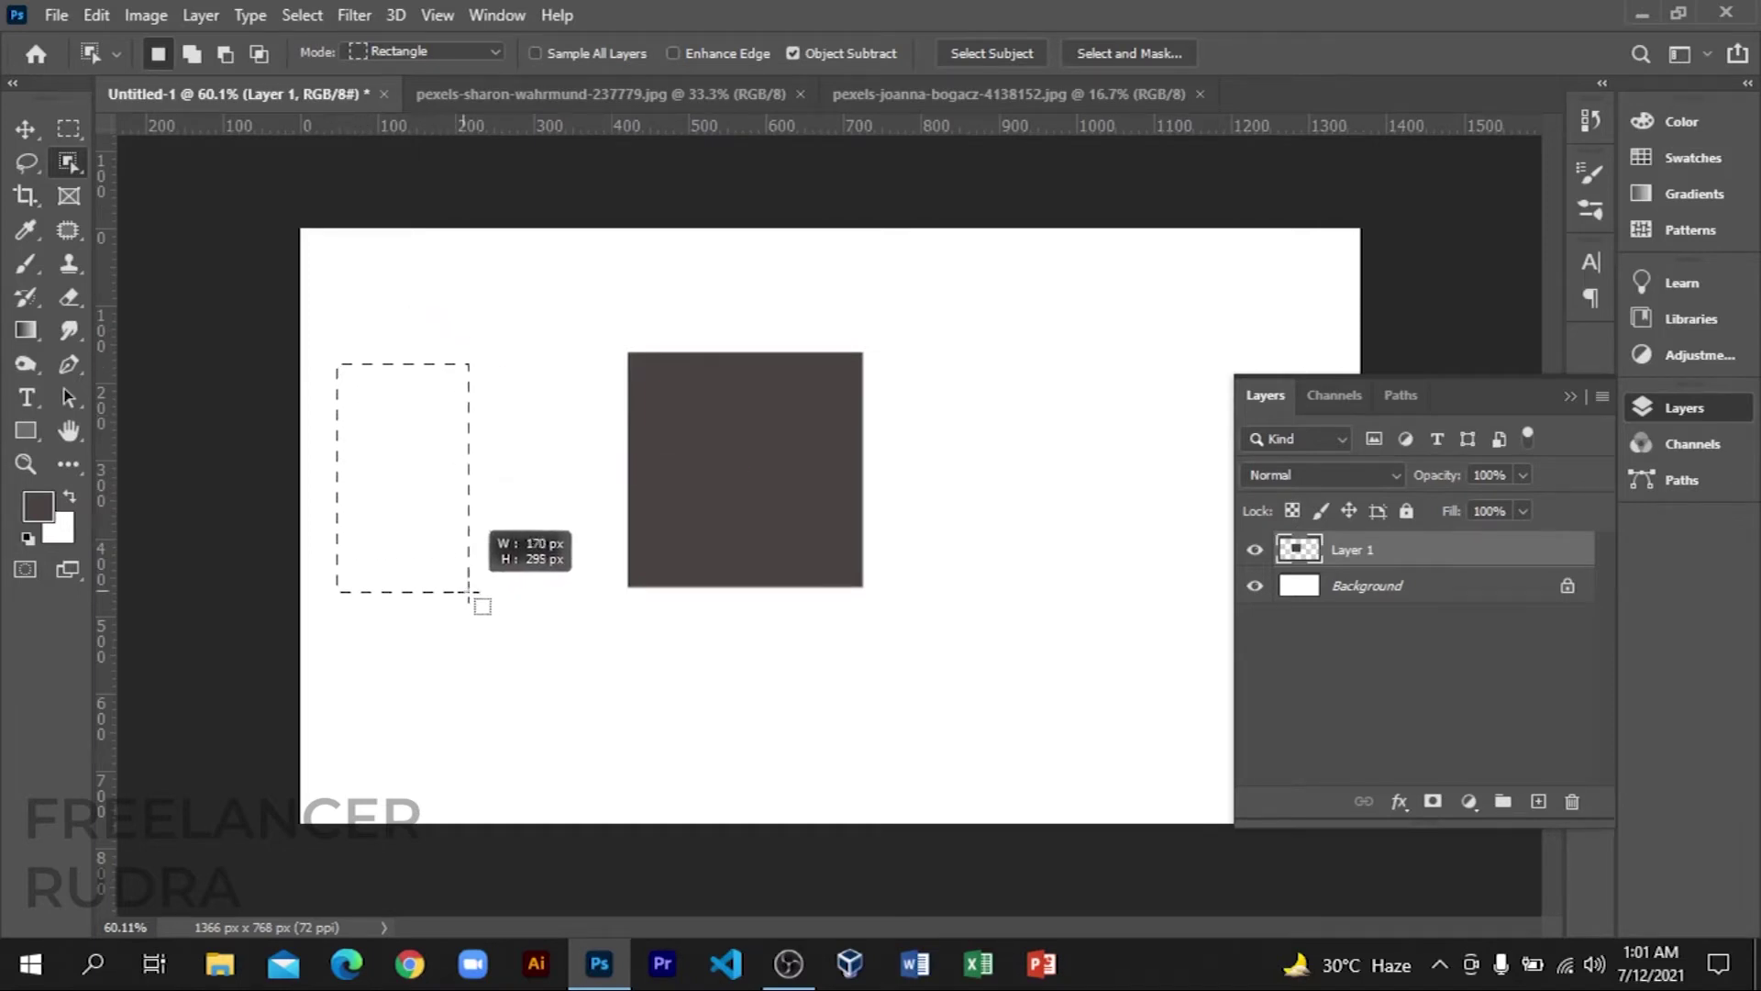
drag(448, 548, 489, 629)
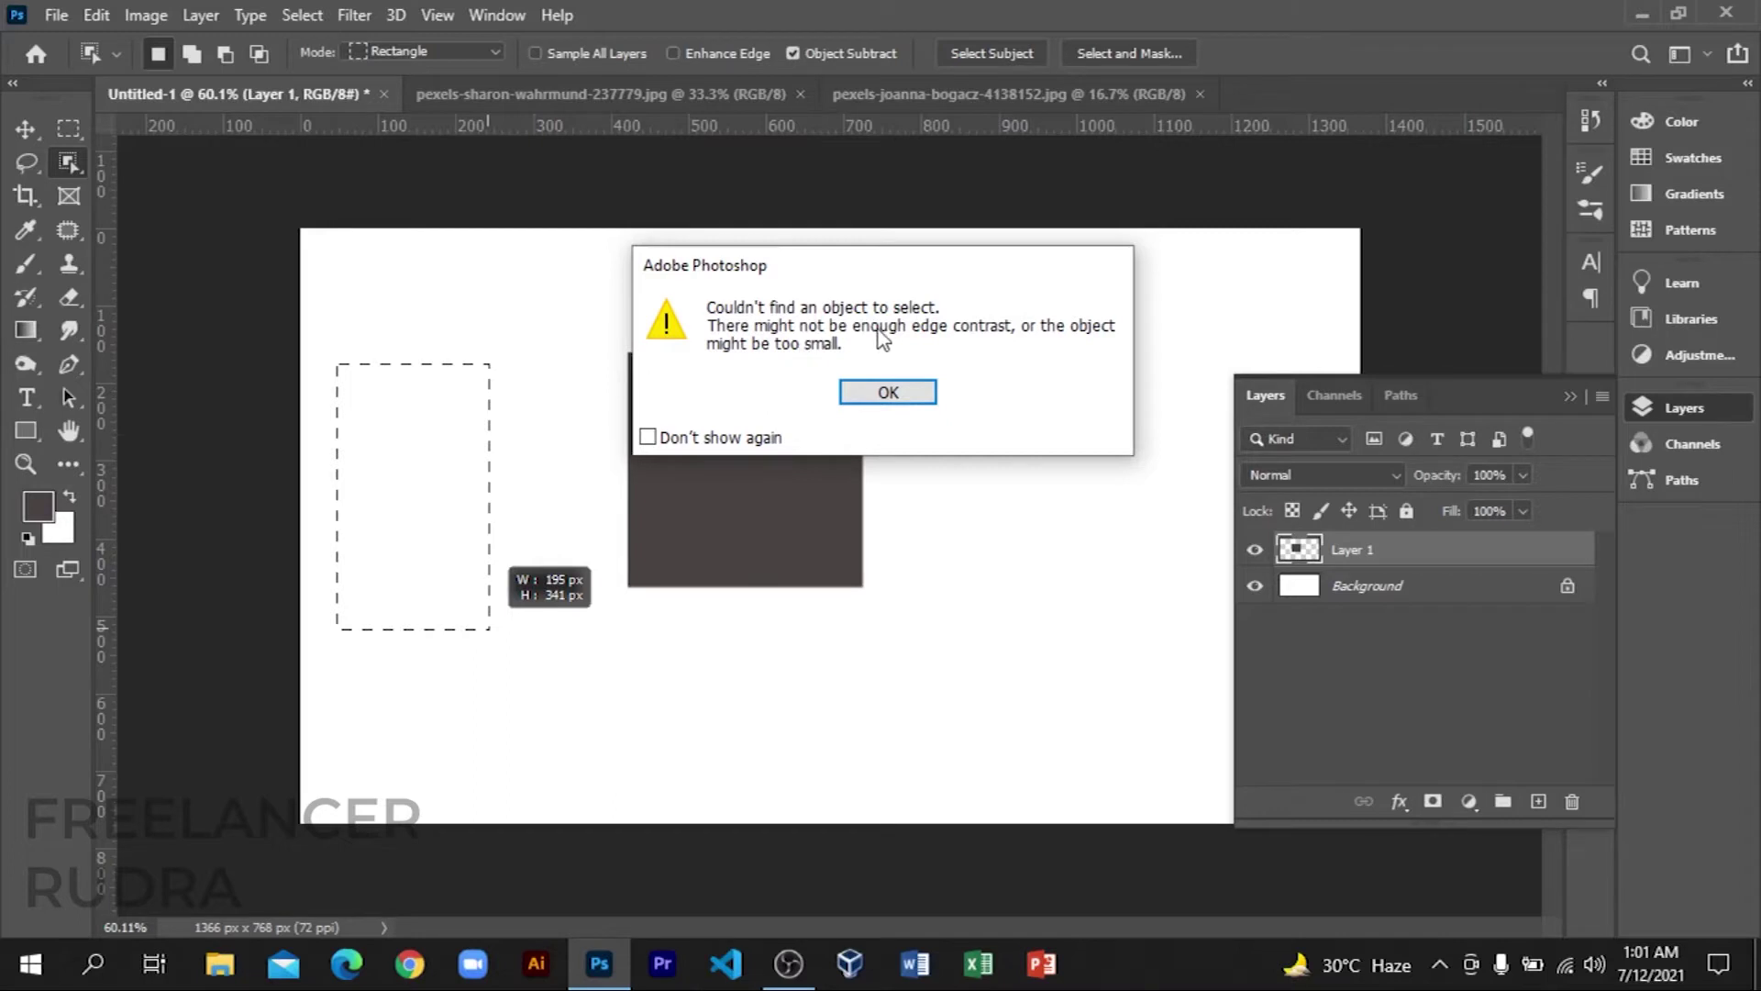
click(906, 393)
drag(594, 323, 902, 620)
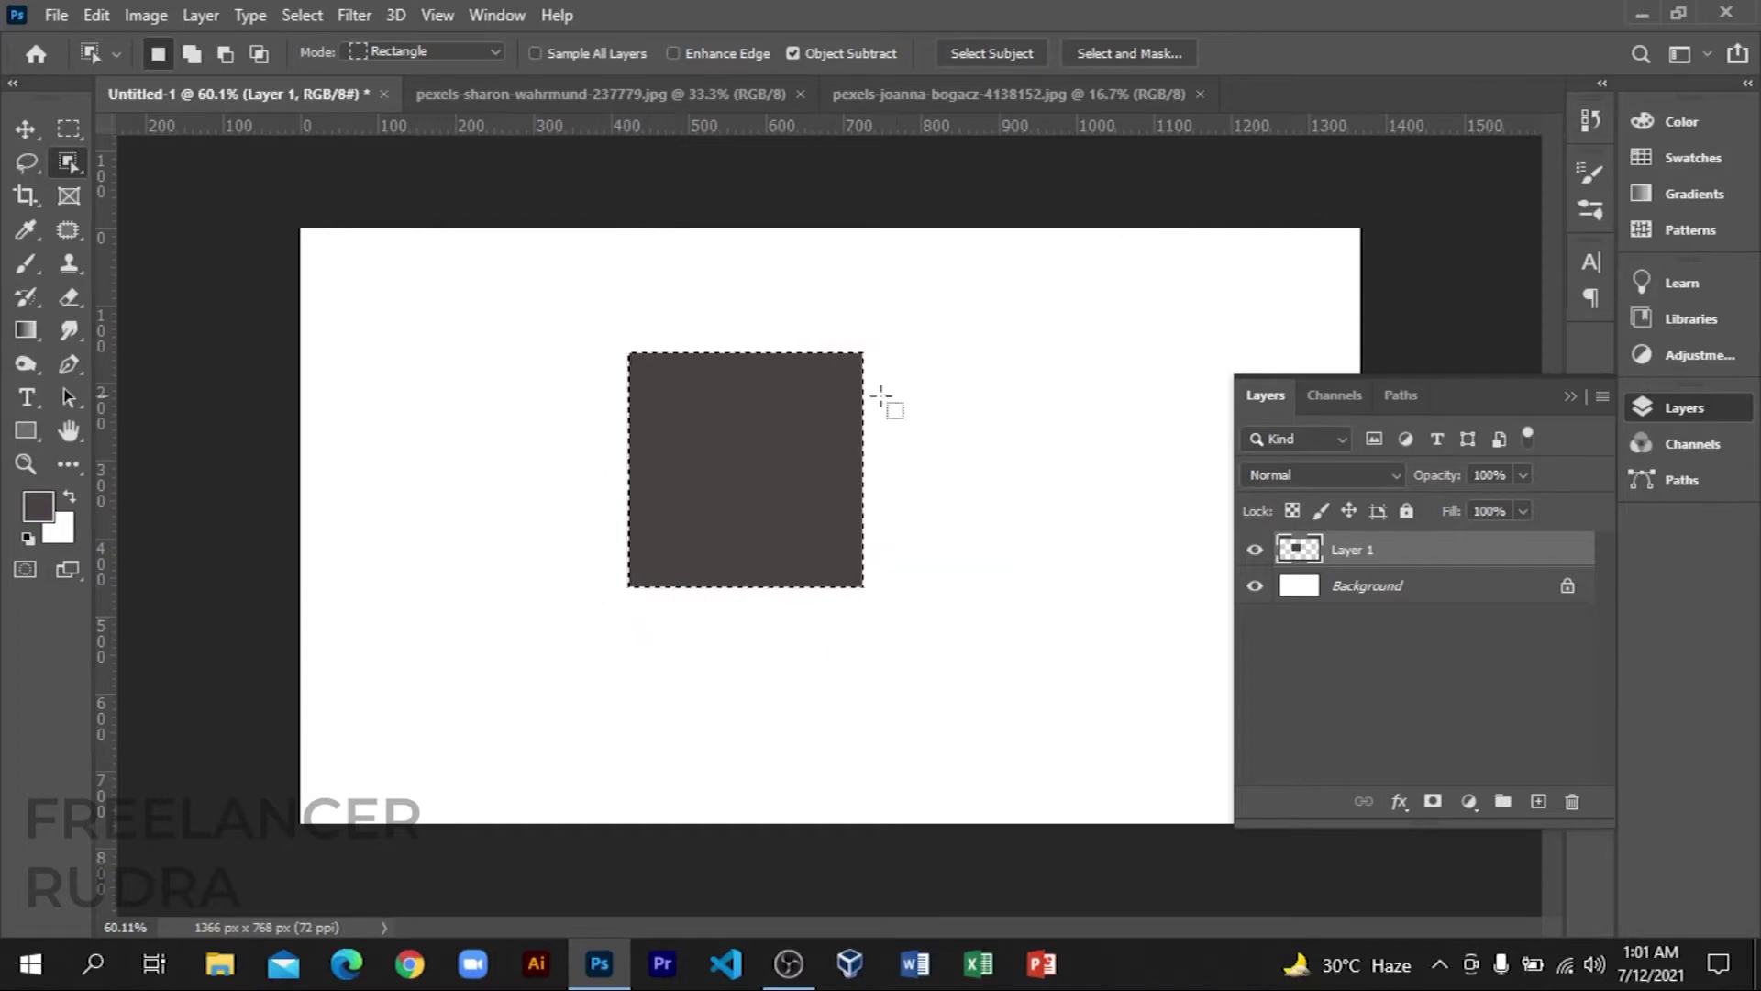
key(ctrl+d)
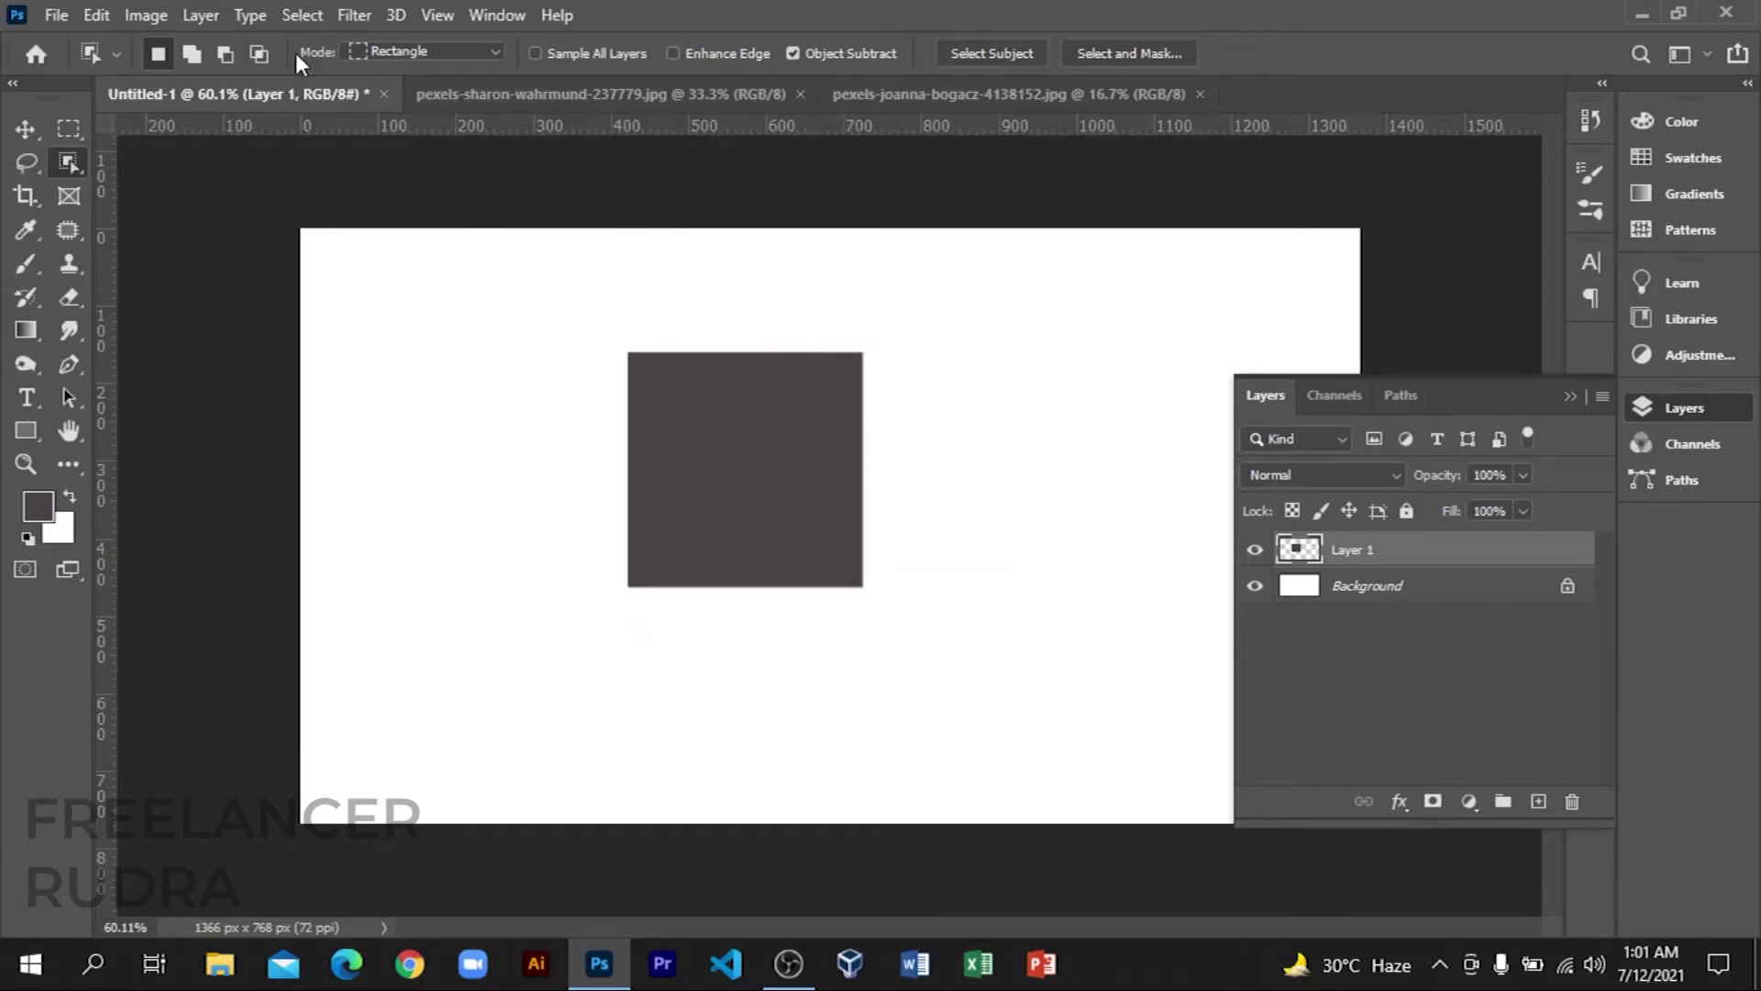
Step: Set Object Selection Mode to Lasso and lasso around the dark grey square
click(378, 53)
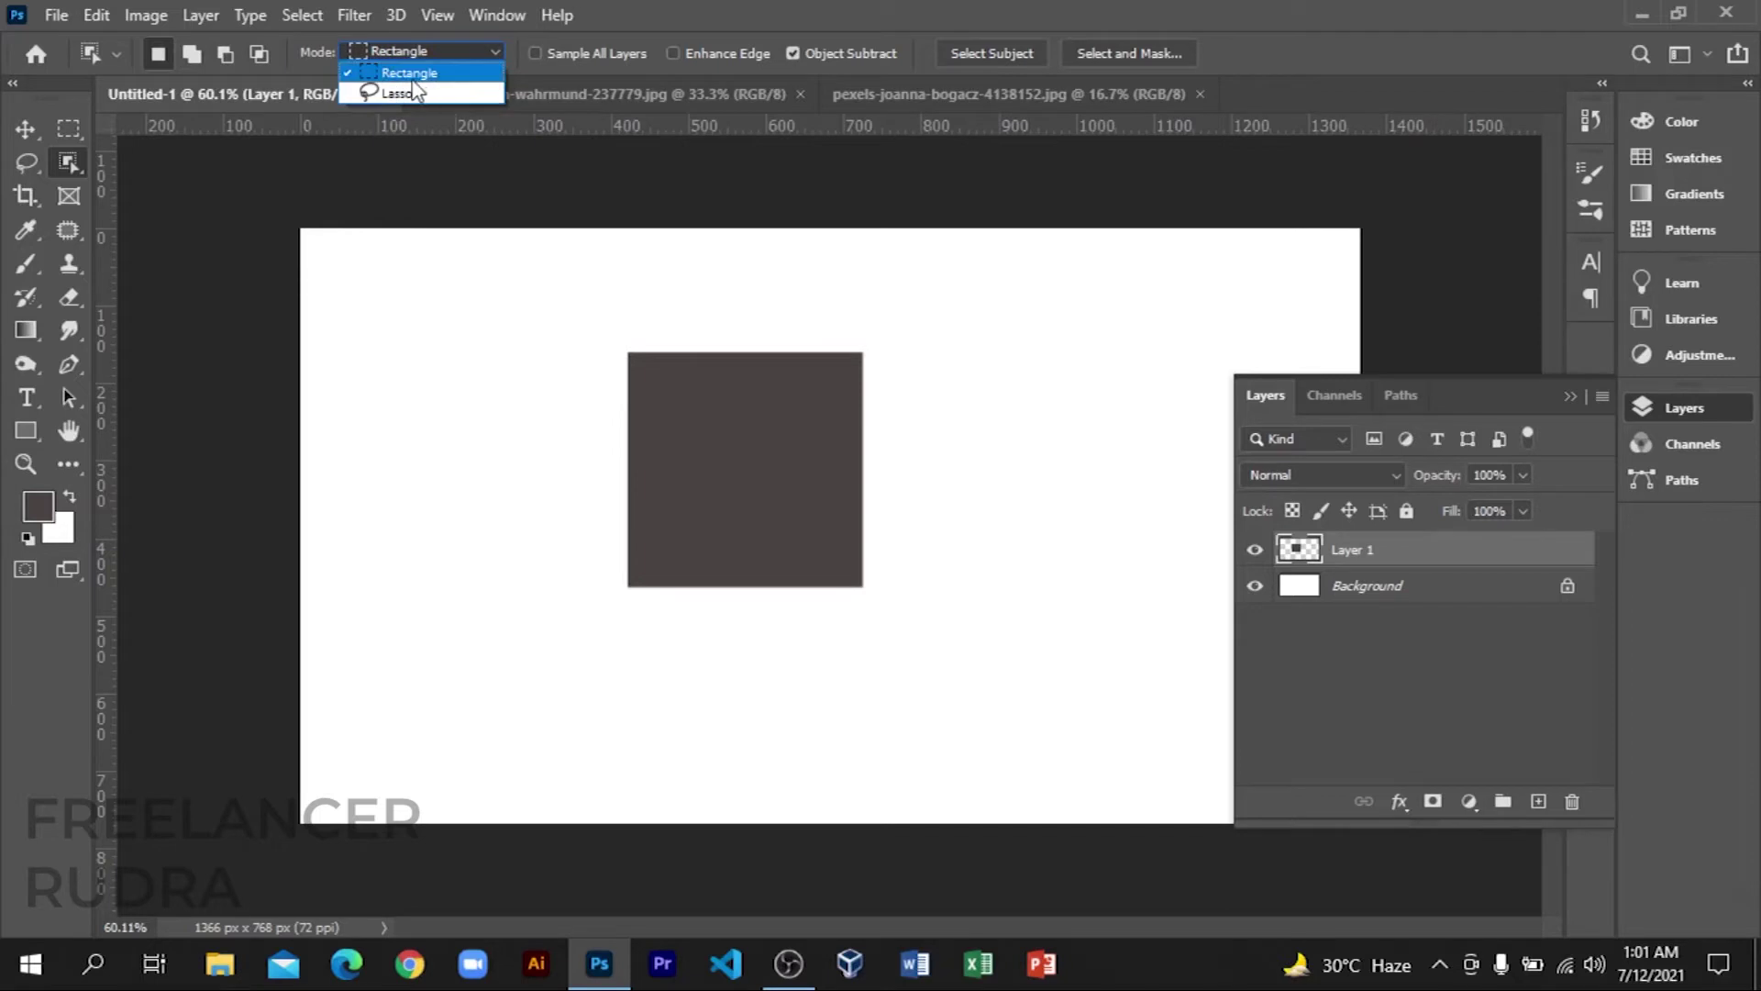
click(387, 92)
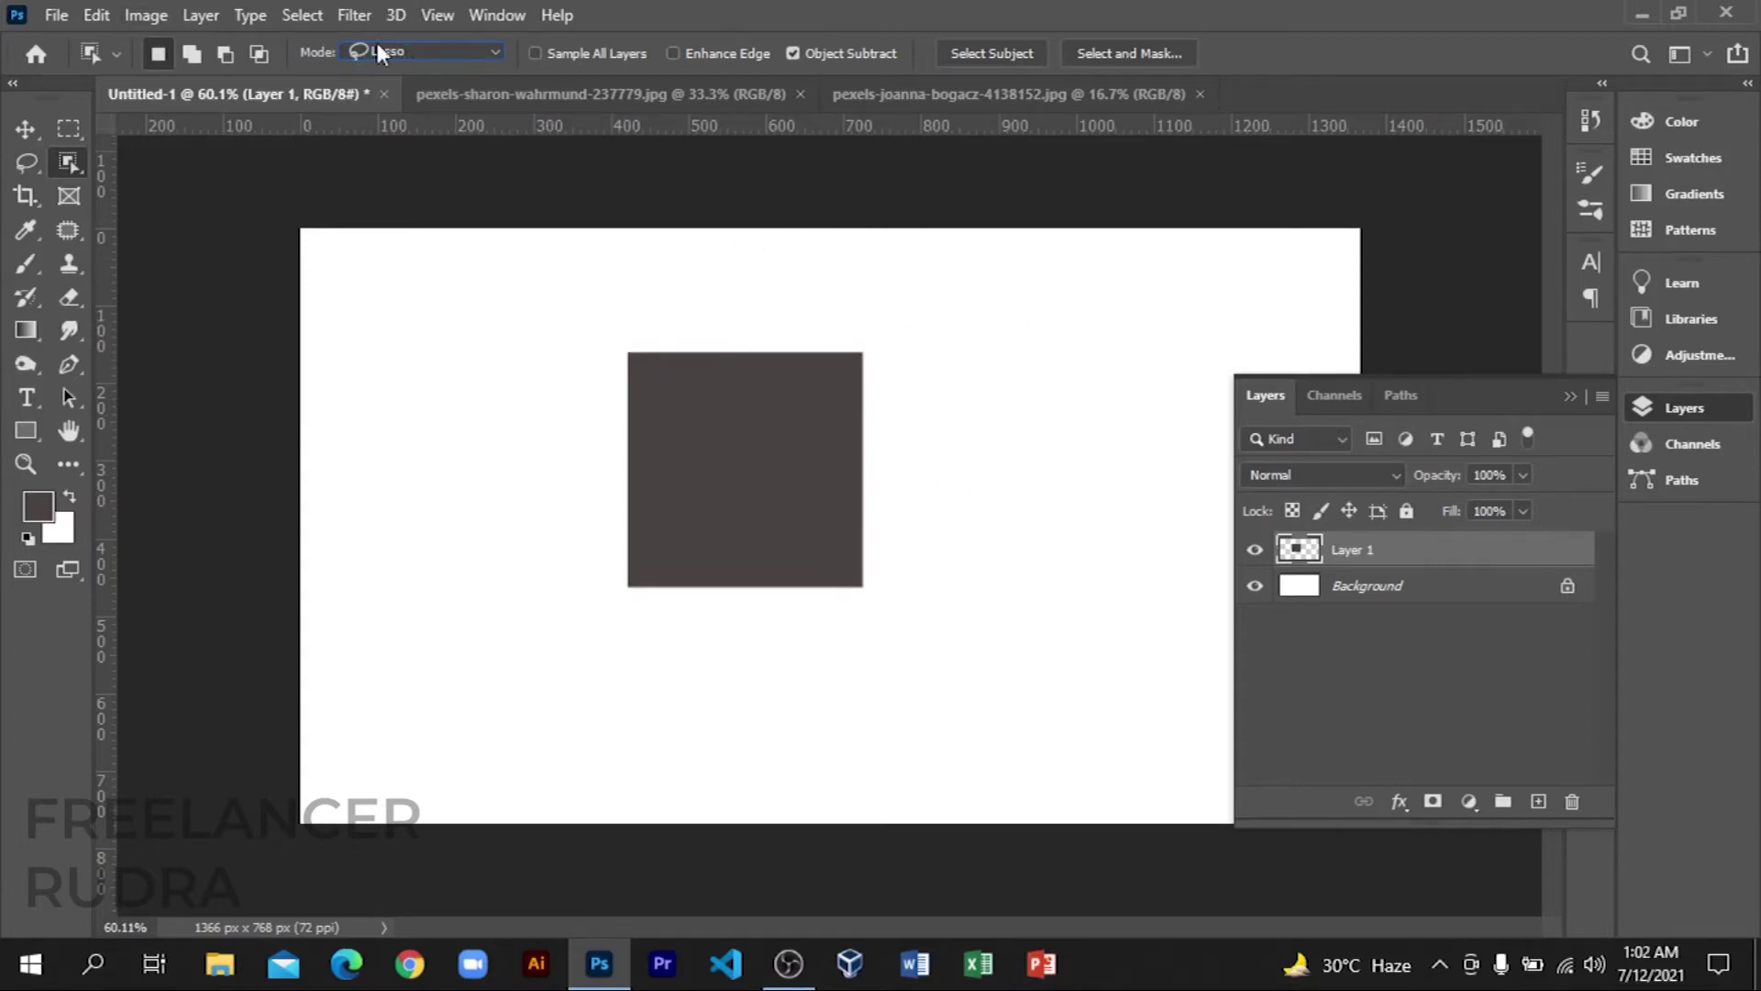
mouse_move(600, 324)
mouse_down()
mouse_move(965, 434)
mouse_move(1019, 601)
mouse_move(712, 771)
mouse_move(438, 679)
mouse_move(444, 343)
mouse_move(546, 287)
mouse_move(602, 327)
mouse_up()
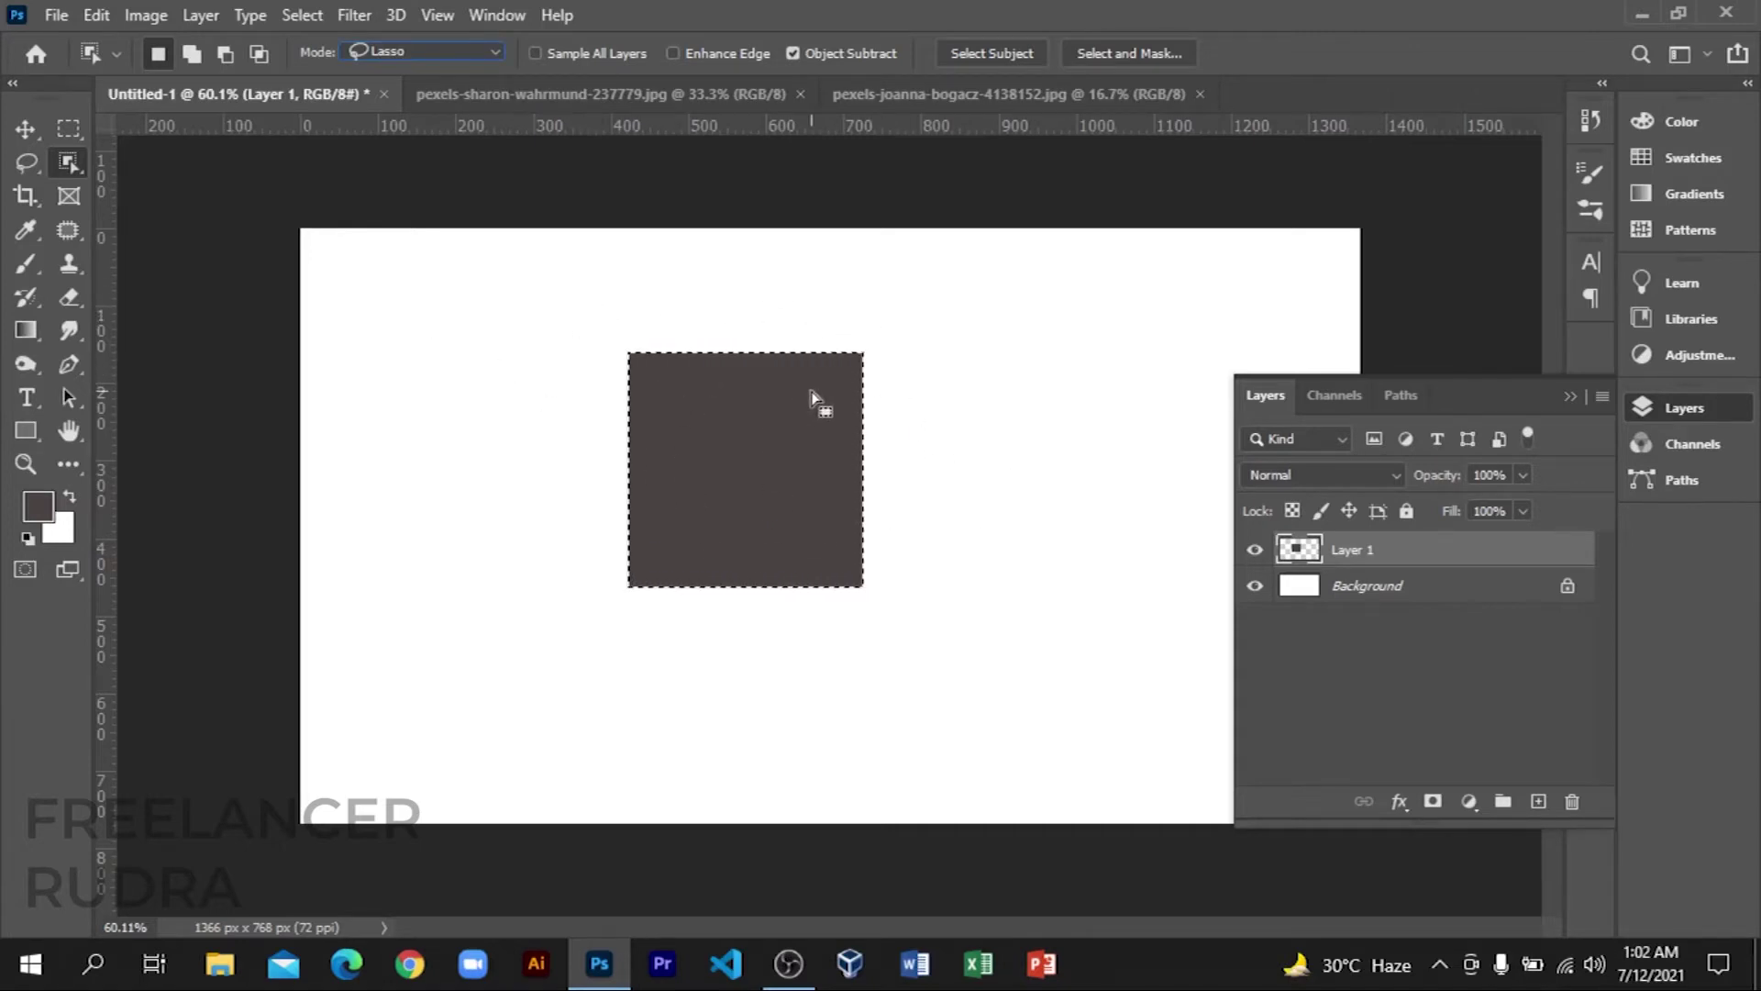
Step: Deselect and drag the dark grey square slightly up and left
key(ctrl+d)
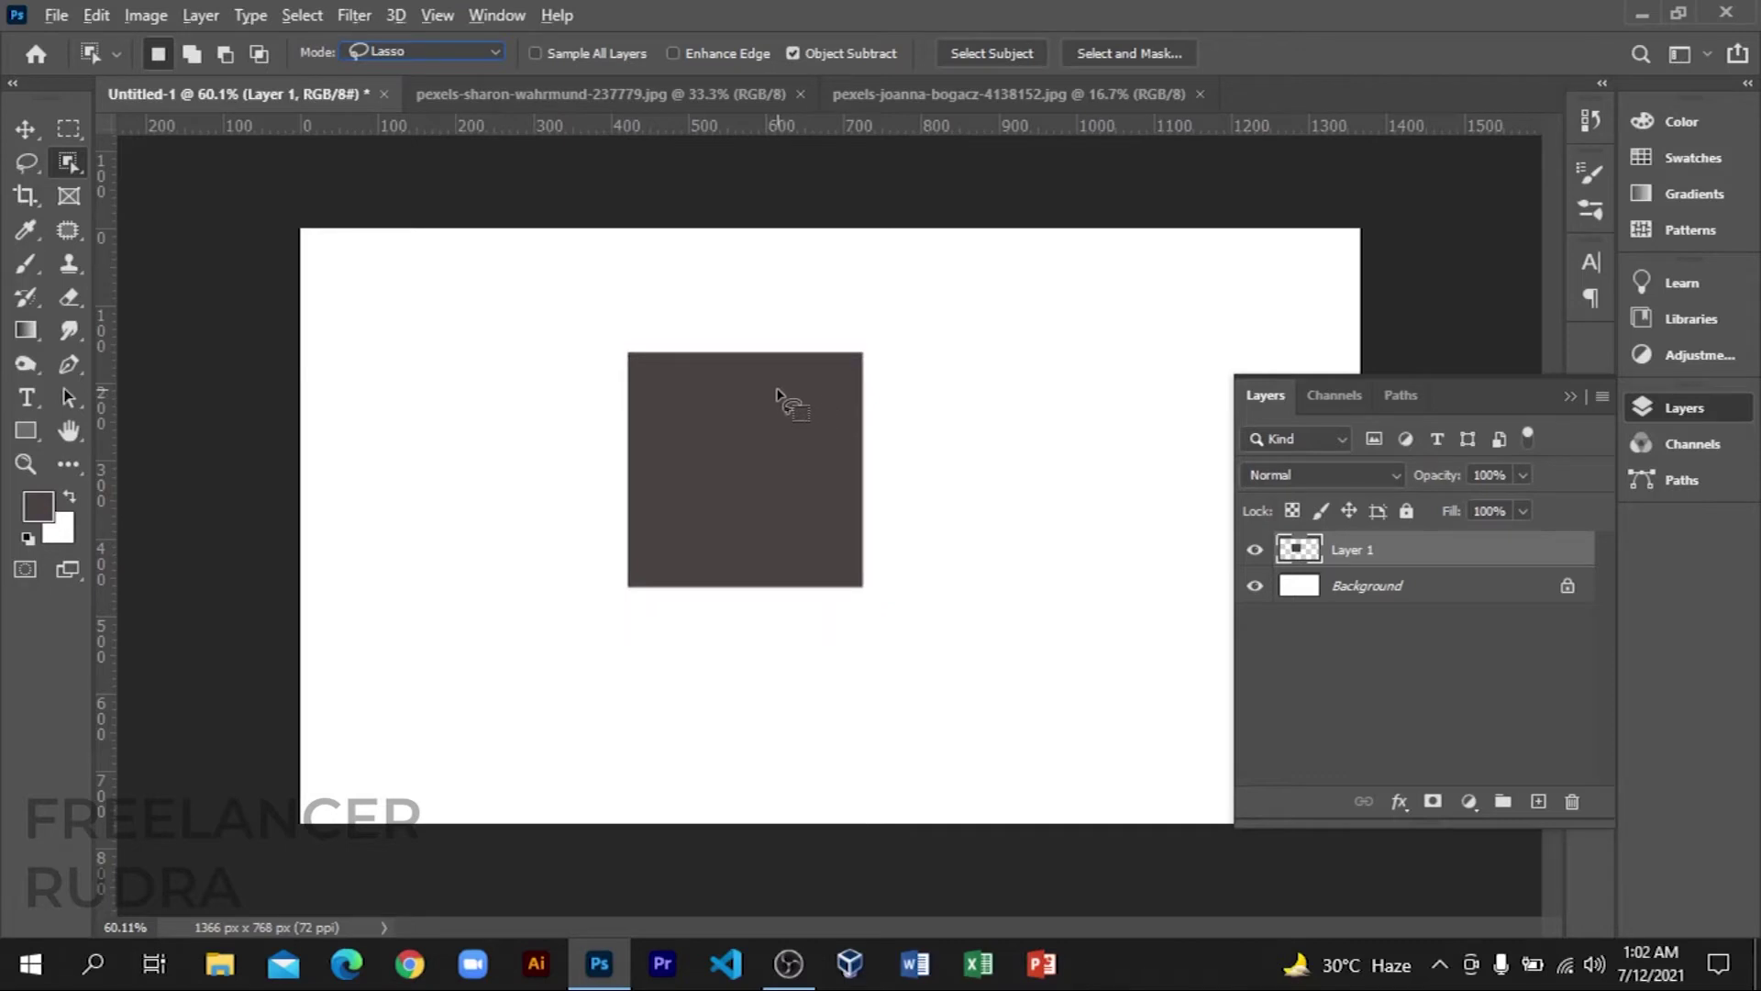
key(v)
drag(759, 421, 929, 361)
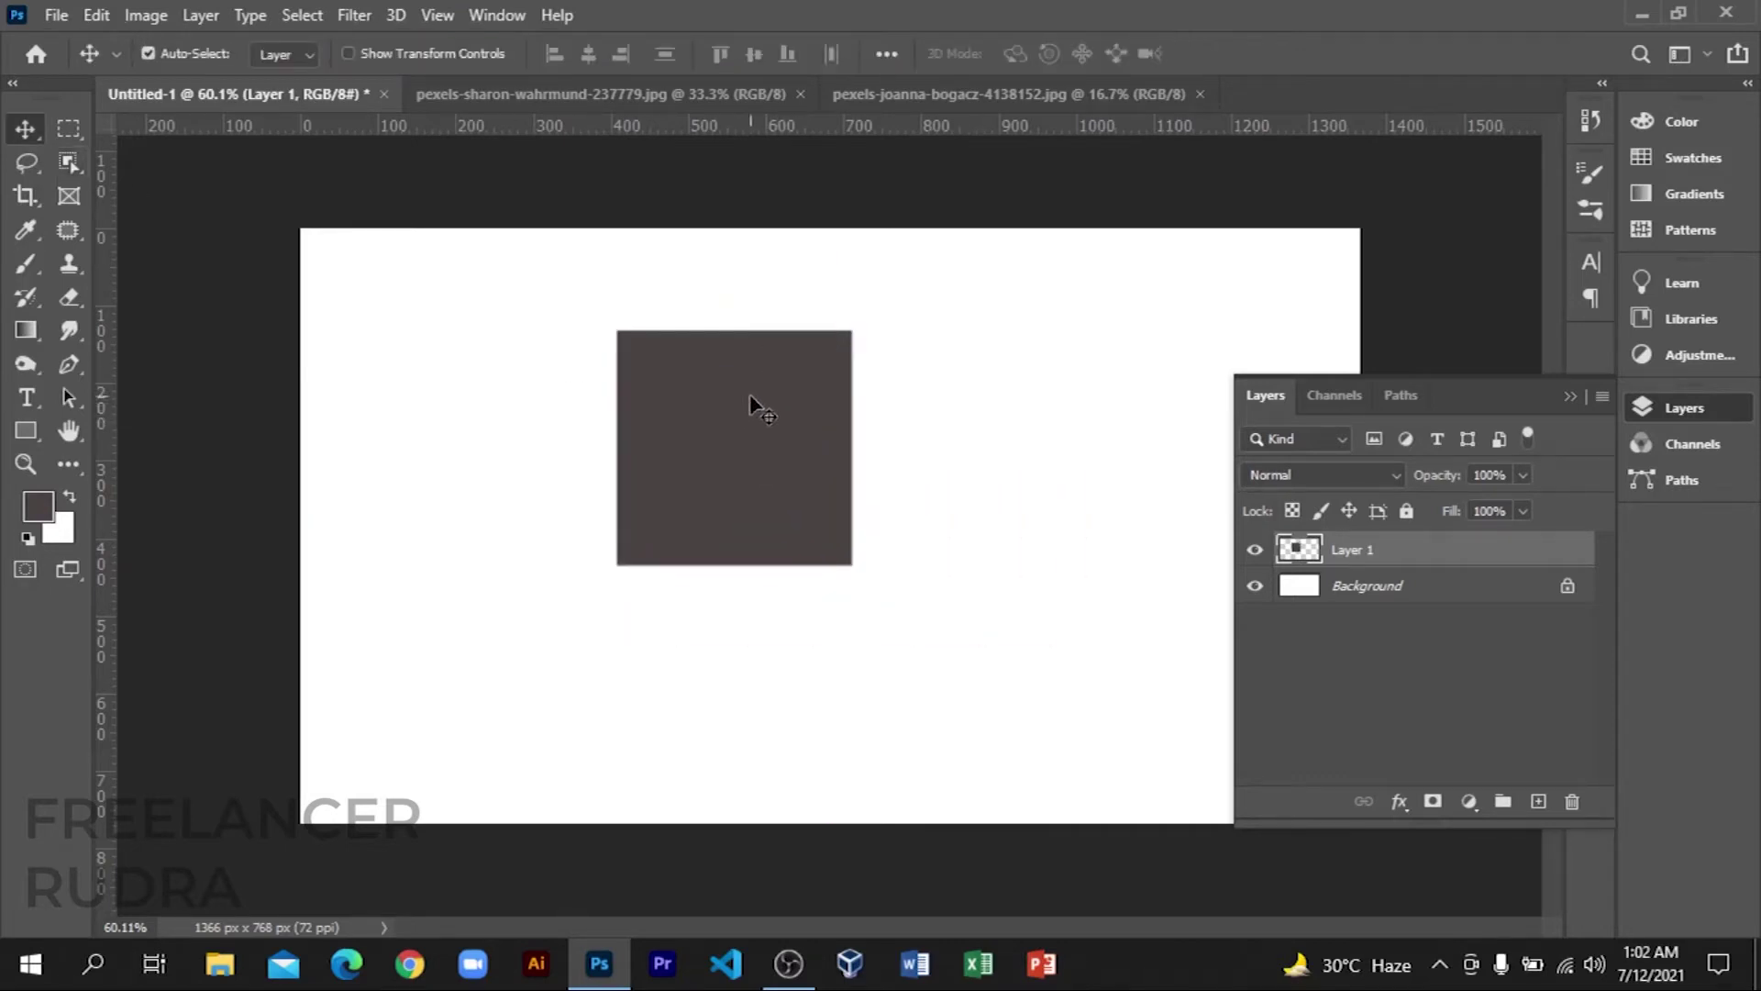
Step: Switch Object Selection Mode from Lasso to Rectangle, box-select the grey square, then deselect
click(77, 158)
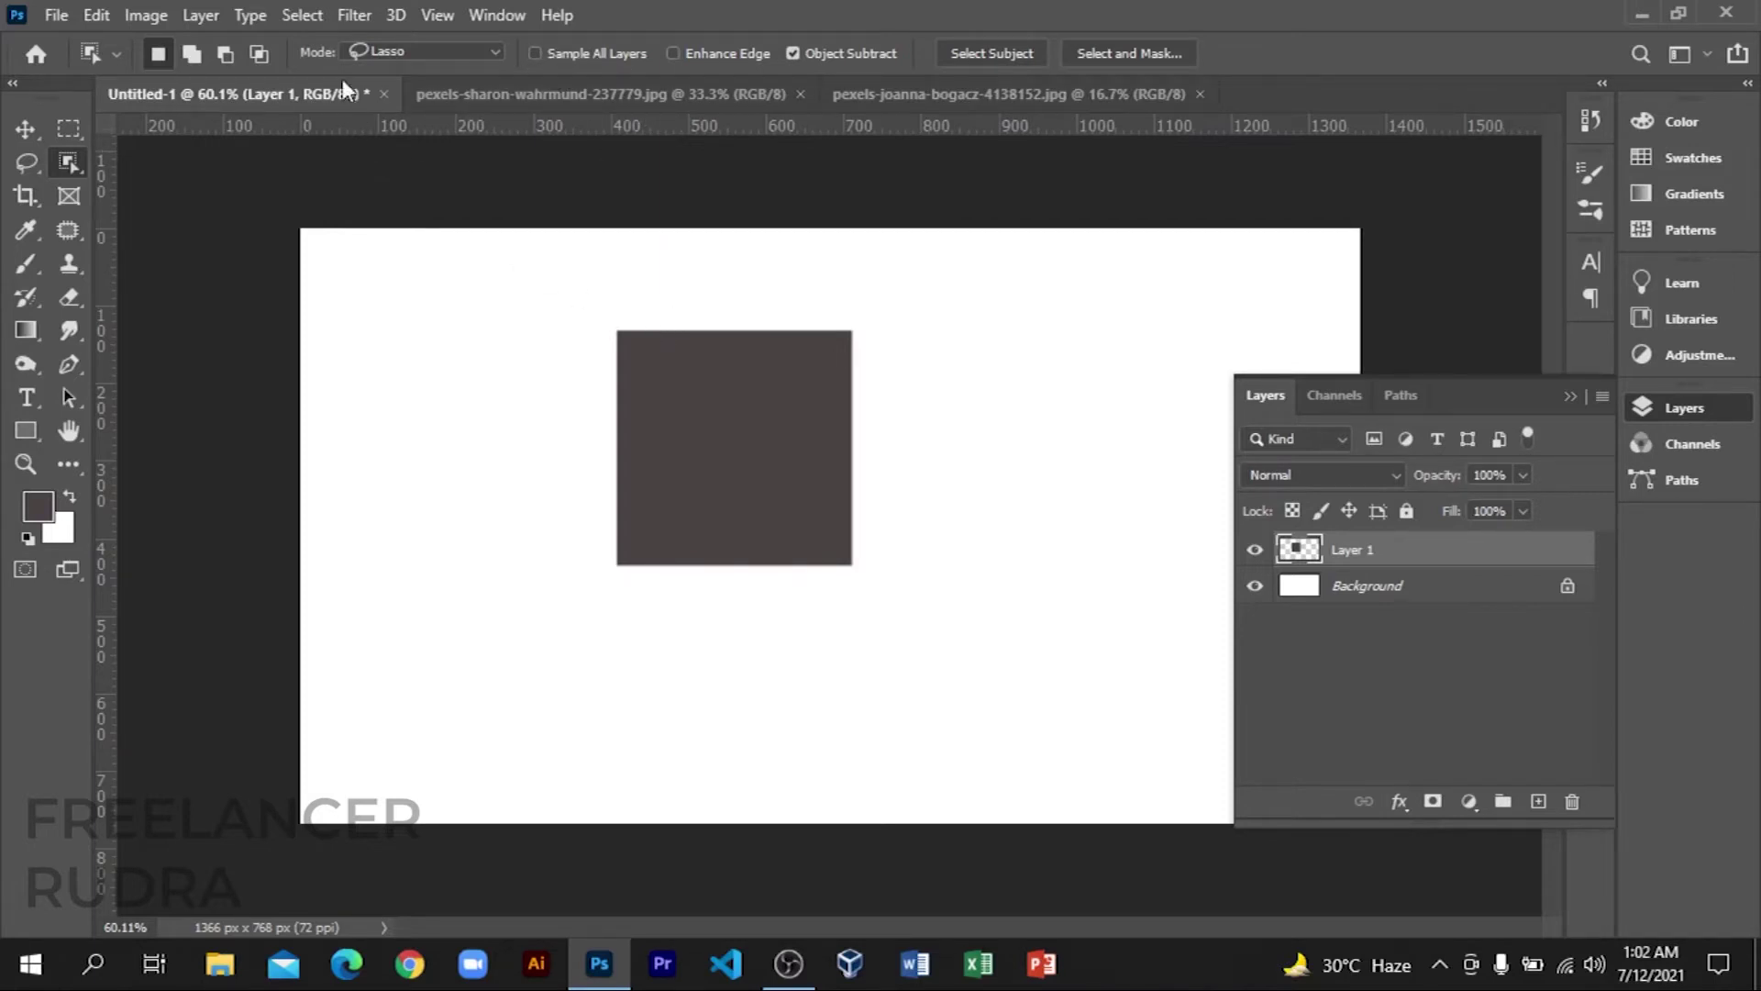
click(382, 50)
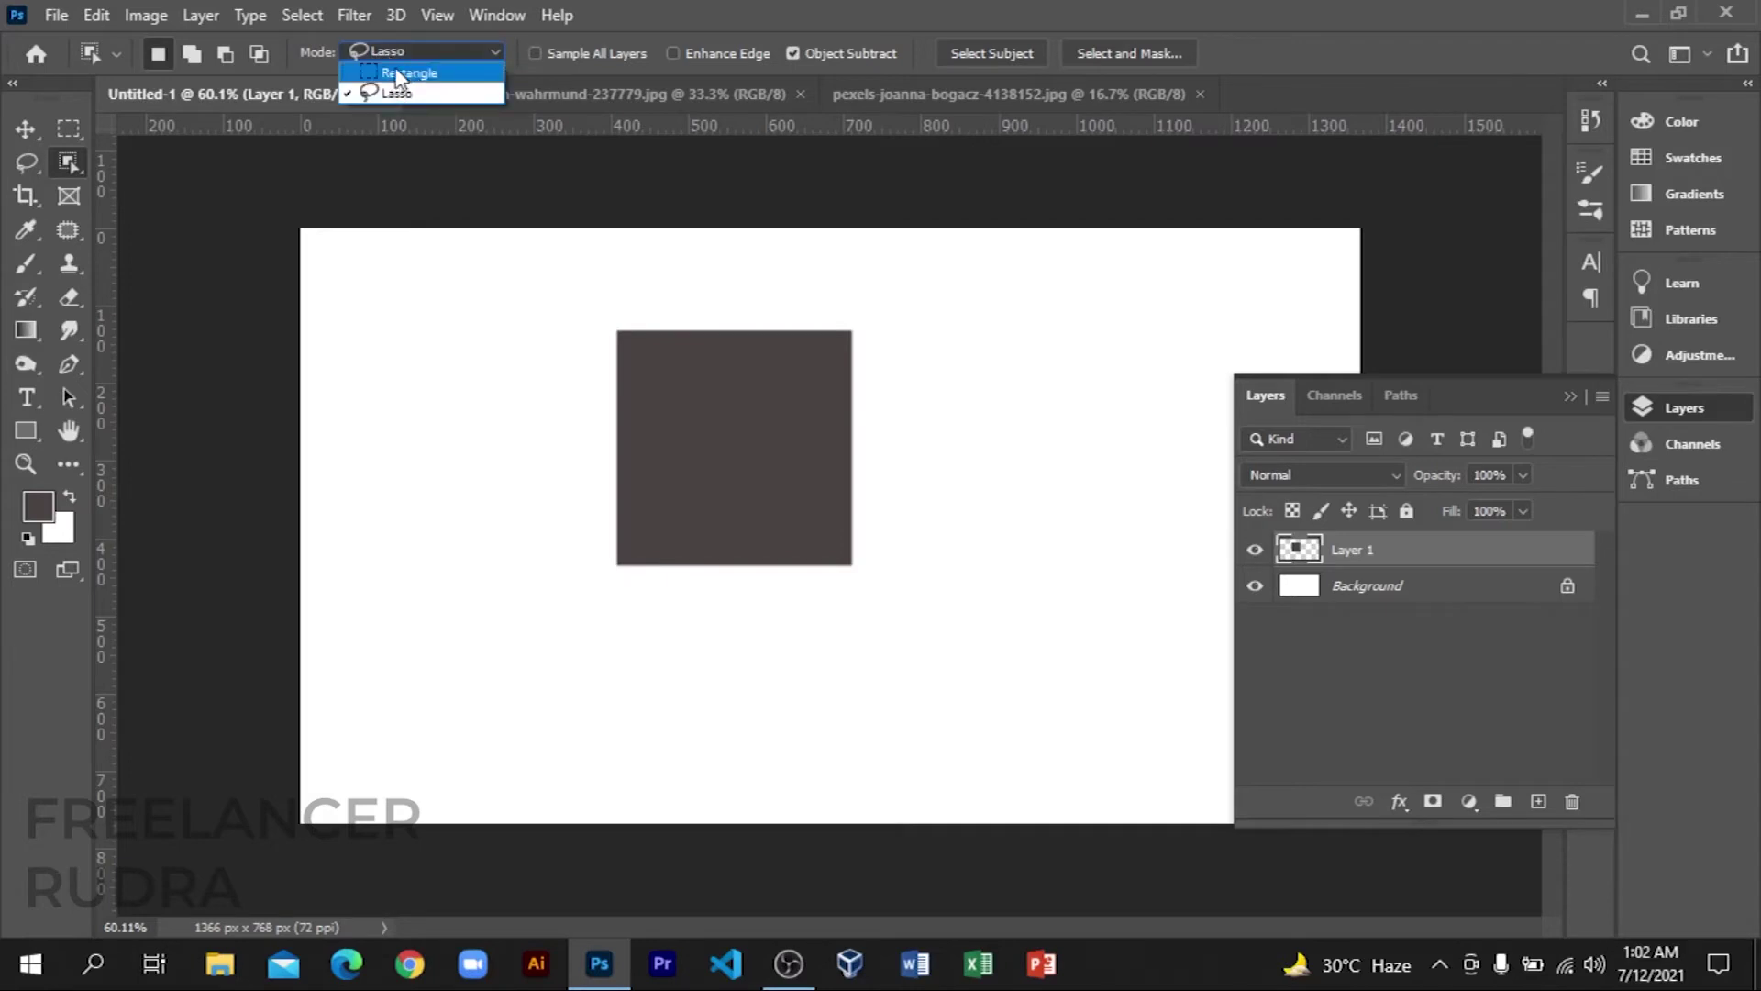
click(396, 73)
drag(581, 274, 969, 694)
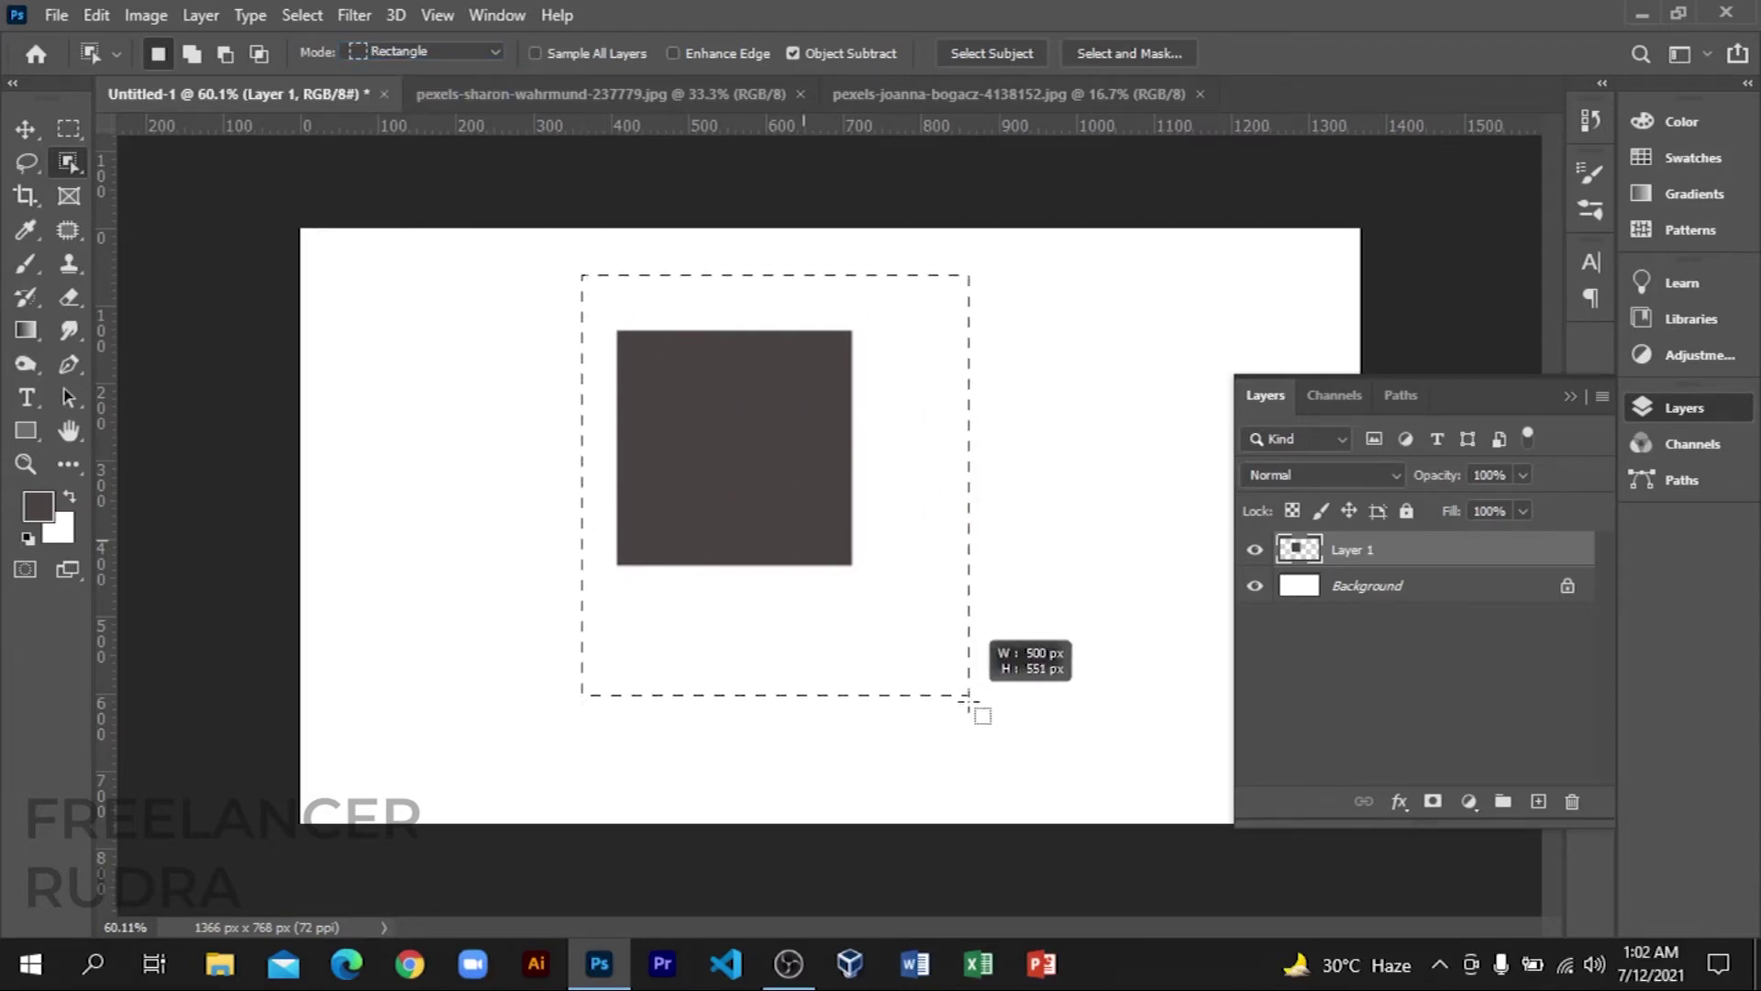
key(ctrl+d)
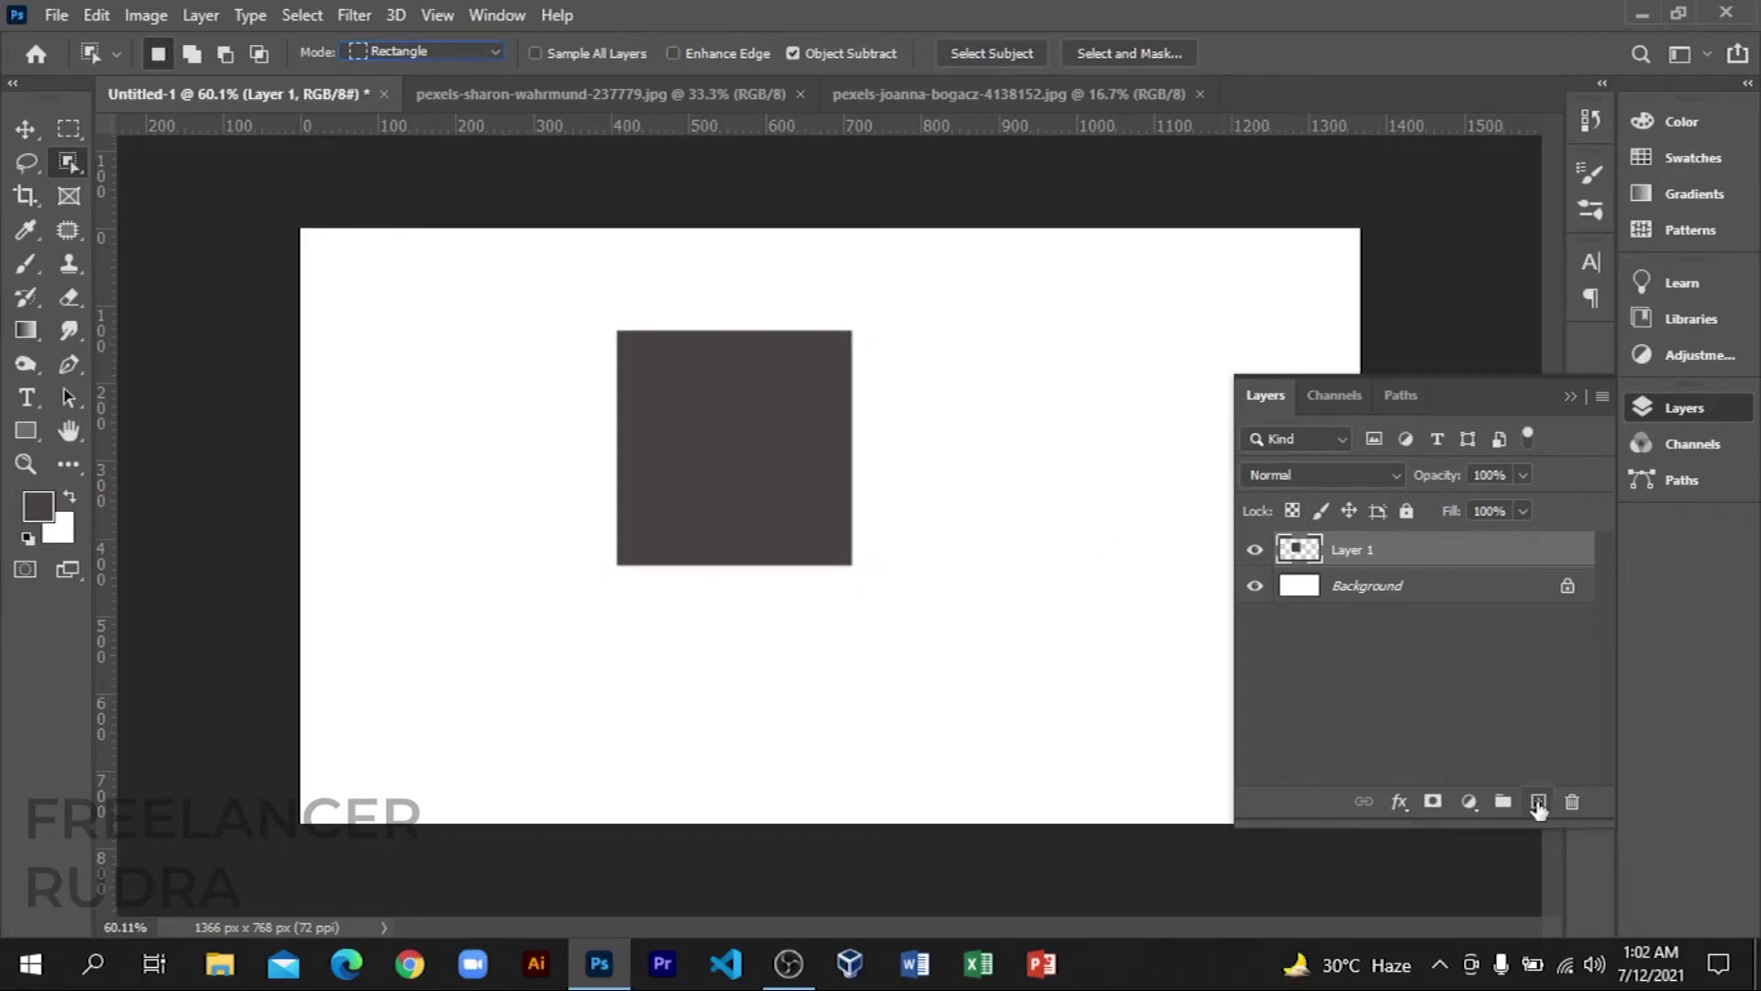
Step: Add empty Layer 2, try Object Selection on the square twice, and dismiss the no-object-found warnings
click(1539, 802)
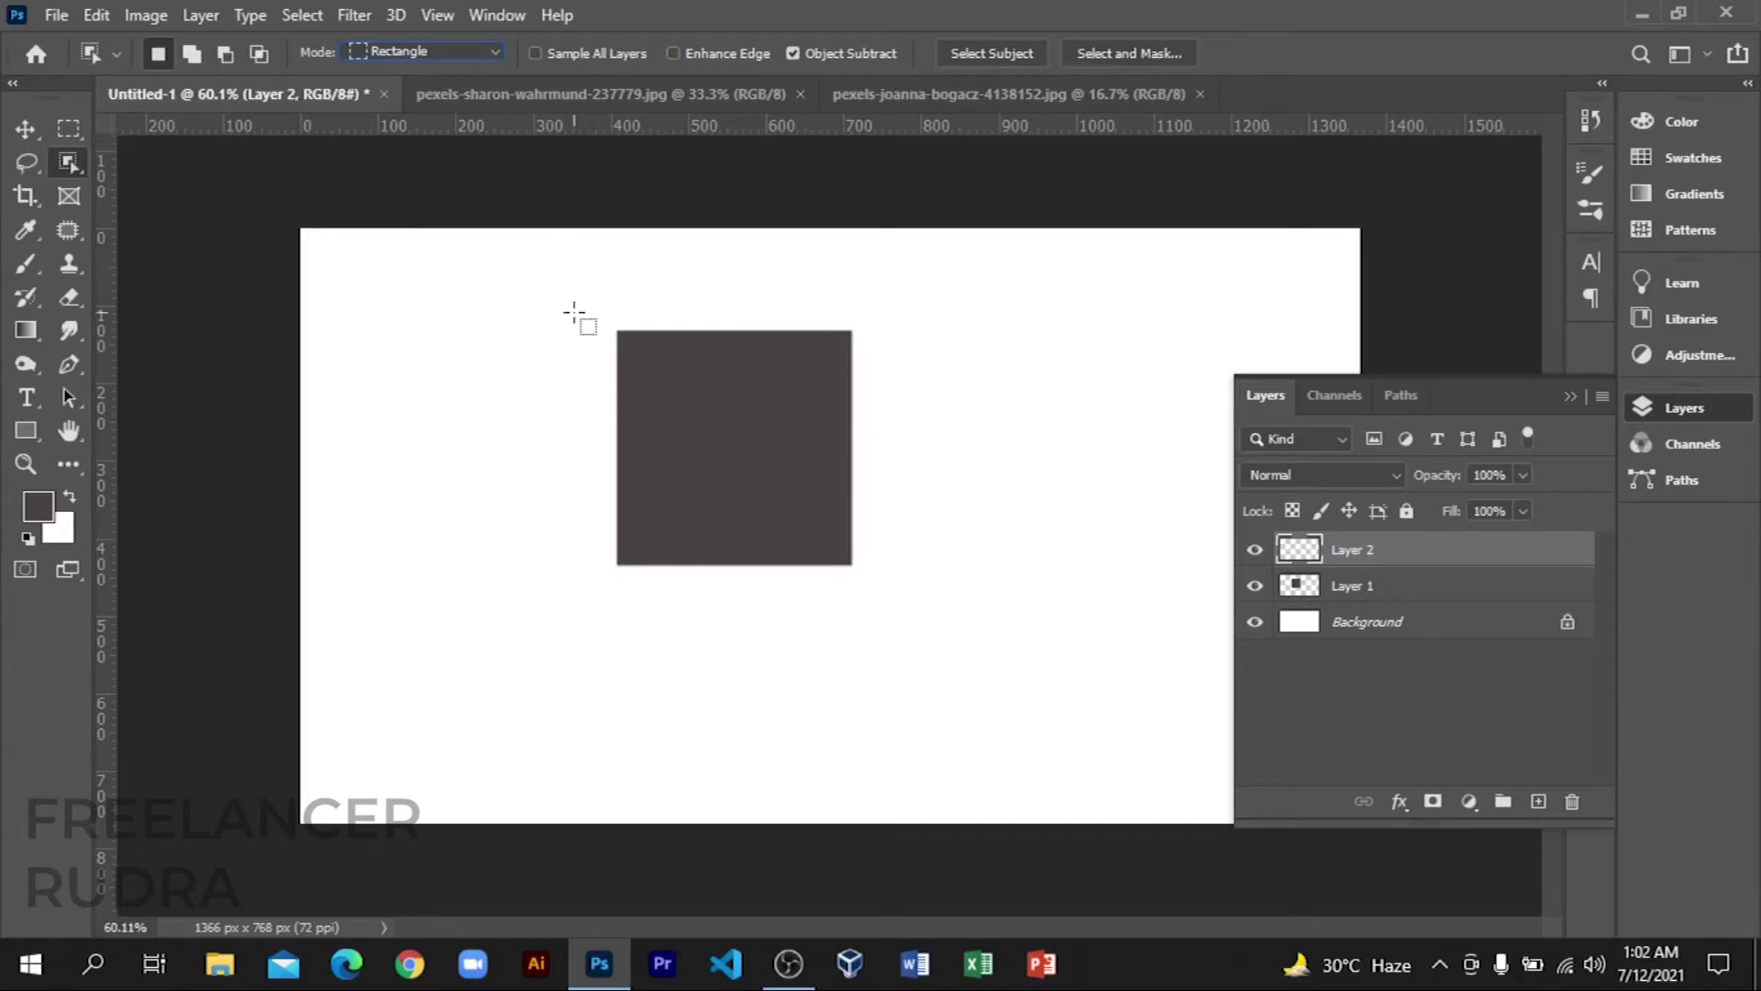
drag(580, 281, 922, 629)
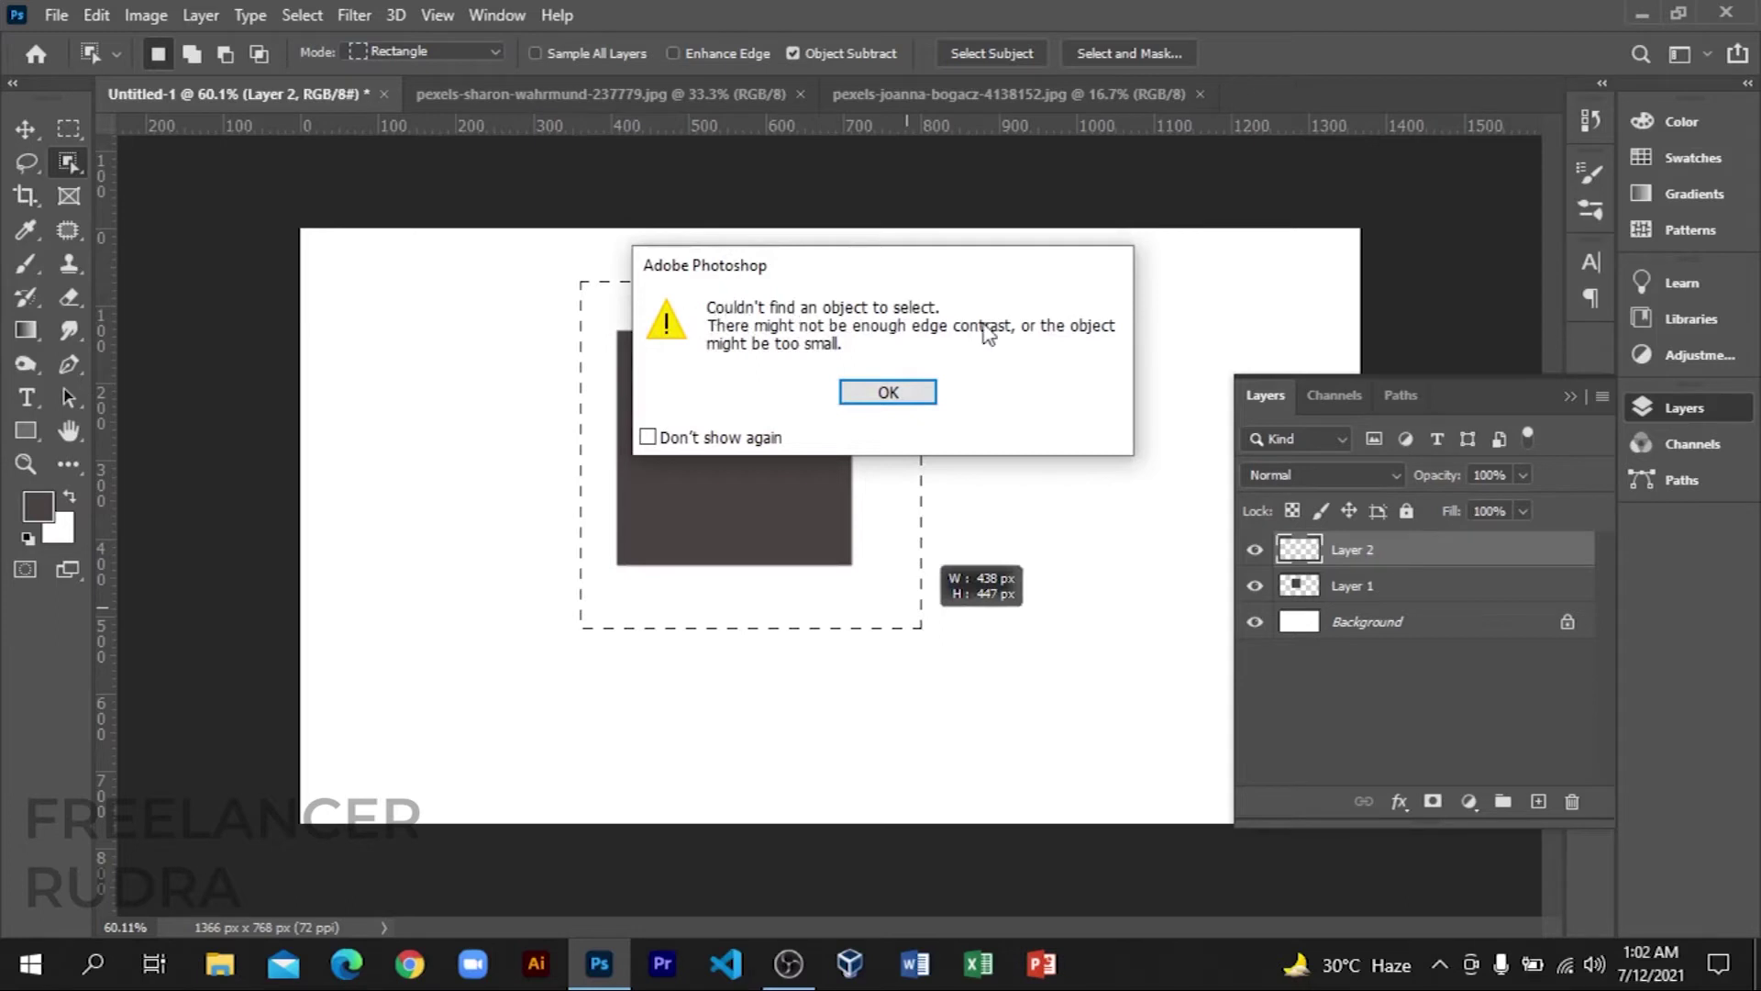
click(886, 391)
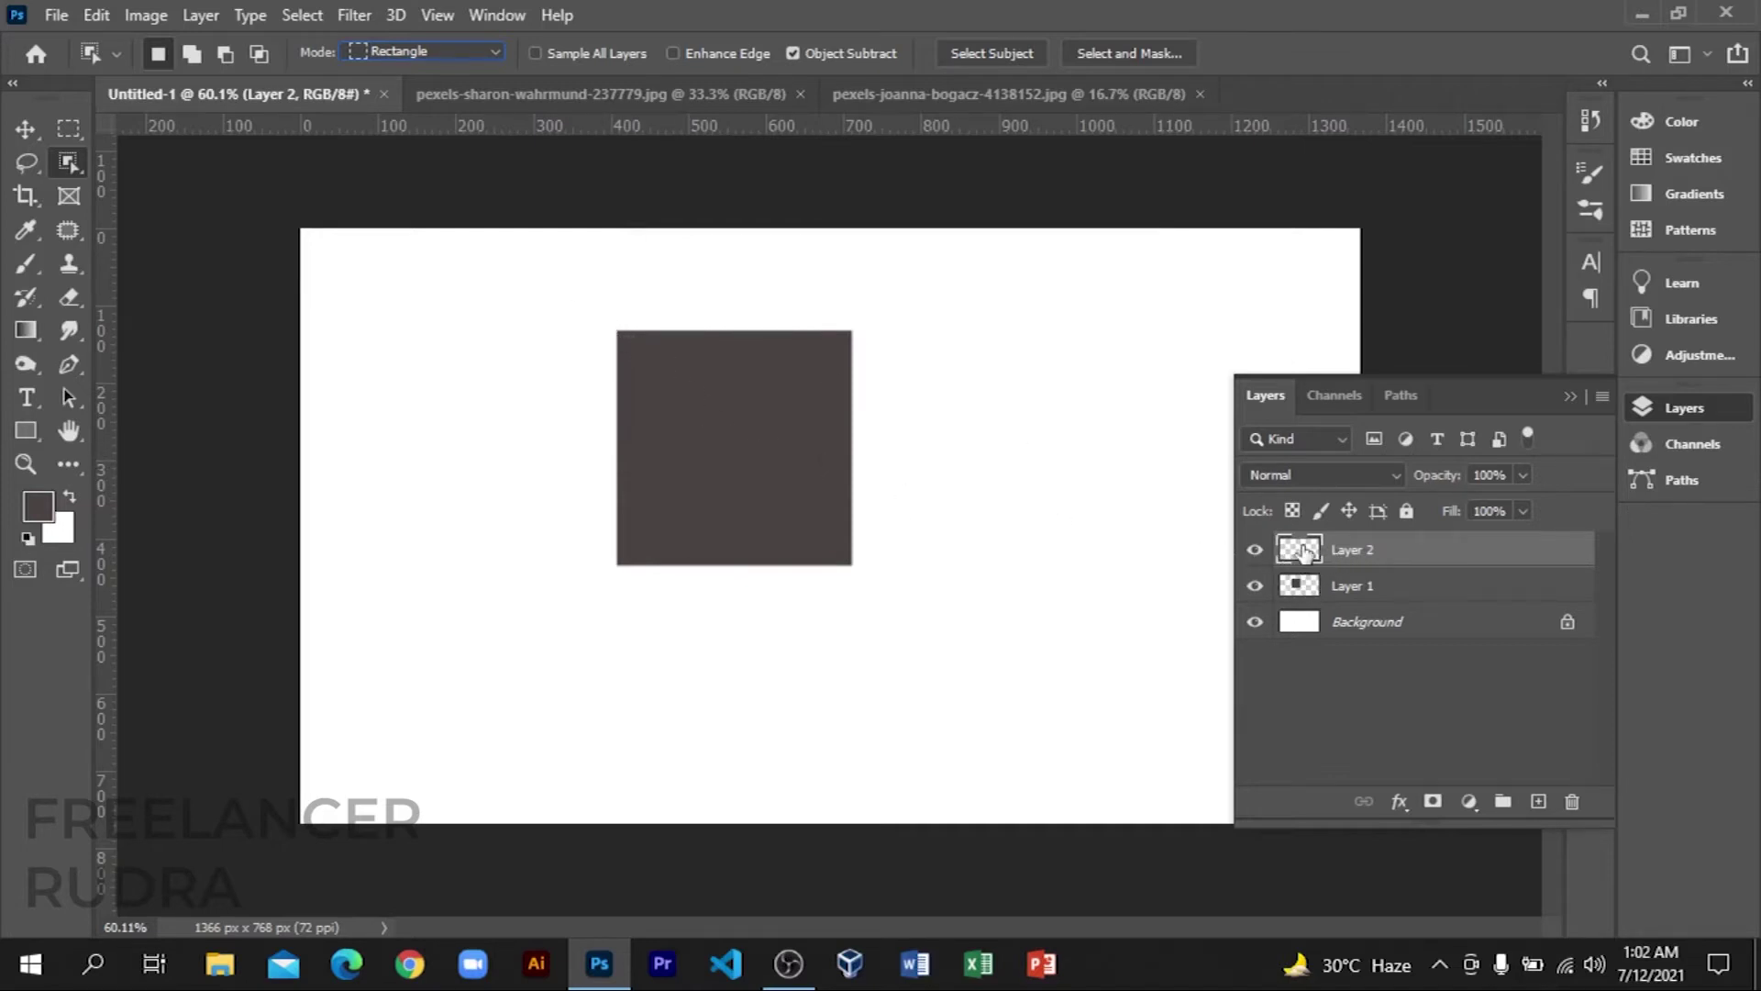
drag(584, 290, 967, 610)
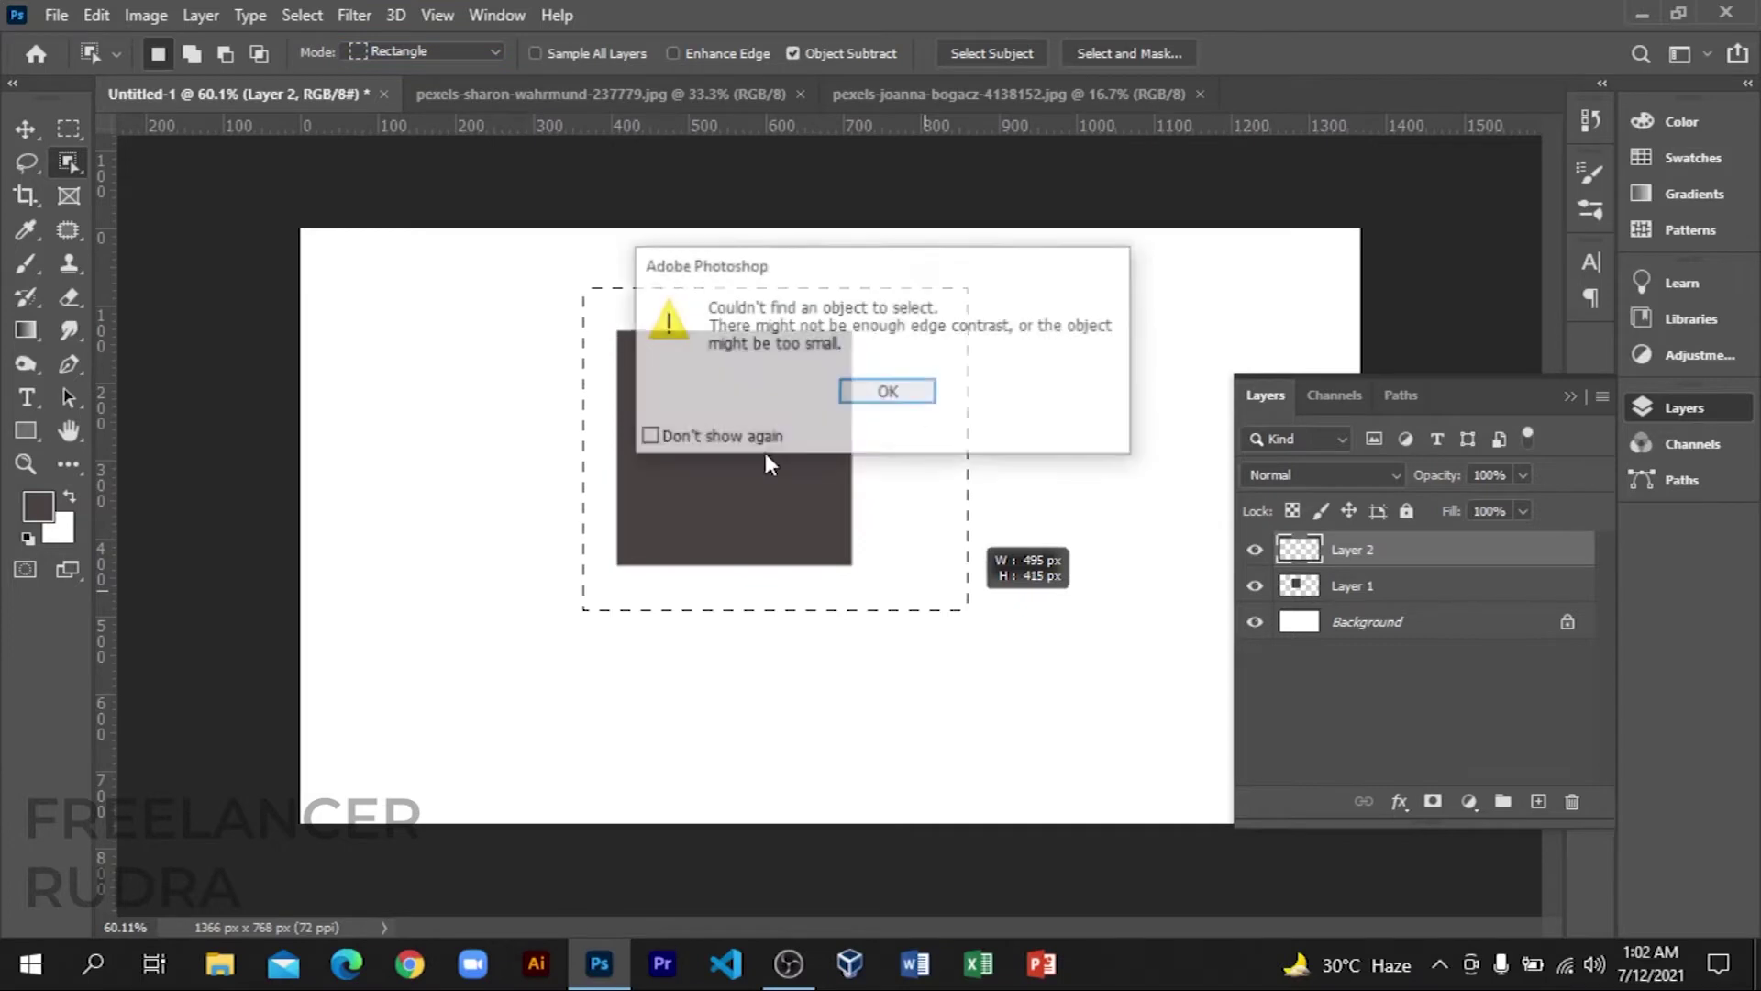
click(866, 394)
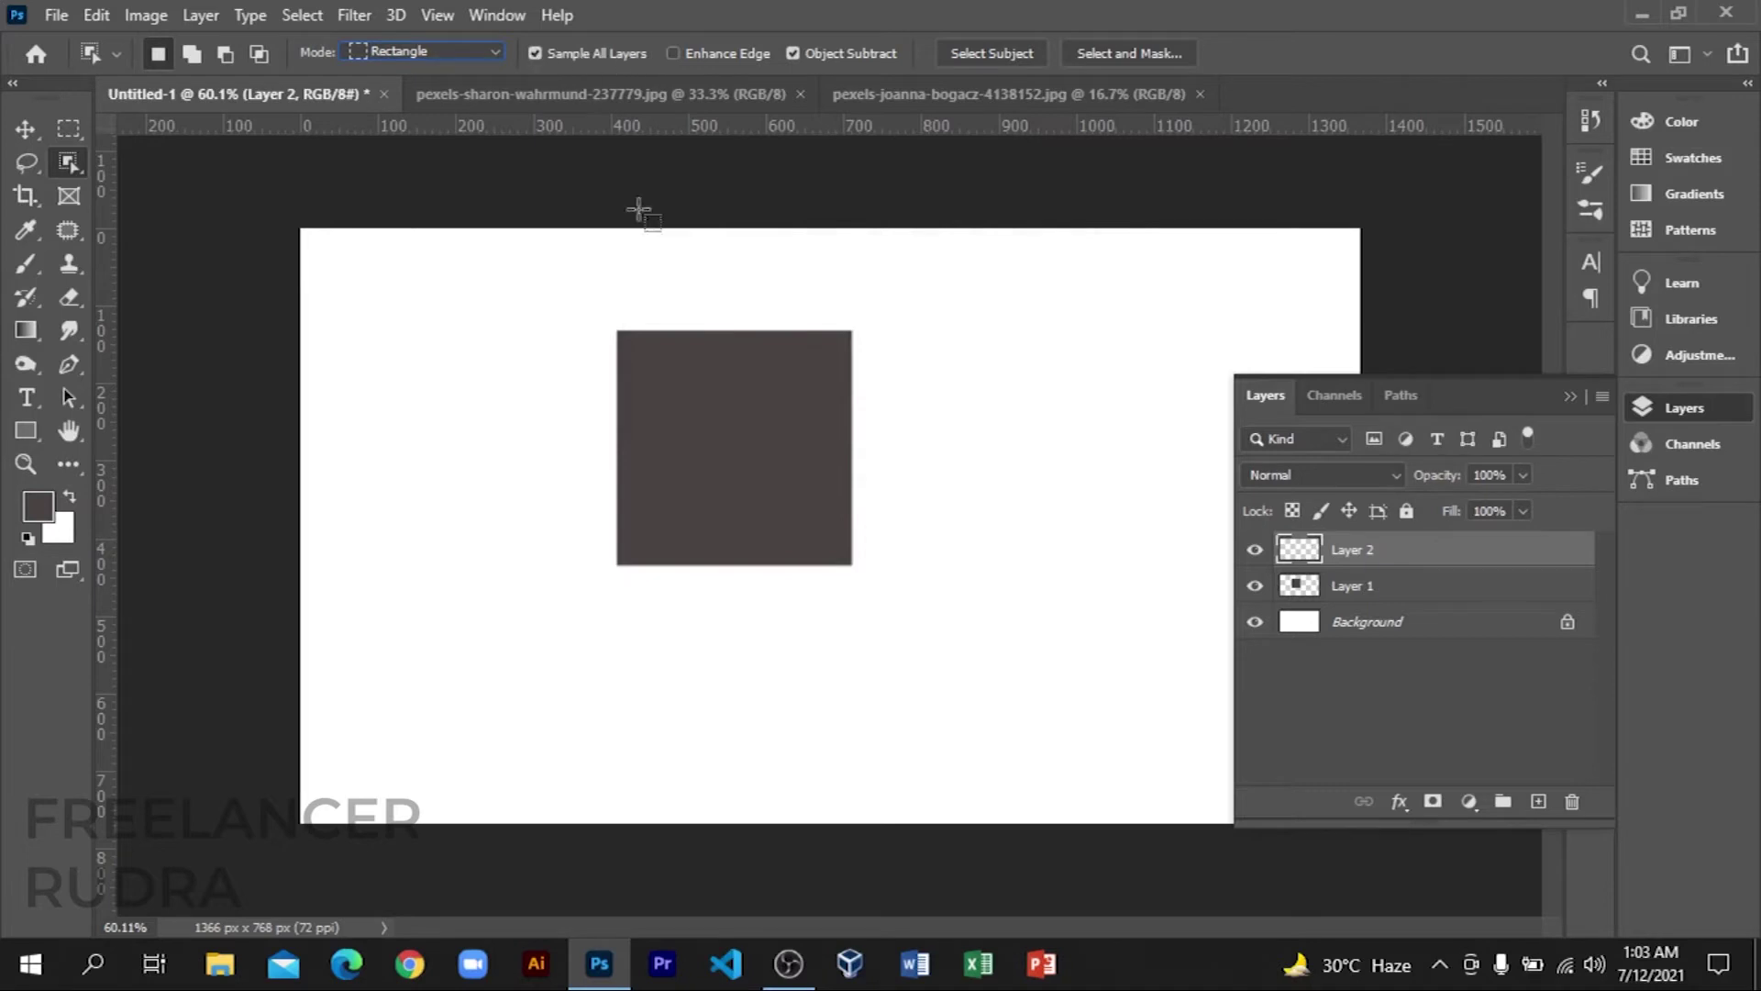
Step: Select the grey square across all layers, then Alt-drag to subtract two areas
drag(558, 287, 977, 623)
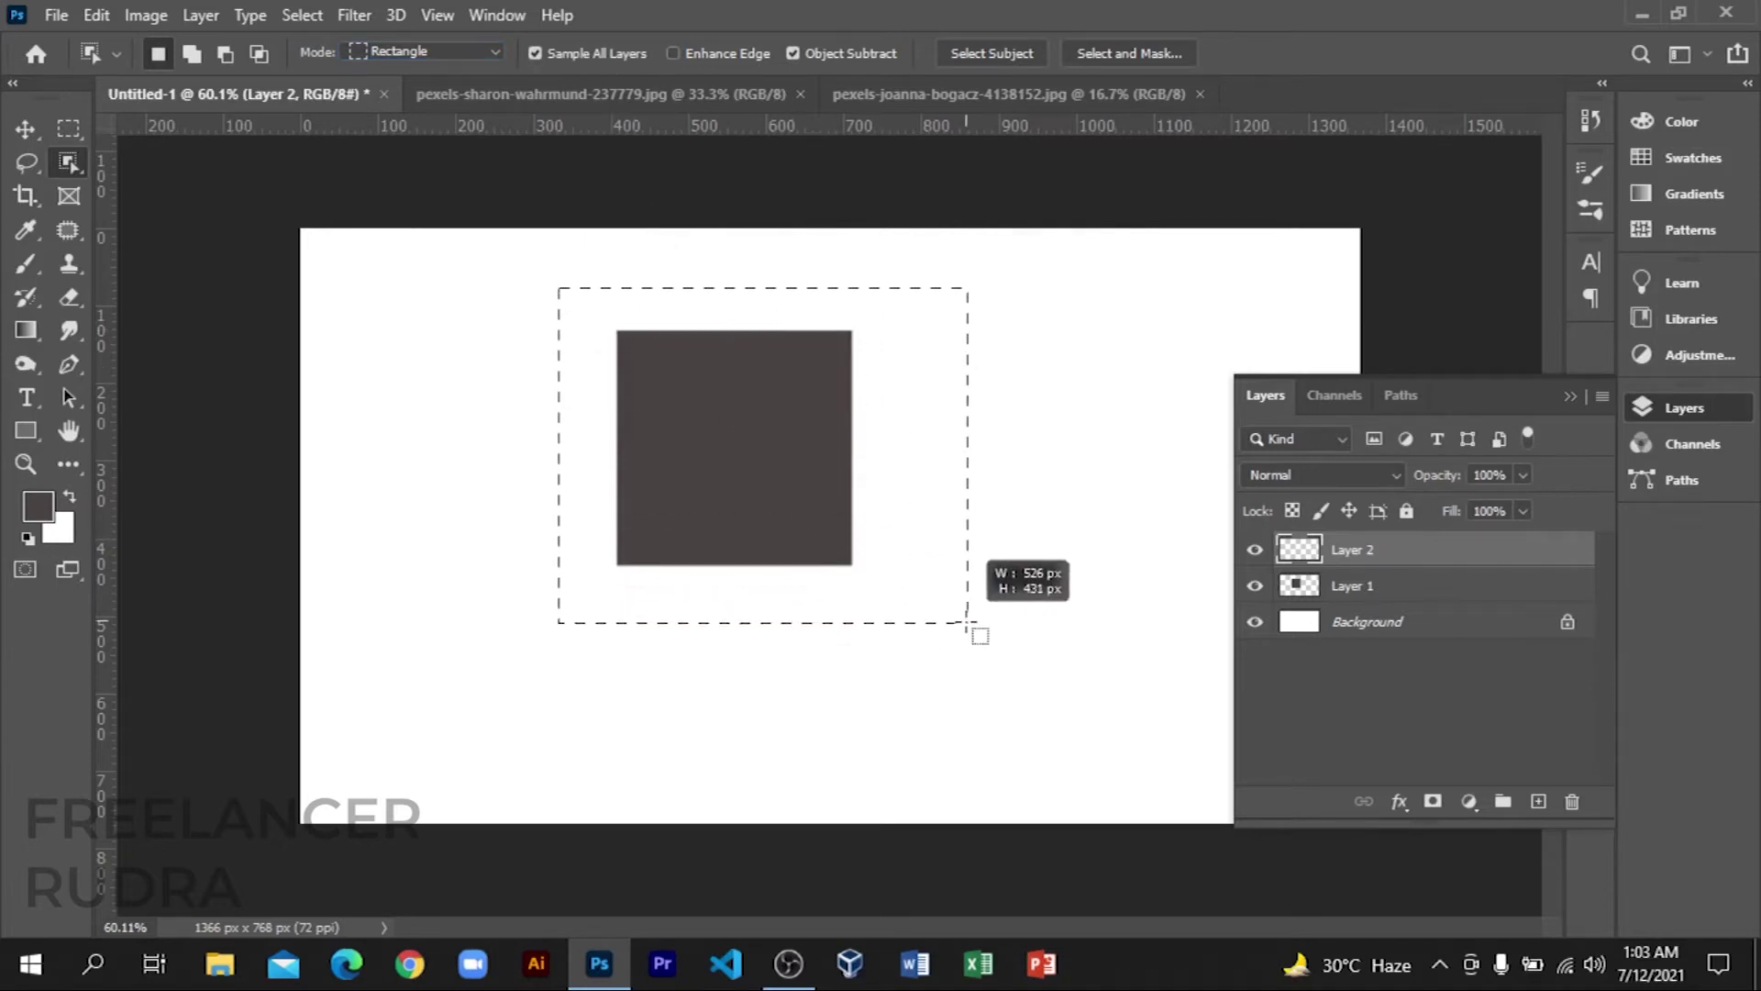
key(alt)
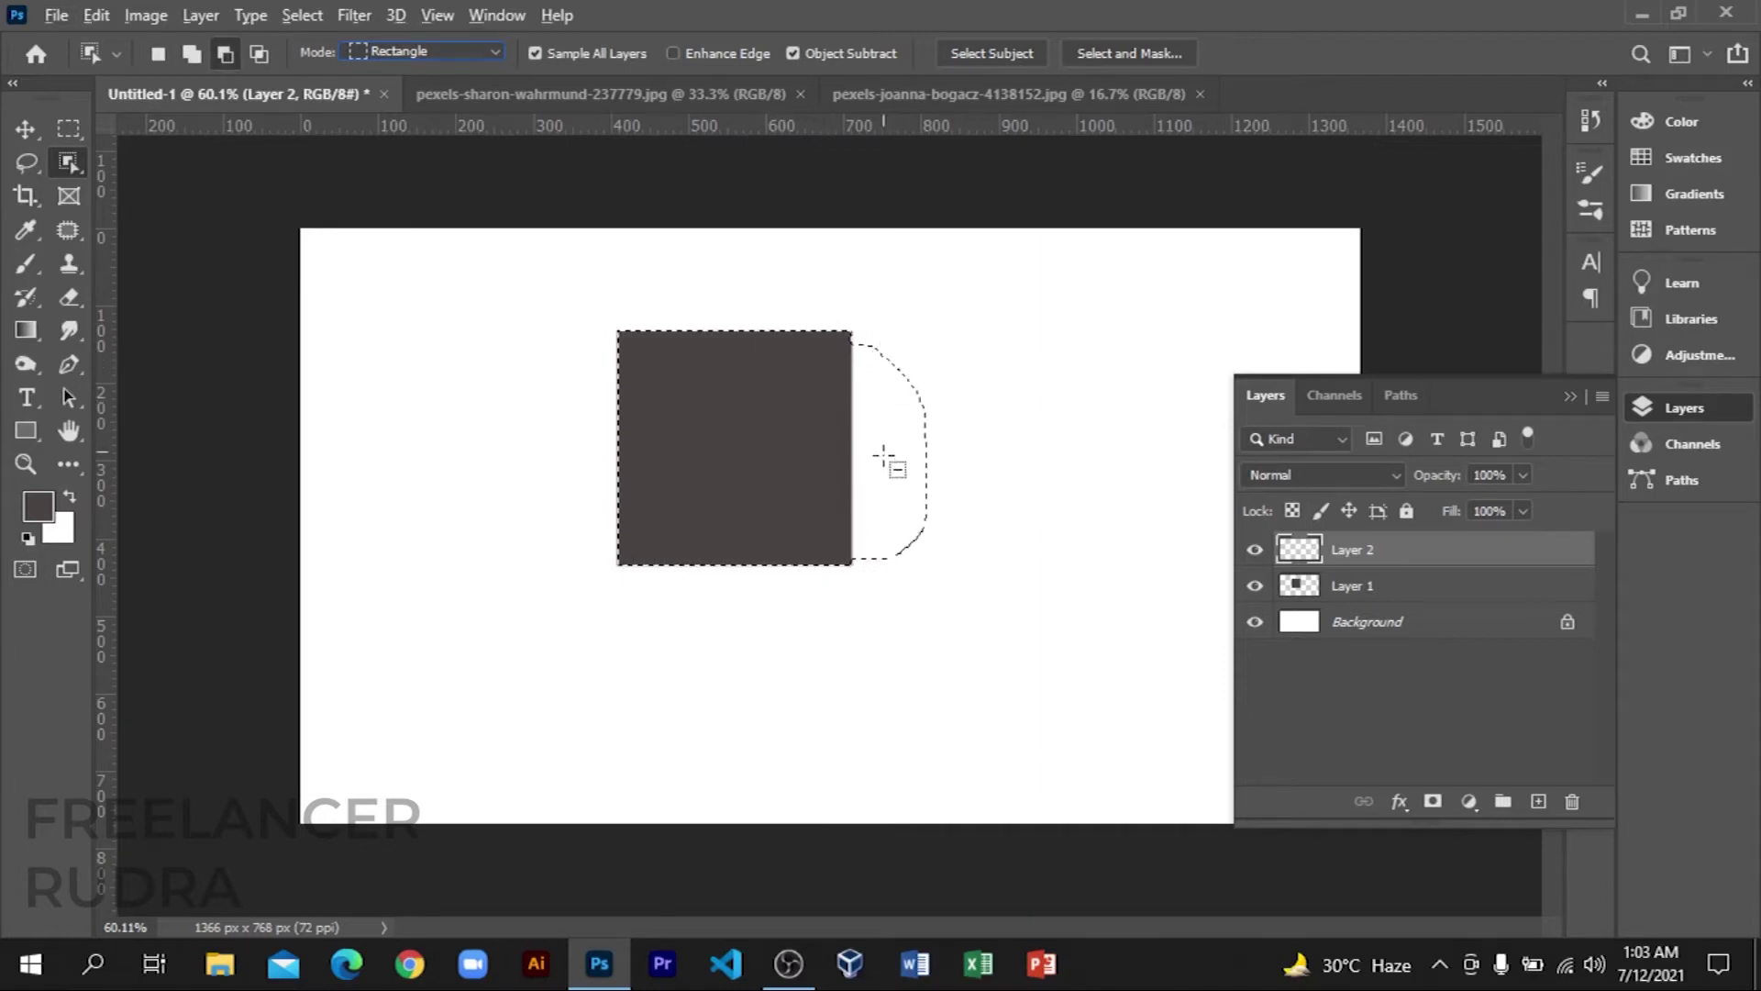
key(alt)
drag(858, 334, 982, 633)
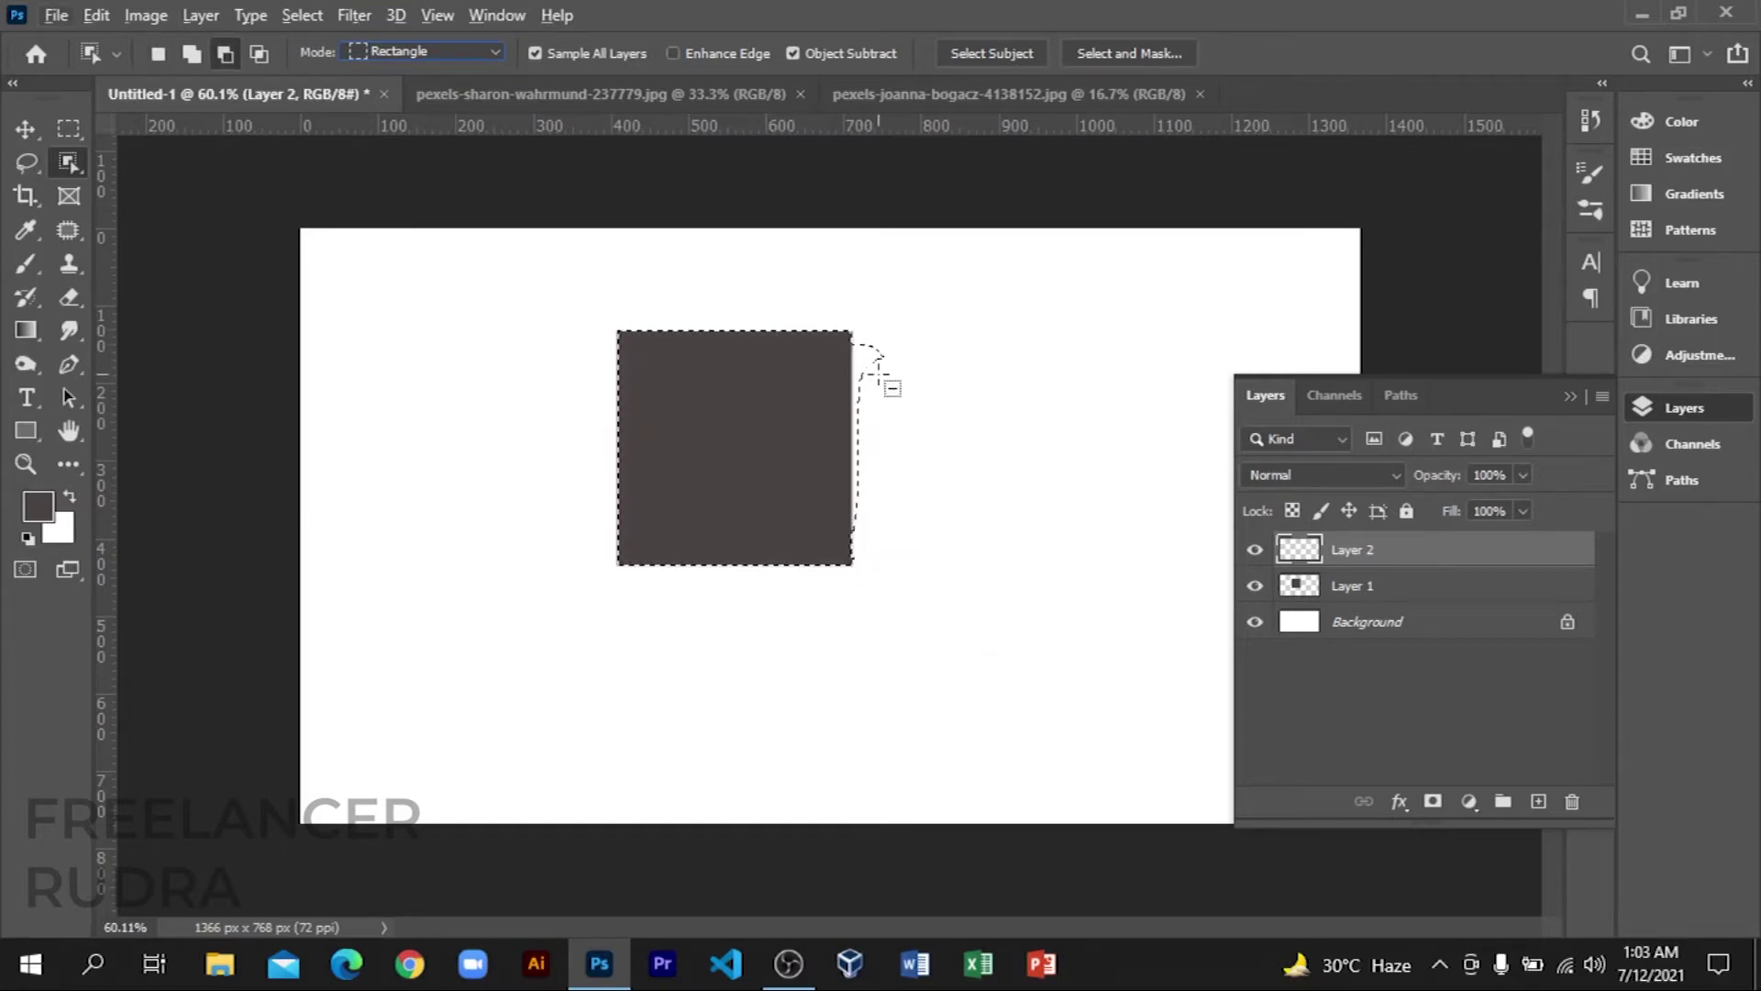
key(alt)
mouse_move(897, 406)
mouse_down()
mouse_move(853, 303)
mouse_move(905, 683)
mouse_up()
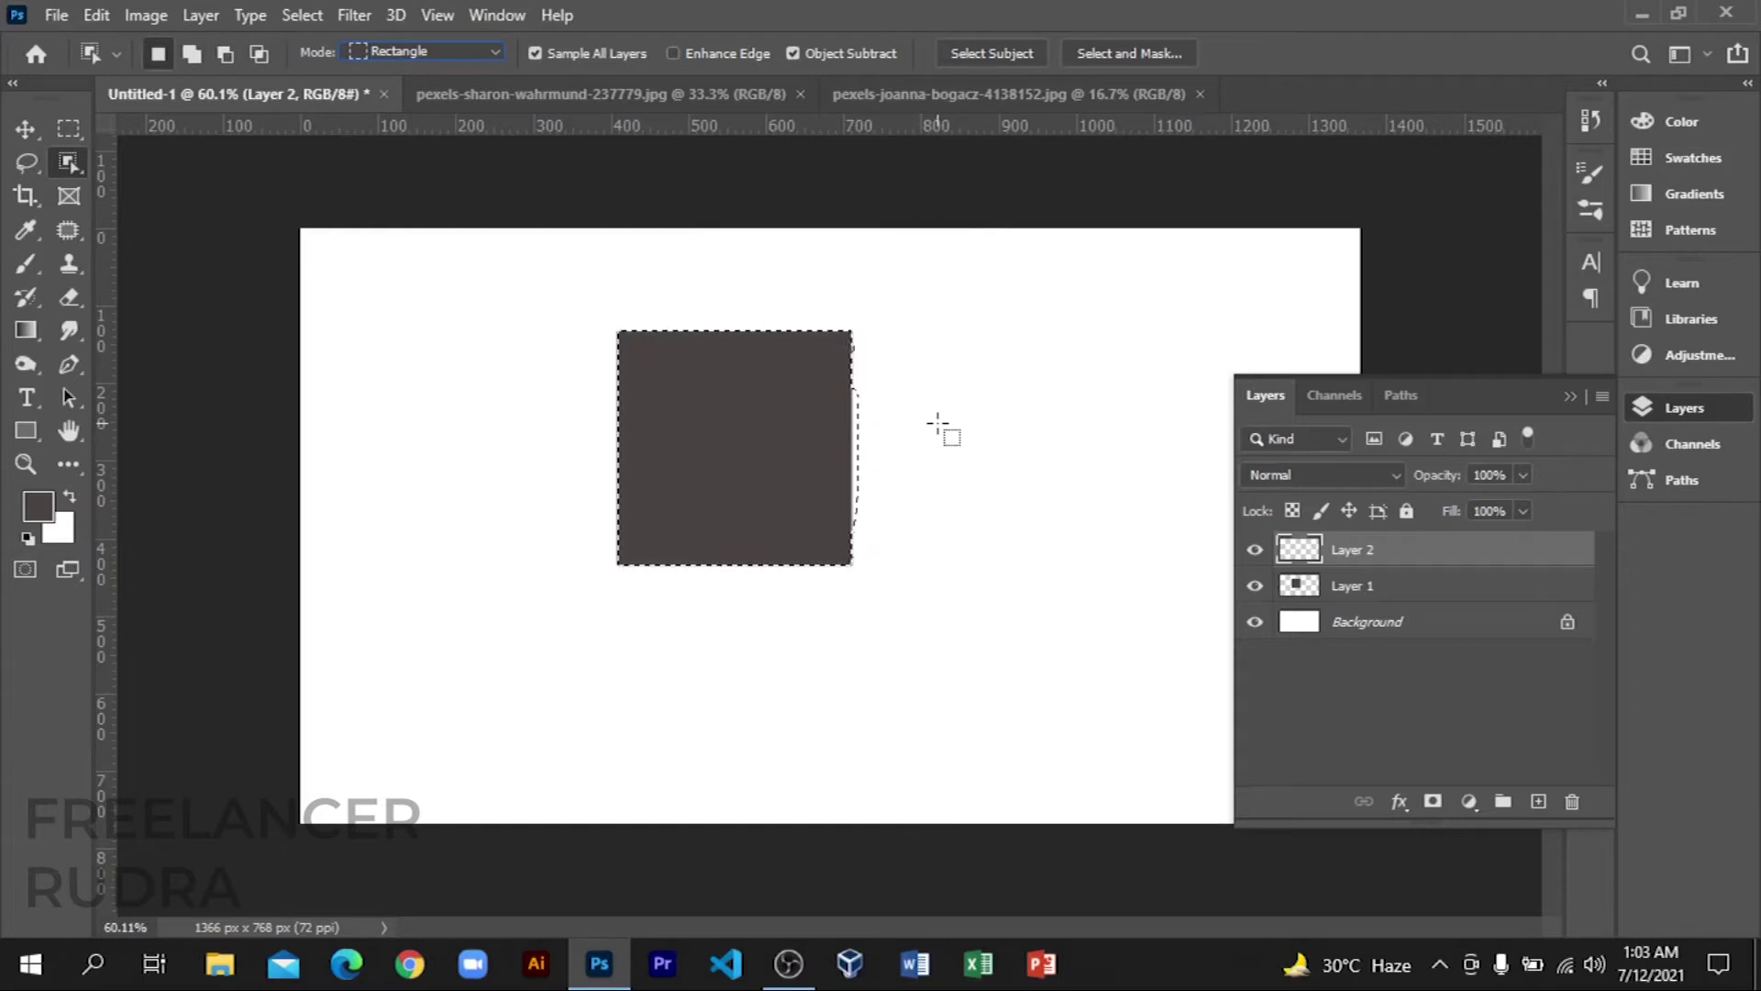
Step: Shift-drag to add an area right of the square, then clear the selection
key(shift)
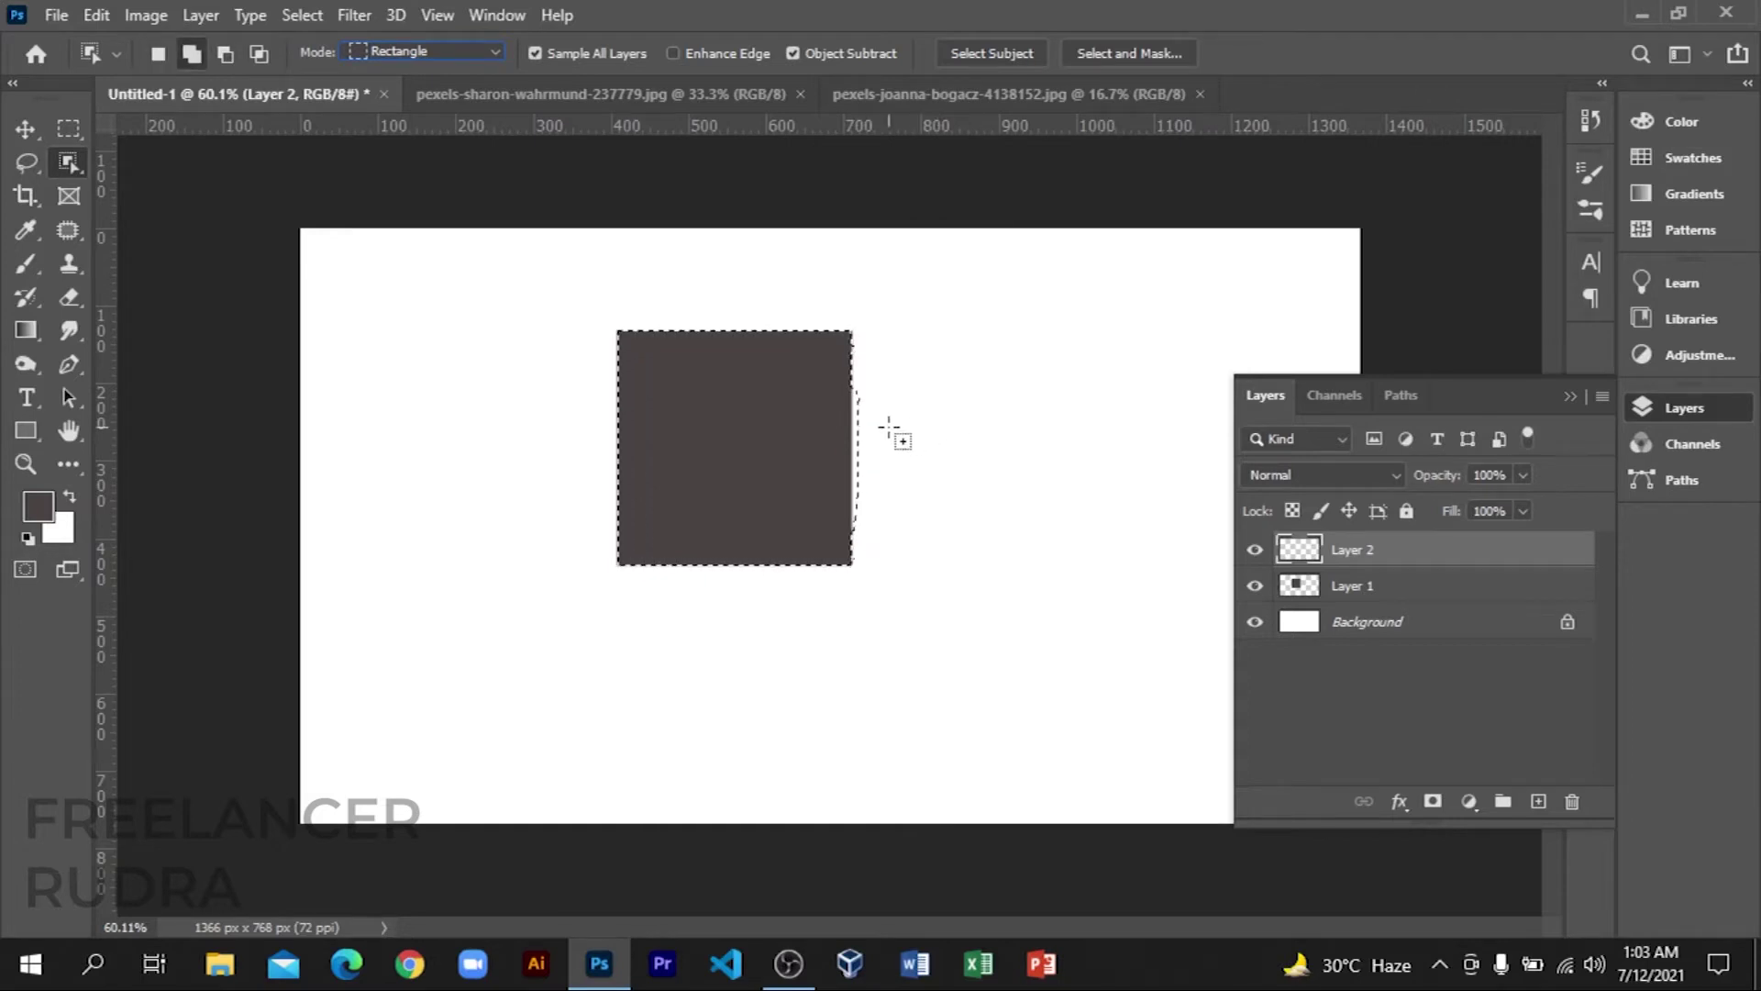
drag(835, 381, 970, 514)
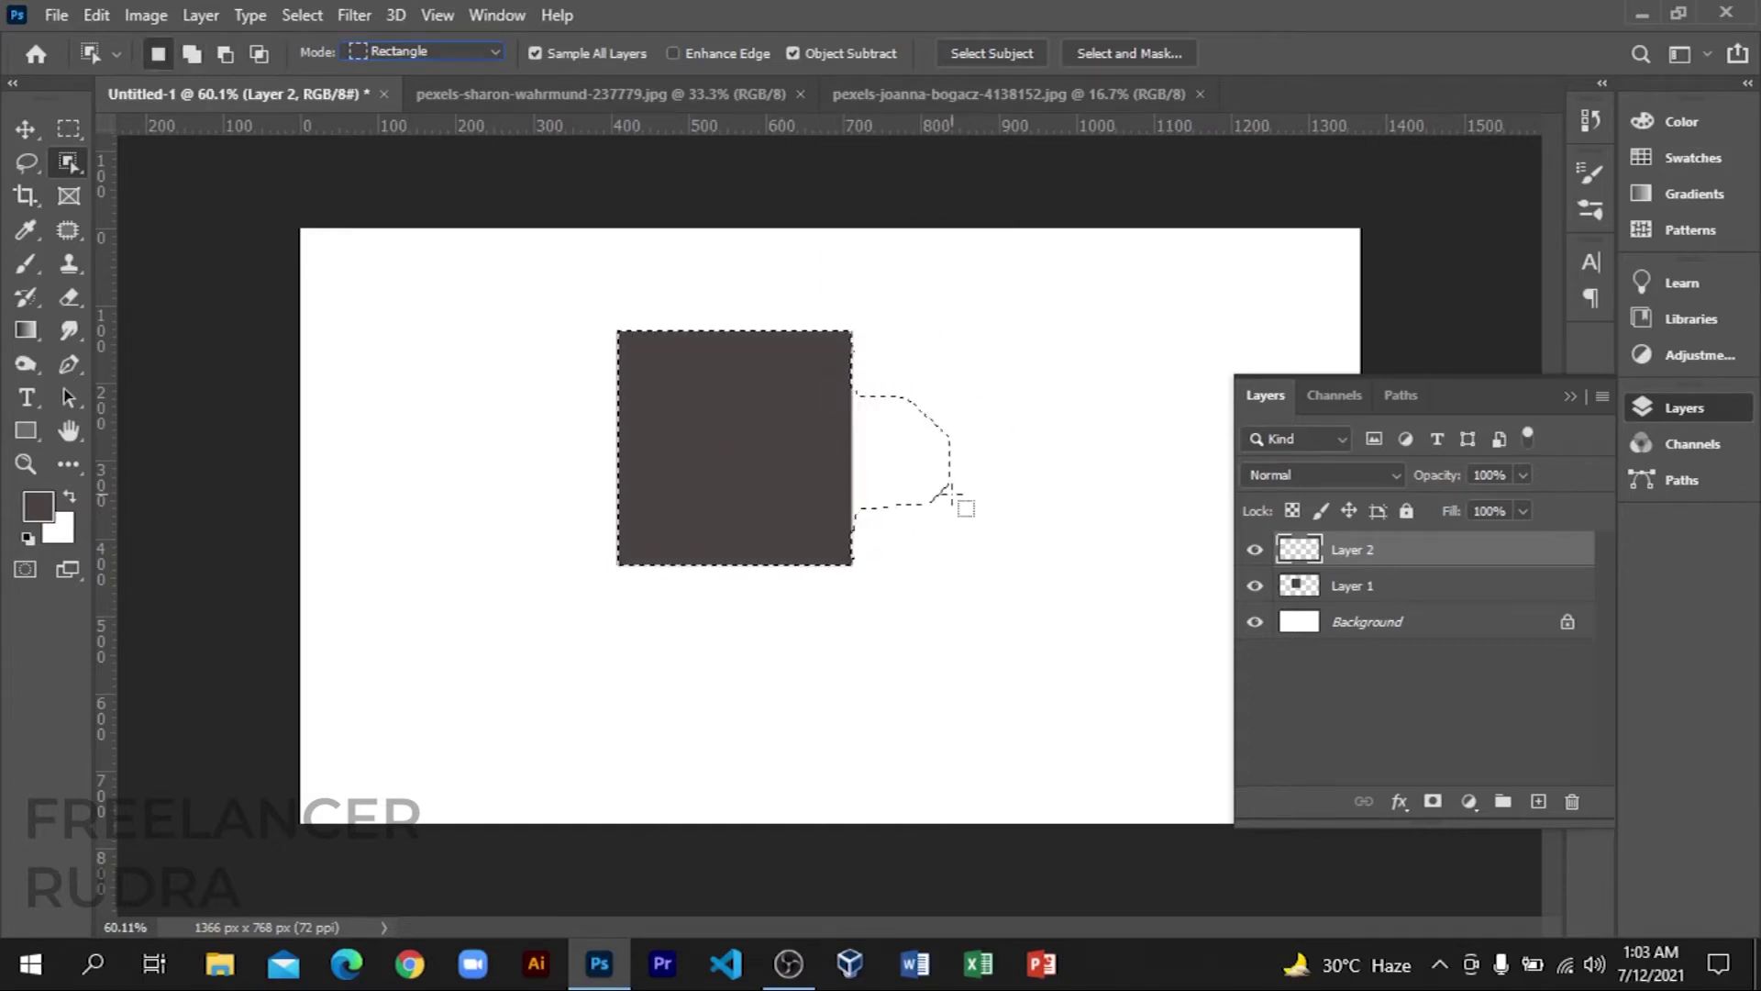
click(890, 314)
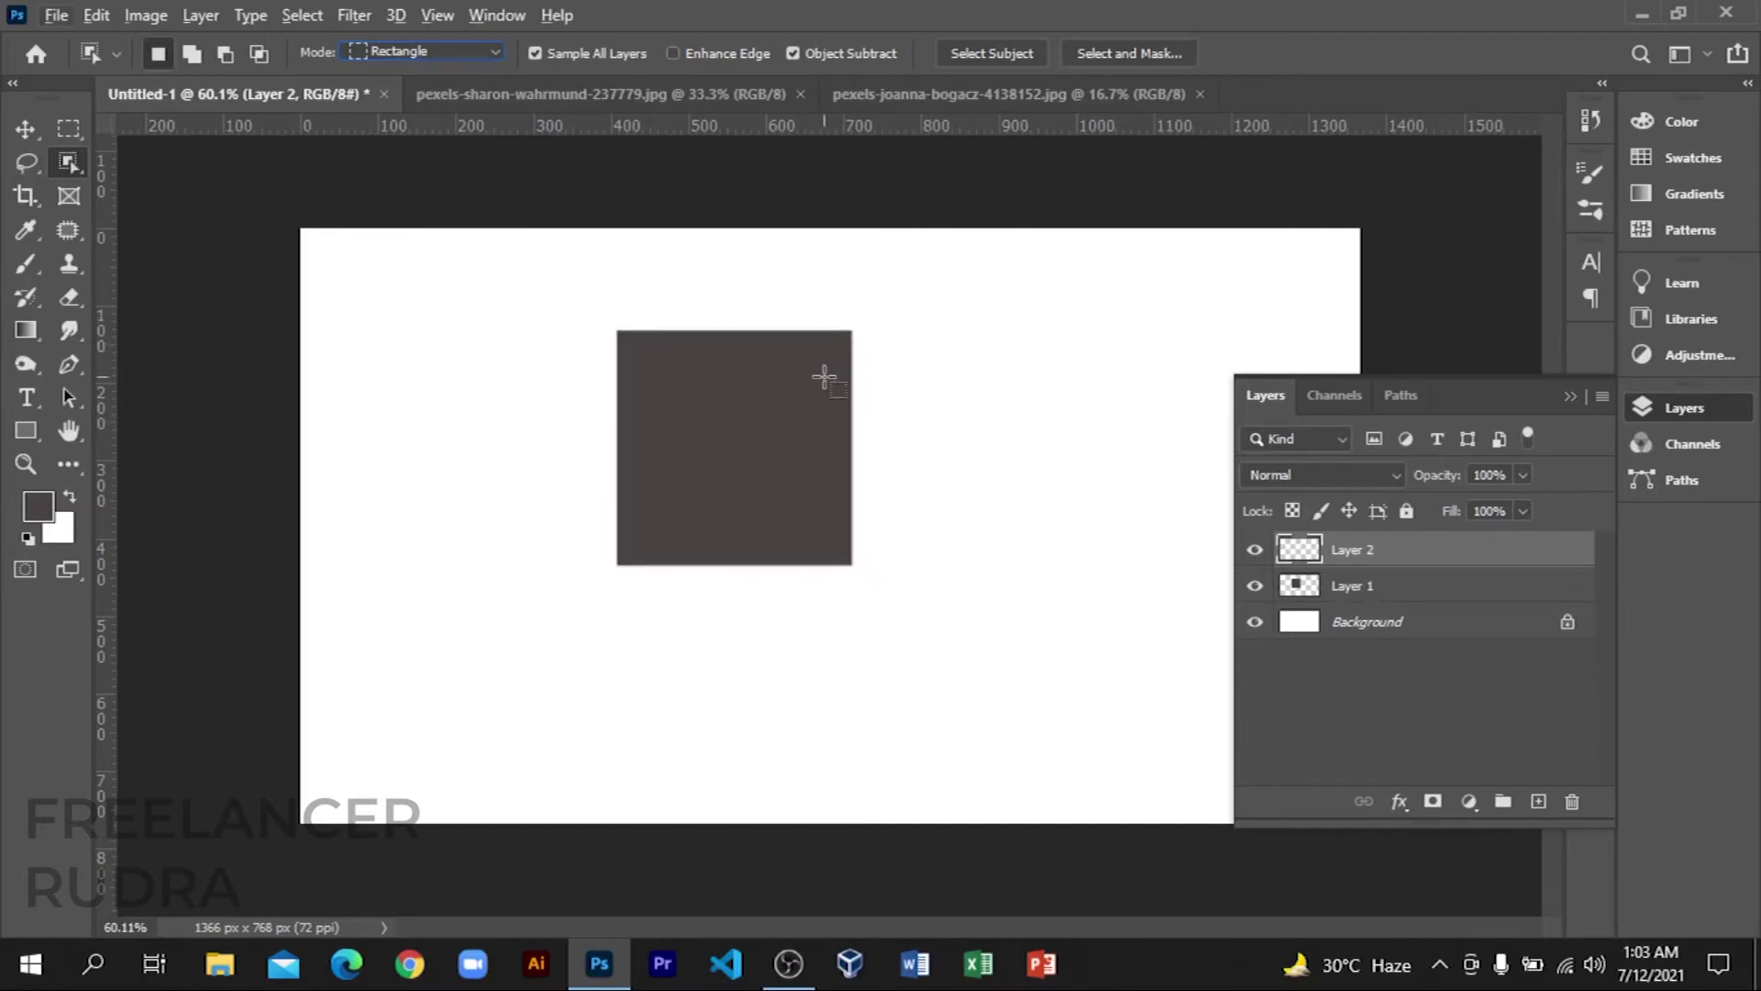
click(27, 130)
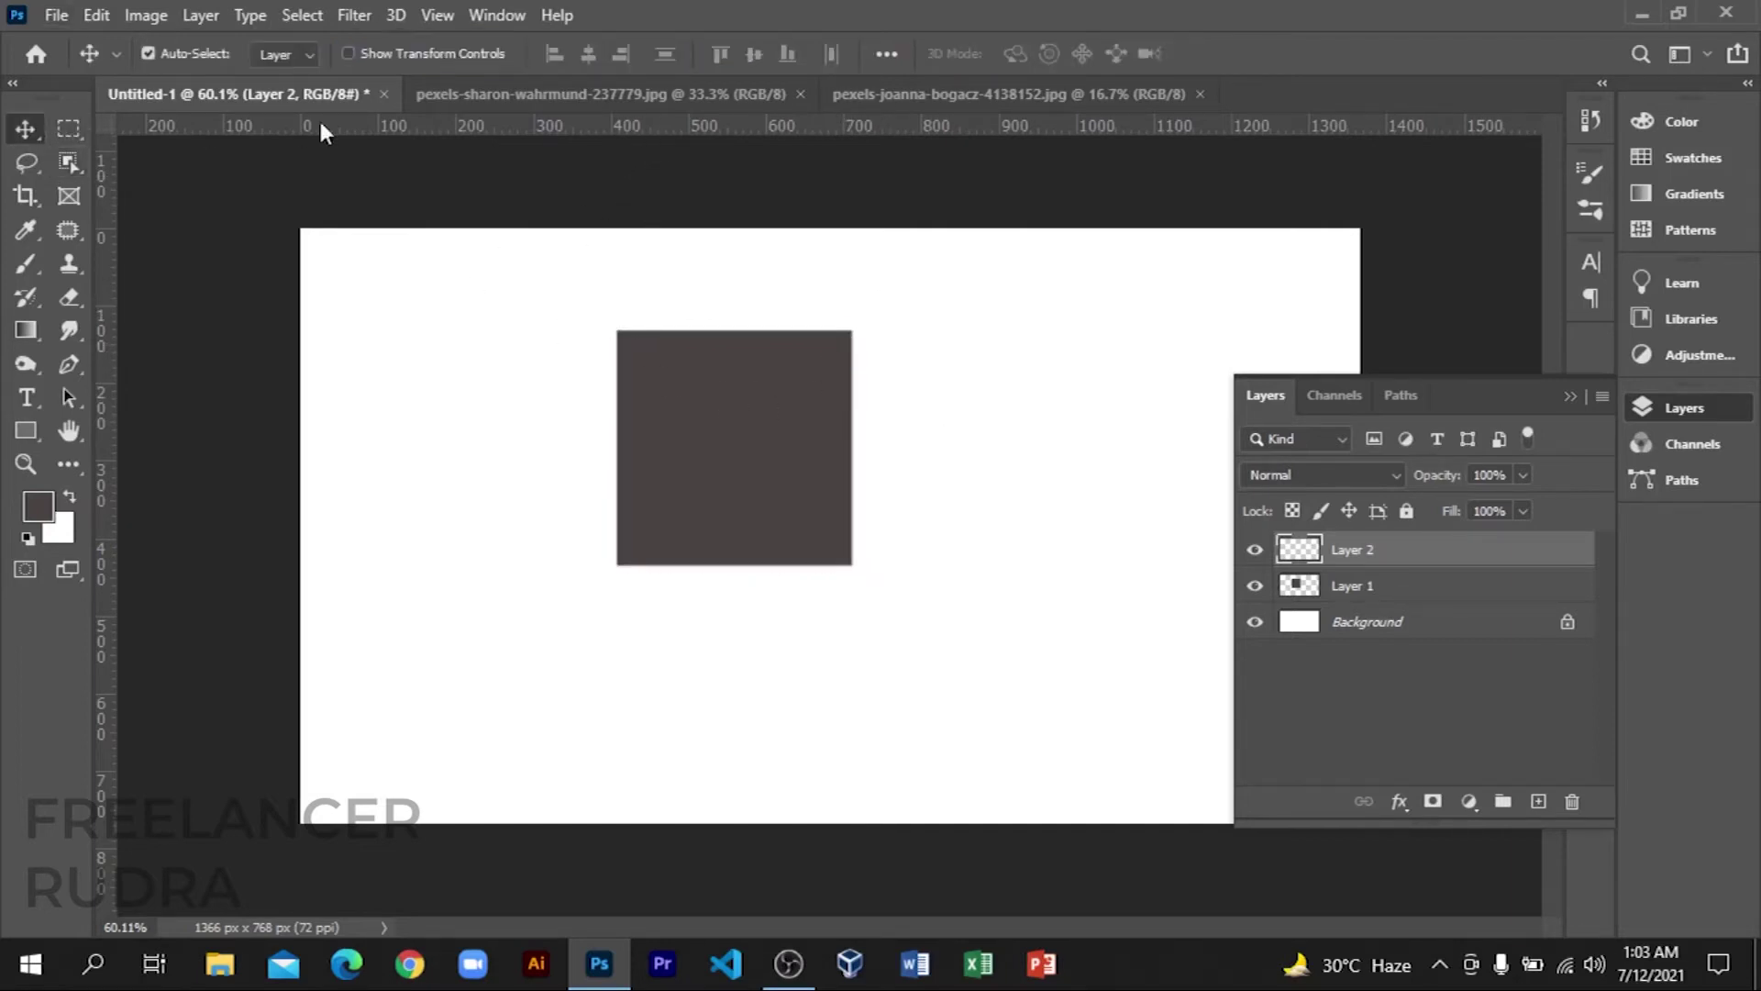
Step: Switch from Object Selection to the Quick Selection Tool via the toolbar flyout
click(79, 174)
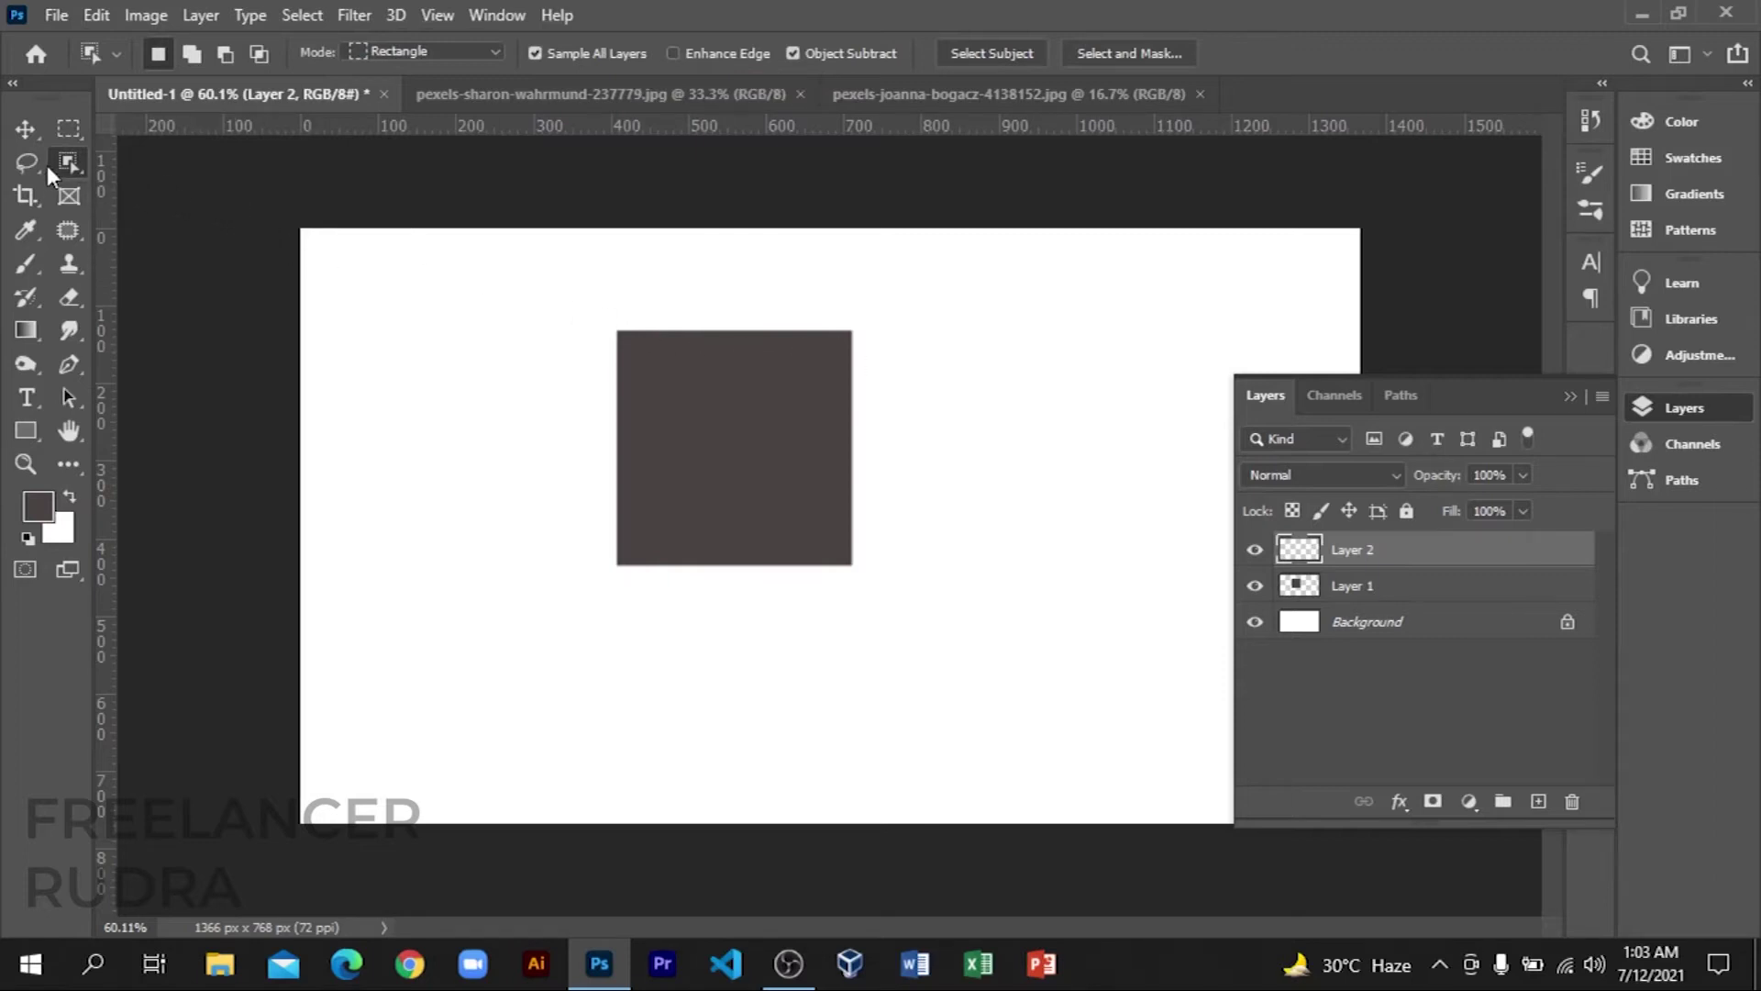
right_click(71, 156)
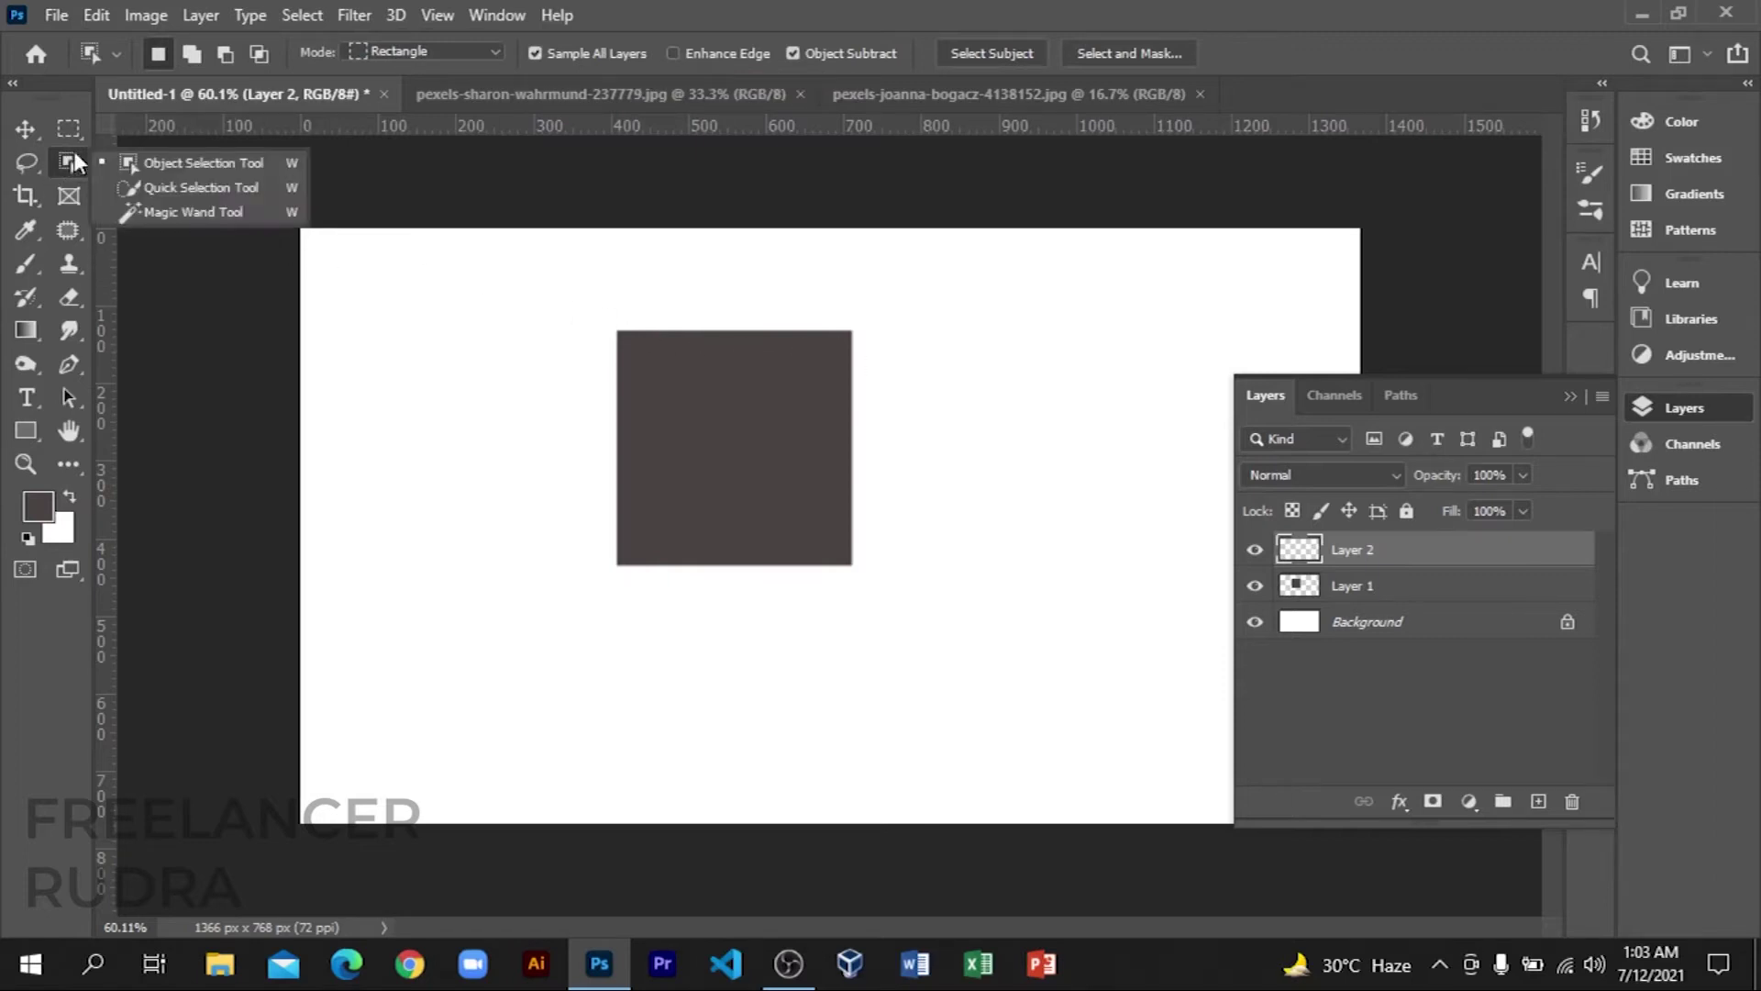
click(239, 187)
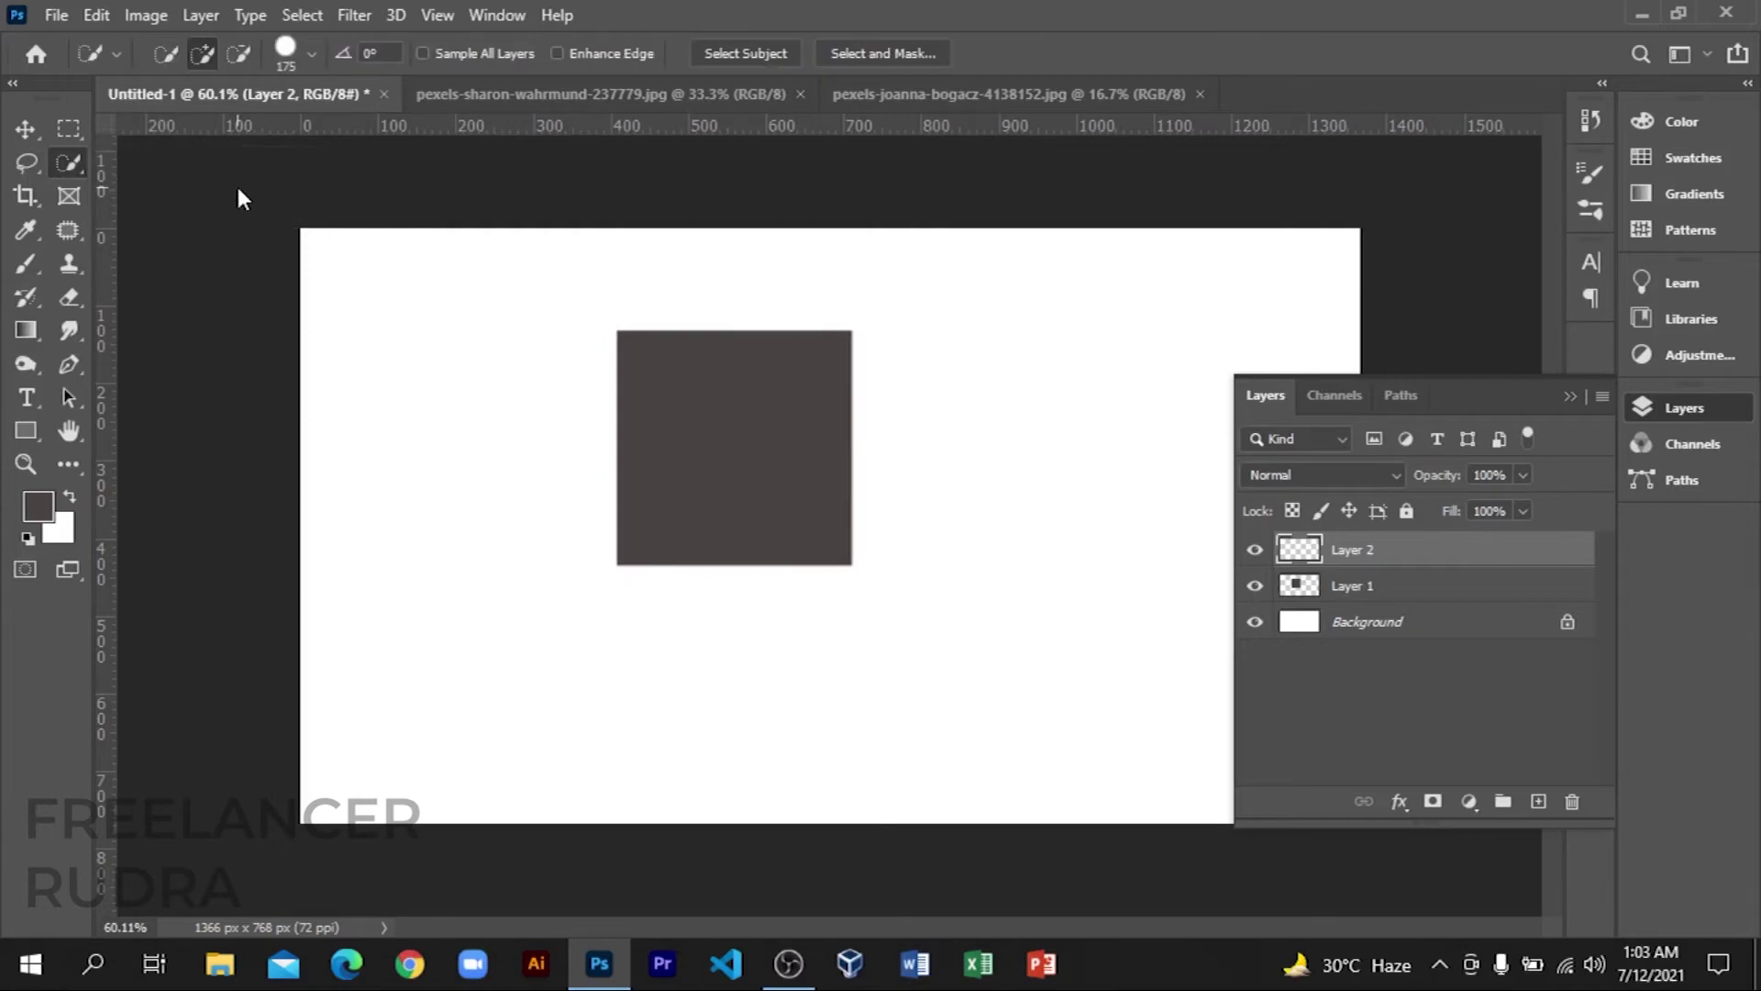
right_click(73, 162)
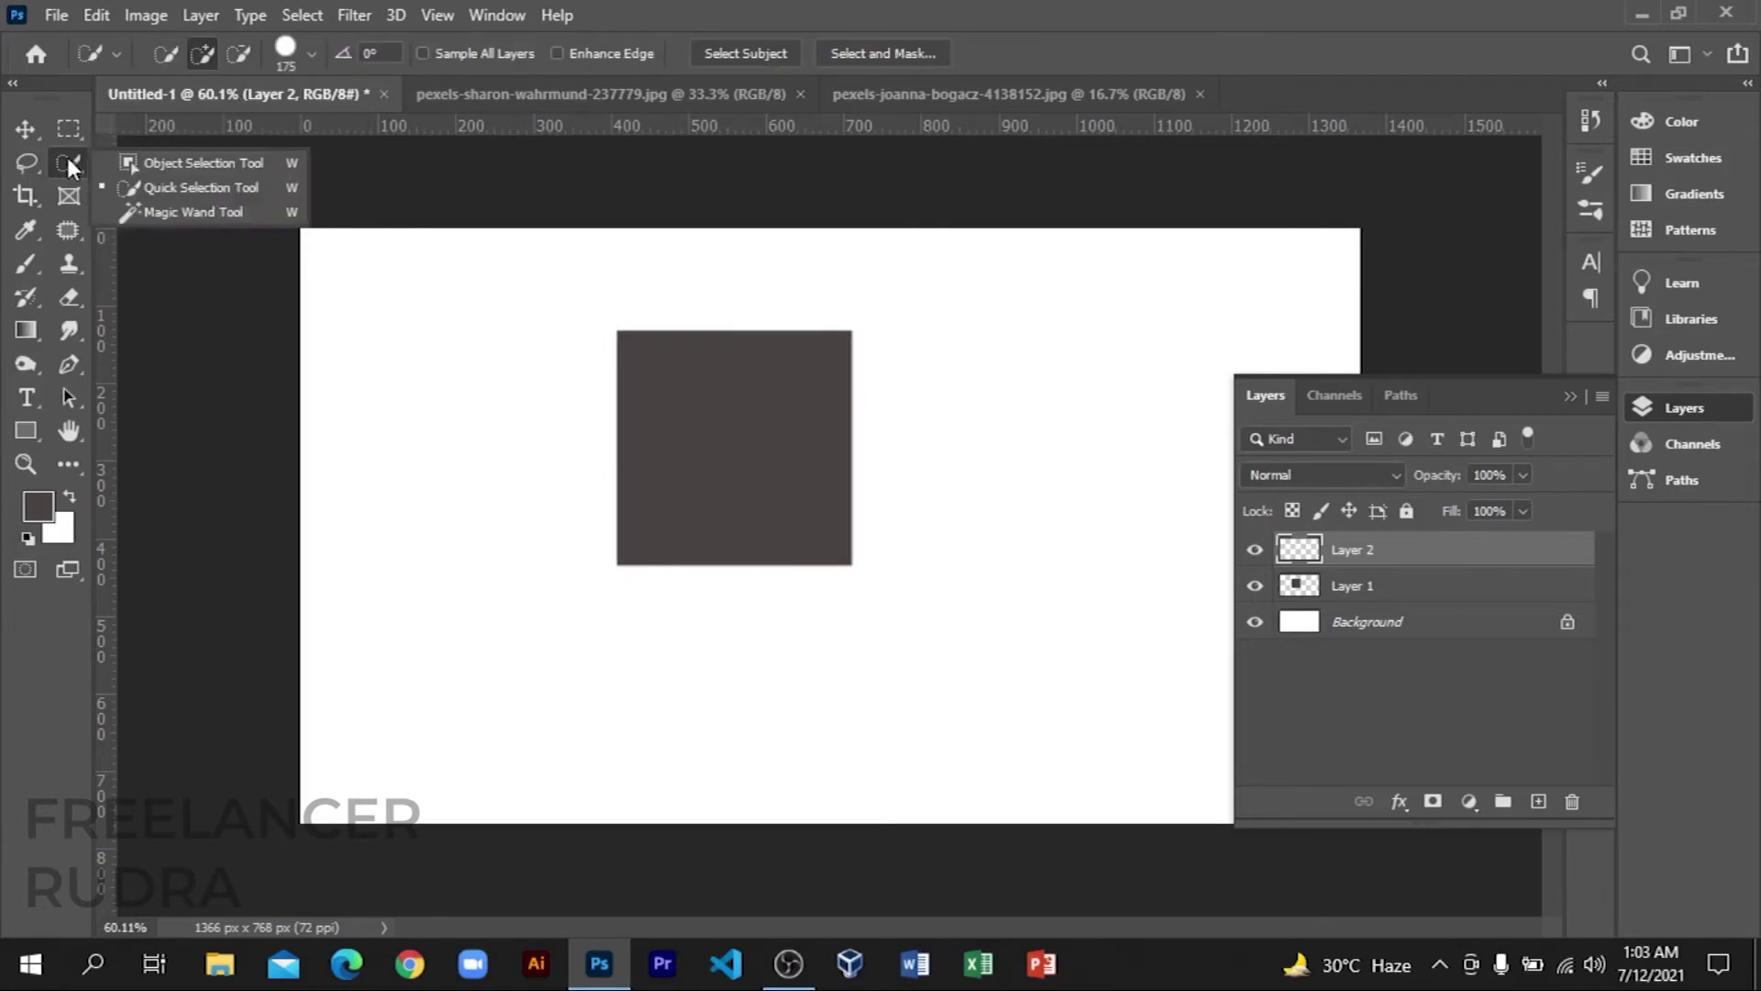
click(149, 187)
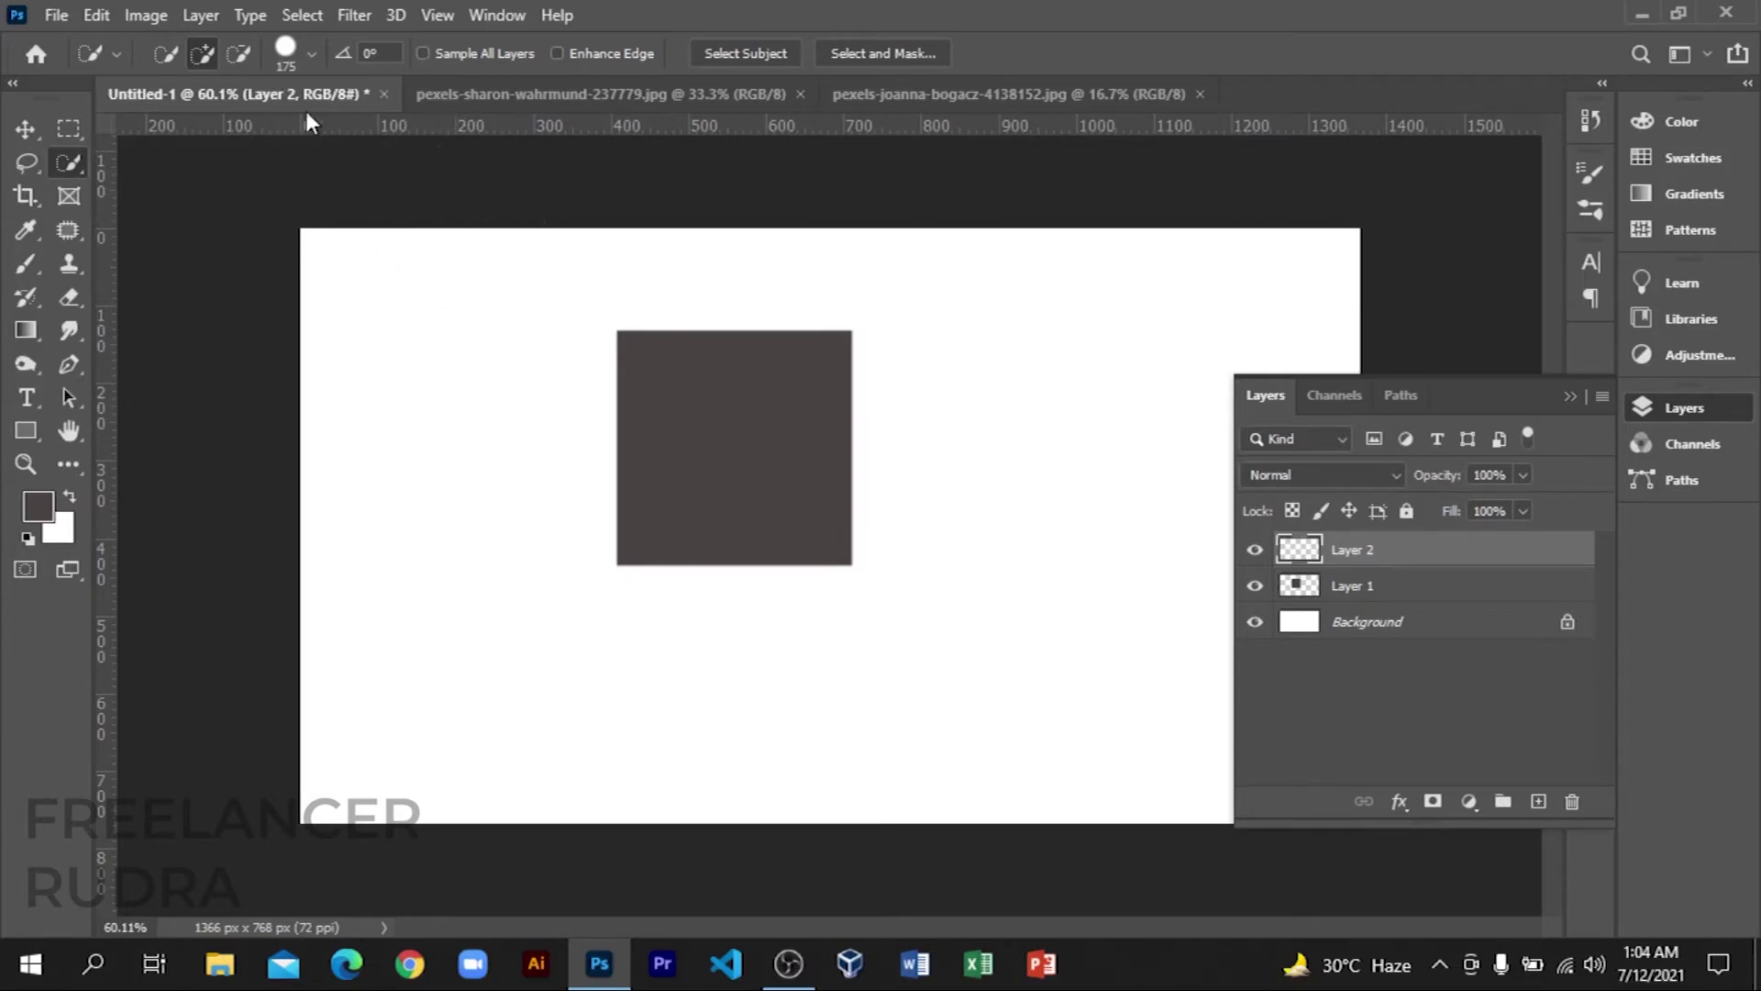
Step: Shrink the Quick Selection brush to 39 px in the picker, then raise it to 70 px
click(312, 53)
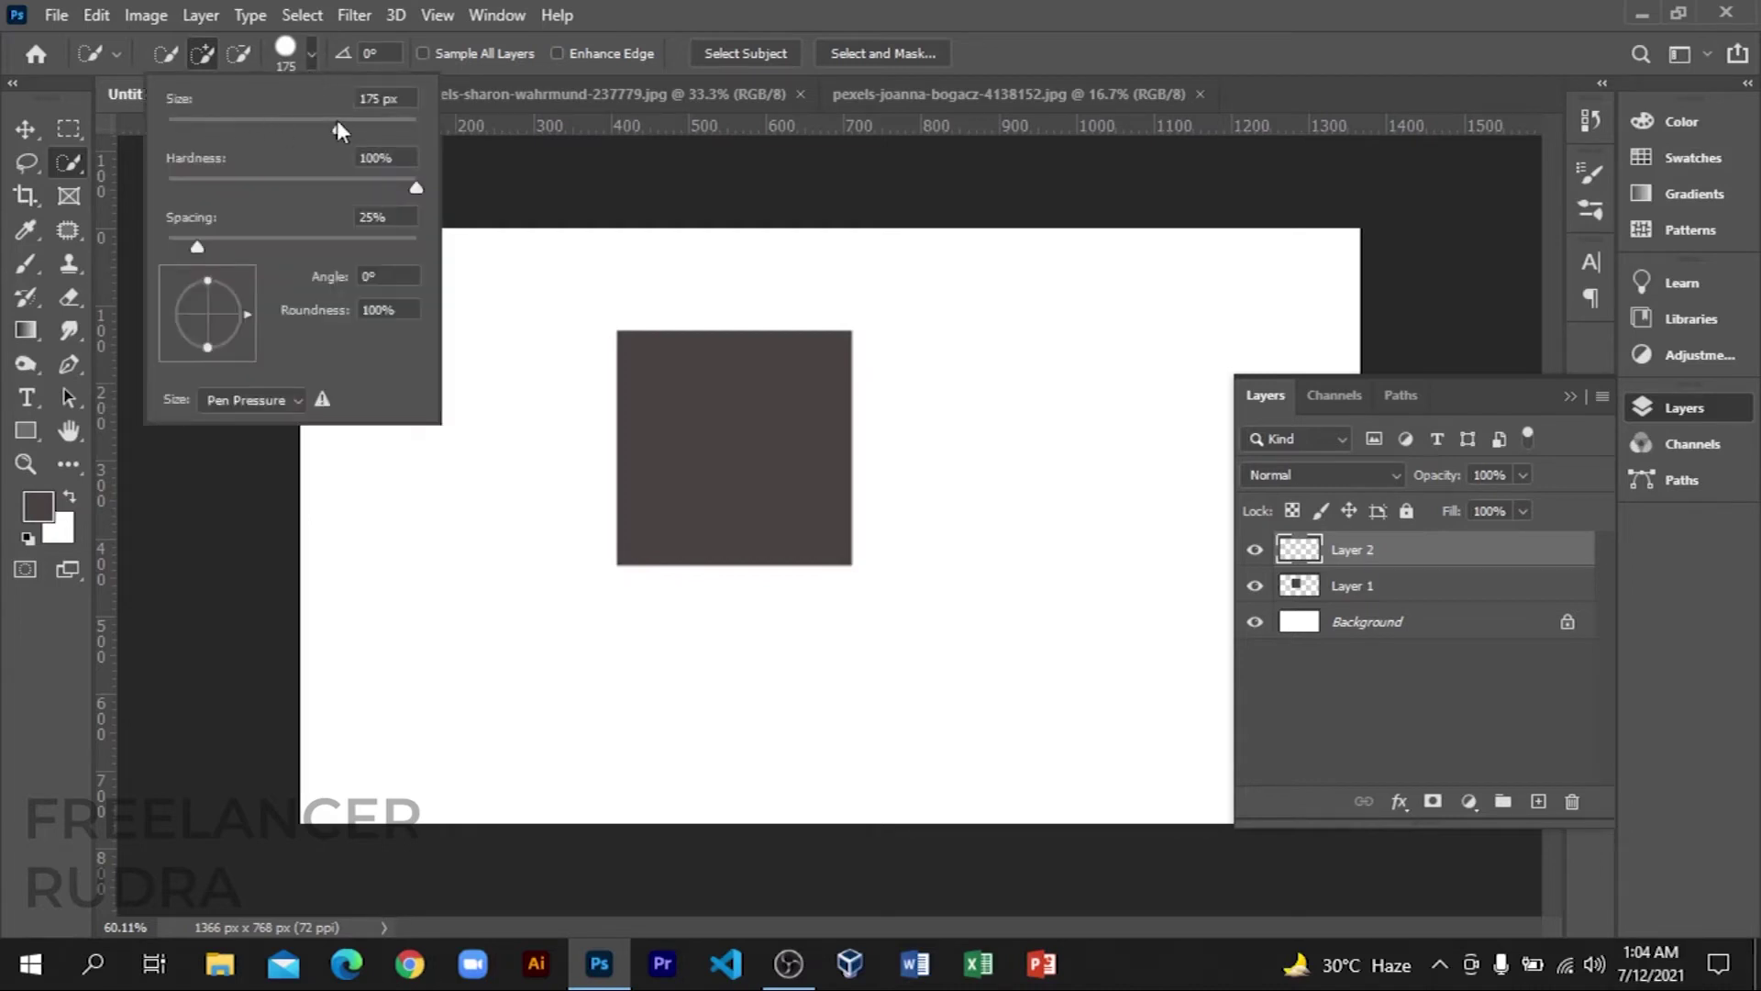
drag(336, 126, 240, 125)
drag(226, 130, 216, 130)
click(515, 398)
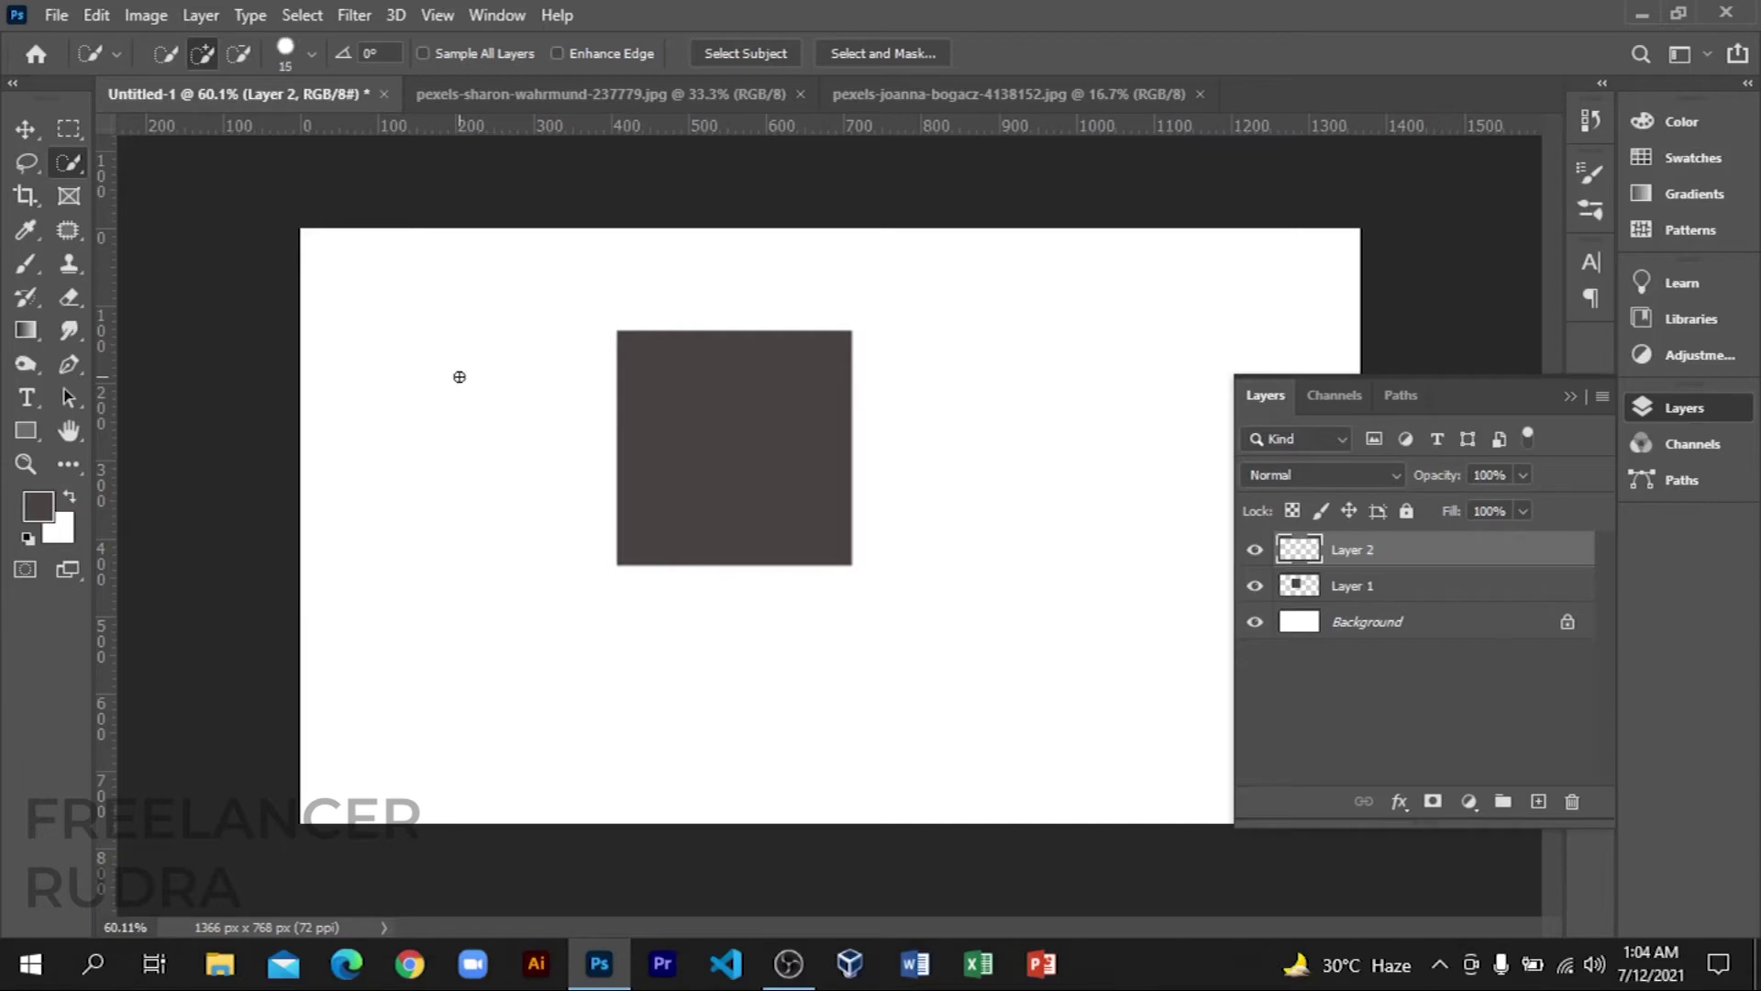
key(bracketright)
key(bracketright)
key(bracketright)
key(bracketright)
Step: Enable Sample All Layers, quick-select the dark square from Layer 2, then deselect it
click(492, 303)
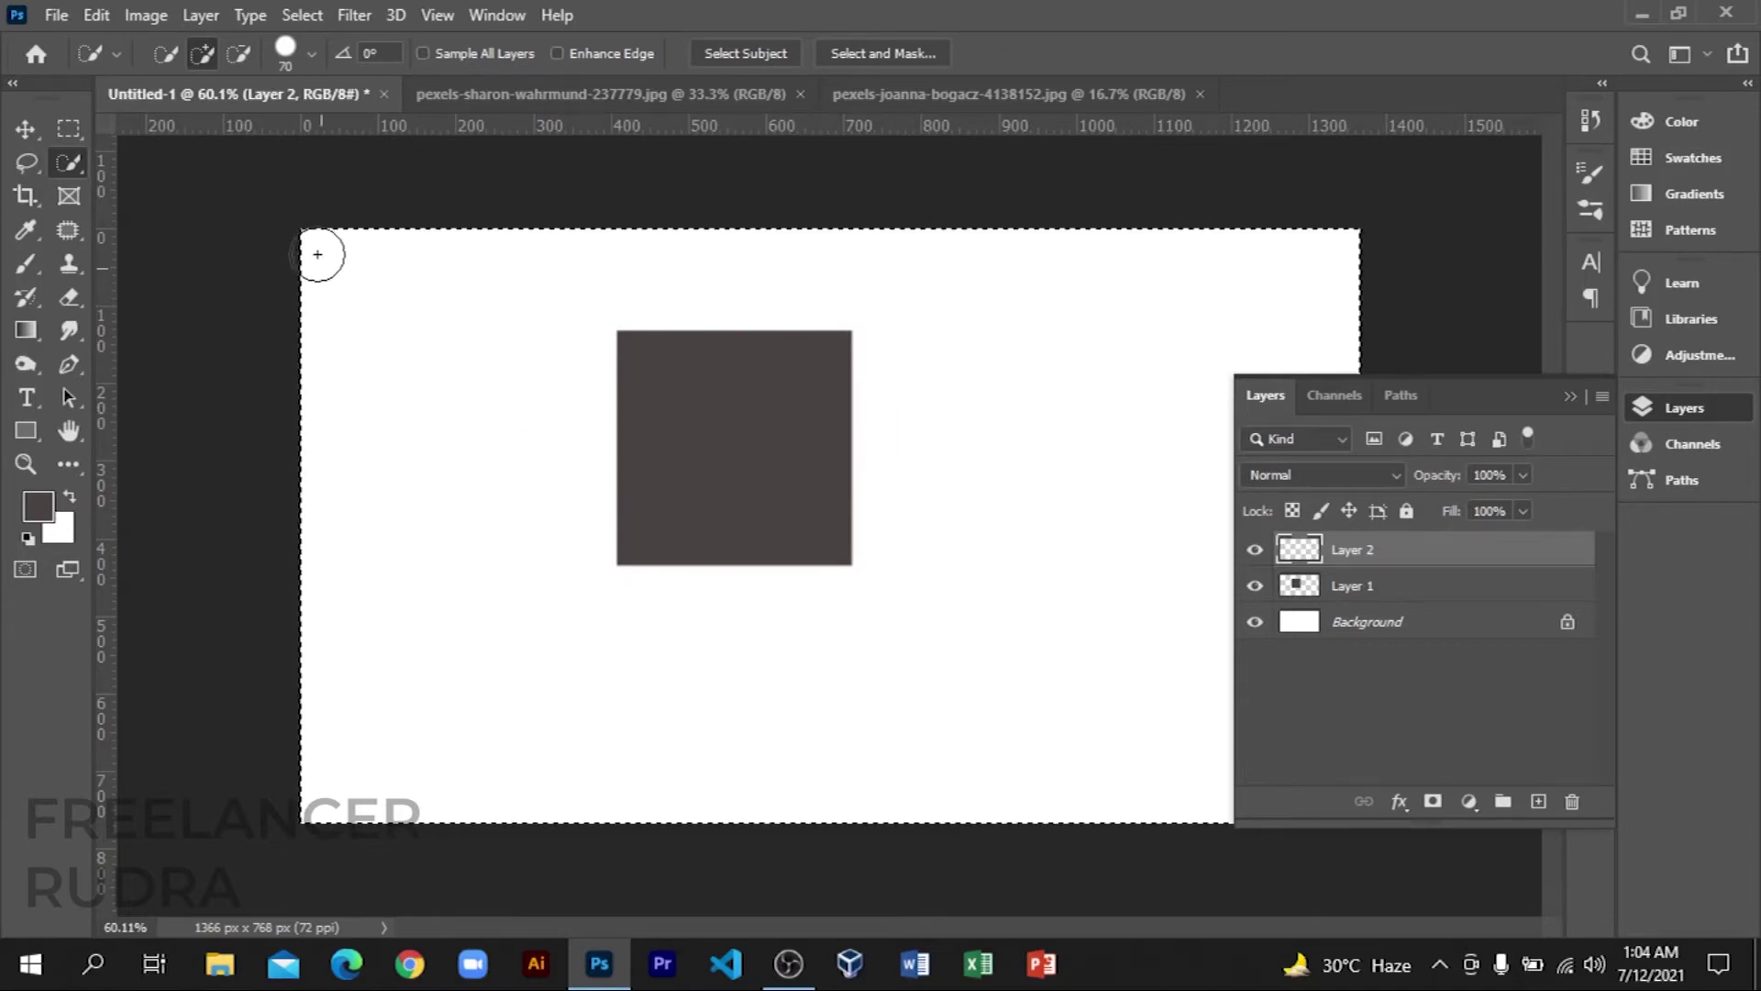
click(359, 230)
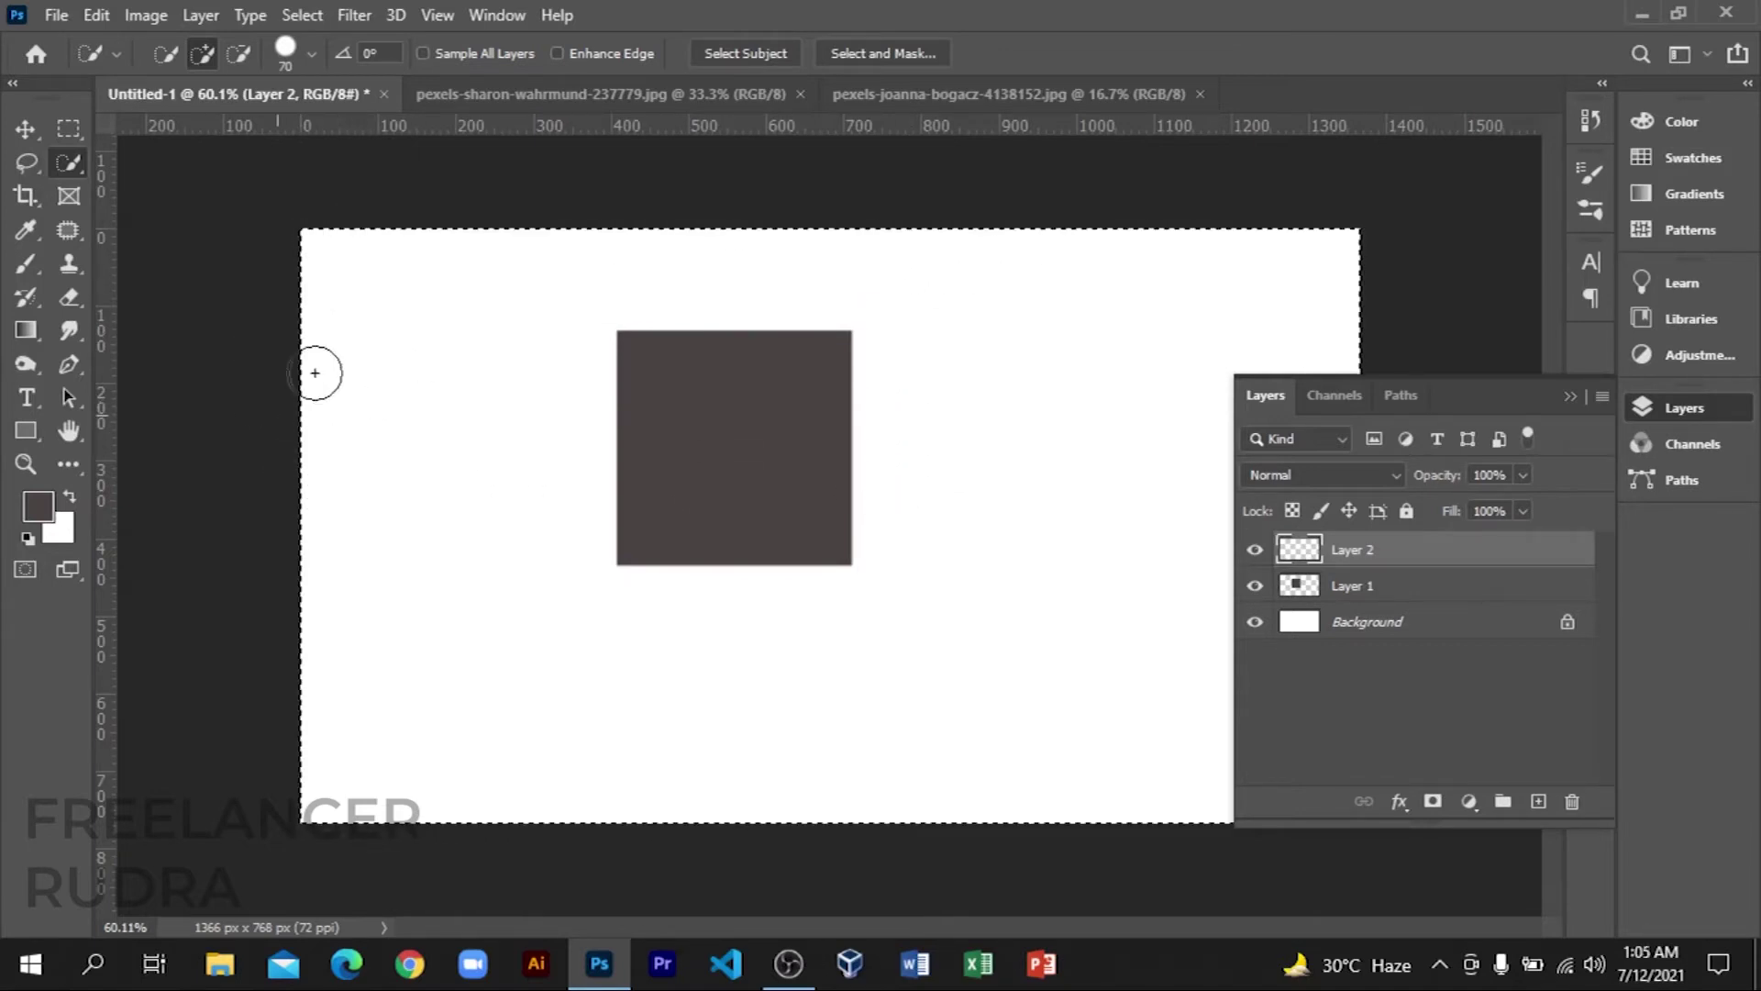
key(ctrl+d)
click(713, 397)
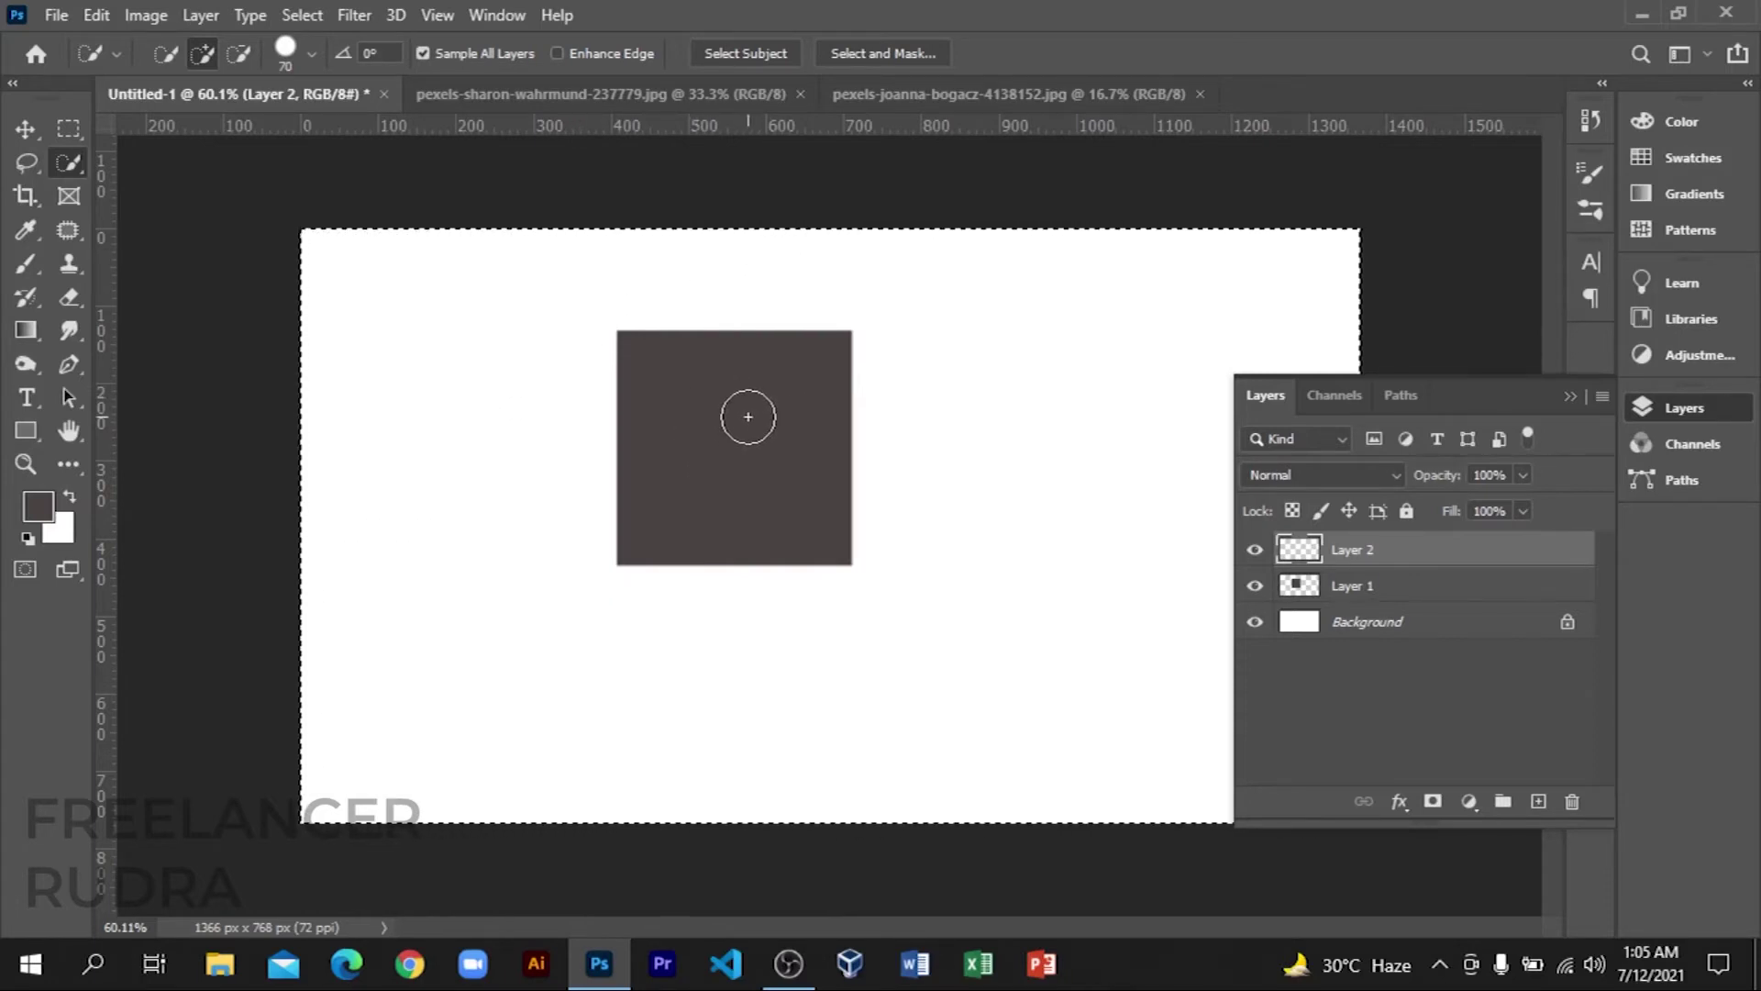
click(742, 422)
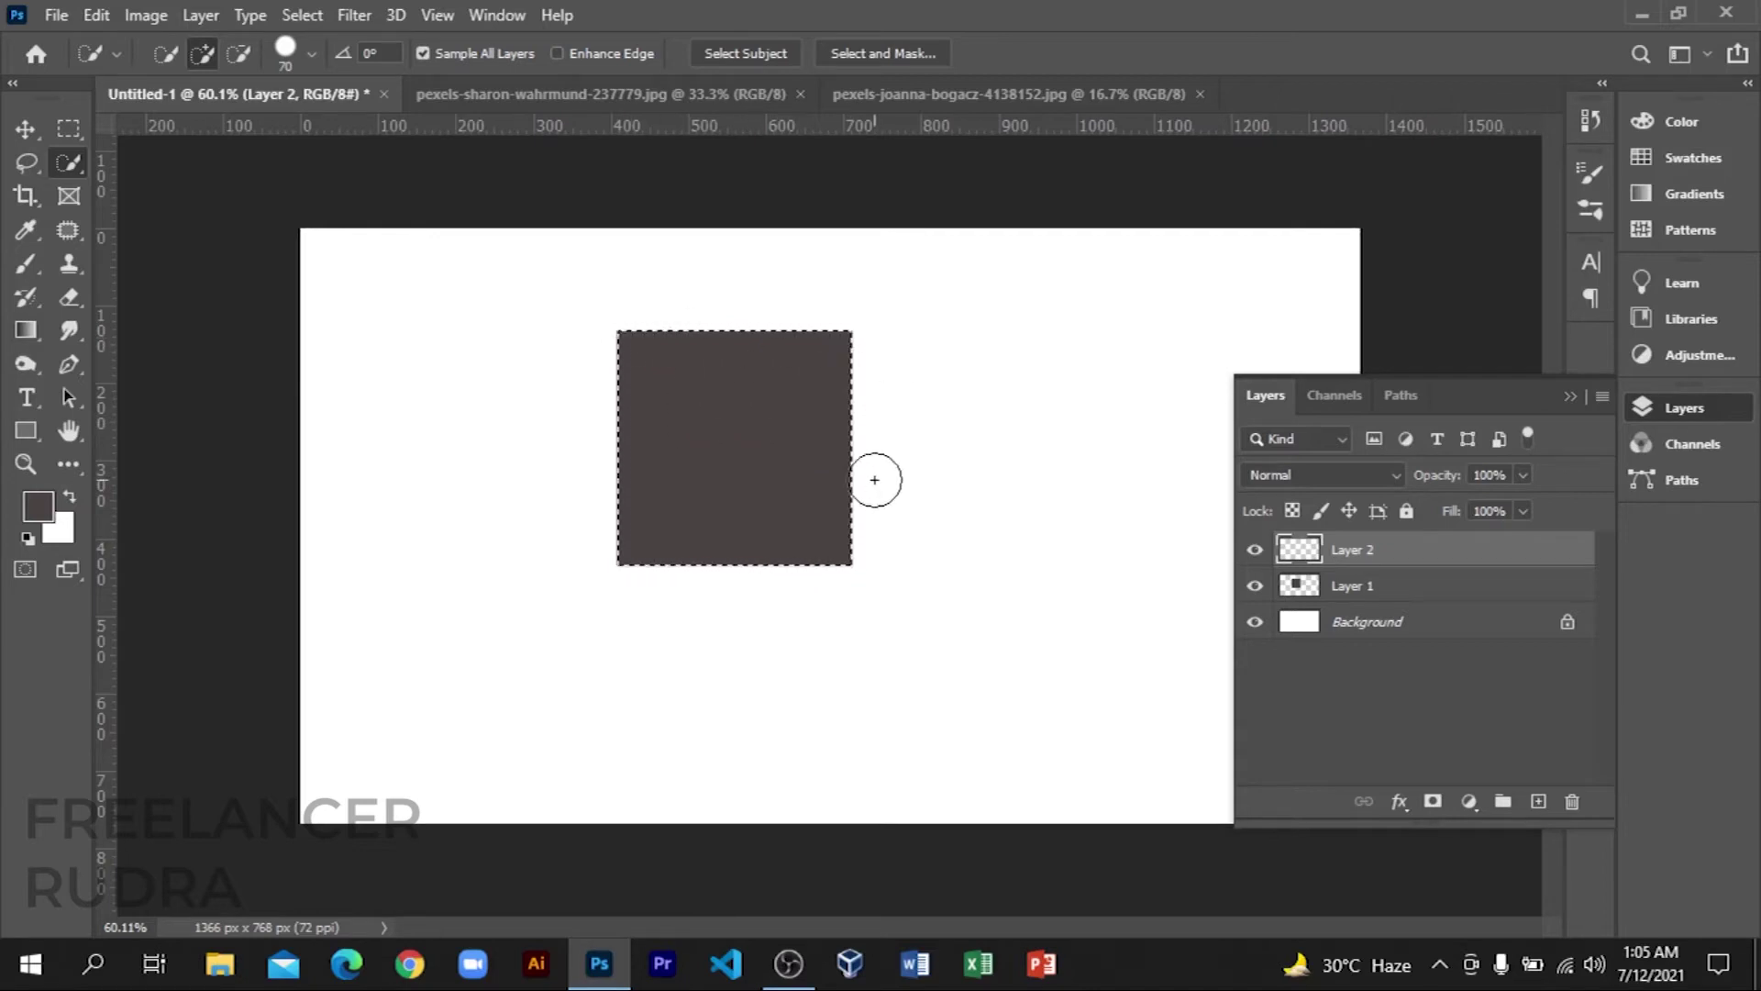
key(ctrl+d)
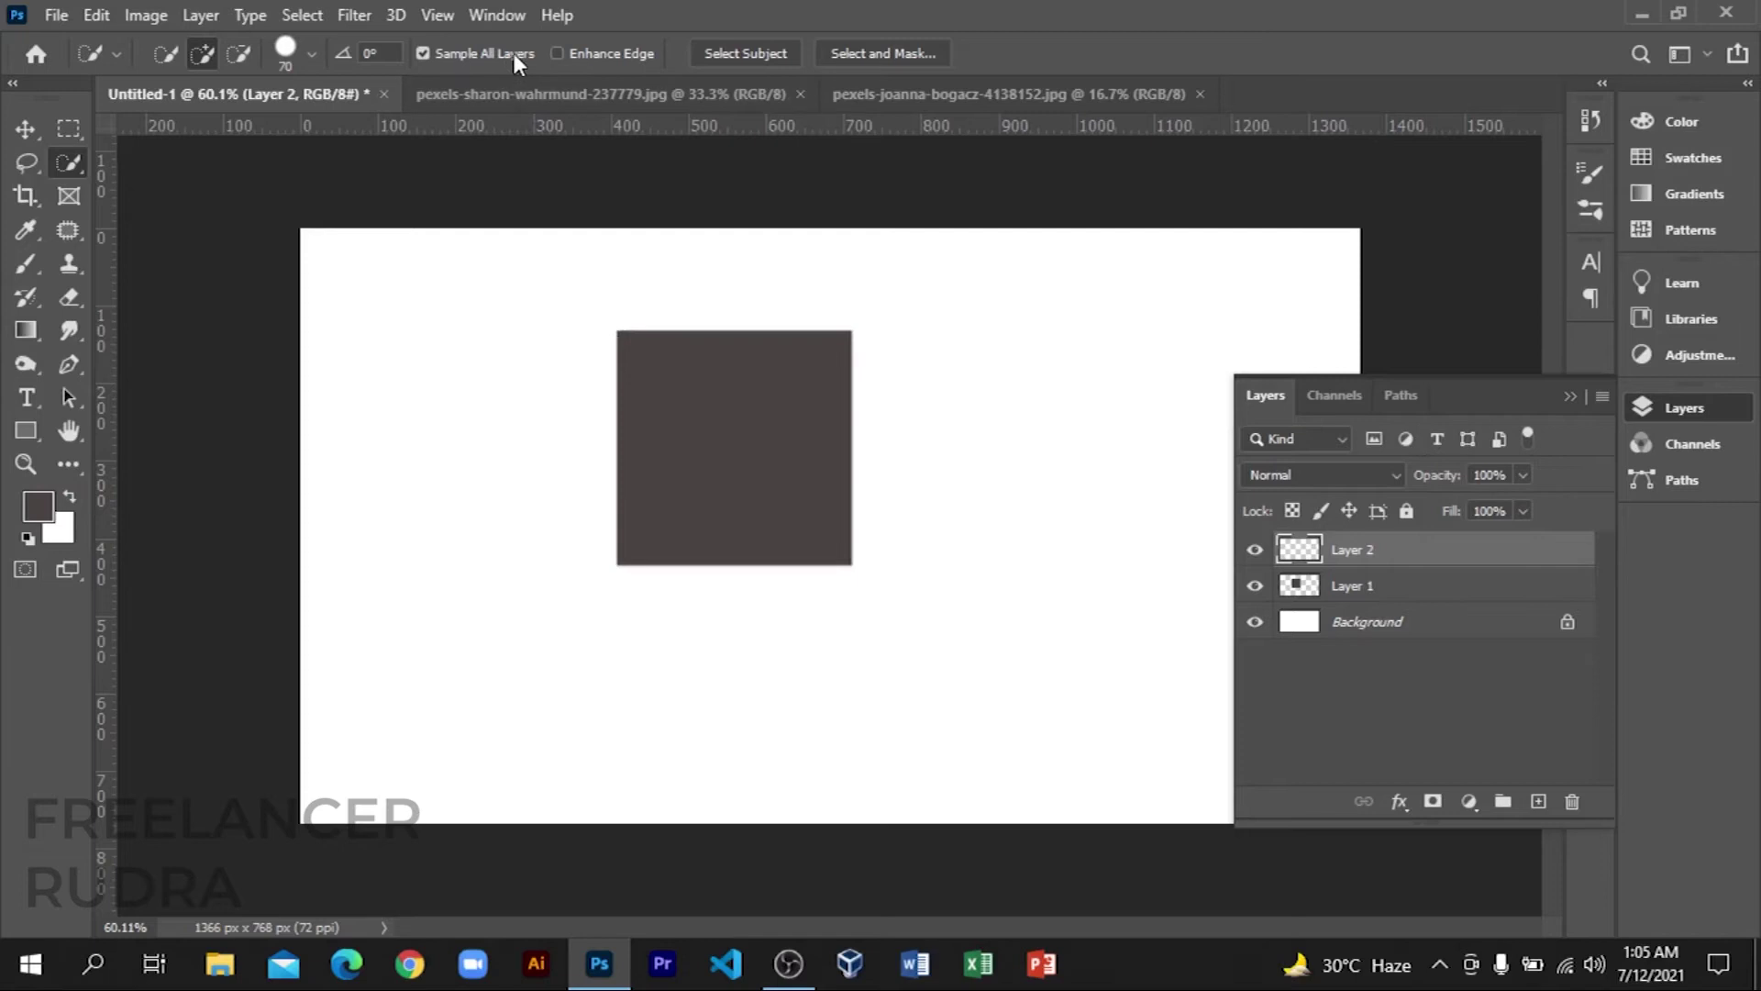
Step: Turn off Sample All Layers and fill Layer 1's dark square with bright red, then deselect
click(481, 57)
click(1338, 593)
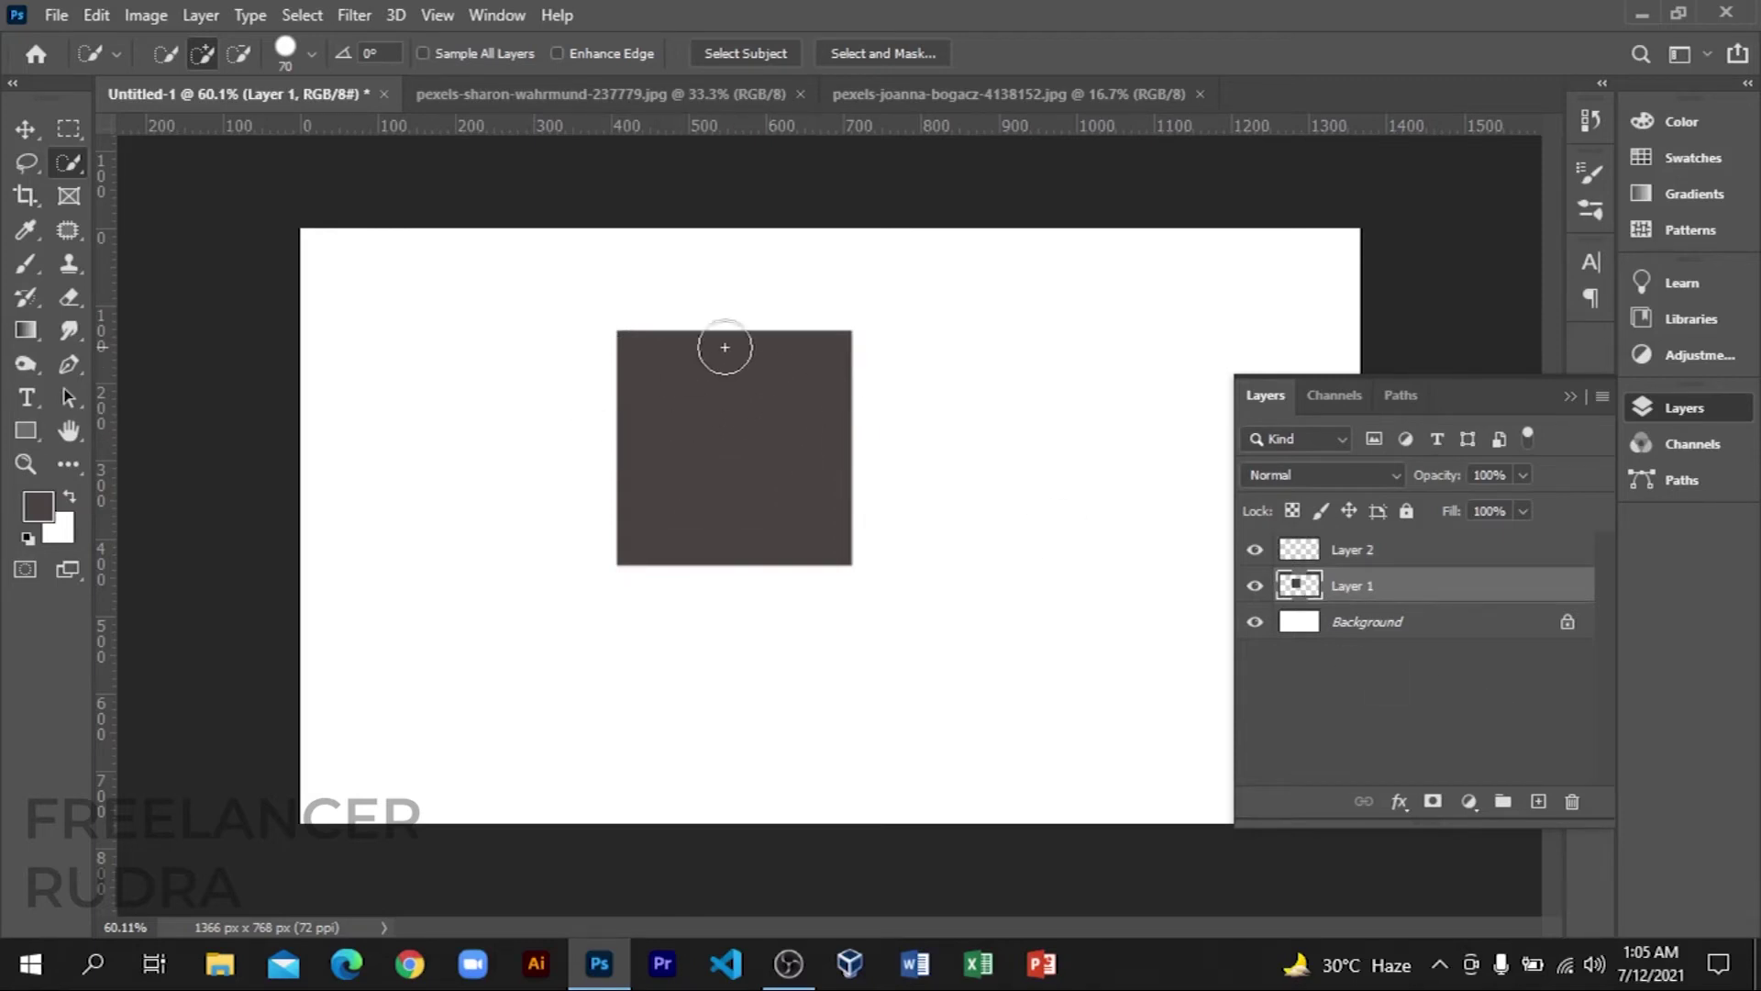
click(713, 375)
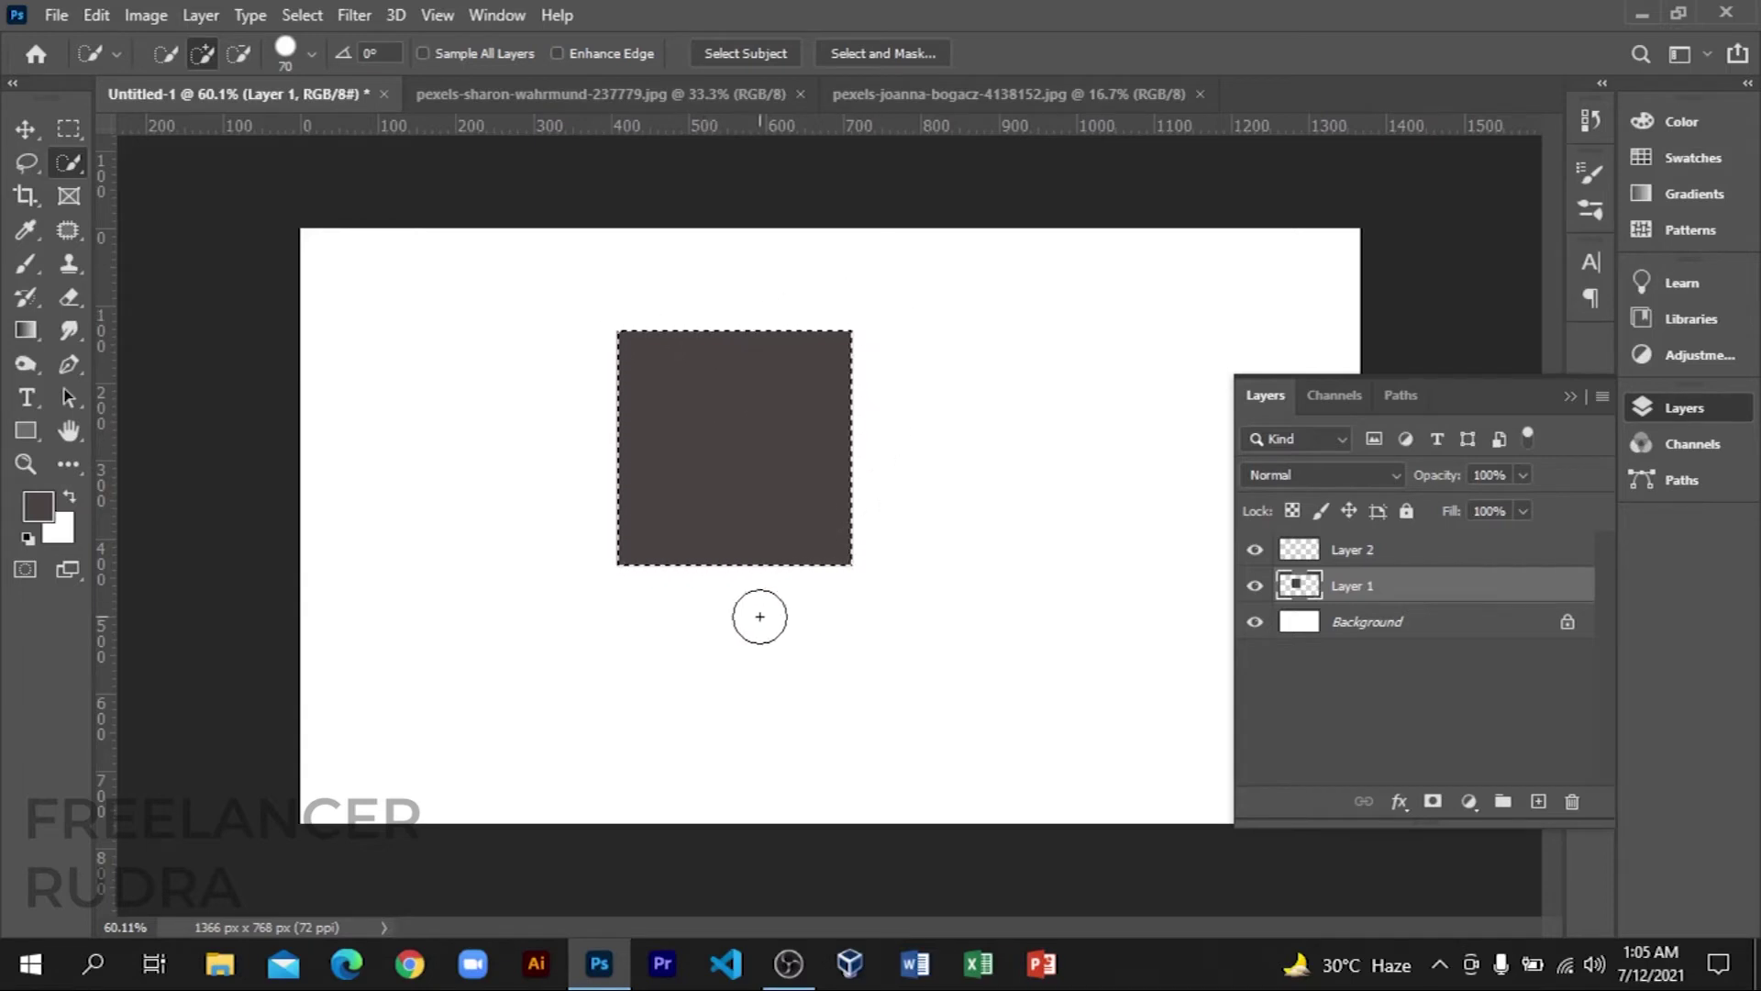
click(38, 506)
drag(1323, 271, 1344, 257)
key(alt+BackSpace)
key(ctrl+d)
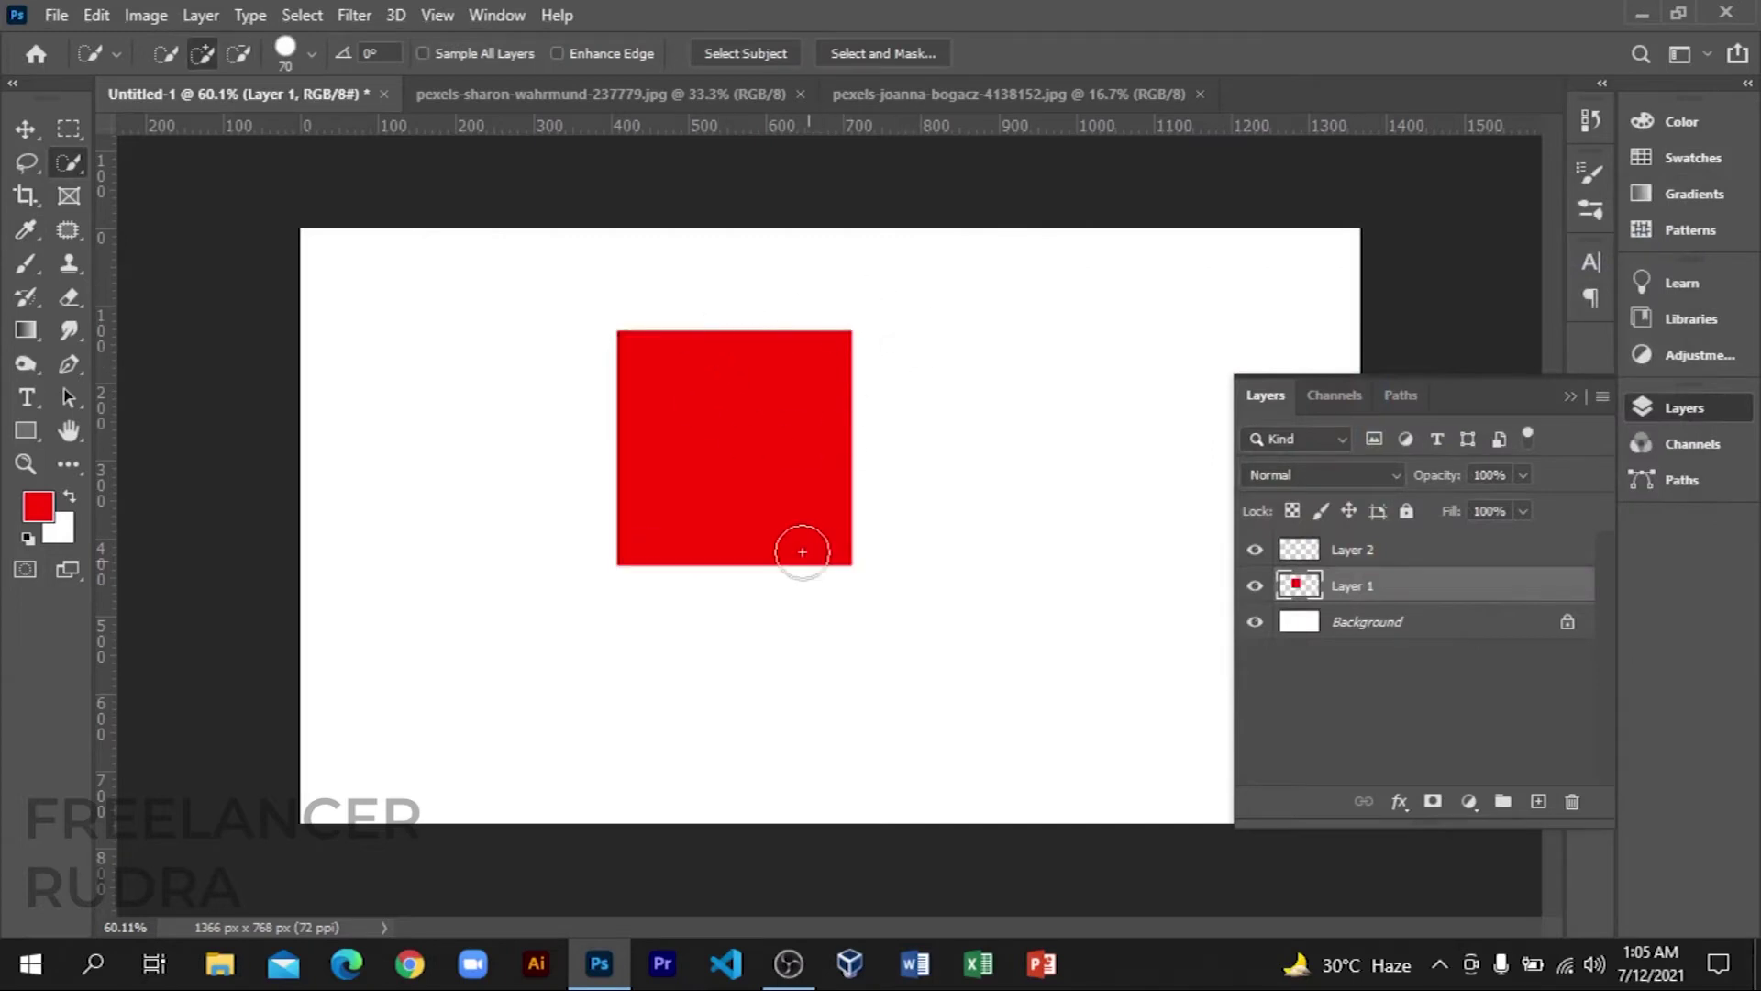
Step: Keep Quick Selection active and bring up the yellow armchair photo (pexels-joanna-bogacz)
scroll(784, 473, up, 2)
scroll(756, 452, down, 1)
scroll(667, 408, up, 1)
scroll(693, 401, down, 1)
scroll(661, 356, down, 1)
scroll(659, 355, up, 1)
scroll(657, 349, down, 1)
right_click(69, 164)
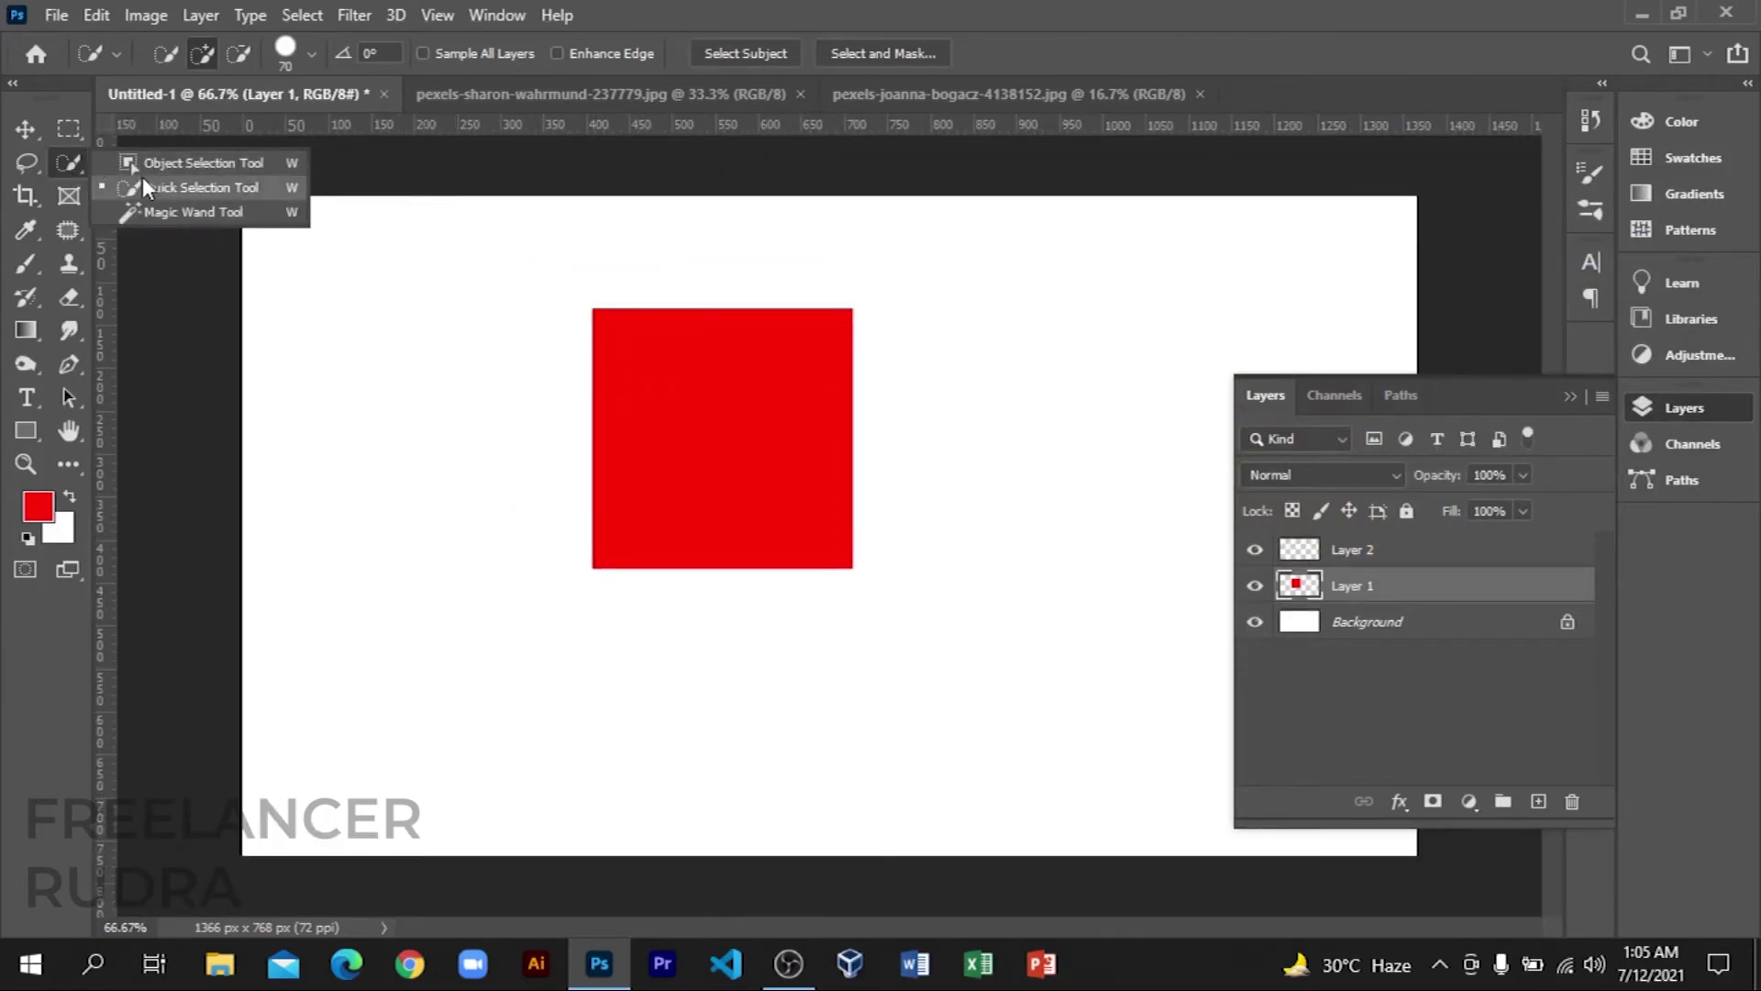
click(156, 184)
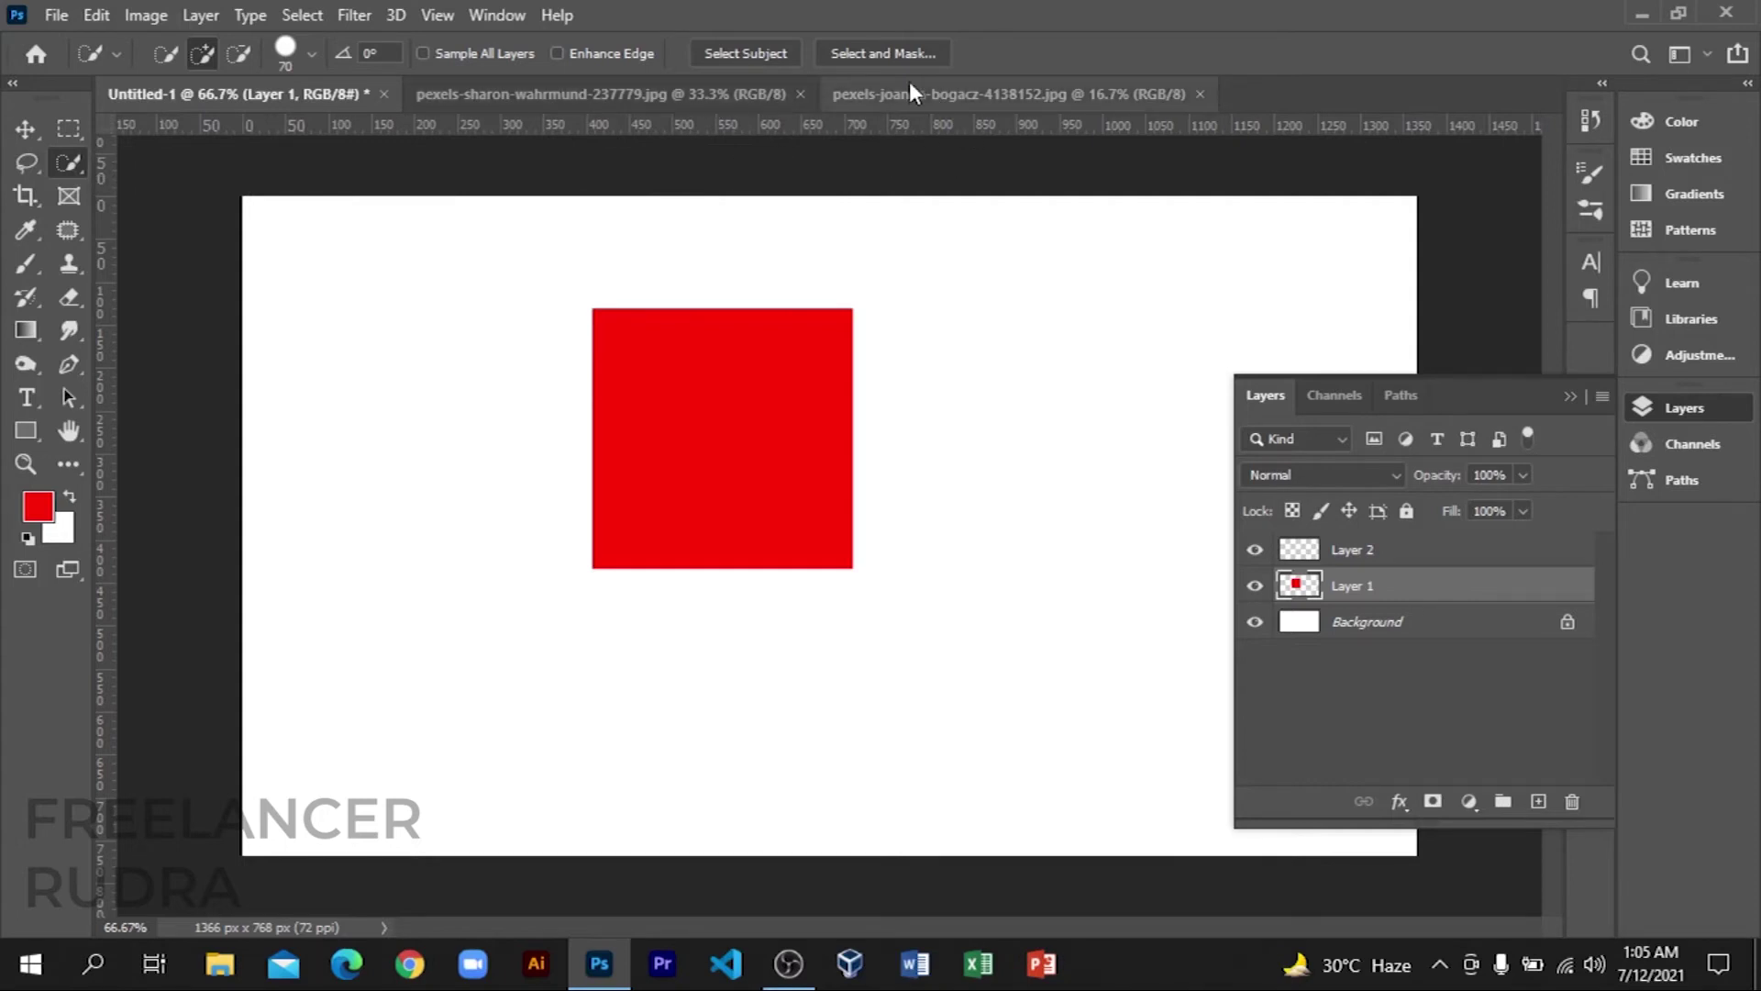
click(943, 96)
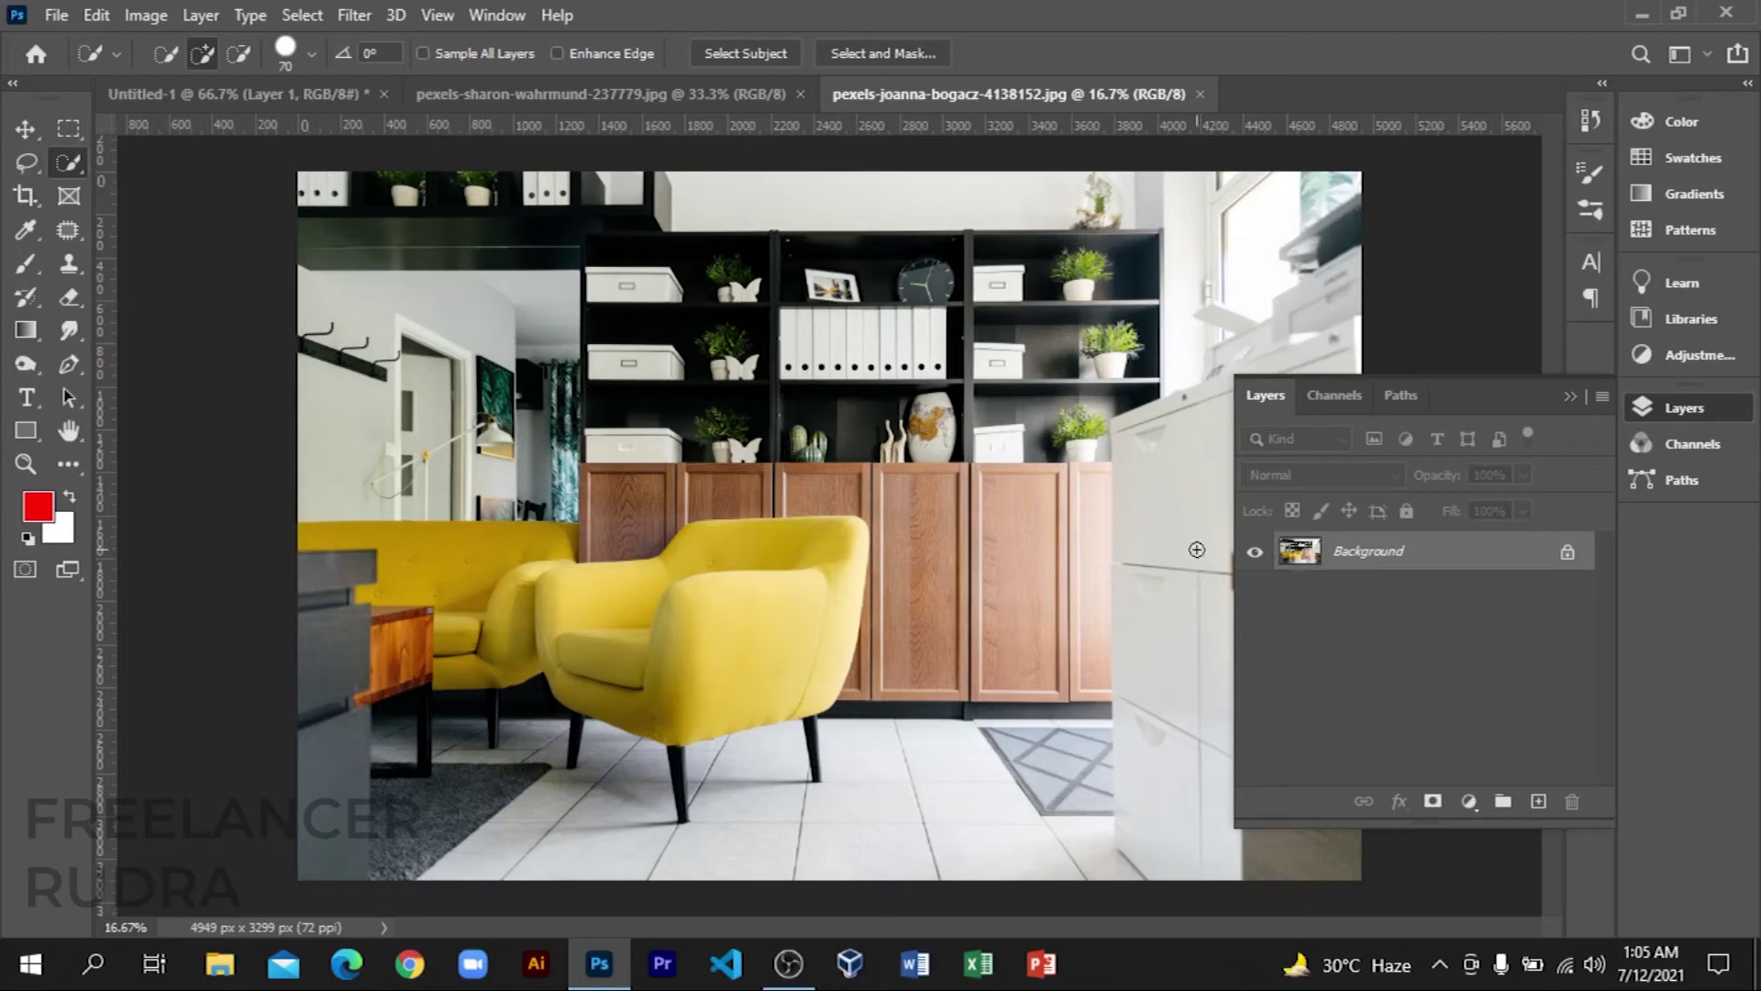
Step: Duplicate the armchair photo's Background layer into an active Background copy layer
drag(1385, 560, 1538, 801)
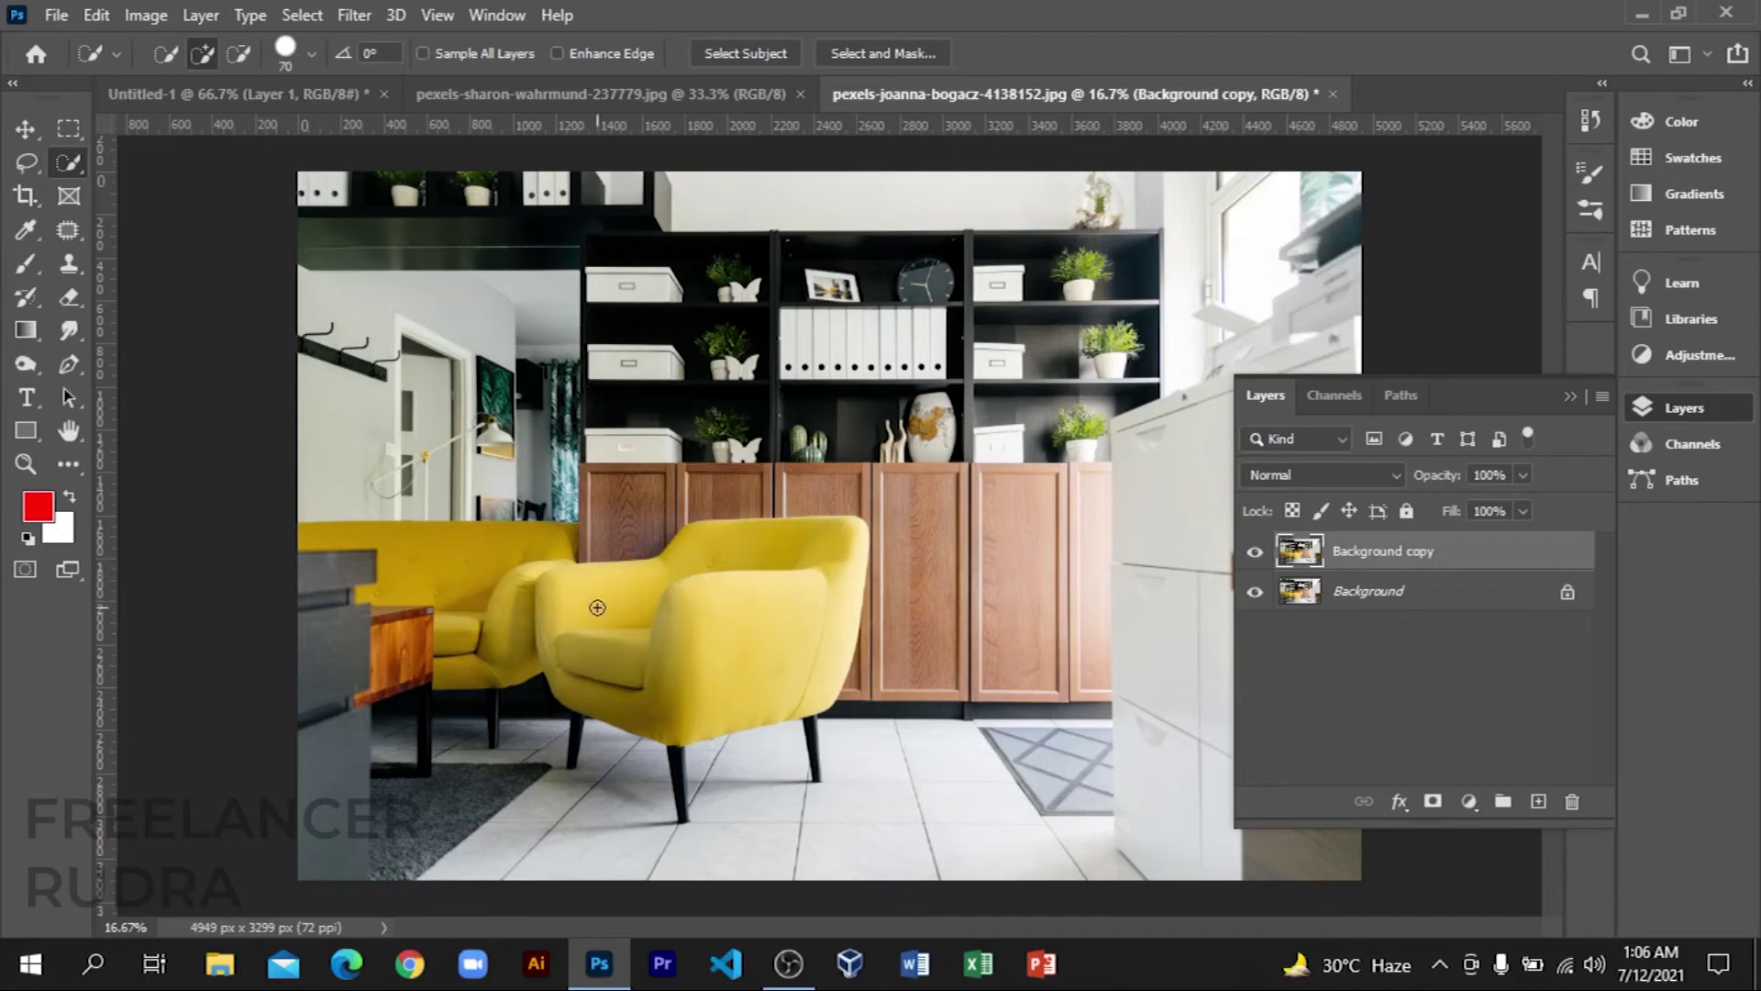
right_click(68, 162)
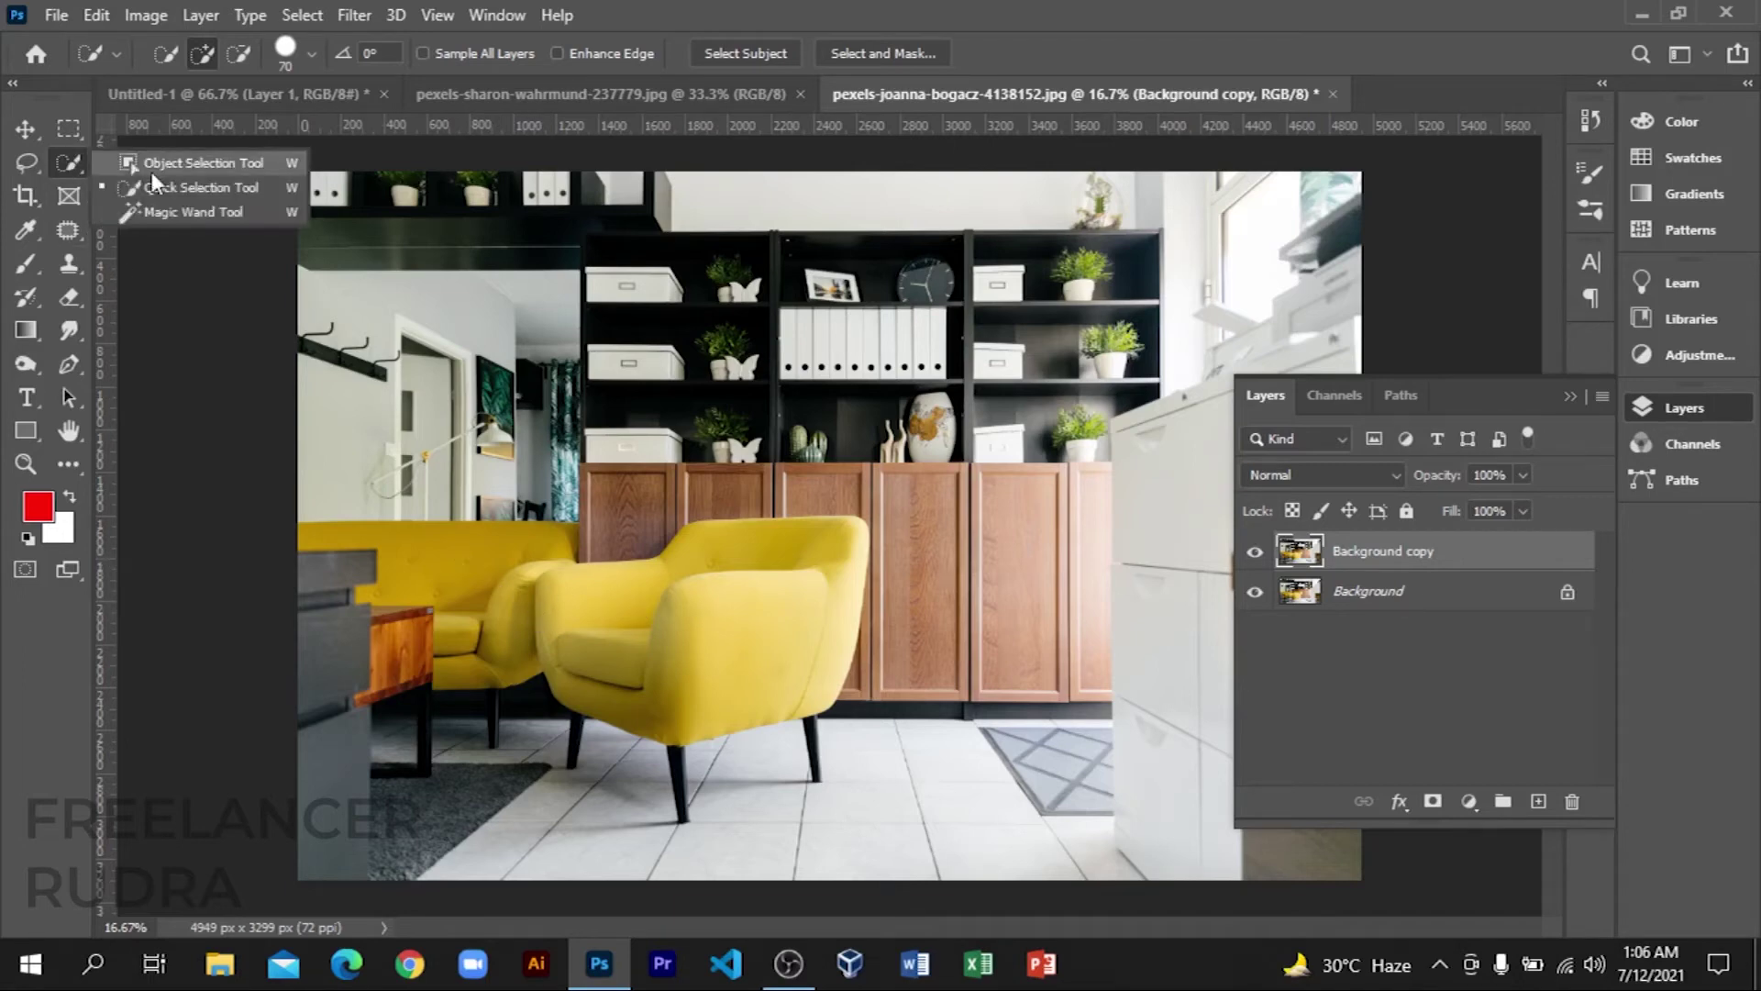
Step: With a 150 brush, quick-select the armchair and sofa, subtract the floor, then deselect to retry
click(174, 182)
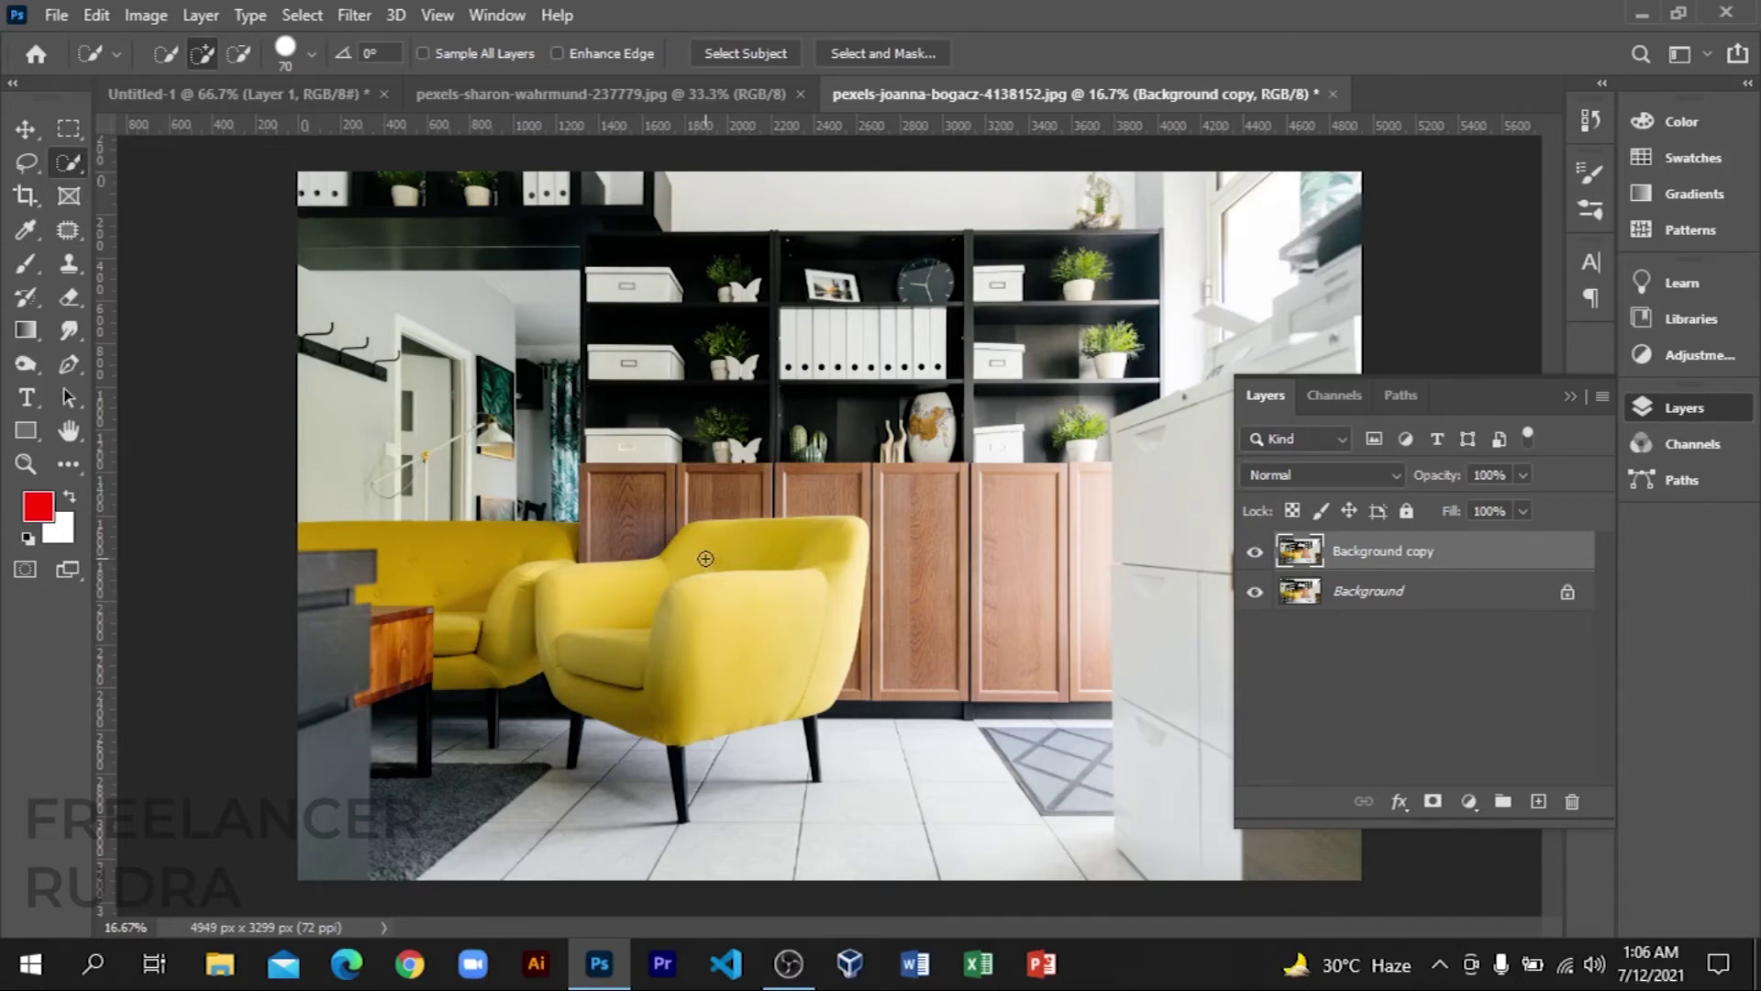
key(bracketright)
drag(789, 544, 724, 616)
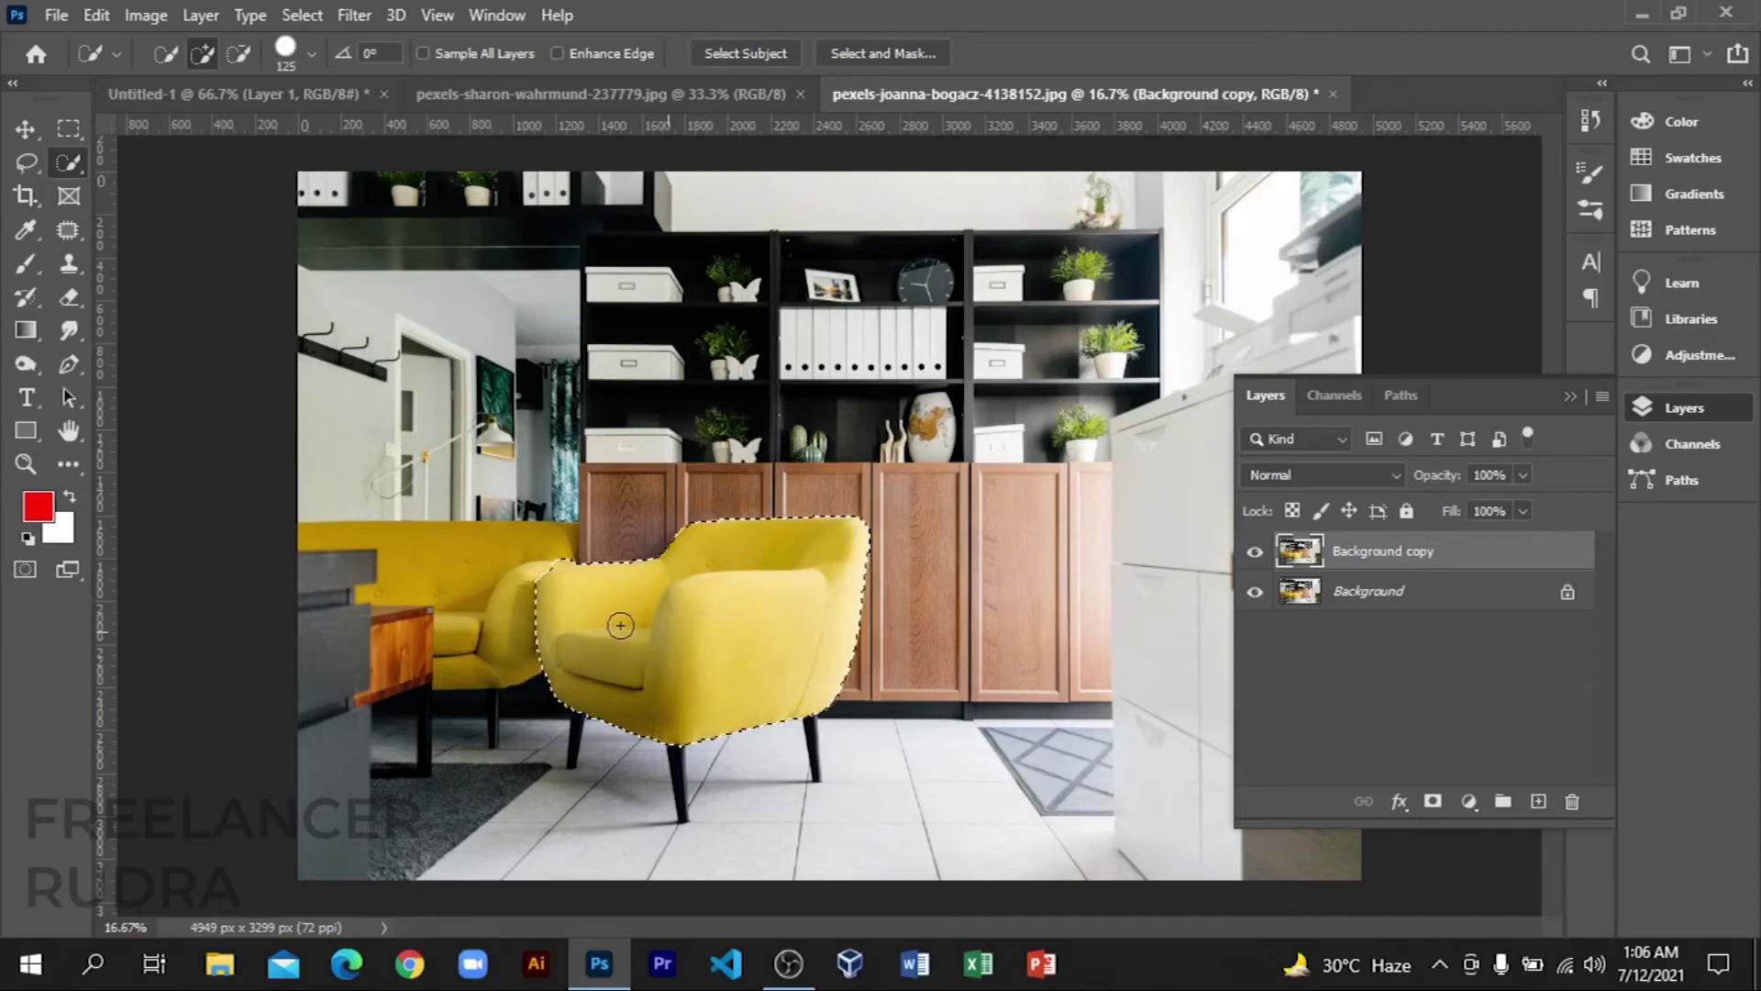
mouse_move(546, 601)
mouse_down()
mouse_move(503, 589)
mouse_move(661, 619)
mouse_up()
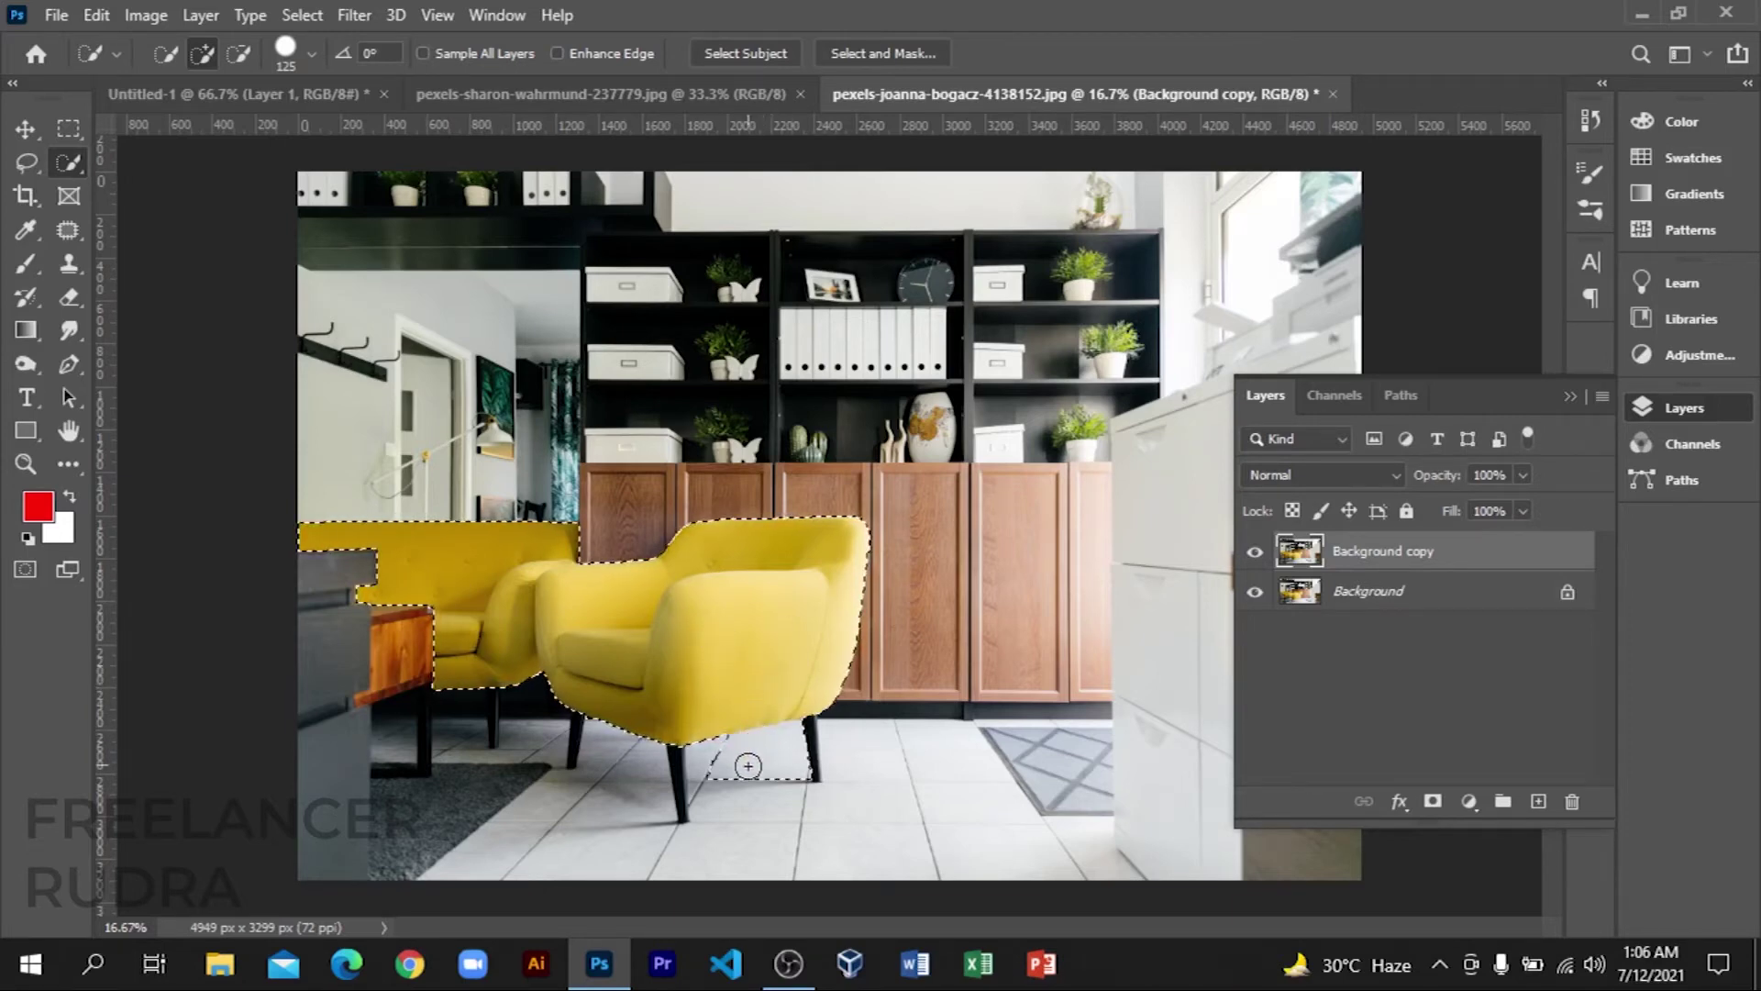
mouse_move(706, 780)
mouse_down()
mouse_move(610, 837)
mouse_move(476, 853)
mouse_move(641, 834)
mouse_up()
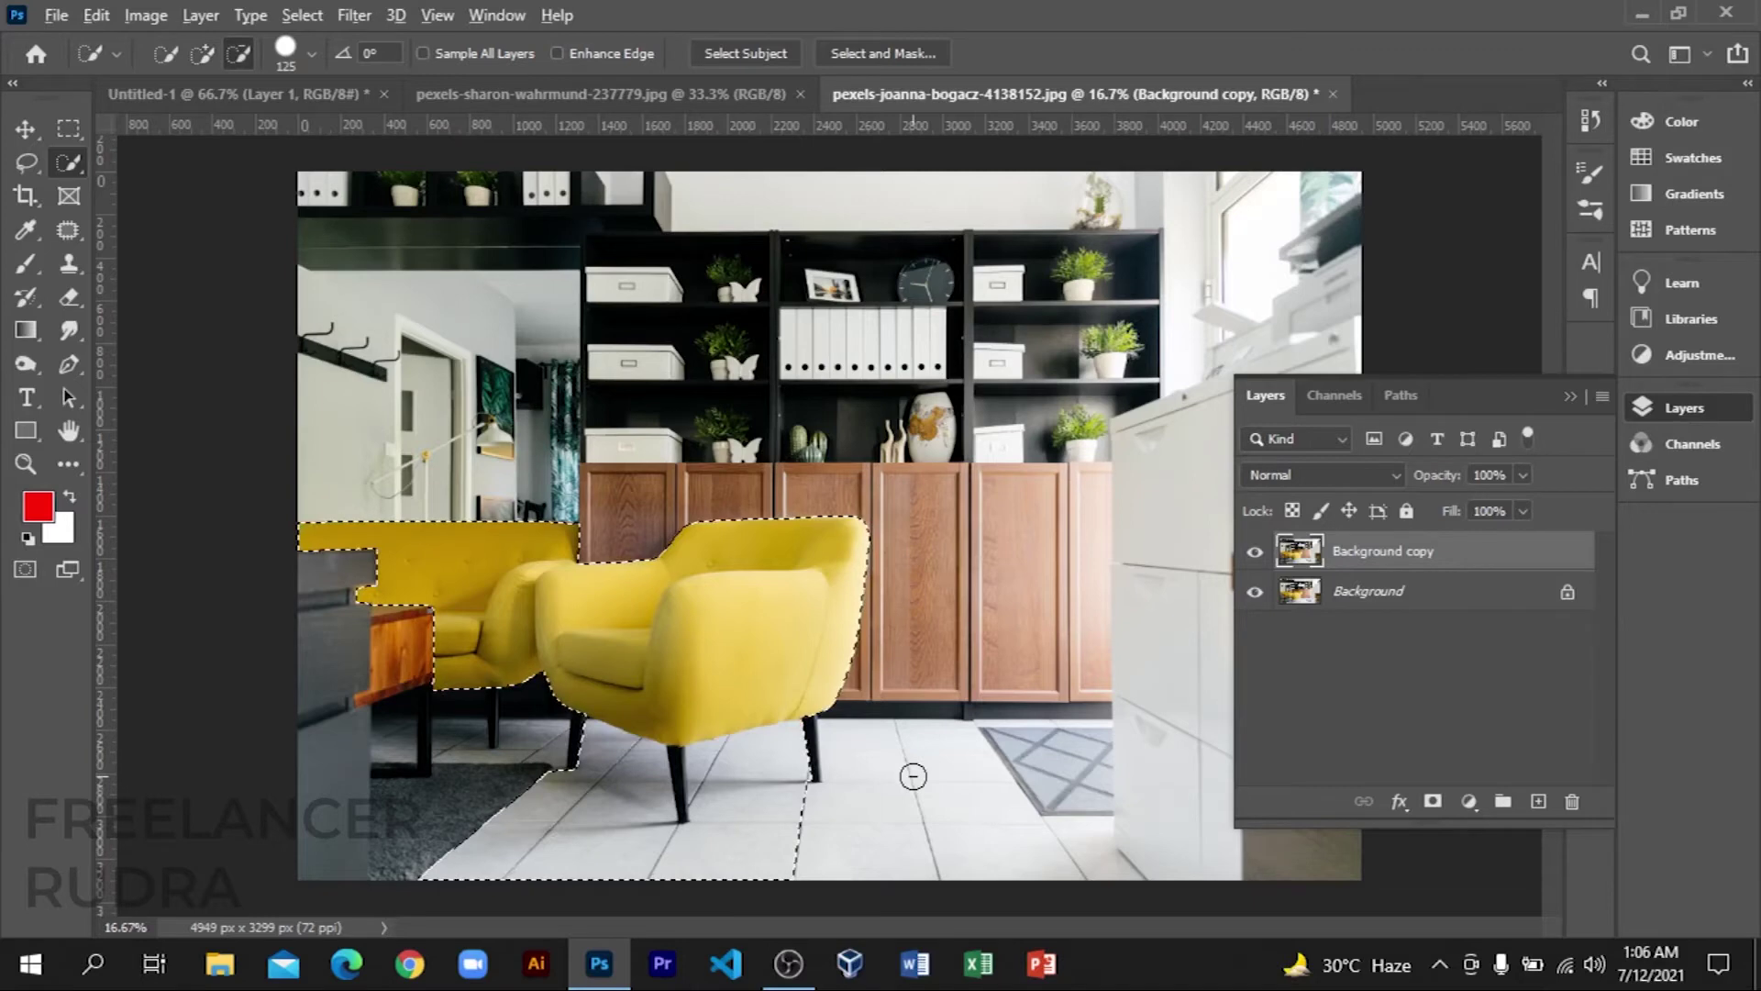
key(alt)
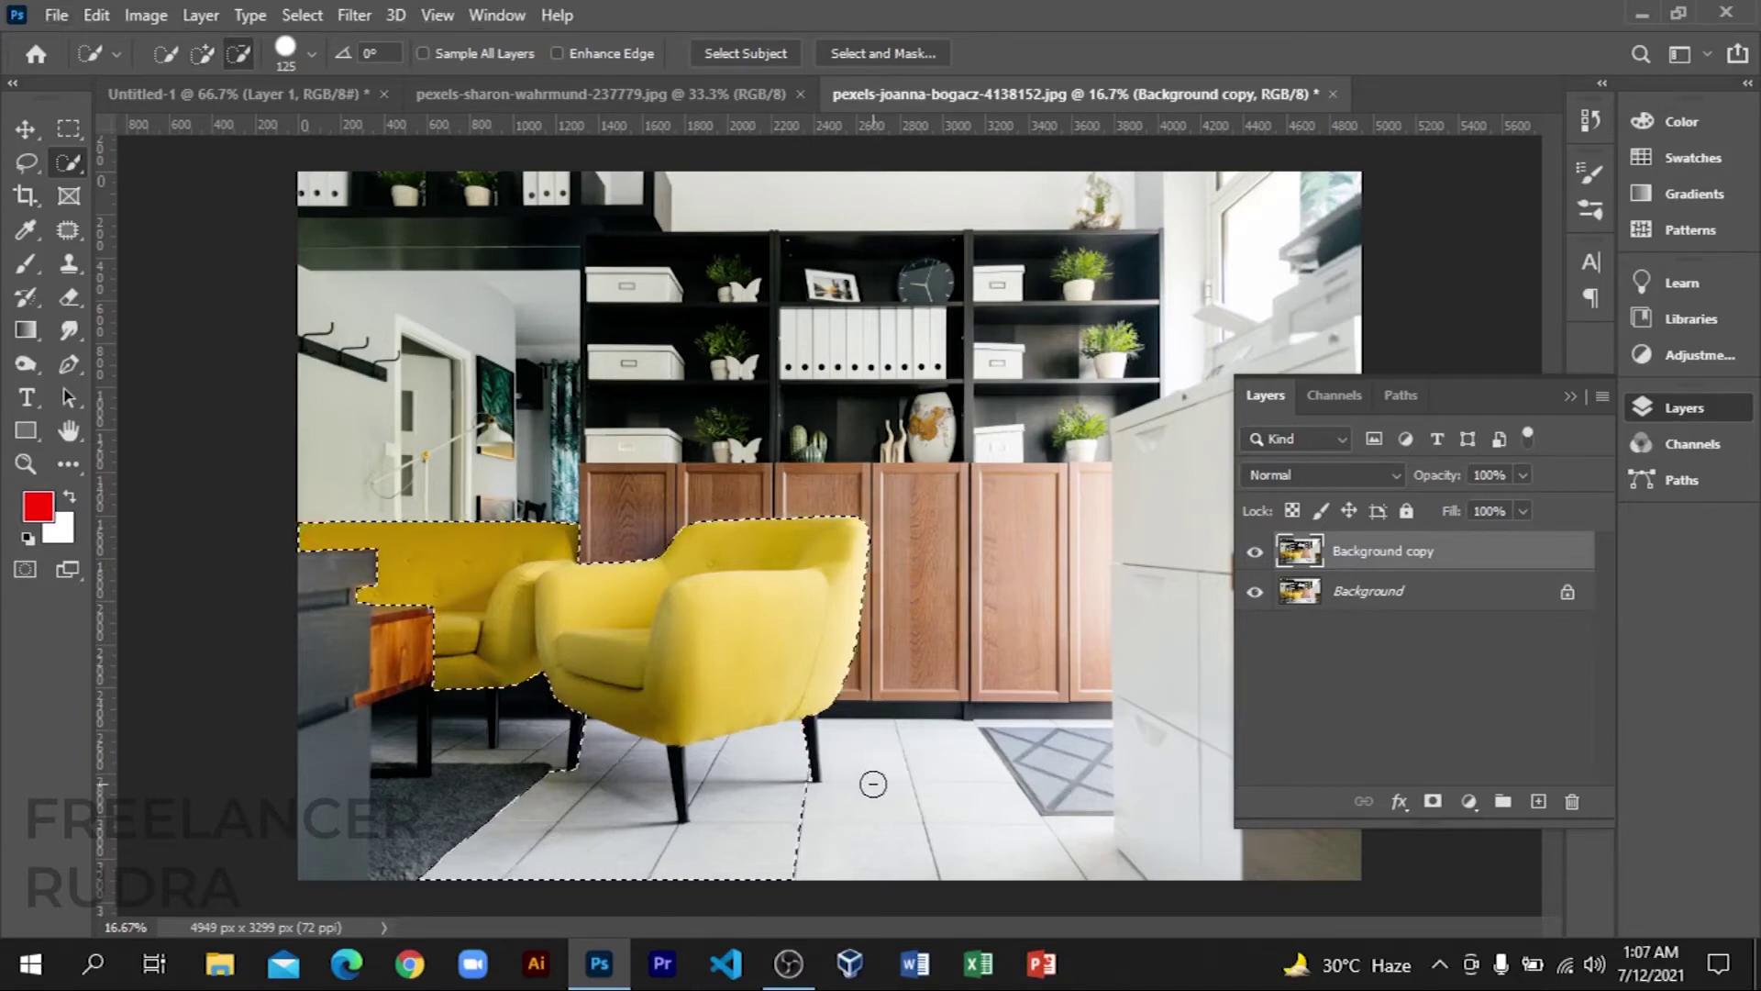
mouse_move(798, 858)
mouse_down()
mouse_move(460, 858)
mouse_move(822, 746)
mouse_move(627, 831)
mouse_move(782, 750)
mouse_up()
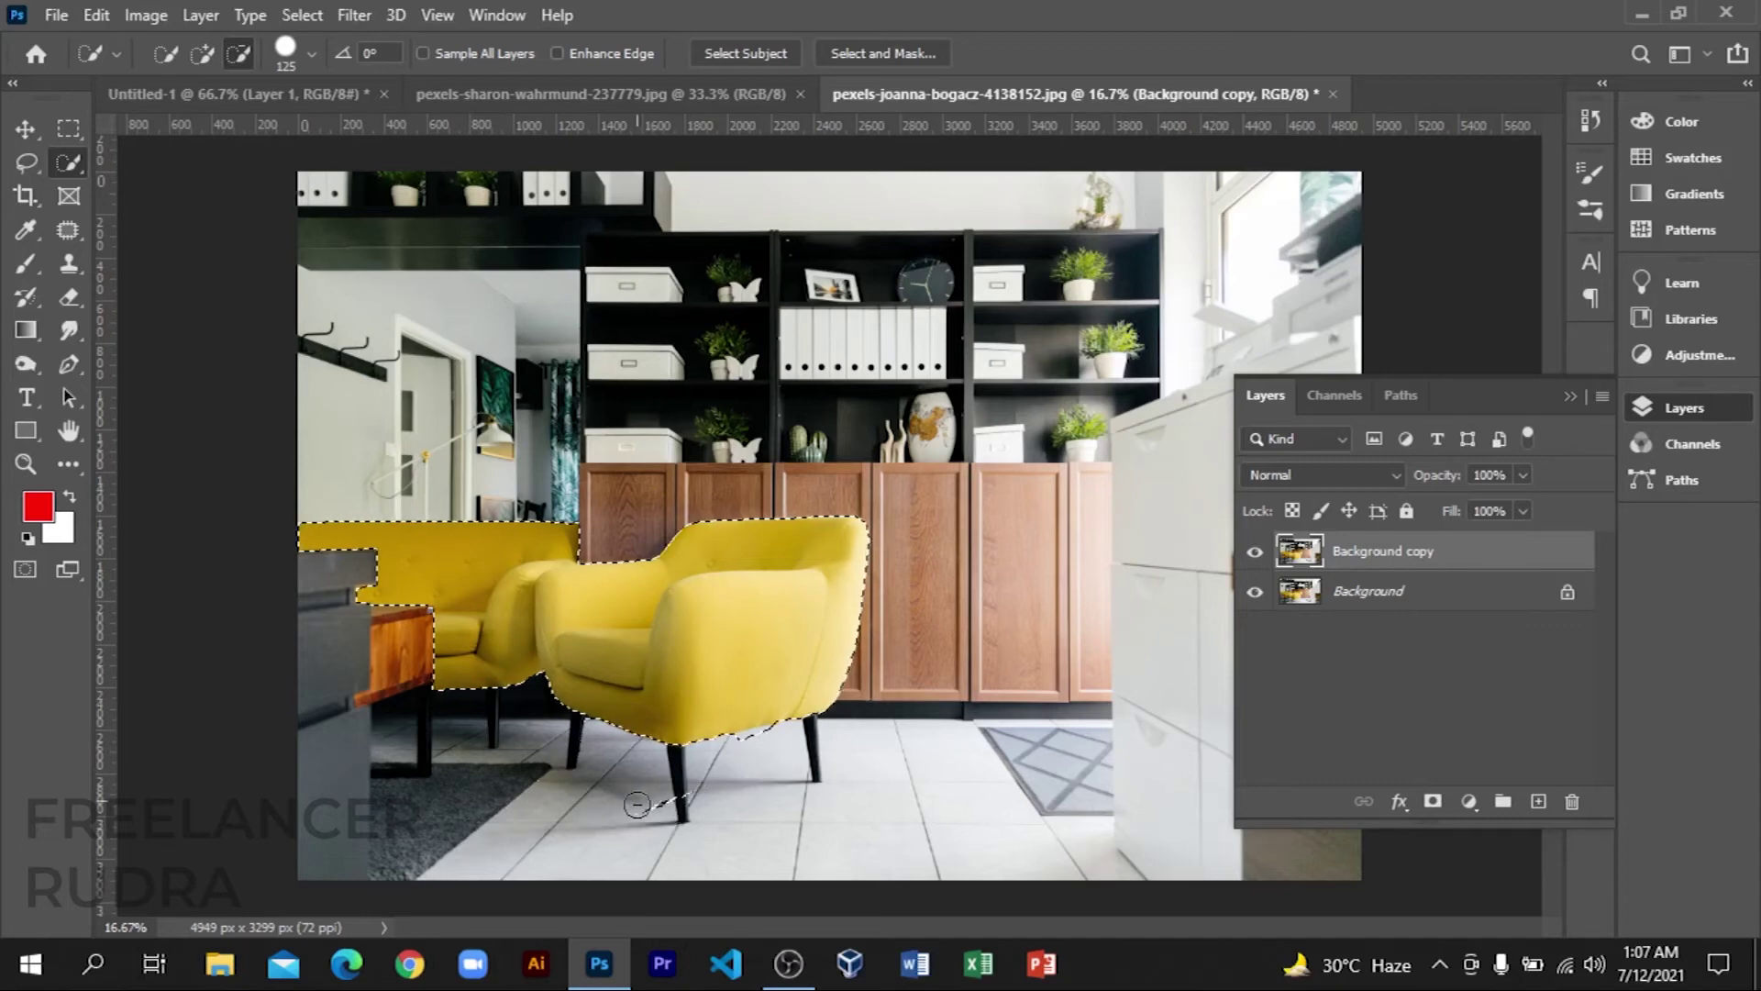
drag(706, 745, 761, 747)
key(ctrl+d)
Step: Reselect the yellow armchair and sofa, and start picking blue #0b05ff as foreground colour
drag(665, 579, 664, 625)
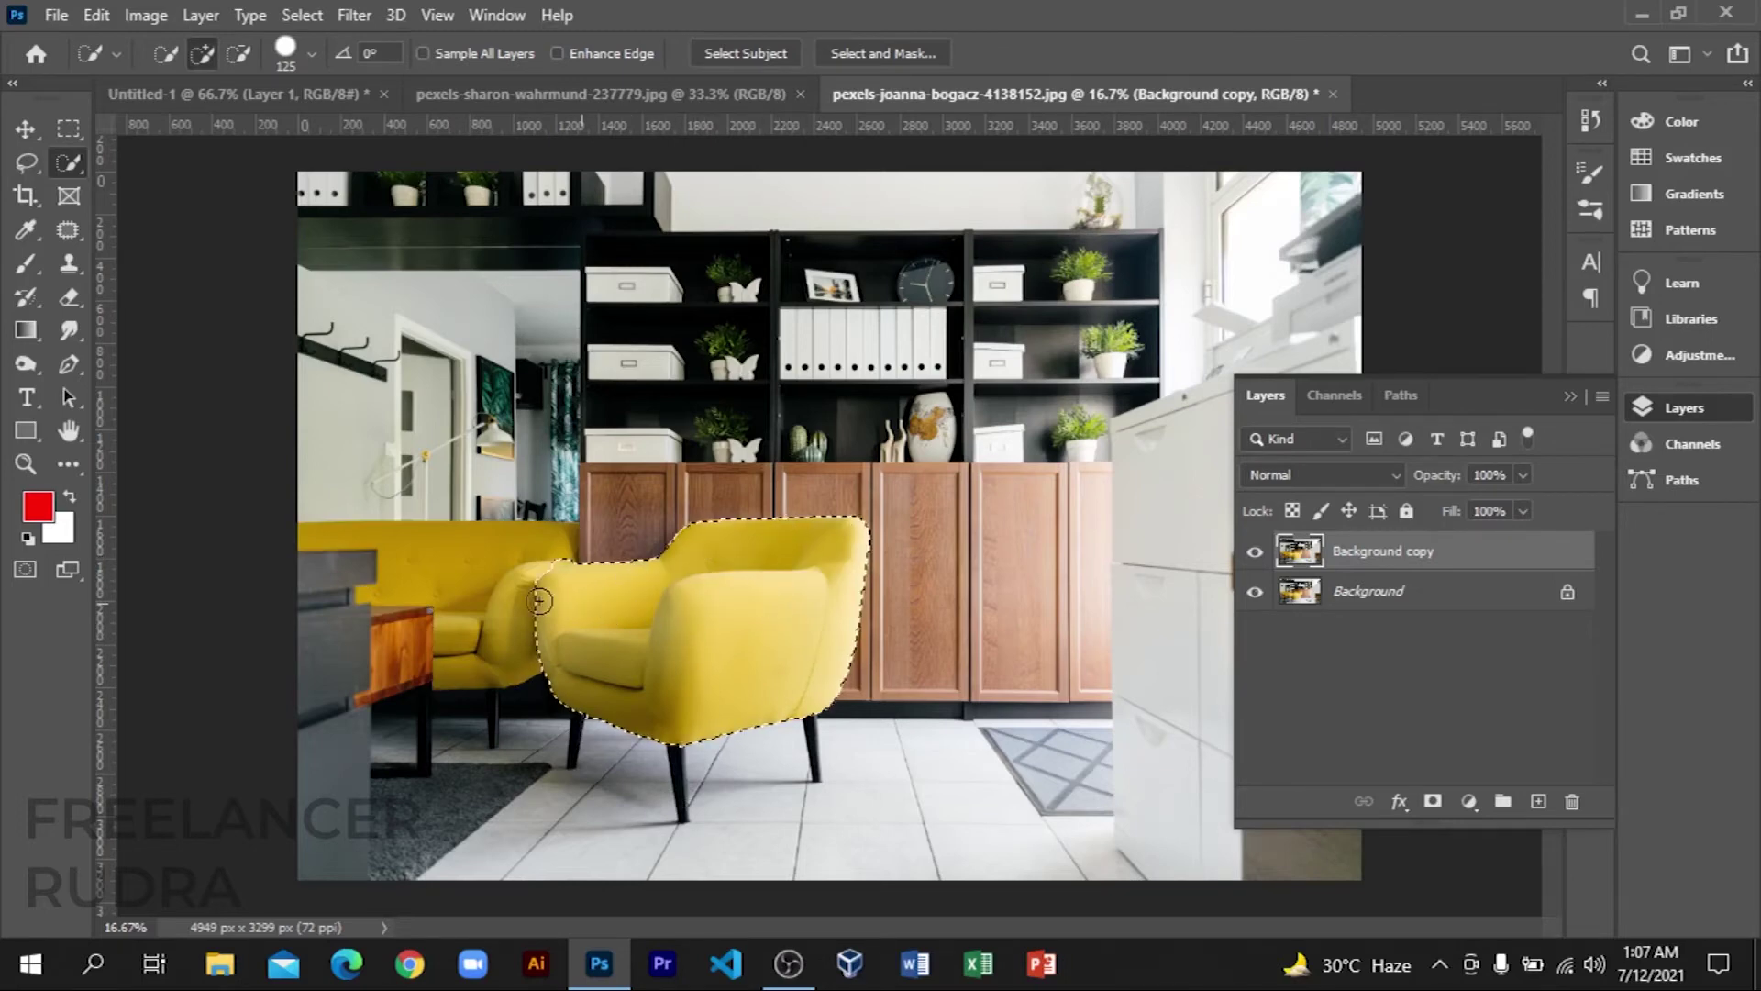
drag(539, 601, 486, 587)
scroll(669, 587, up, 3)
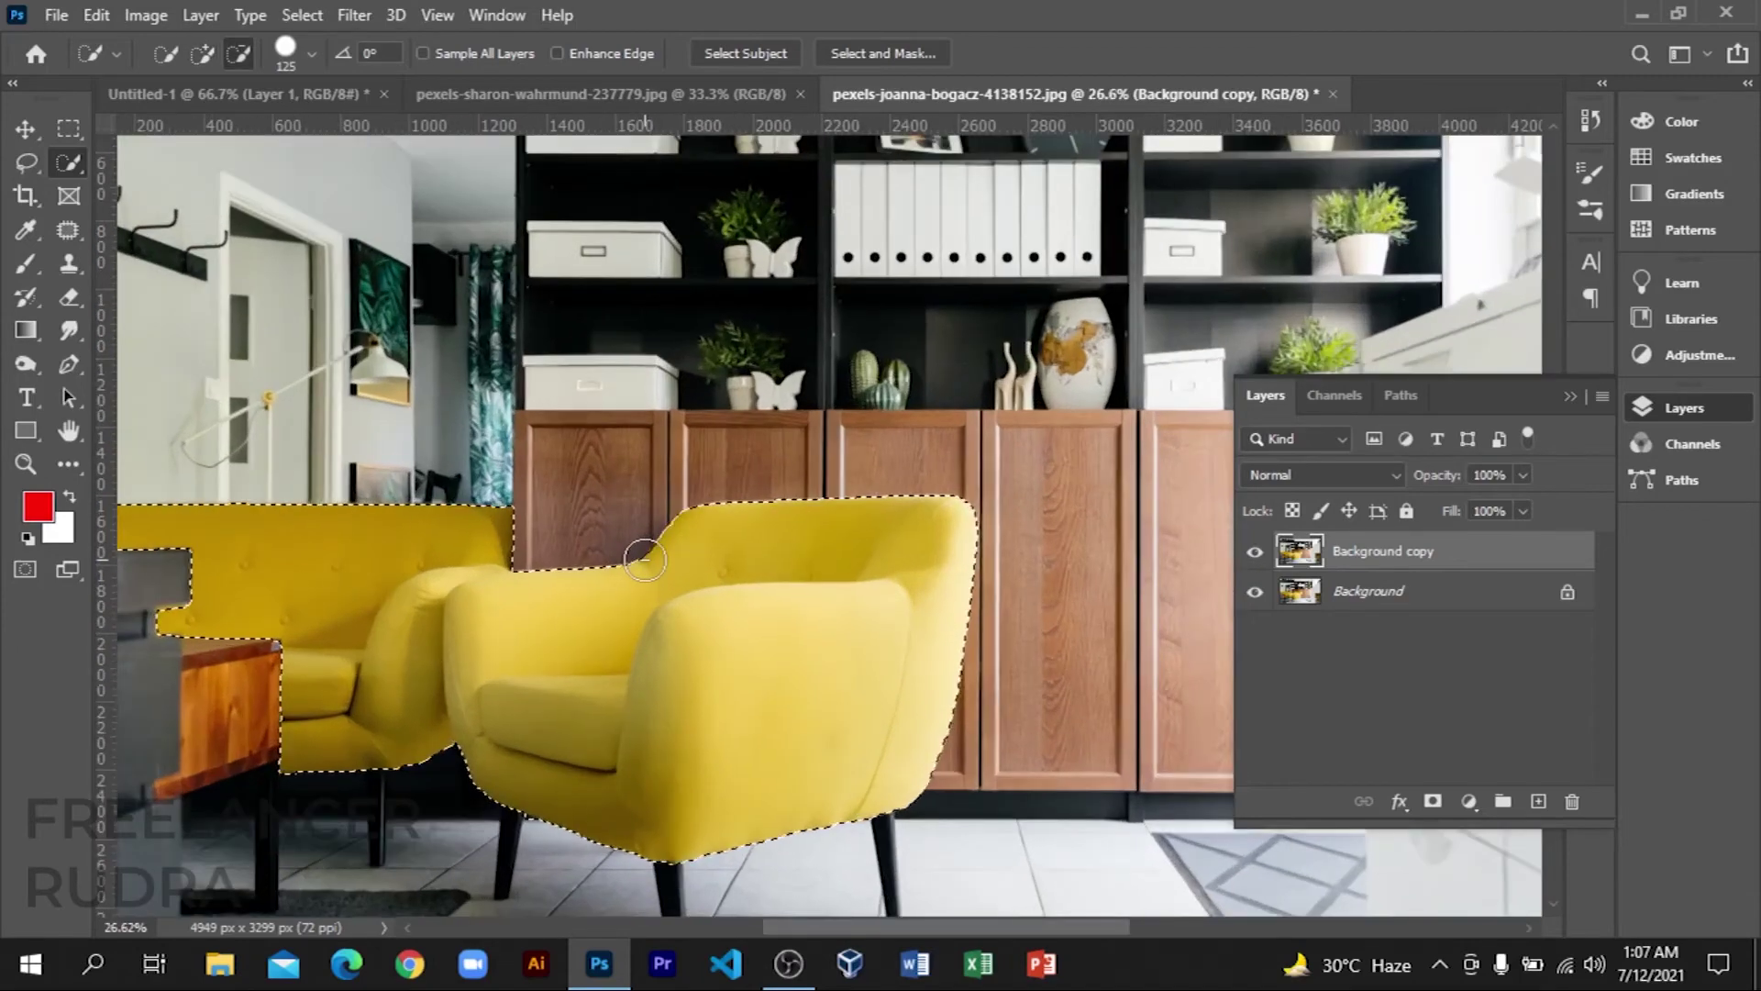
scroll(645, 560, down, 1)
scroll(635, 574, down, 1)
scroll(626, 586, down, 1)
scroll(615, 598, down, 1)
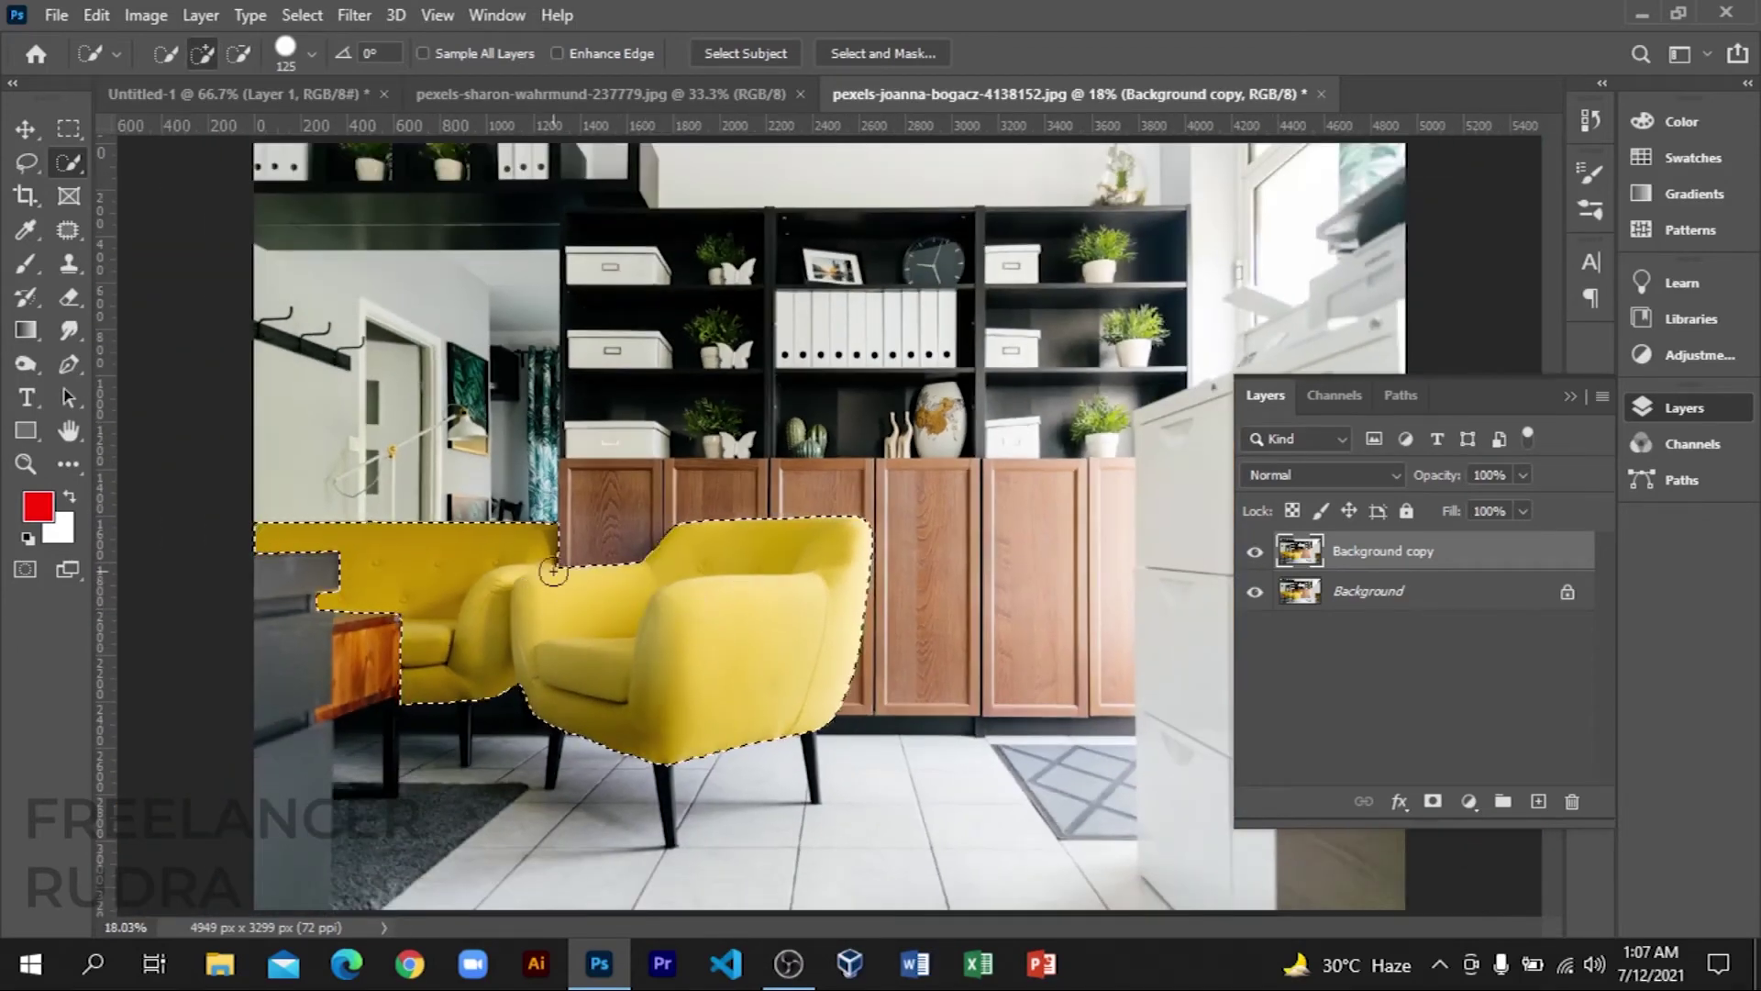
click(39, 505)
drag(1376, 393, 1383, 364)
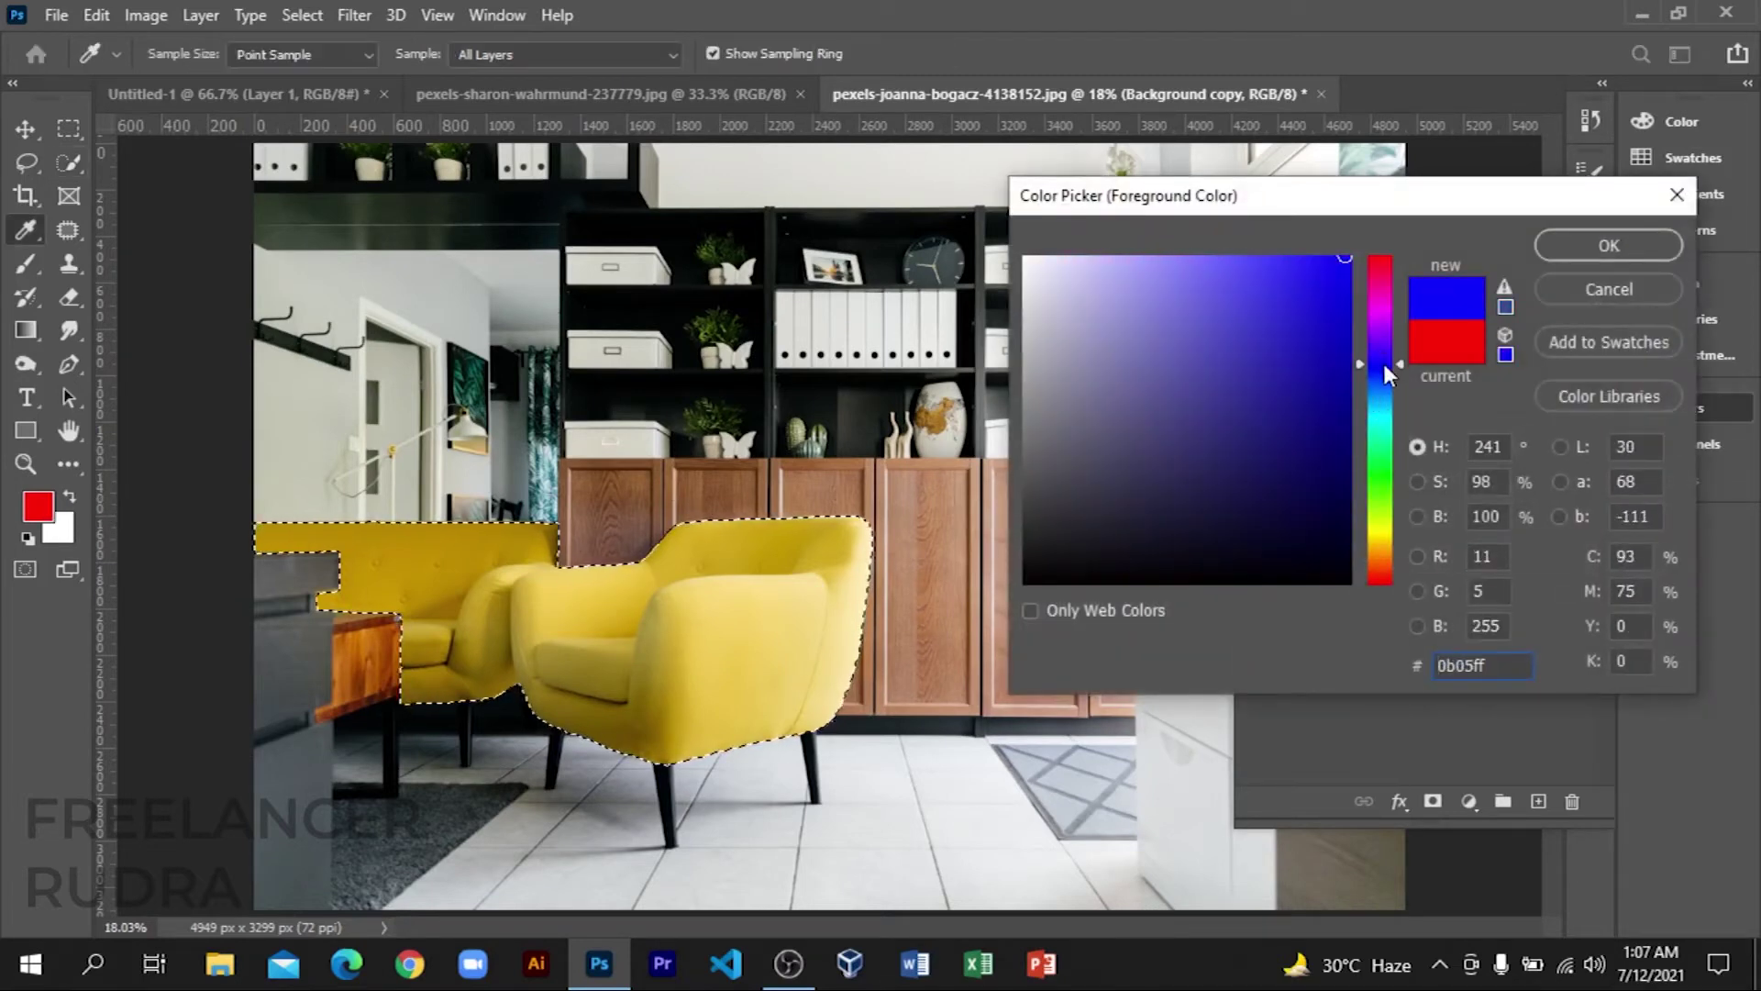
Step: Confirm the blue foreground, preview a blue fill on the selected armchairs, then undo it
click(1559, 246)
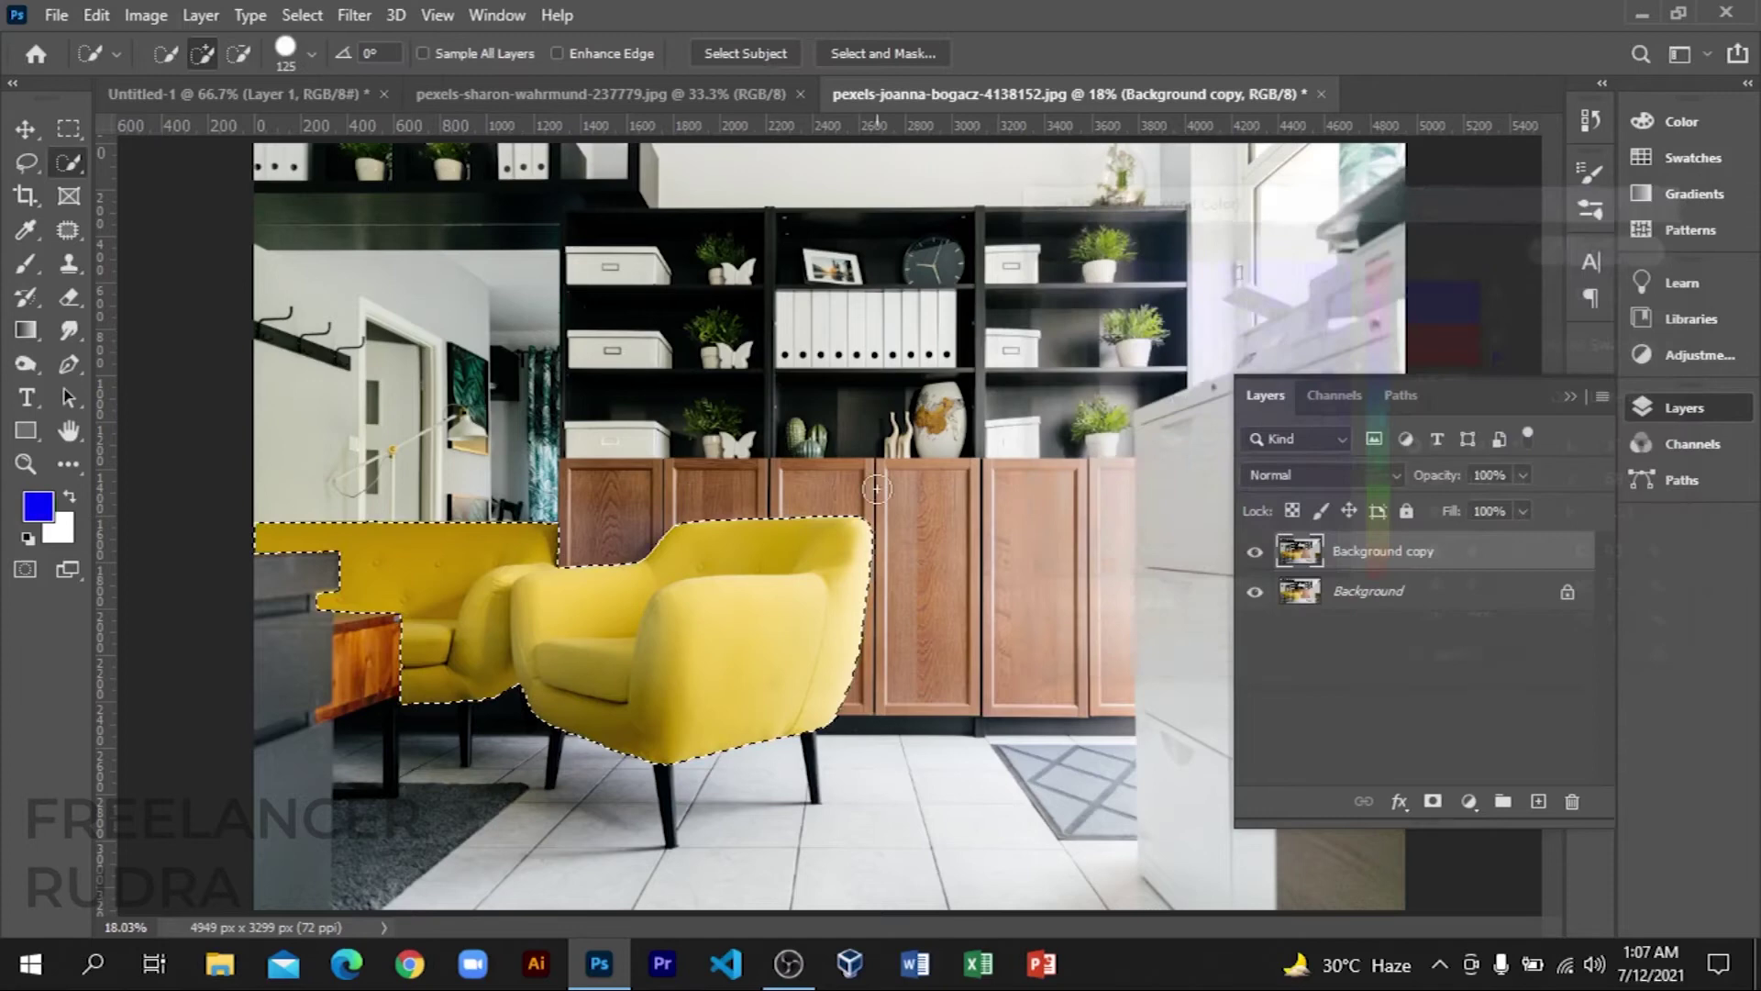
key(alt+BackSpace)
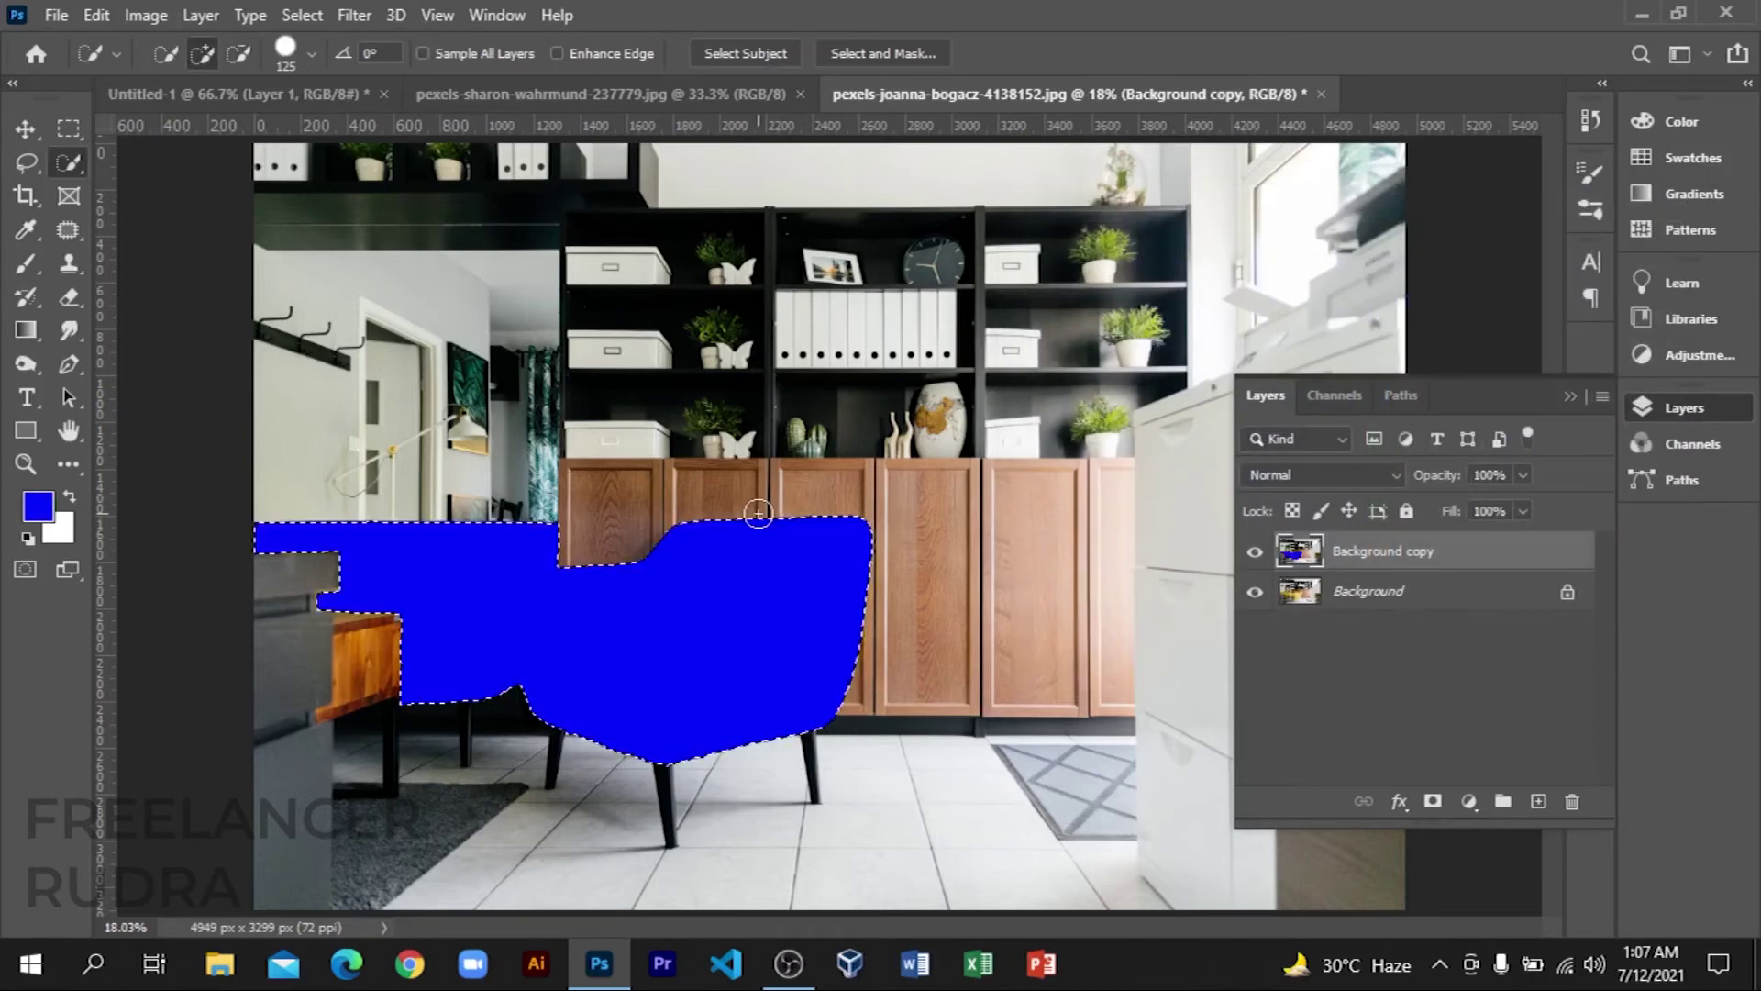
key(ctrl+d)
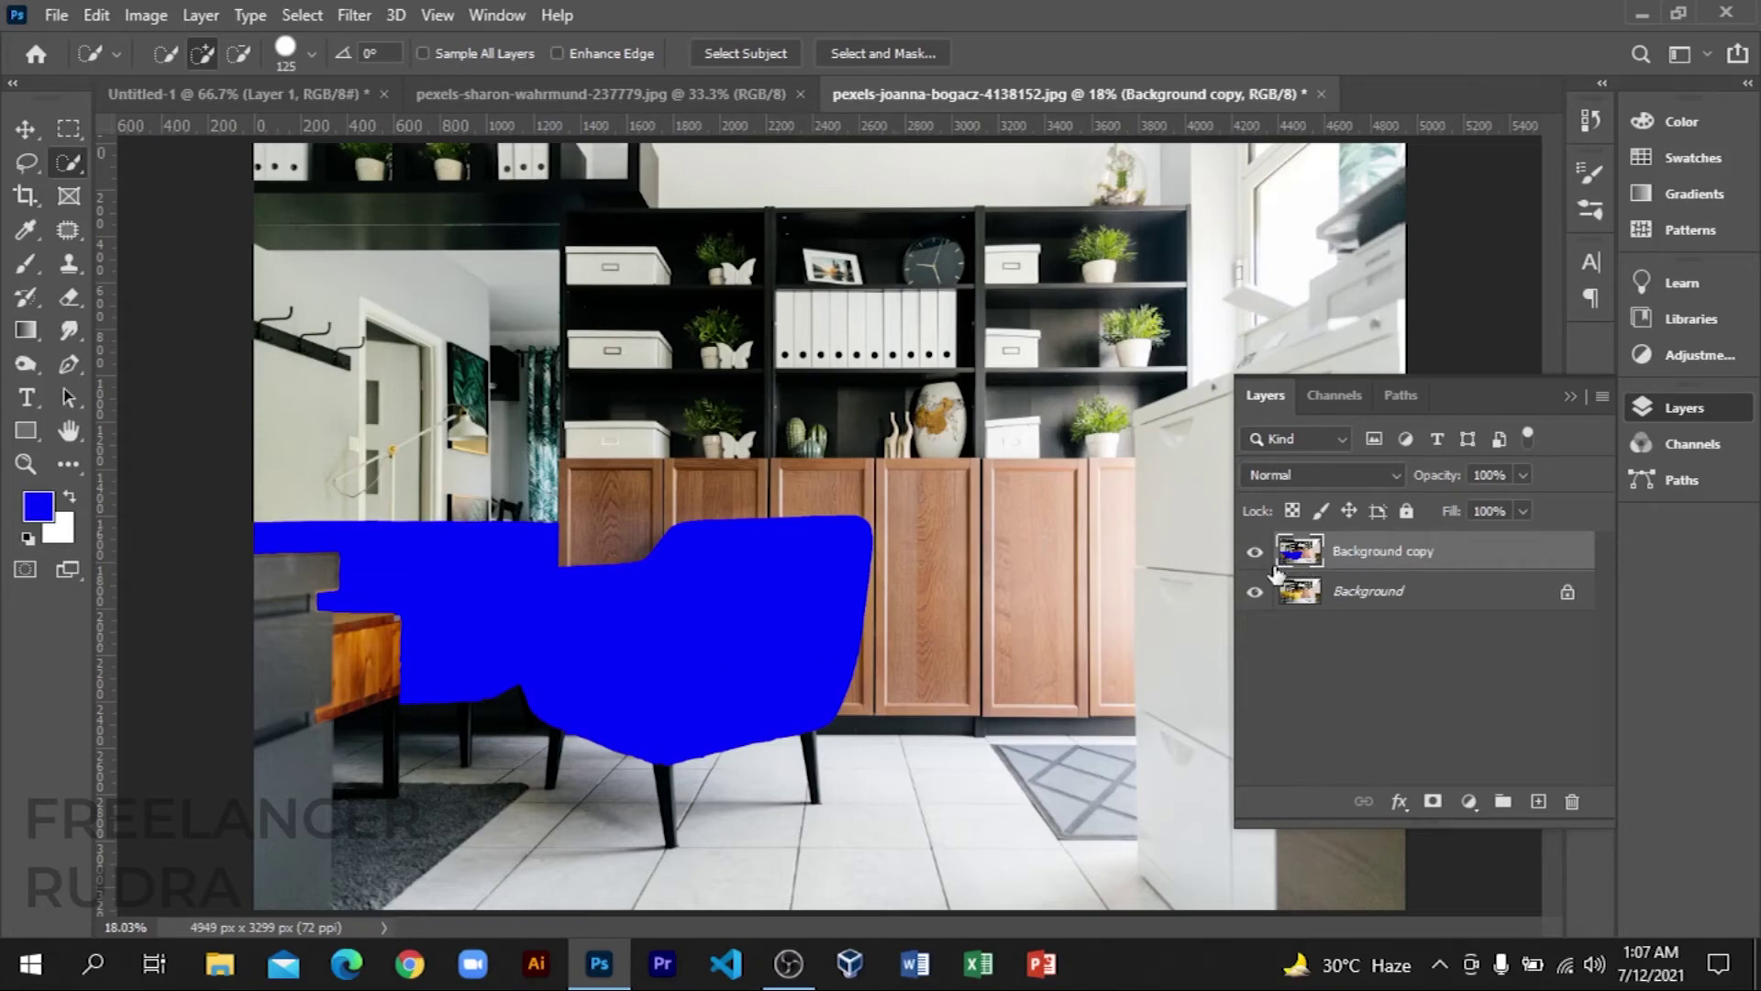
click(713, 604)
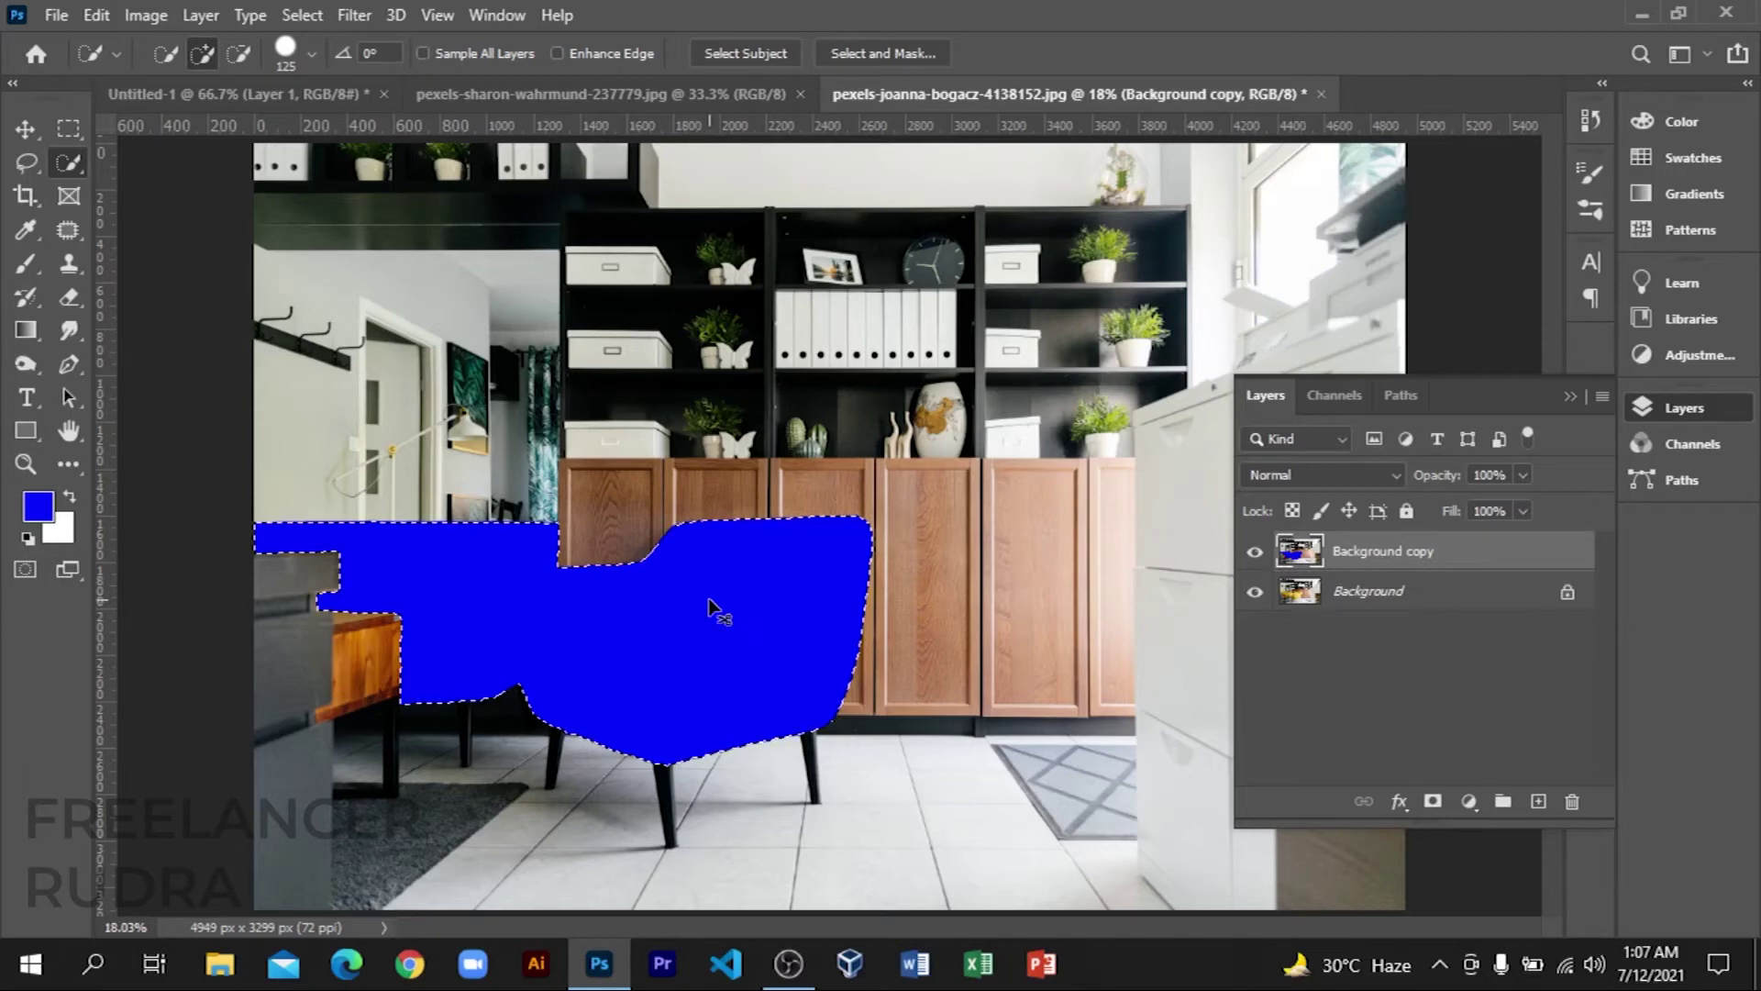
key(Delete)
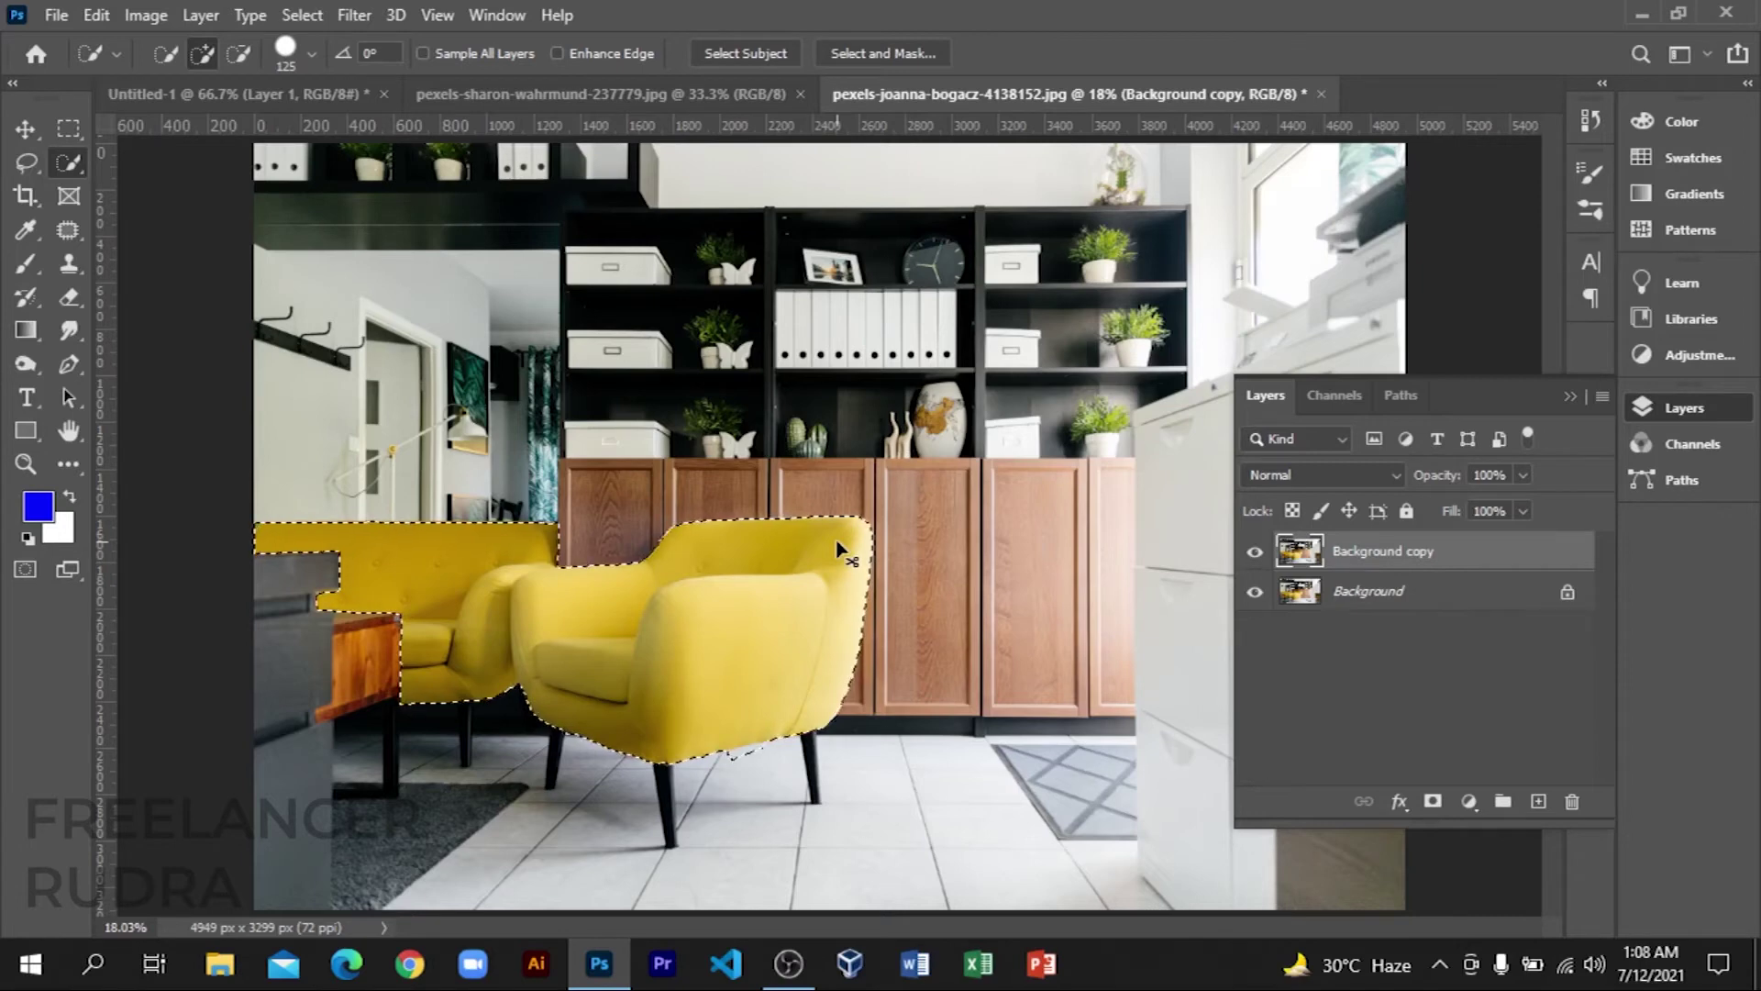
key(alt+BackSpace)
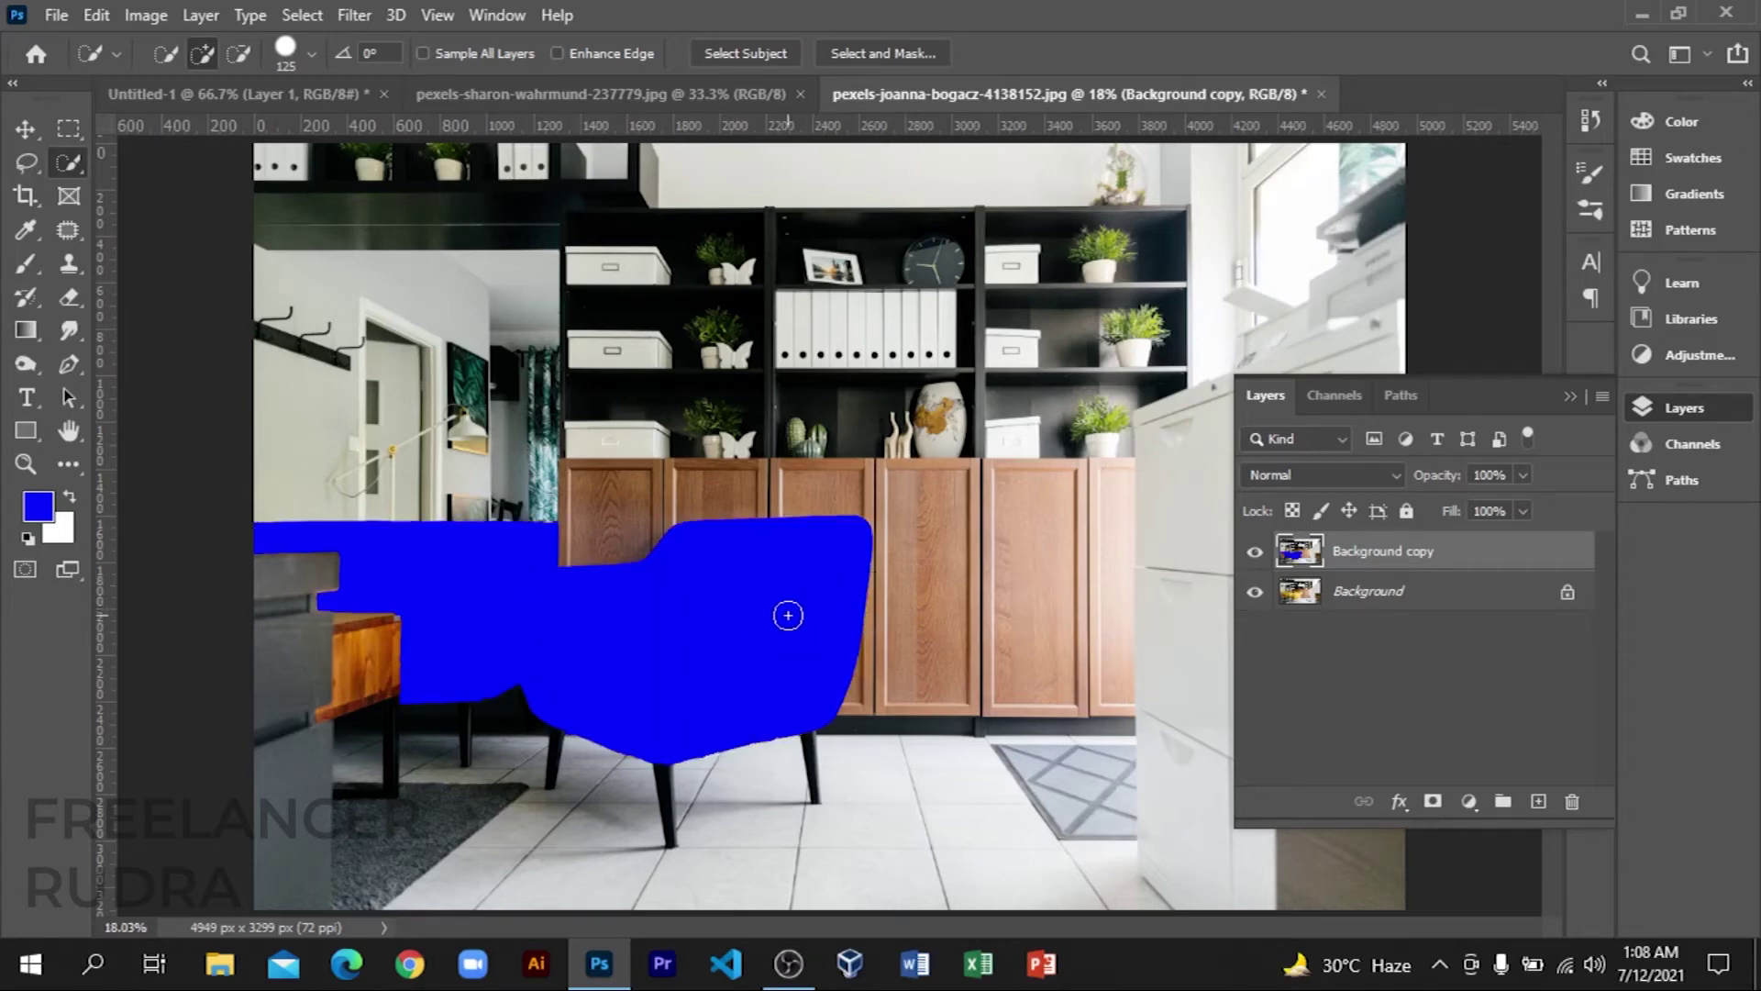
key(ctrl+z)
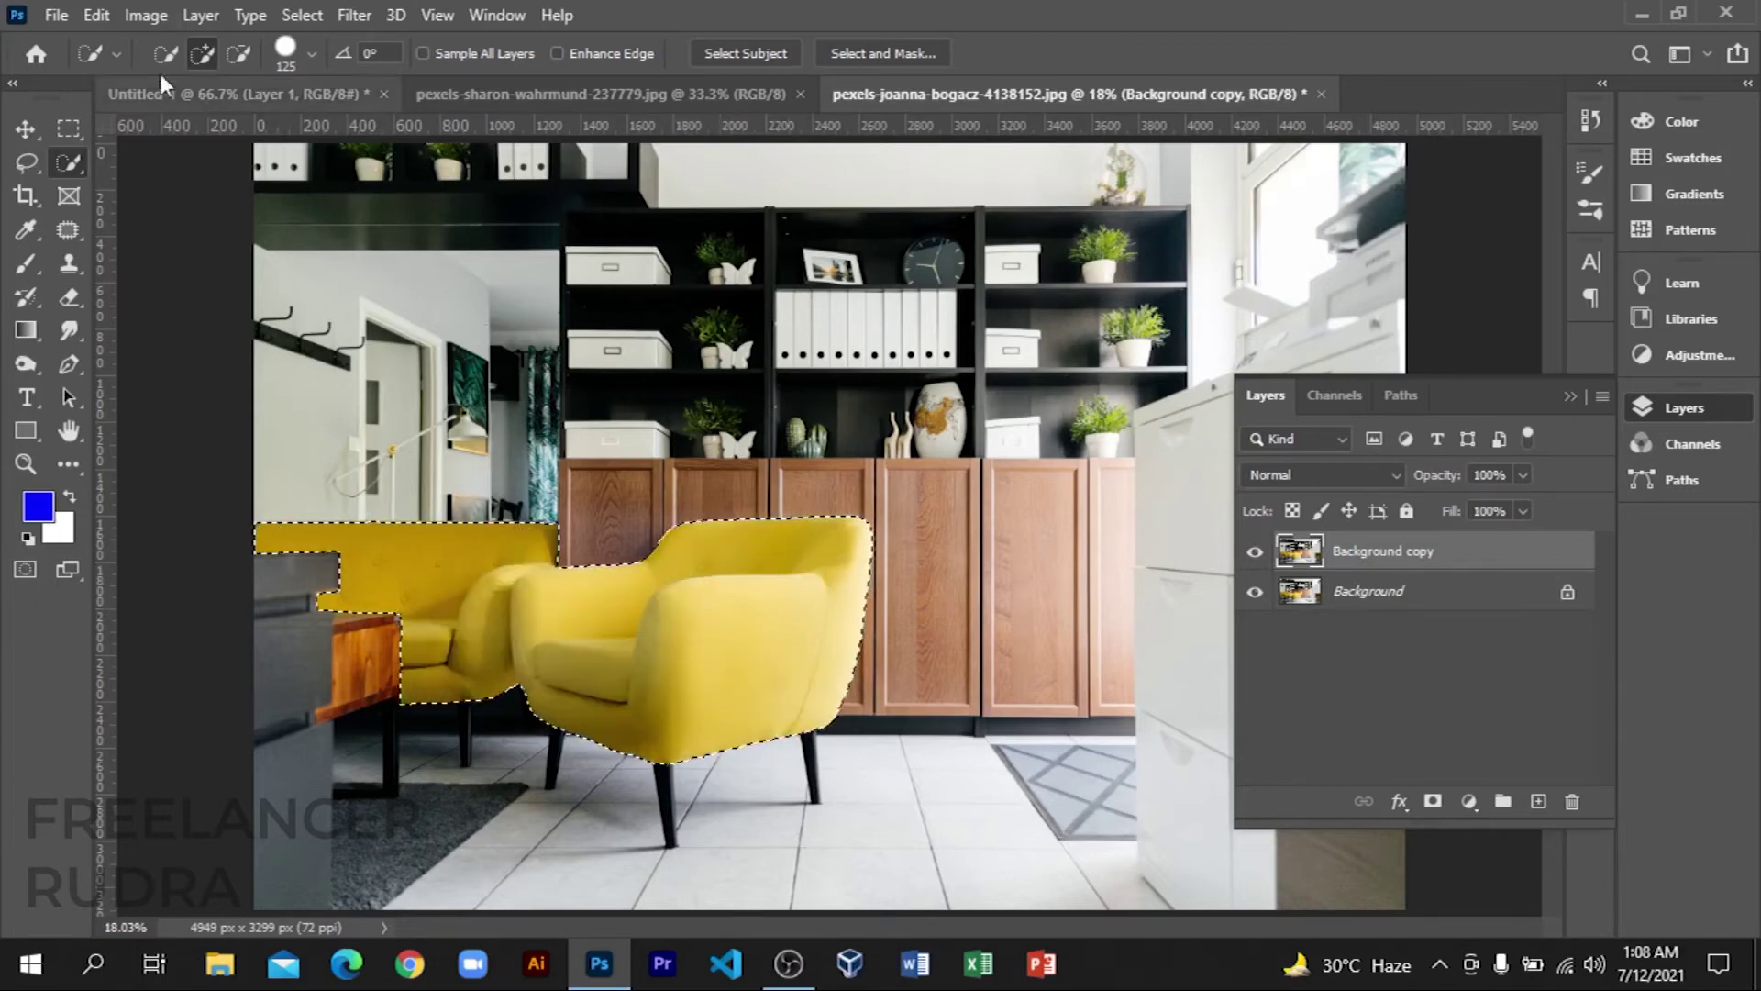
click(96, 18)
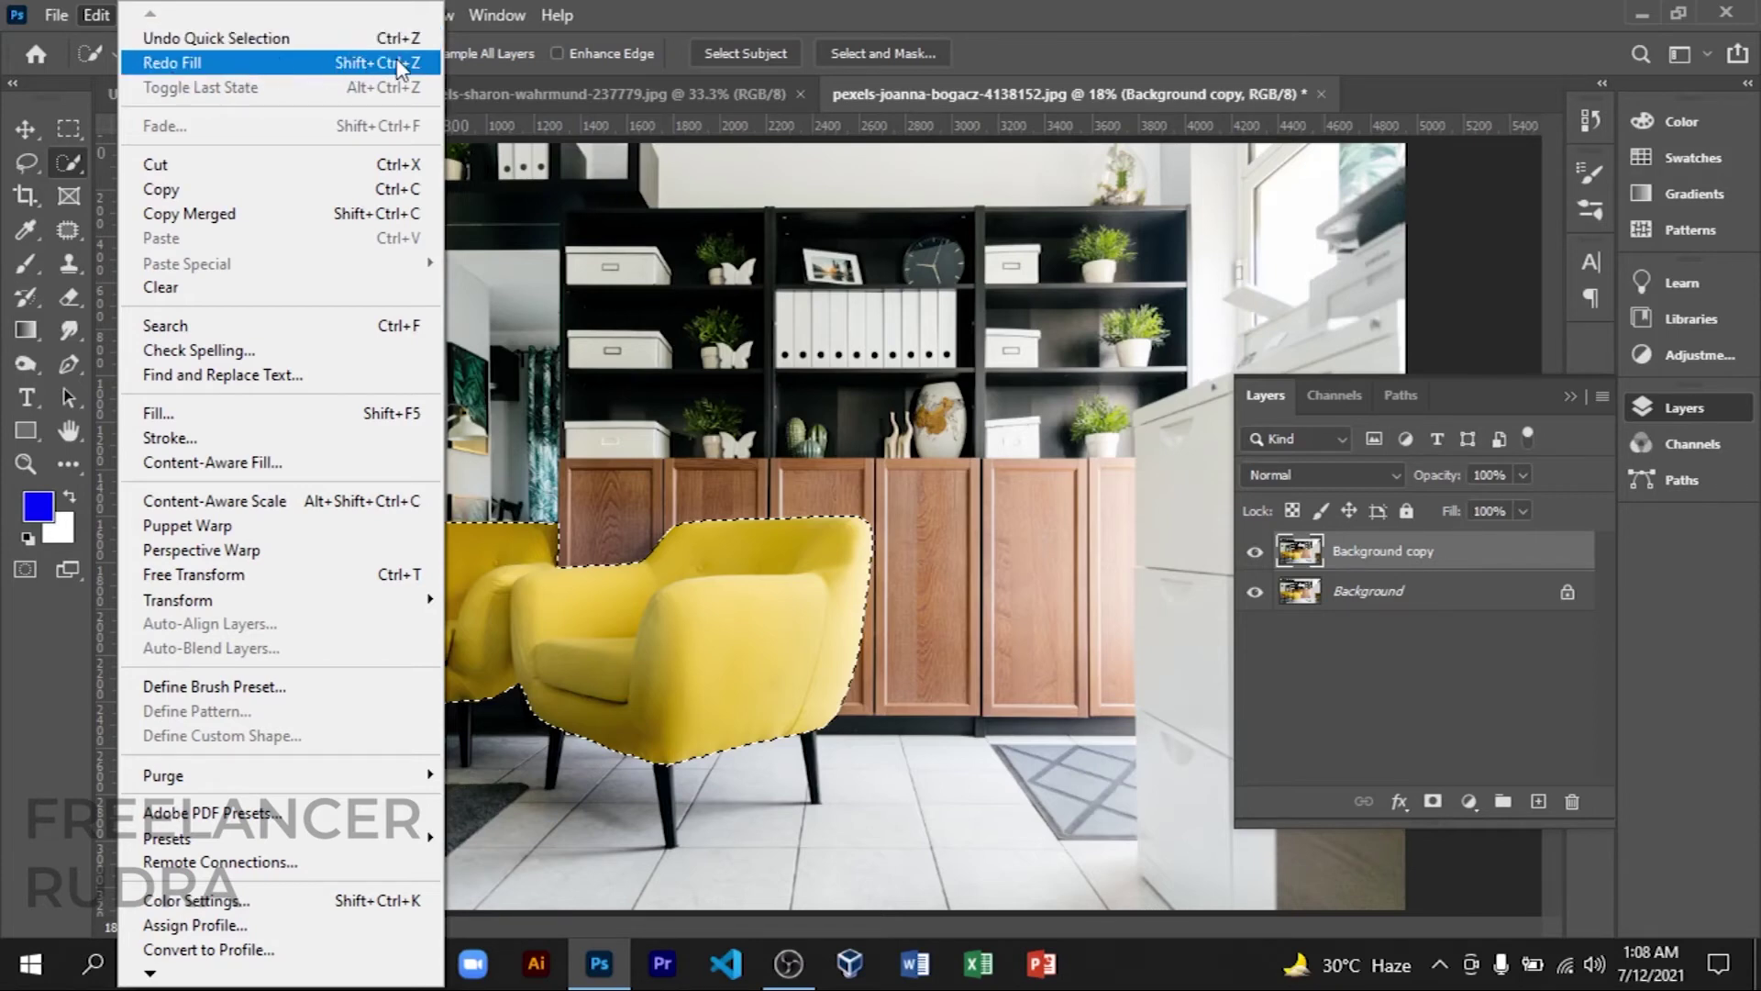
click(421, 65)
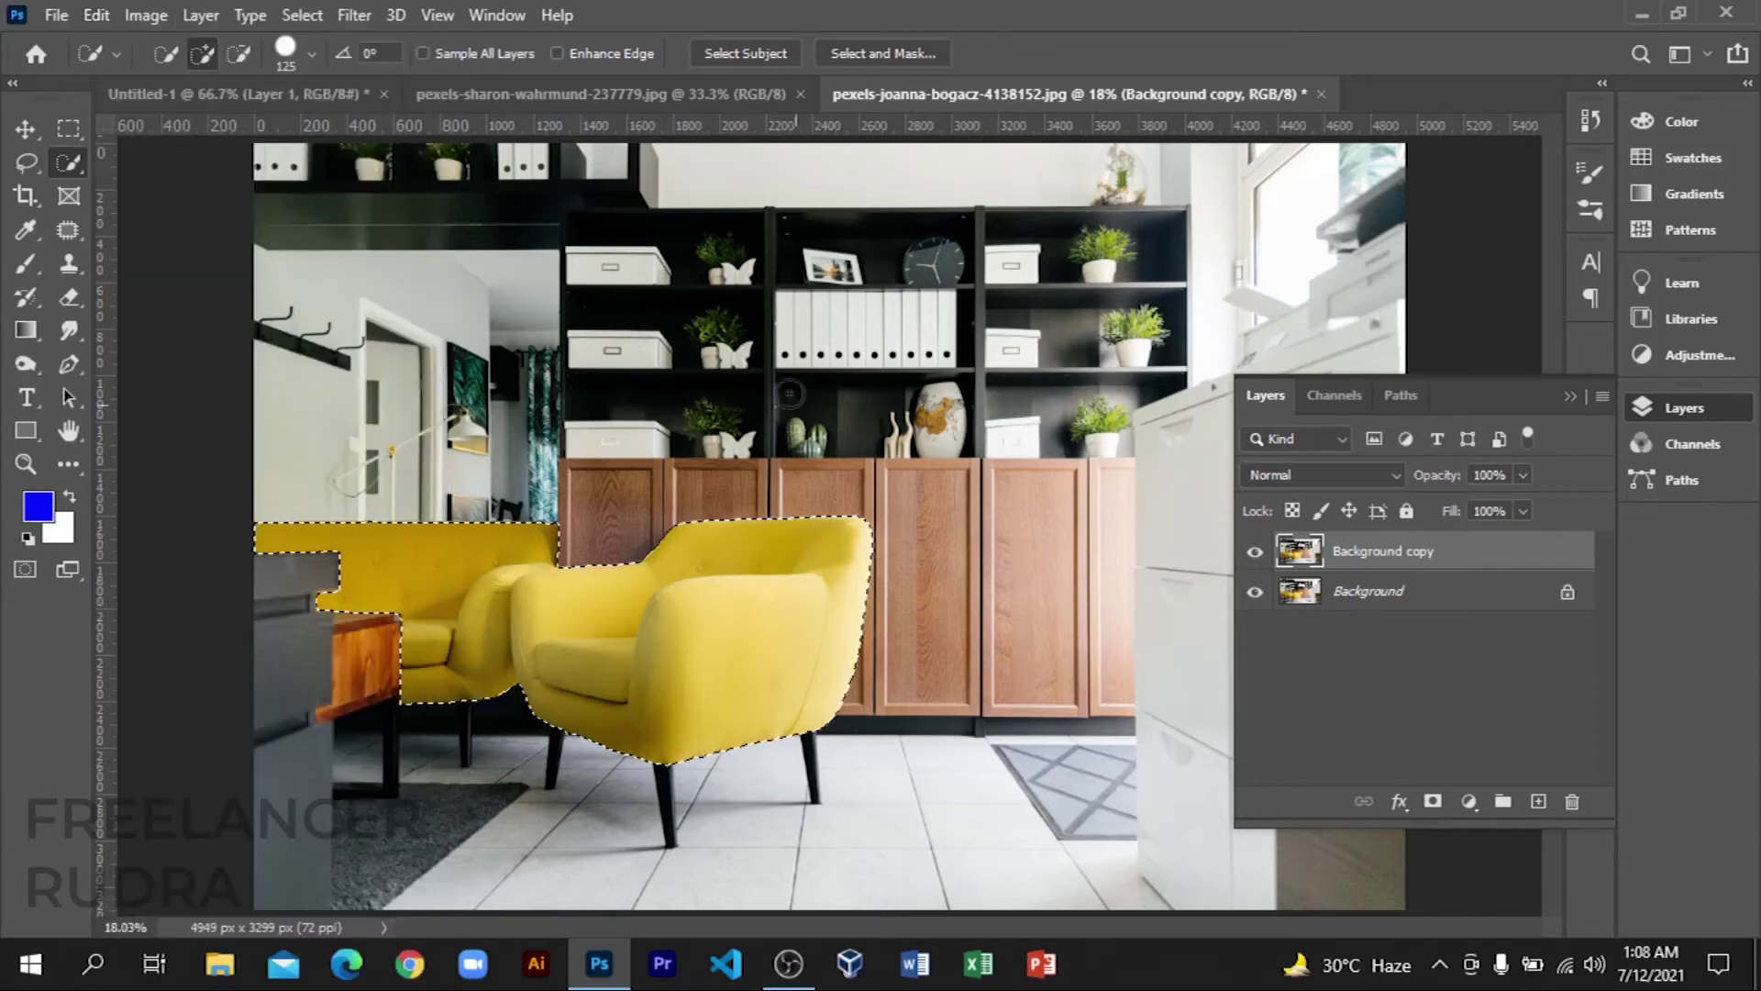
key(ctrl+d)
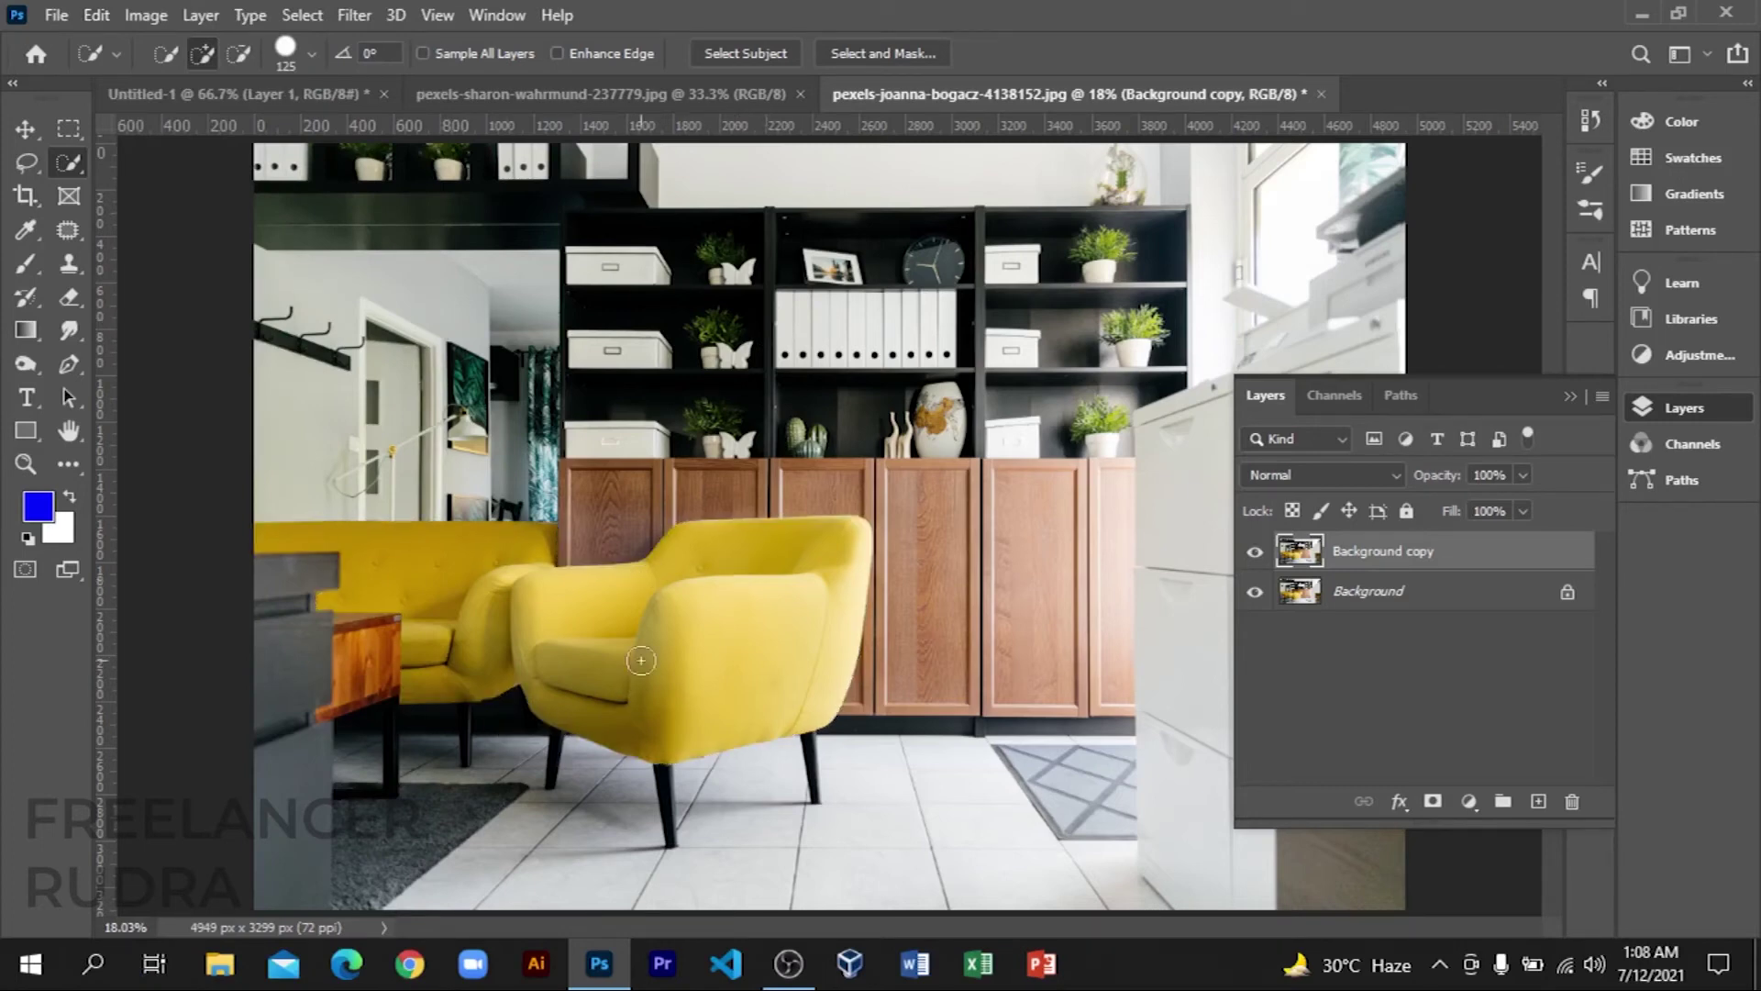
mouse_move(759, 562)
mouse_down()
mouse_move(549, 611)
mouse_move(521, 550)
mouse_up()
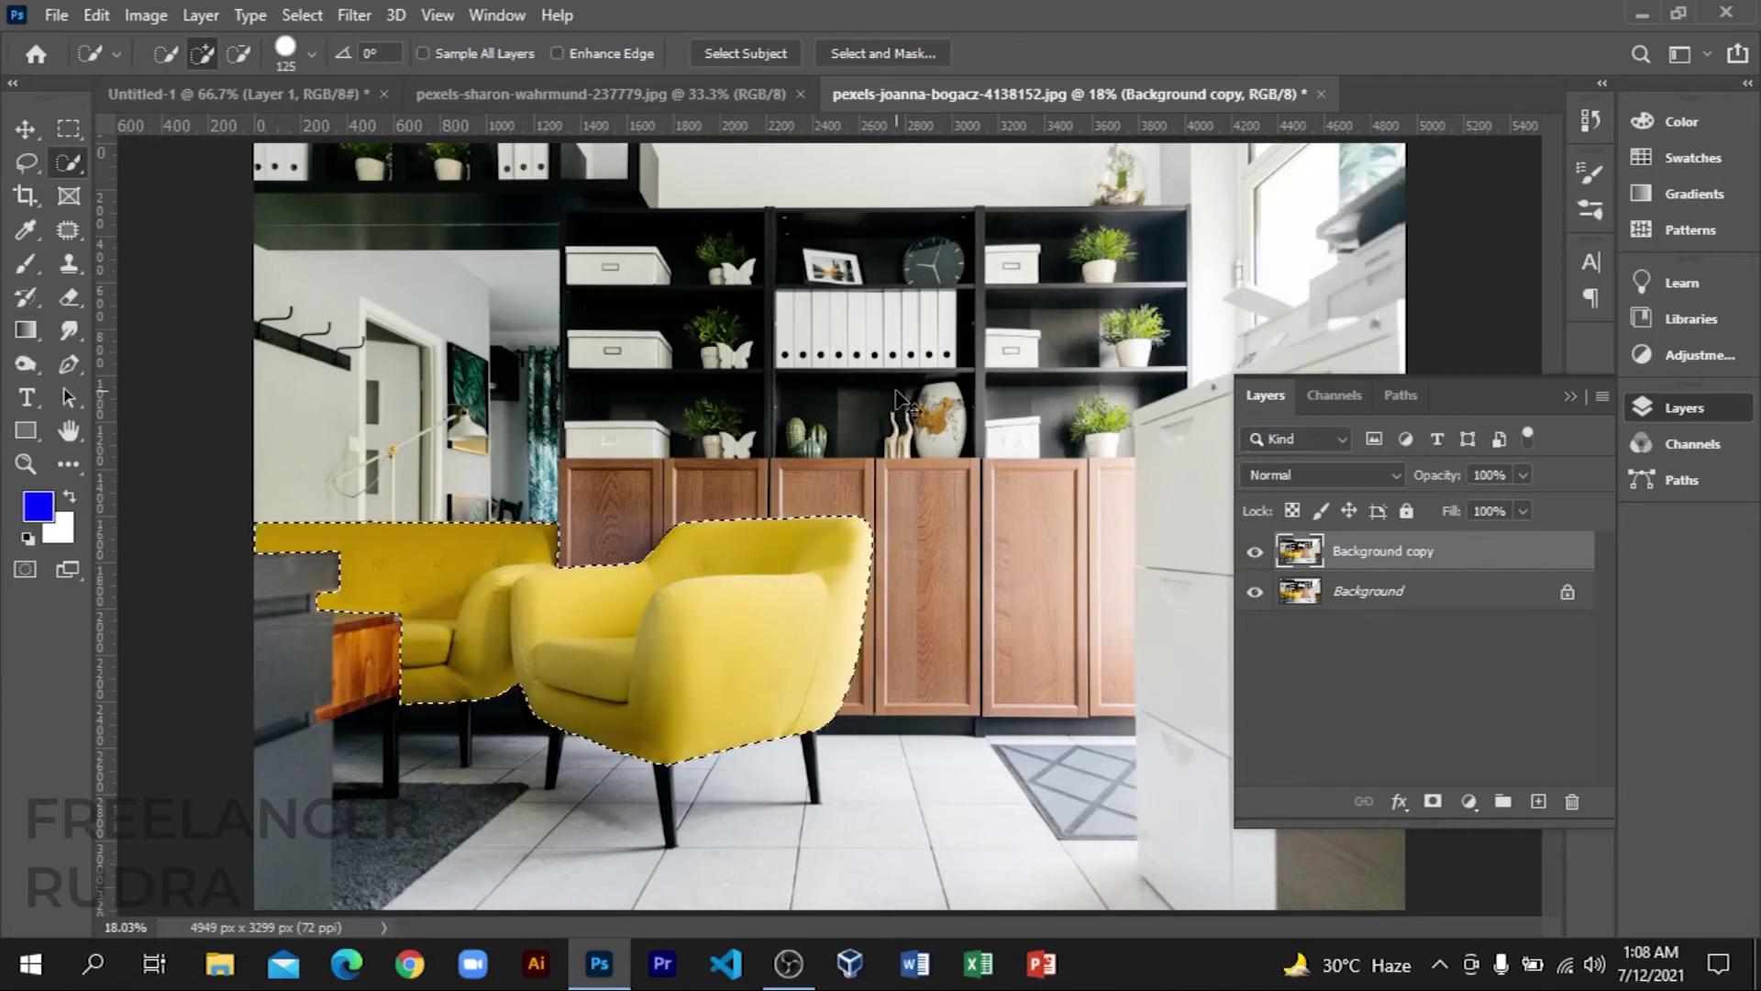
key(ctrl+j)
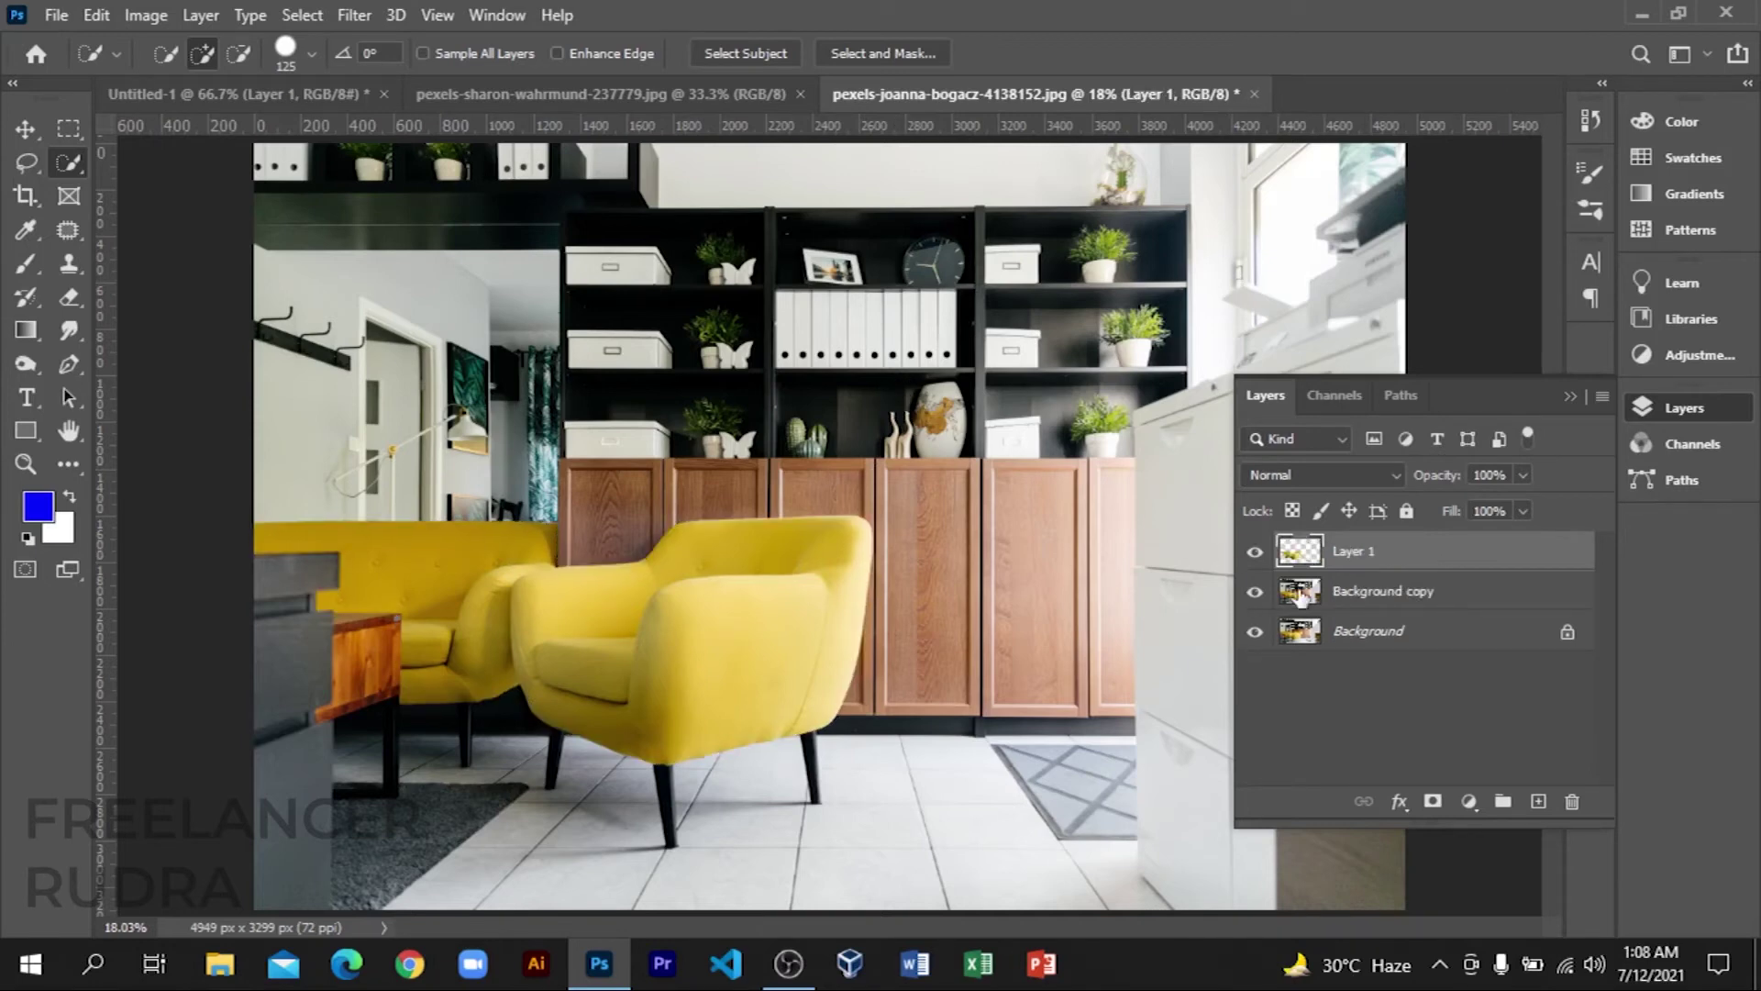
Step: Hide the Background layers, load Layer 1's chair pixels as a selection, fill blue and deselect
click(1256, 632)
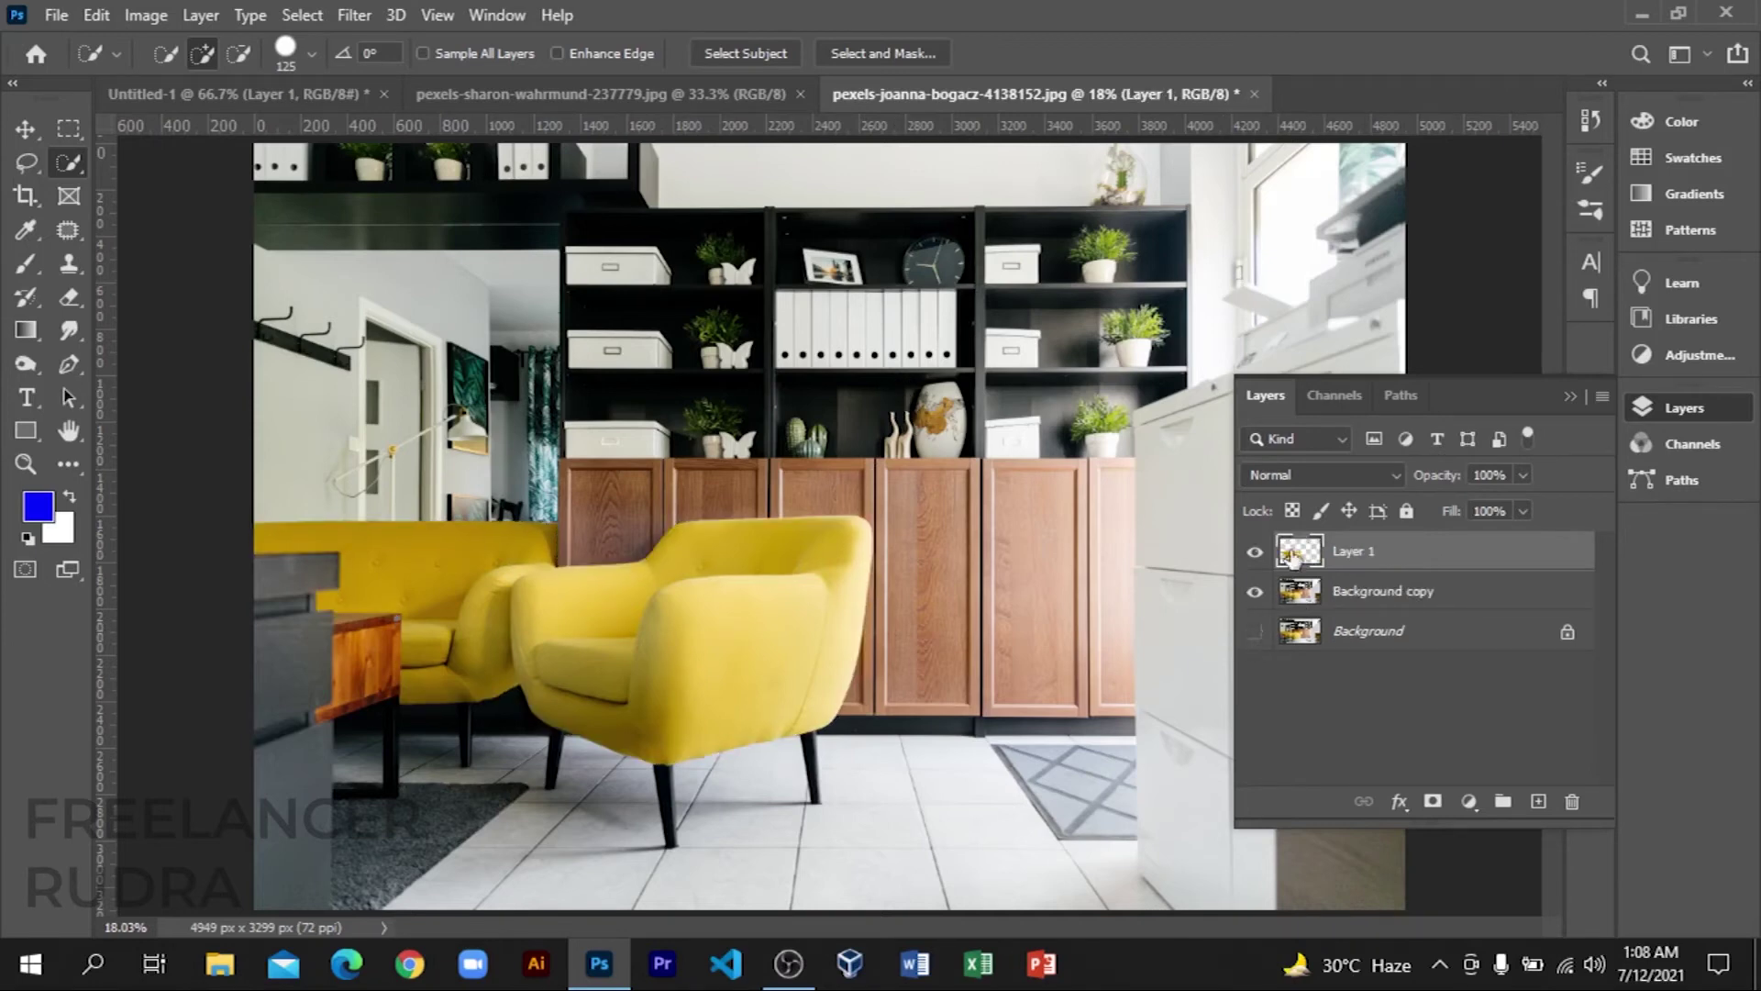
click(1258, 593)
ctrl+click(1306, 555)
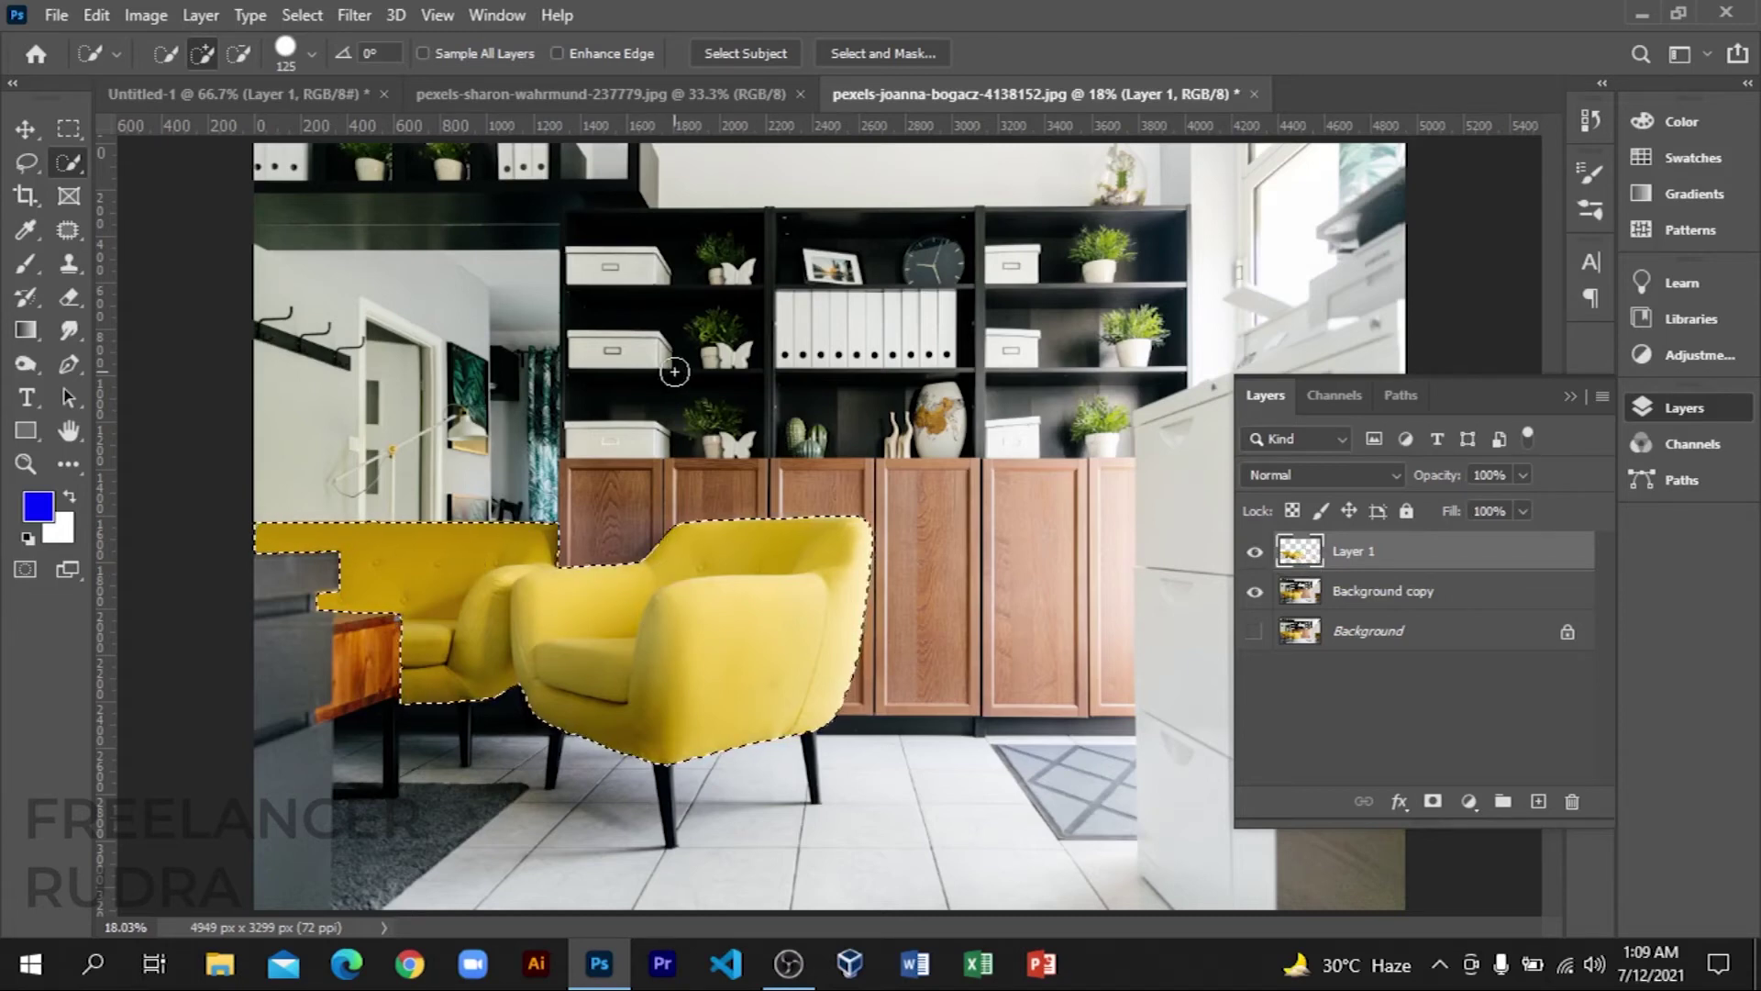
key(alt+BackSpace)
key(ctrl+d)
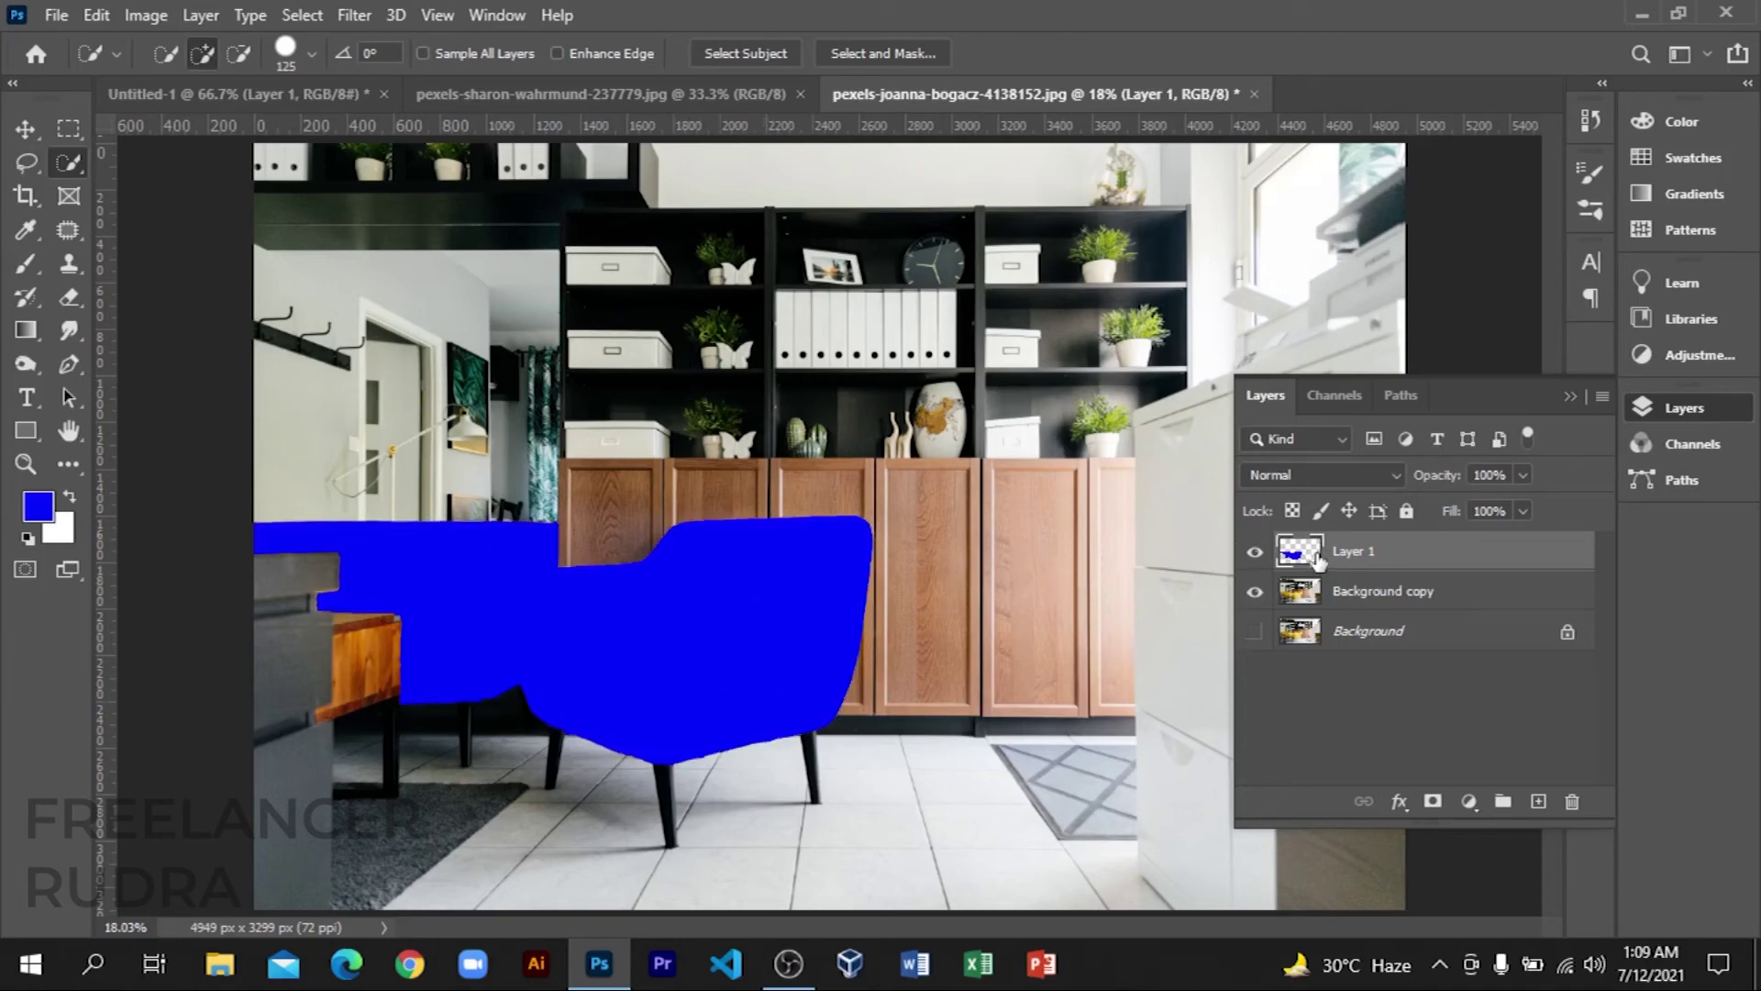
Step: Set Layer 1's blend mode to Color so the armchairs turn blue while keeping shading
click(1312, 472)
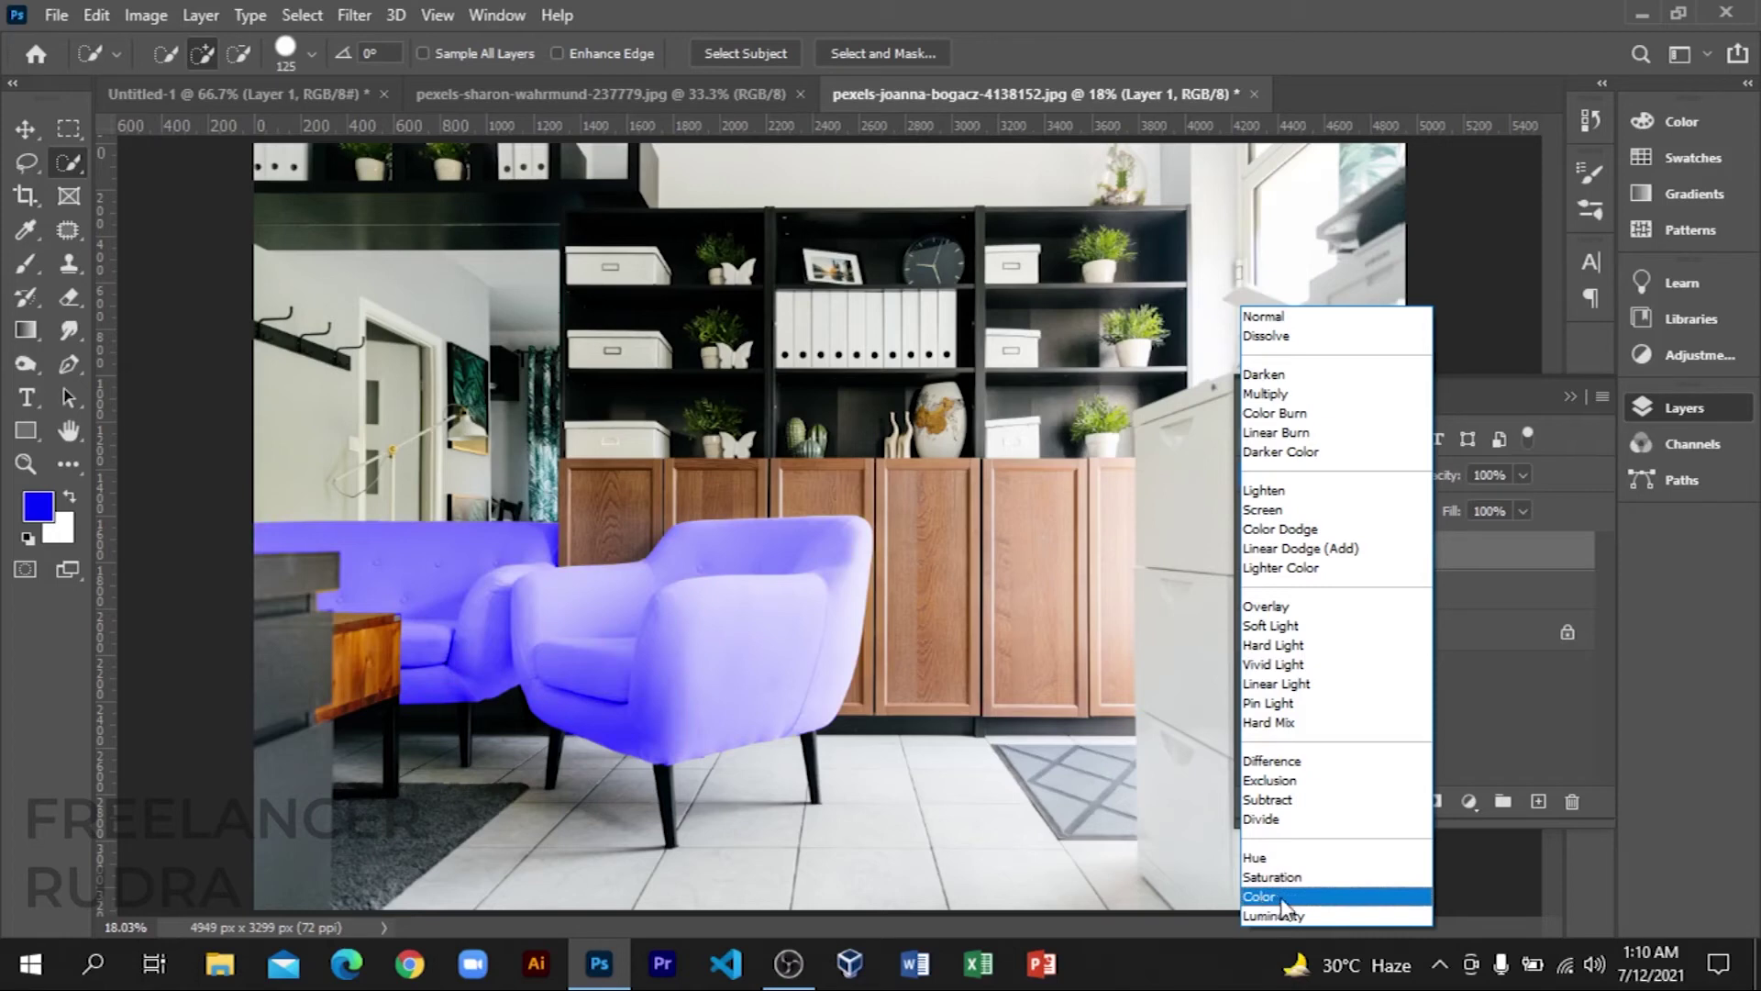
click(1270, 898)
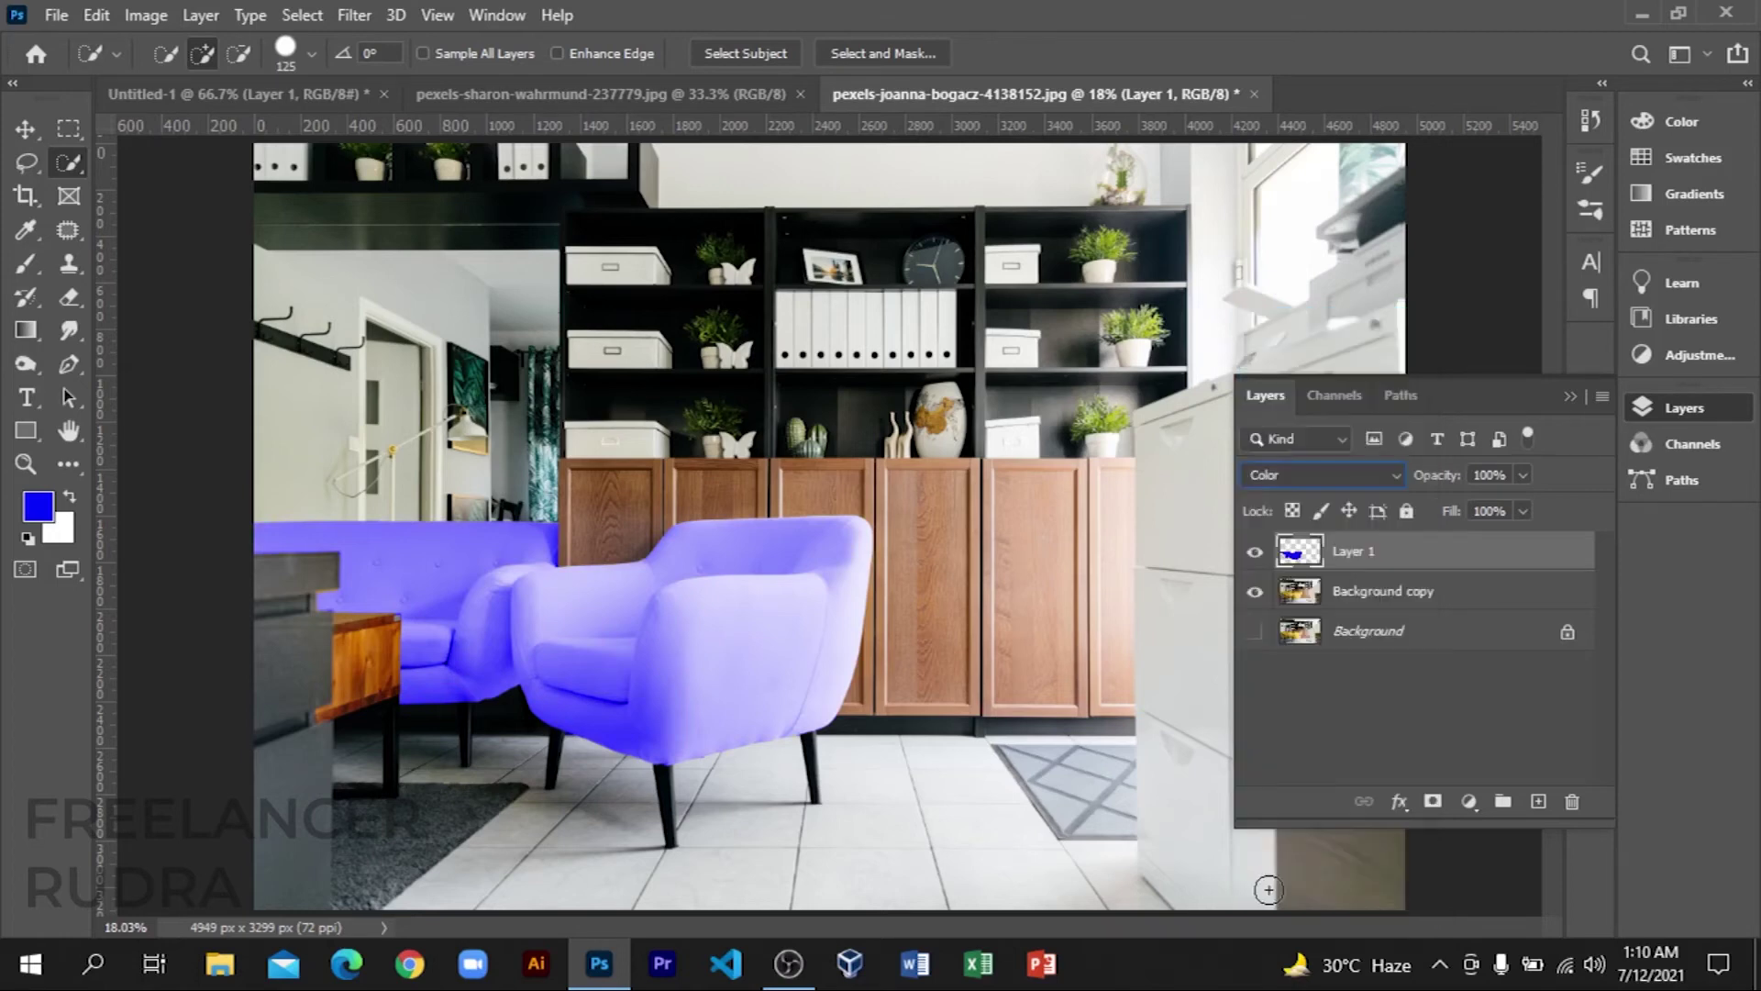
click(24, 128)
scroll(690, 579, up, 5)
scroll(727, 587, down, 3)
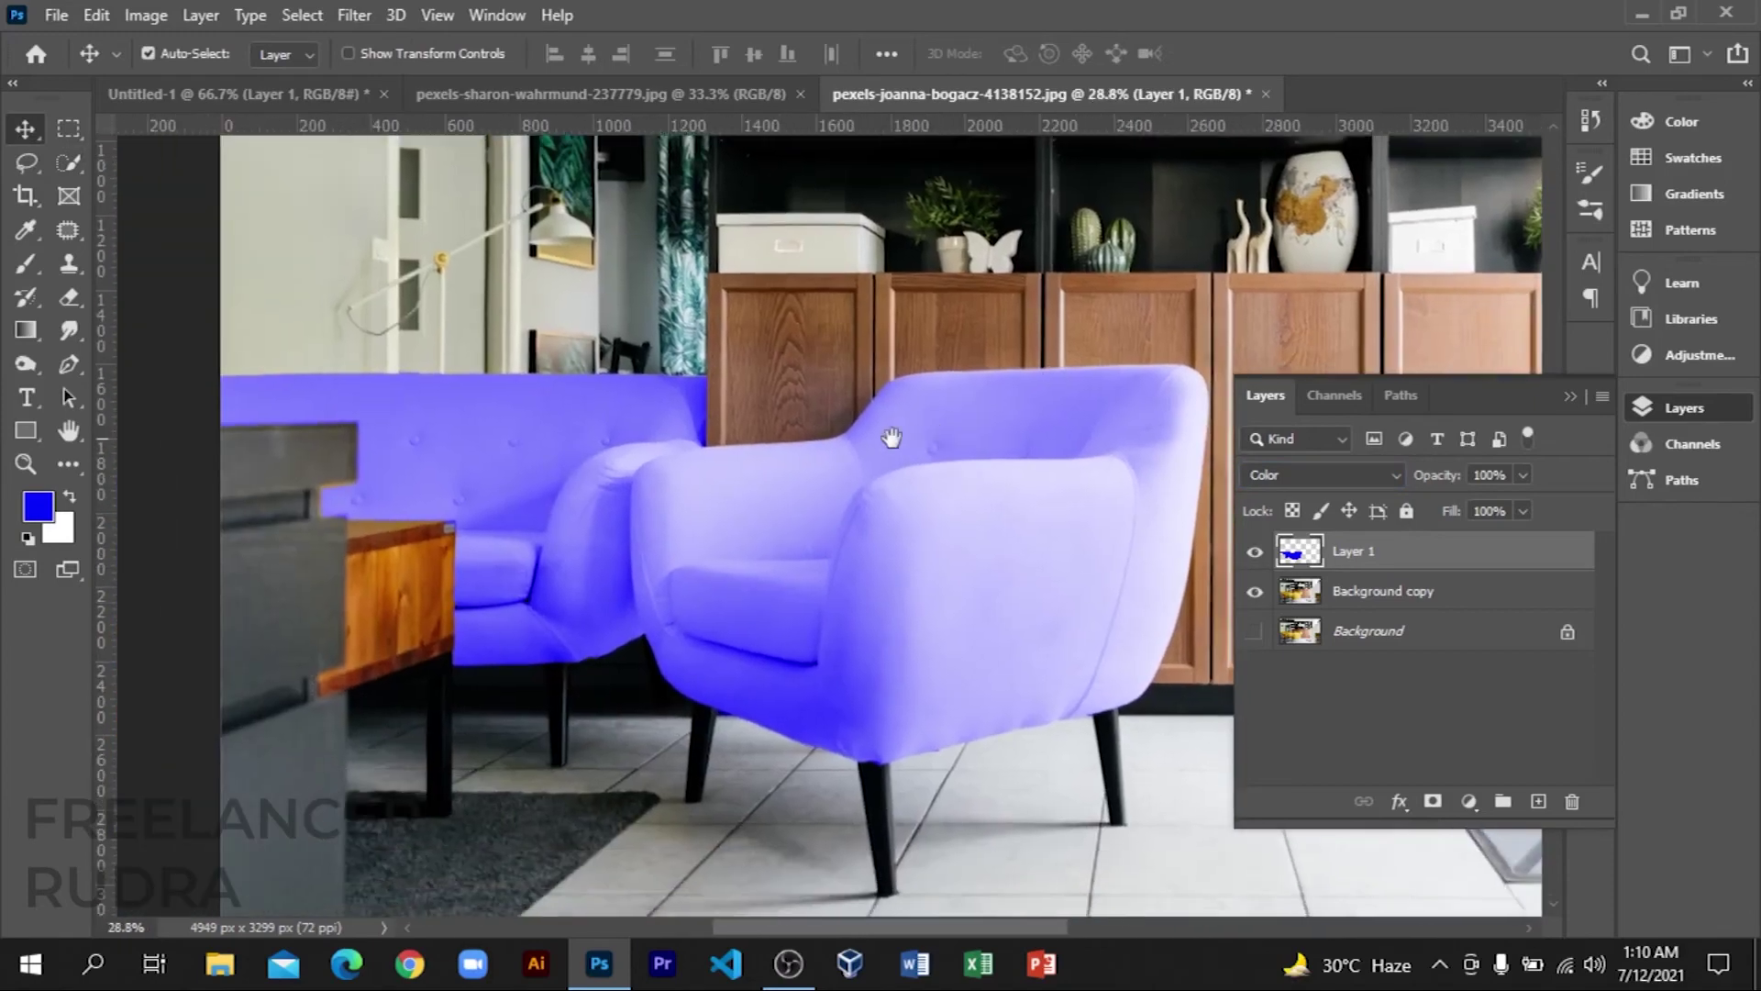
scroll(897, 441, up, 3)
scroll(662, 409, down, 2)
scroll(865, 425, down, 2)
scroll(865, 425, down, 1)
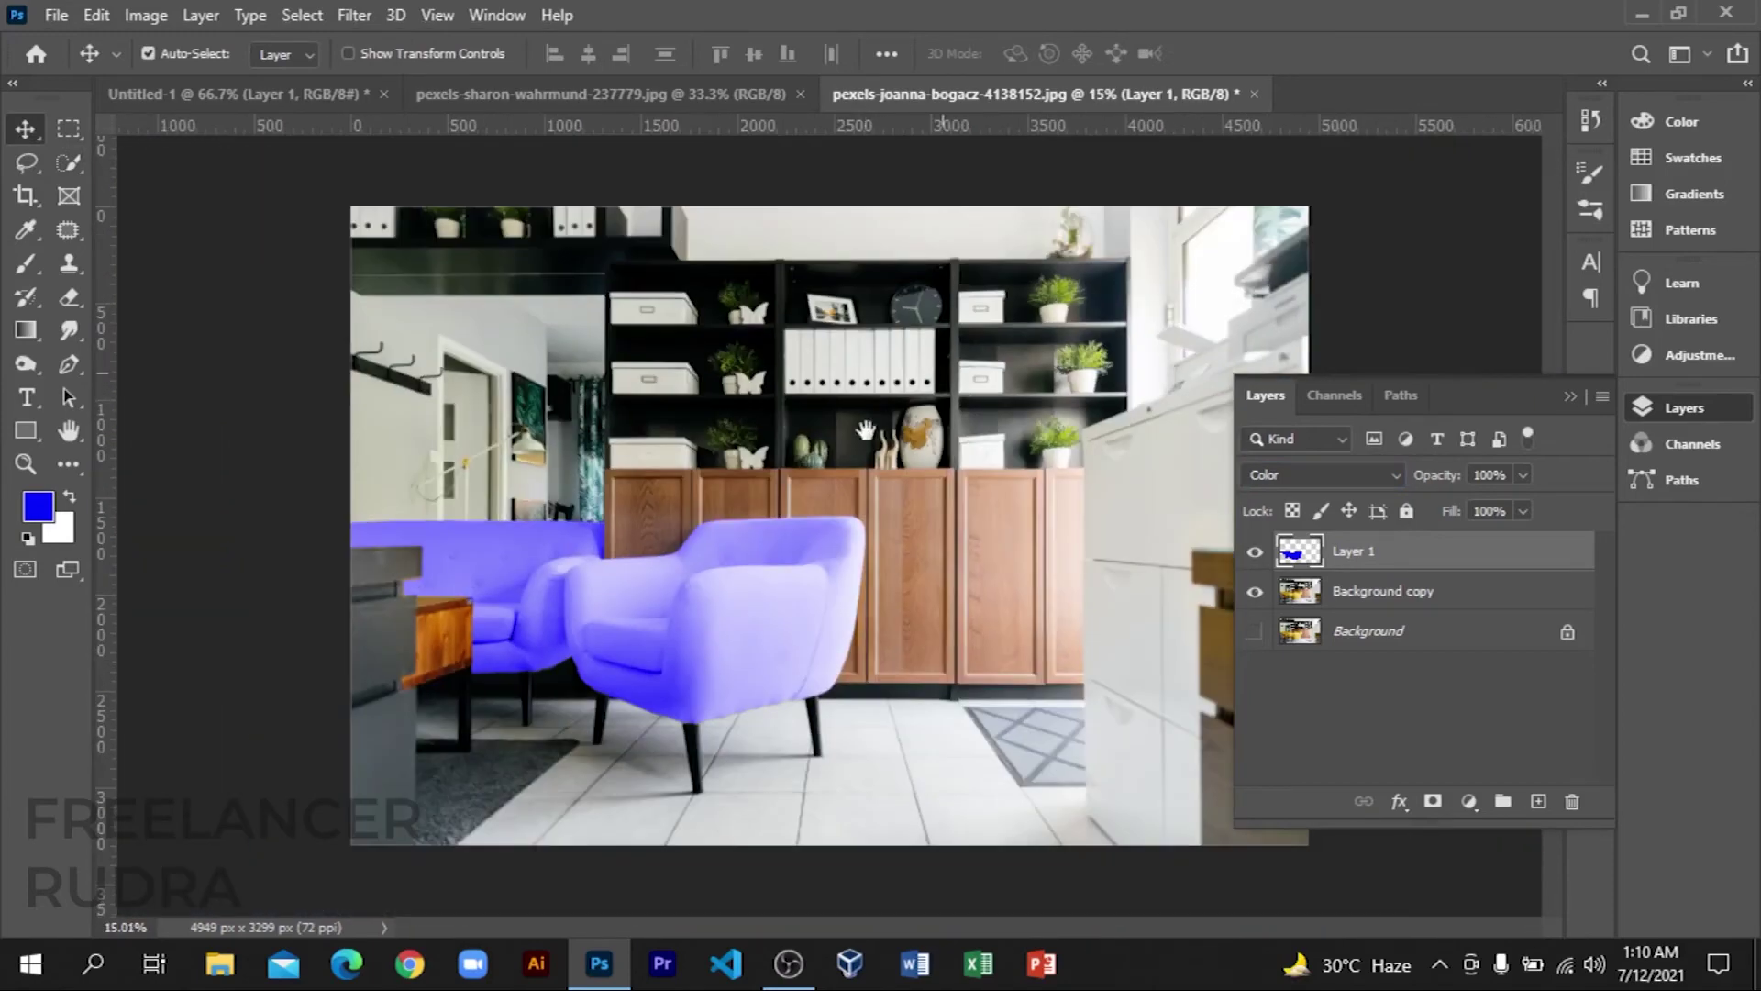
scroll(798, 570, up, 2)
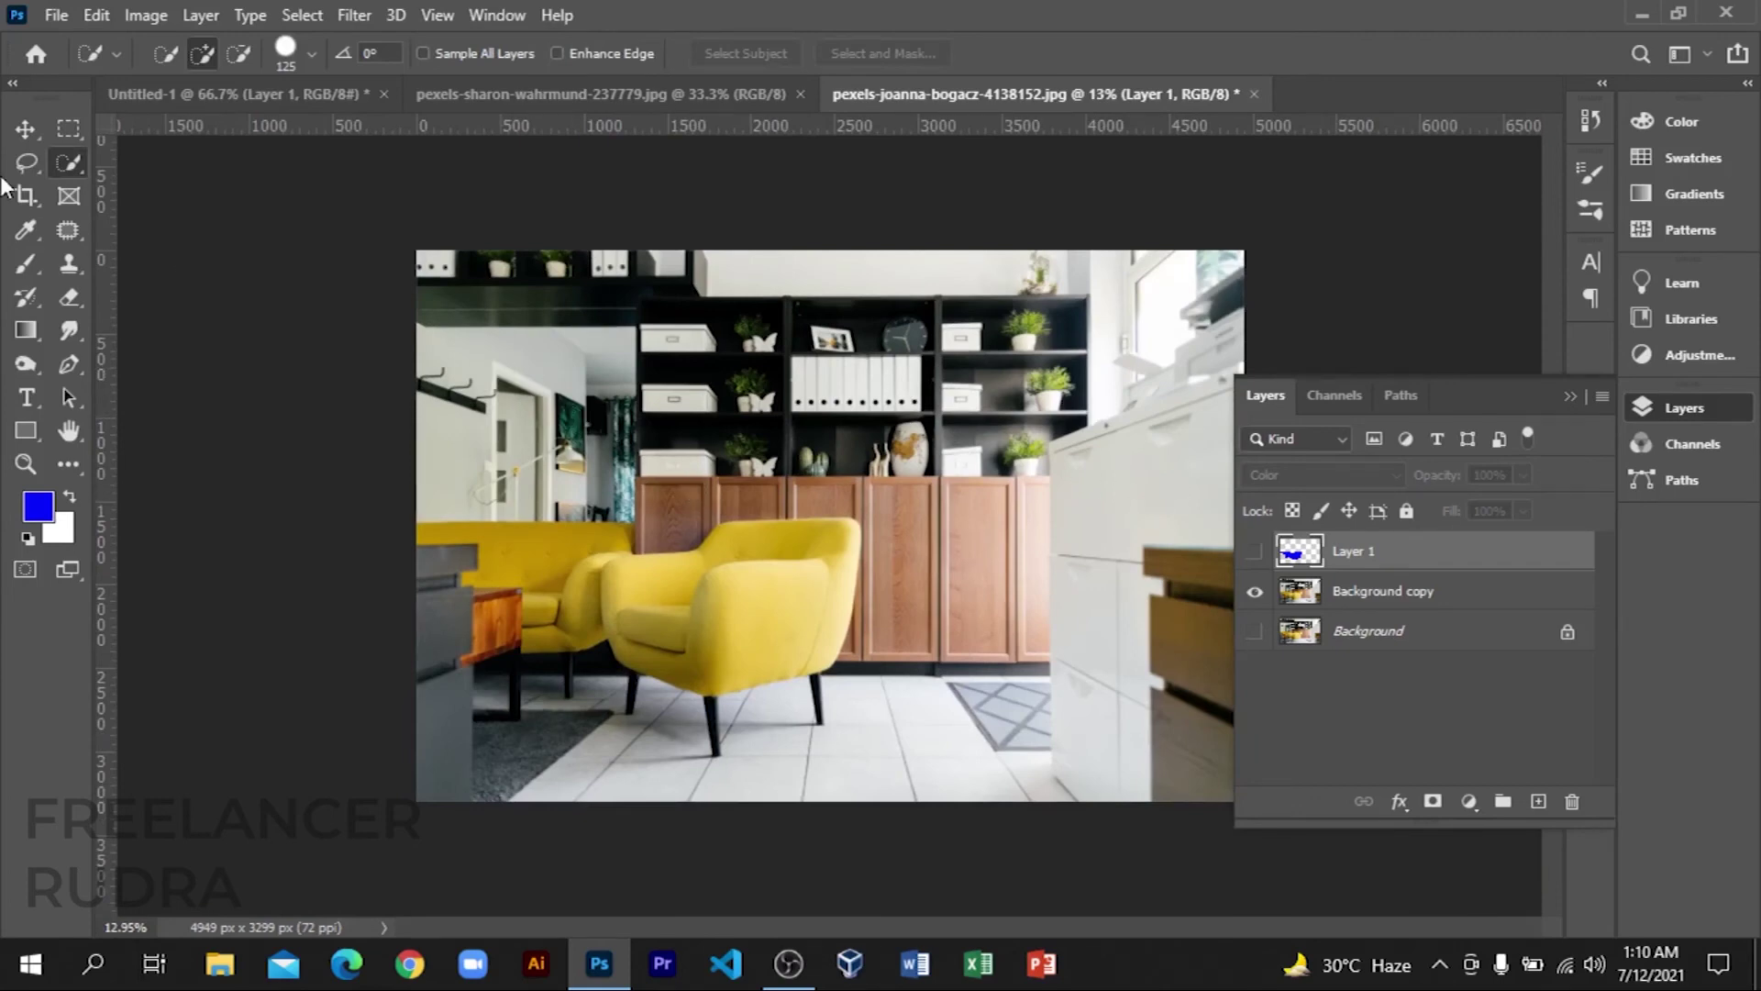
Step: Swap Quick Selection for the Magic Wand Tool, at tolerance 60
right_click(69, 161)
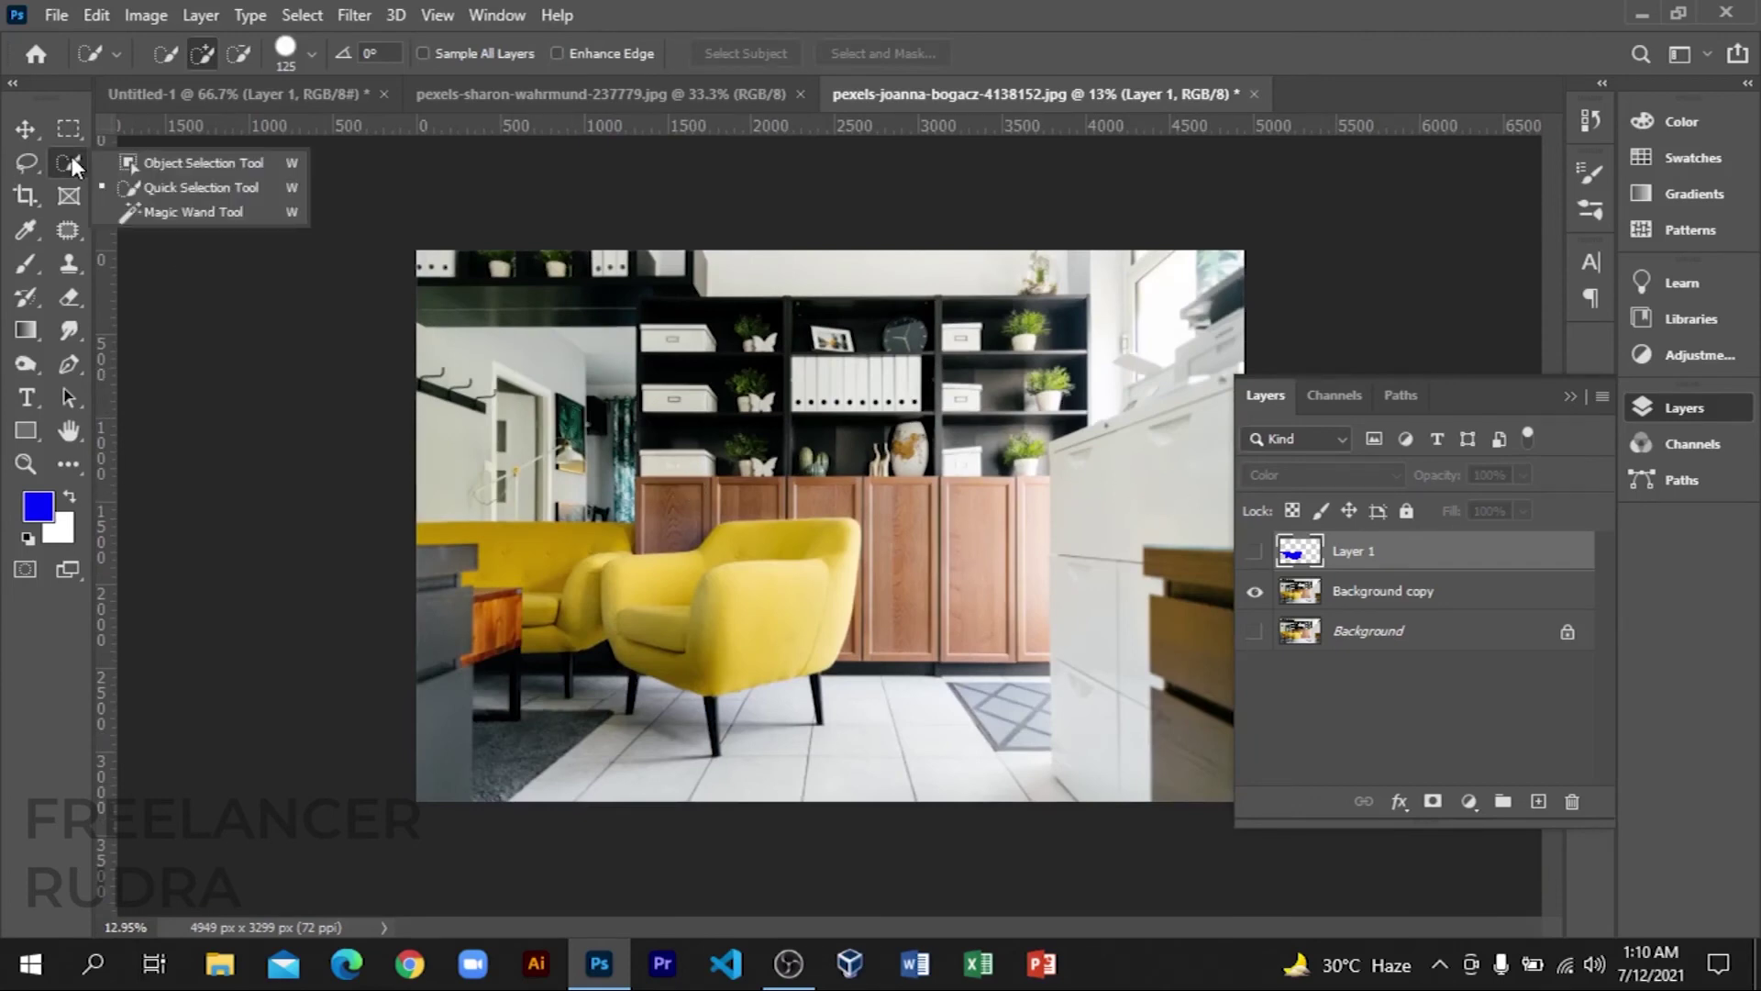
click(228, 211)
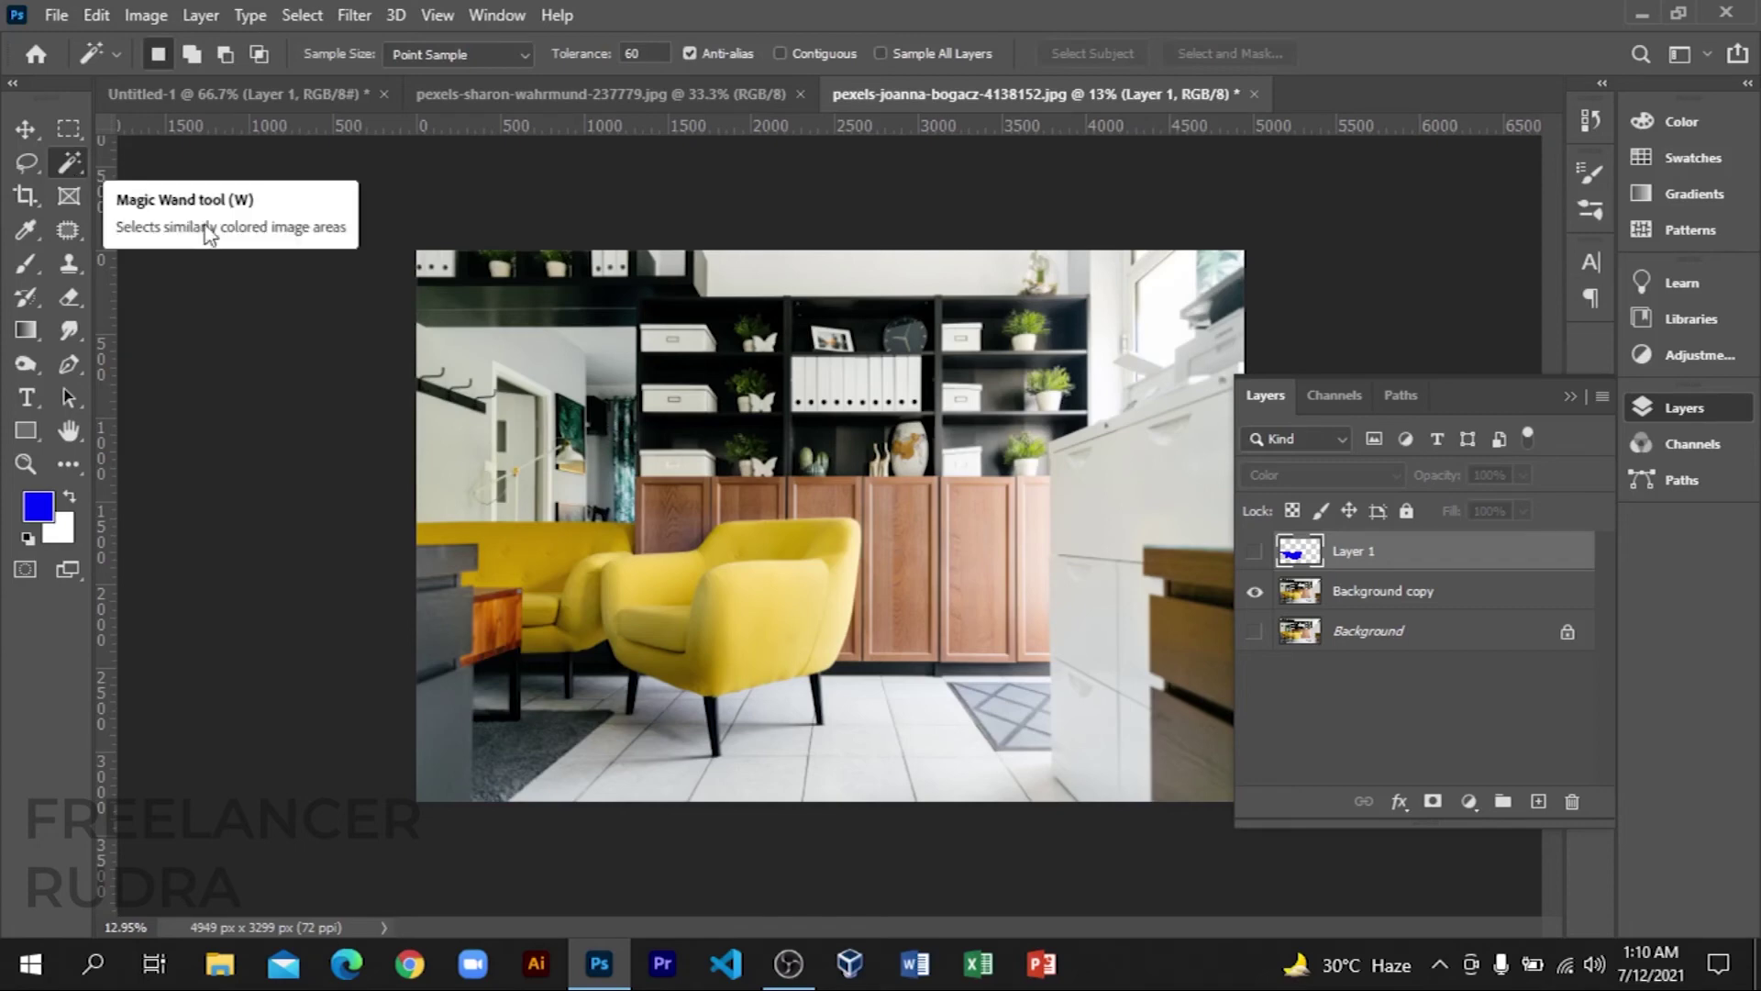
right_click(72, 173)
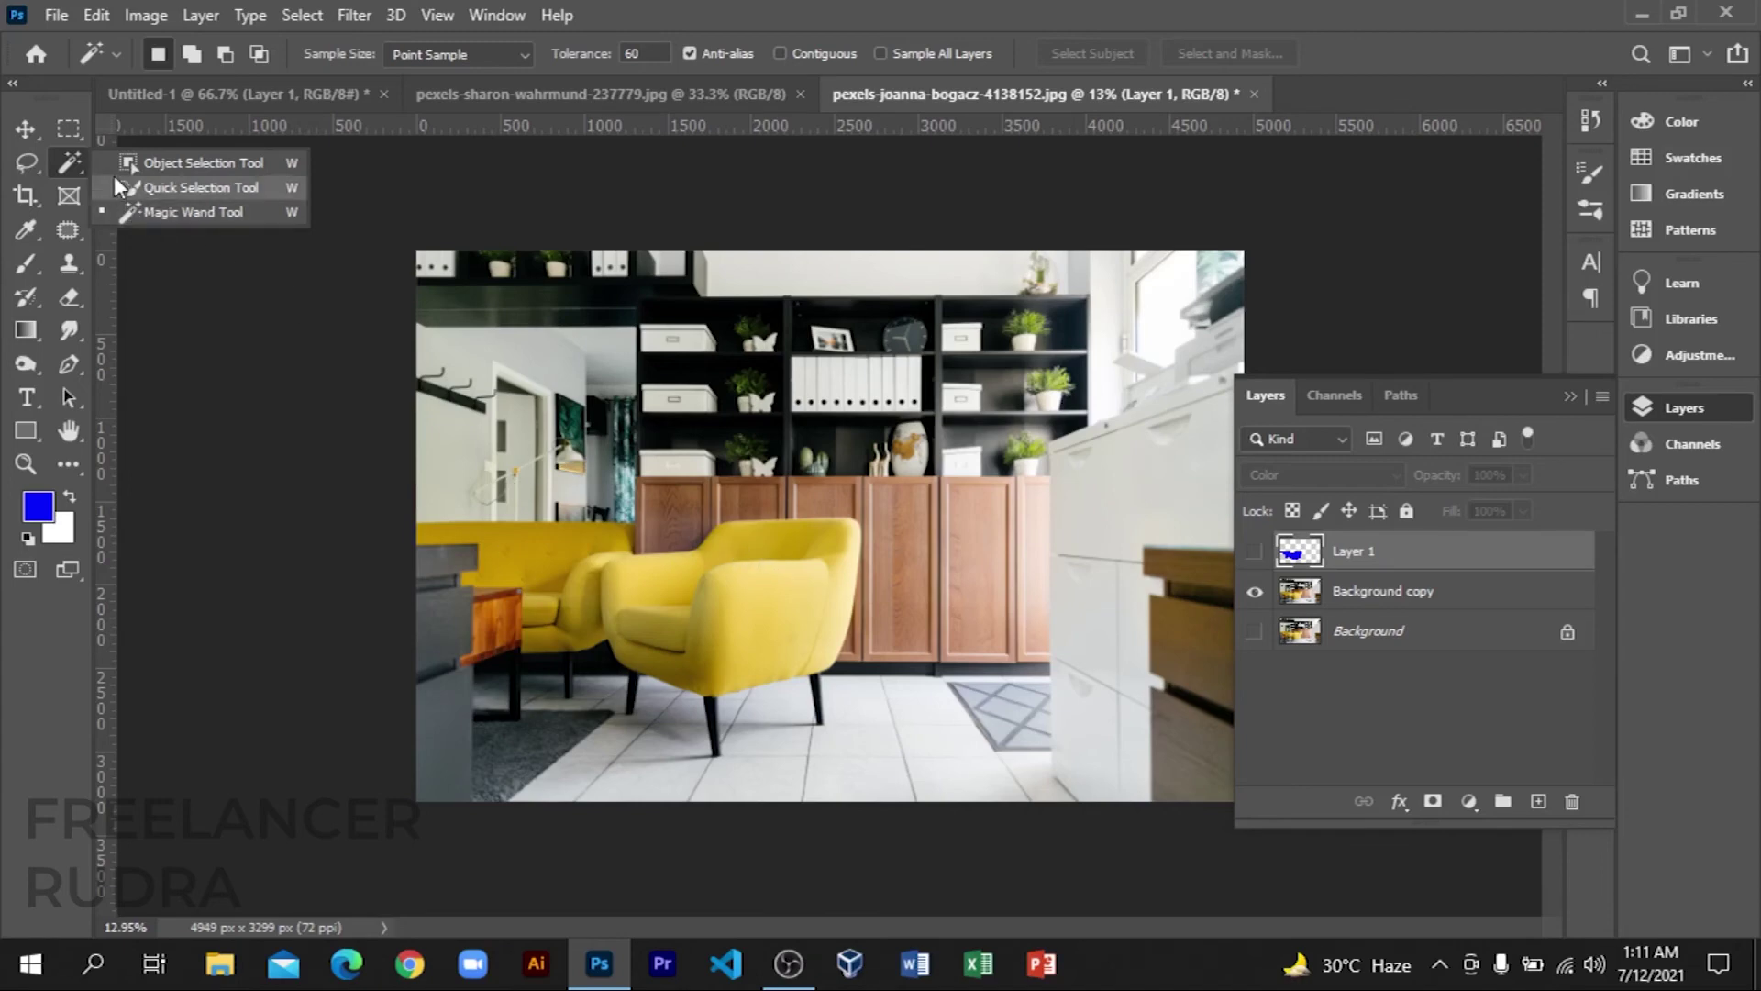
click(81, 162)
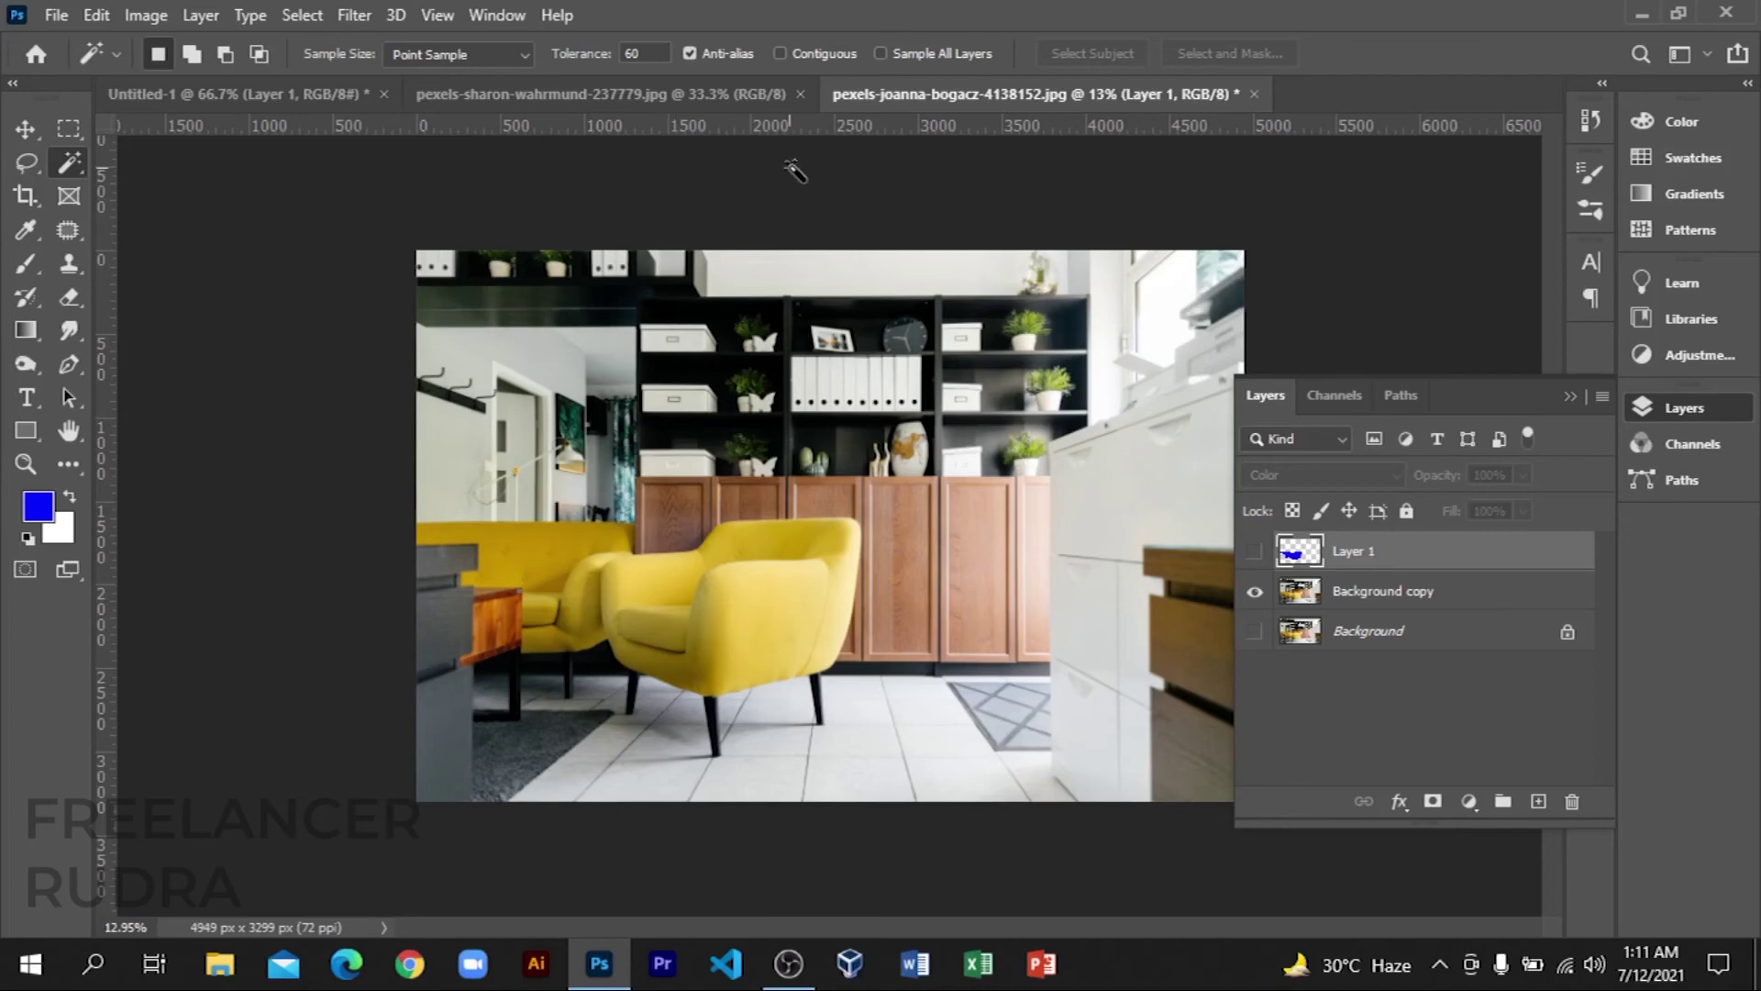
click(619, 93)
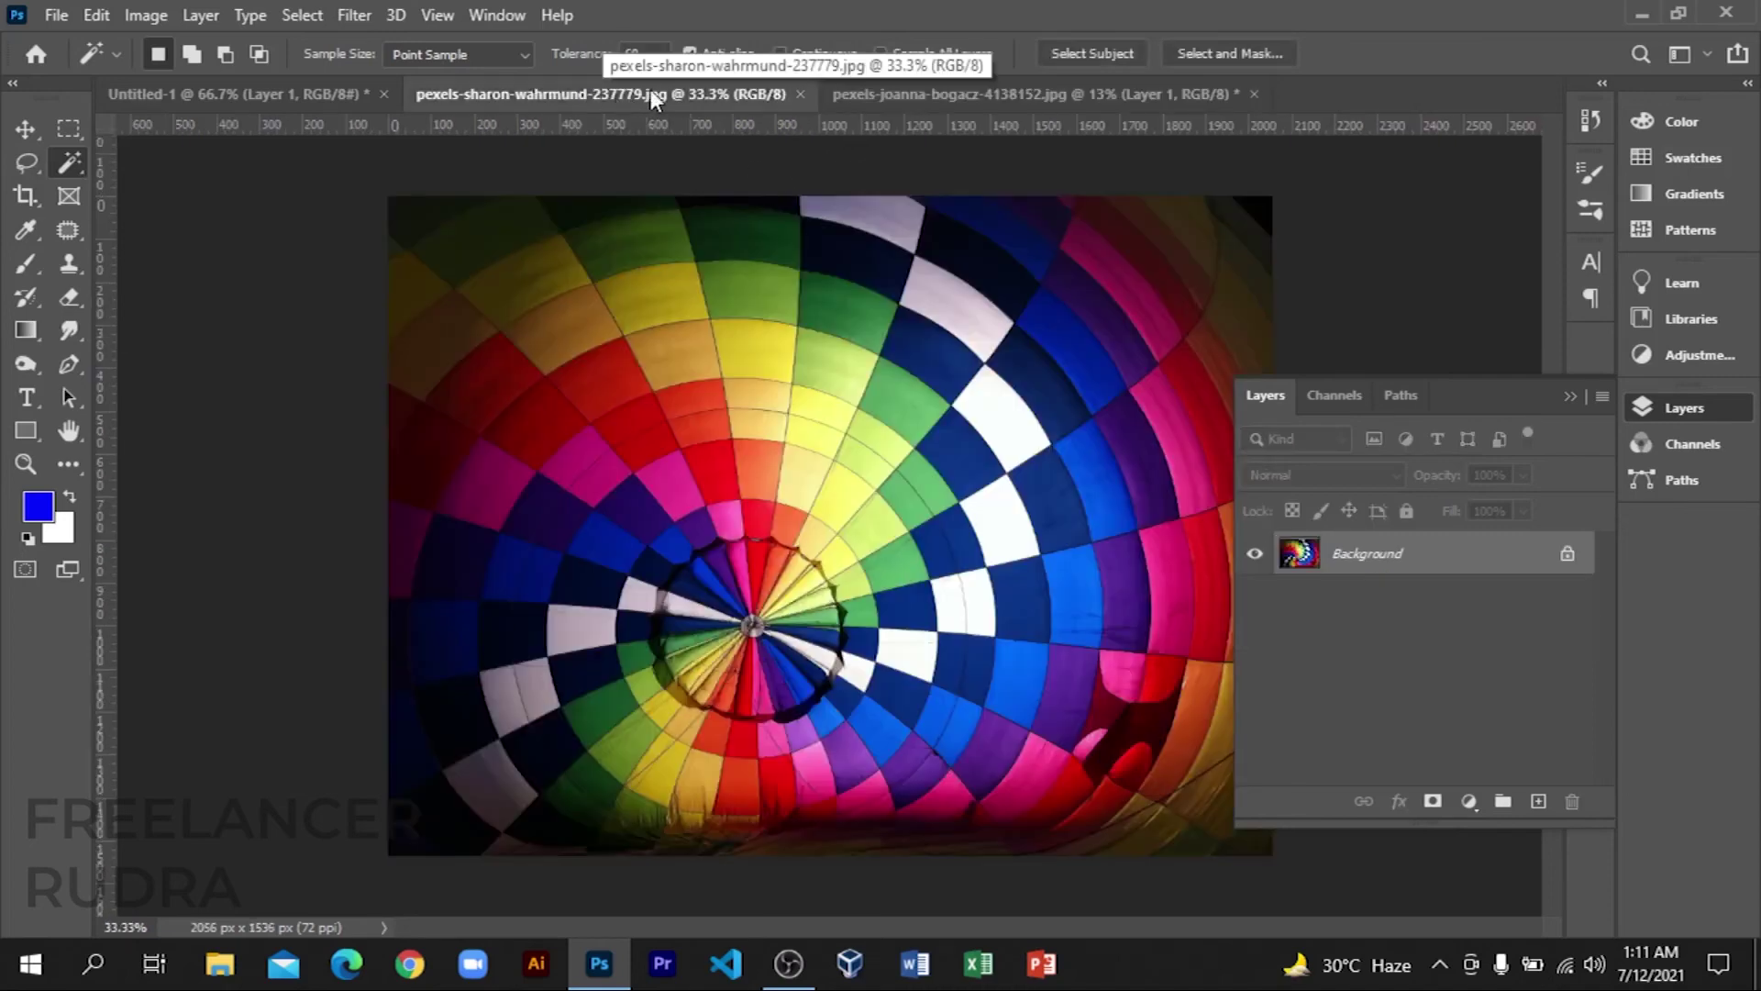
Step: Lower Magic Wand tolerance to 31 with Point Sample and select the balloon's dark-blue panels
scroll(789, 394, up, 1)
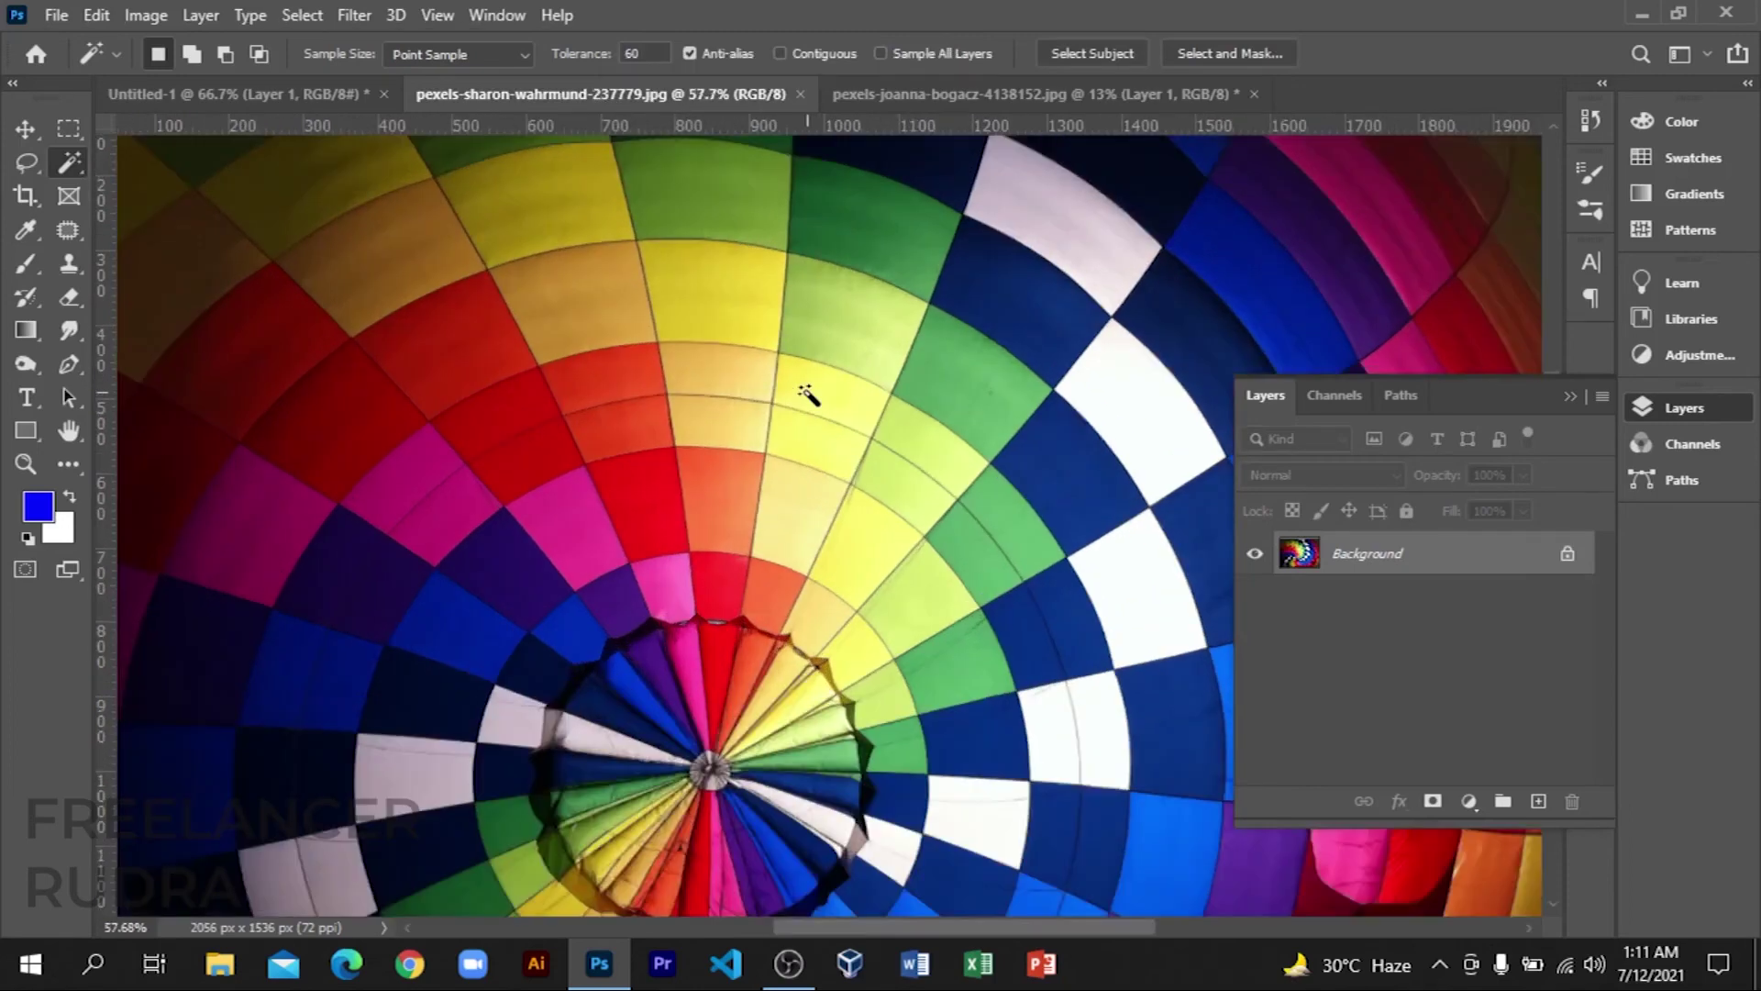
scroll(808, 390, down, 3)
scroll(844, 386, up, 3)
scroll(963, 339, down, 2)
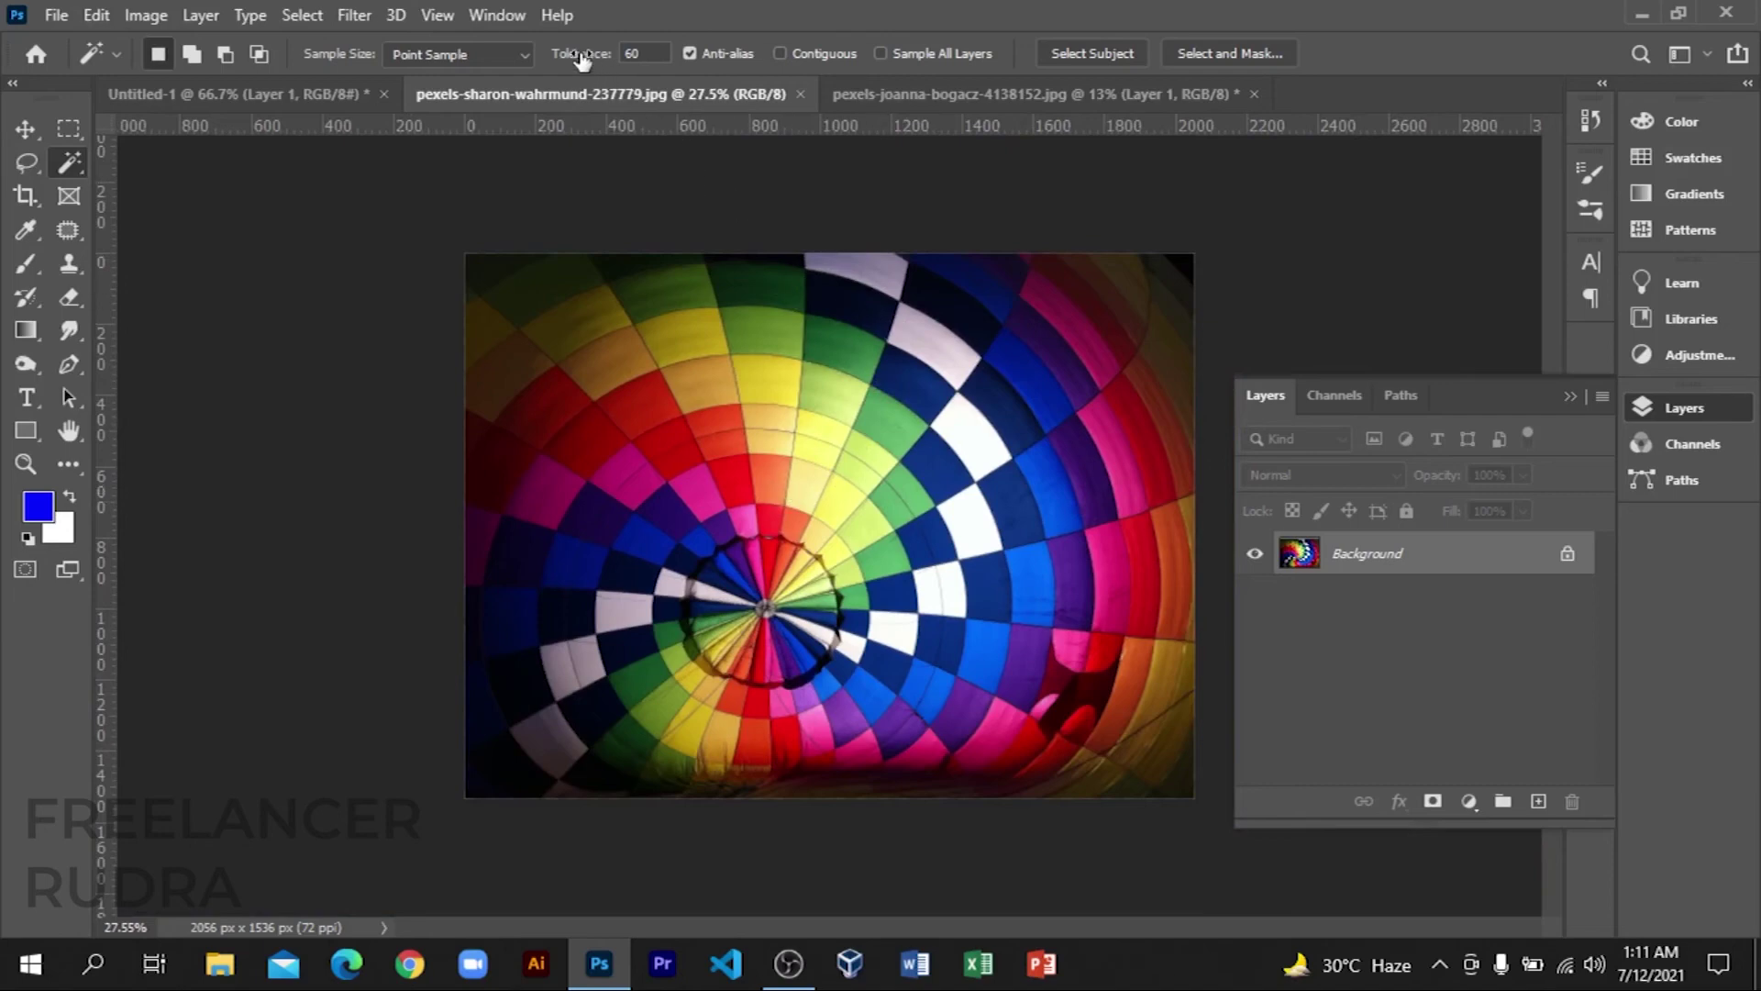
drag(574, 60, 553, 60)
click(438, 55)
click(924, 390)
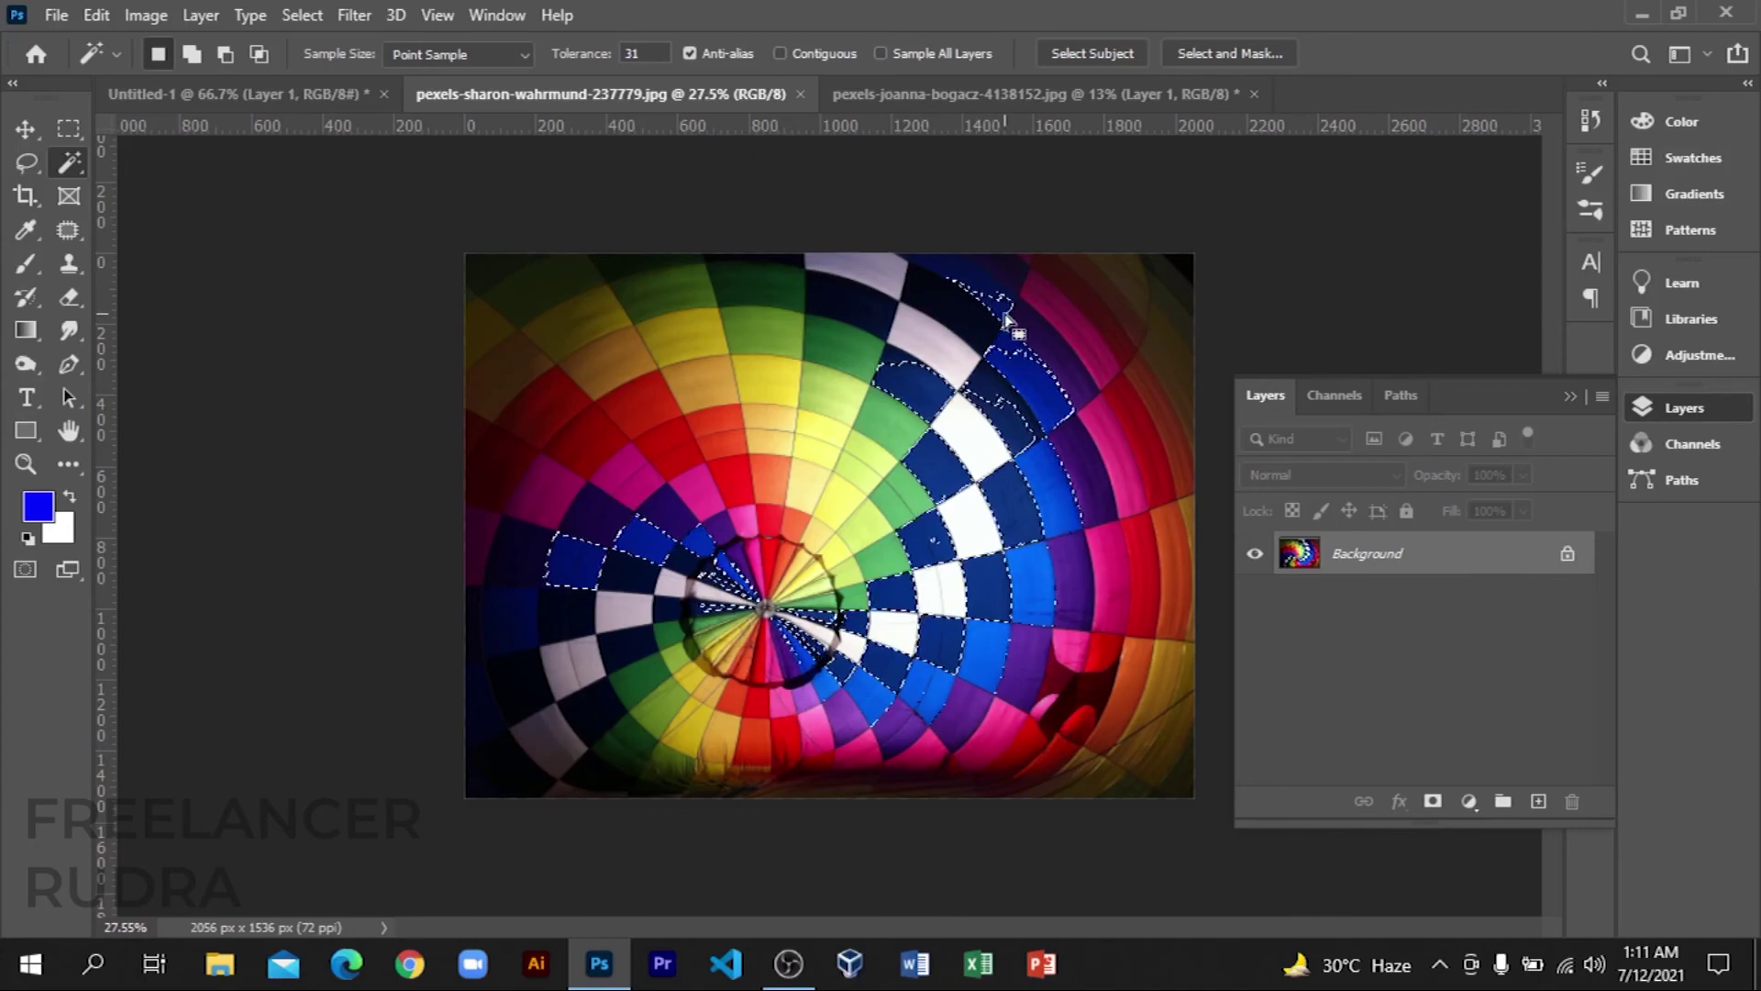
scroll(949, 395, up, 3)
scroll(944, 358, down, 1)
scroll(940, 294, up, 3)
scroll(927, 335, down, 1)
scroll(927, 336, up, 1)
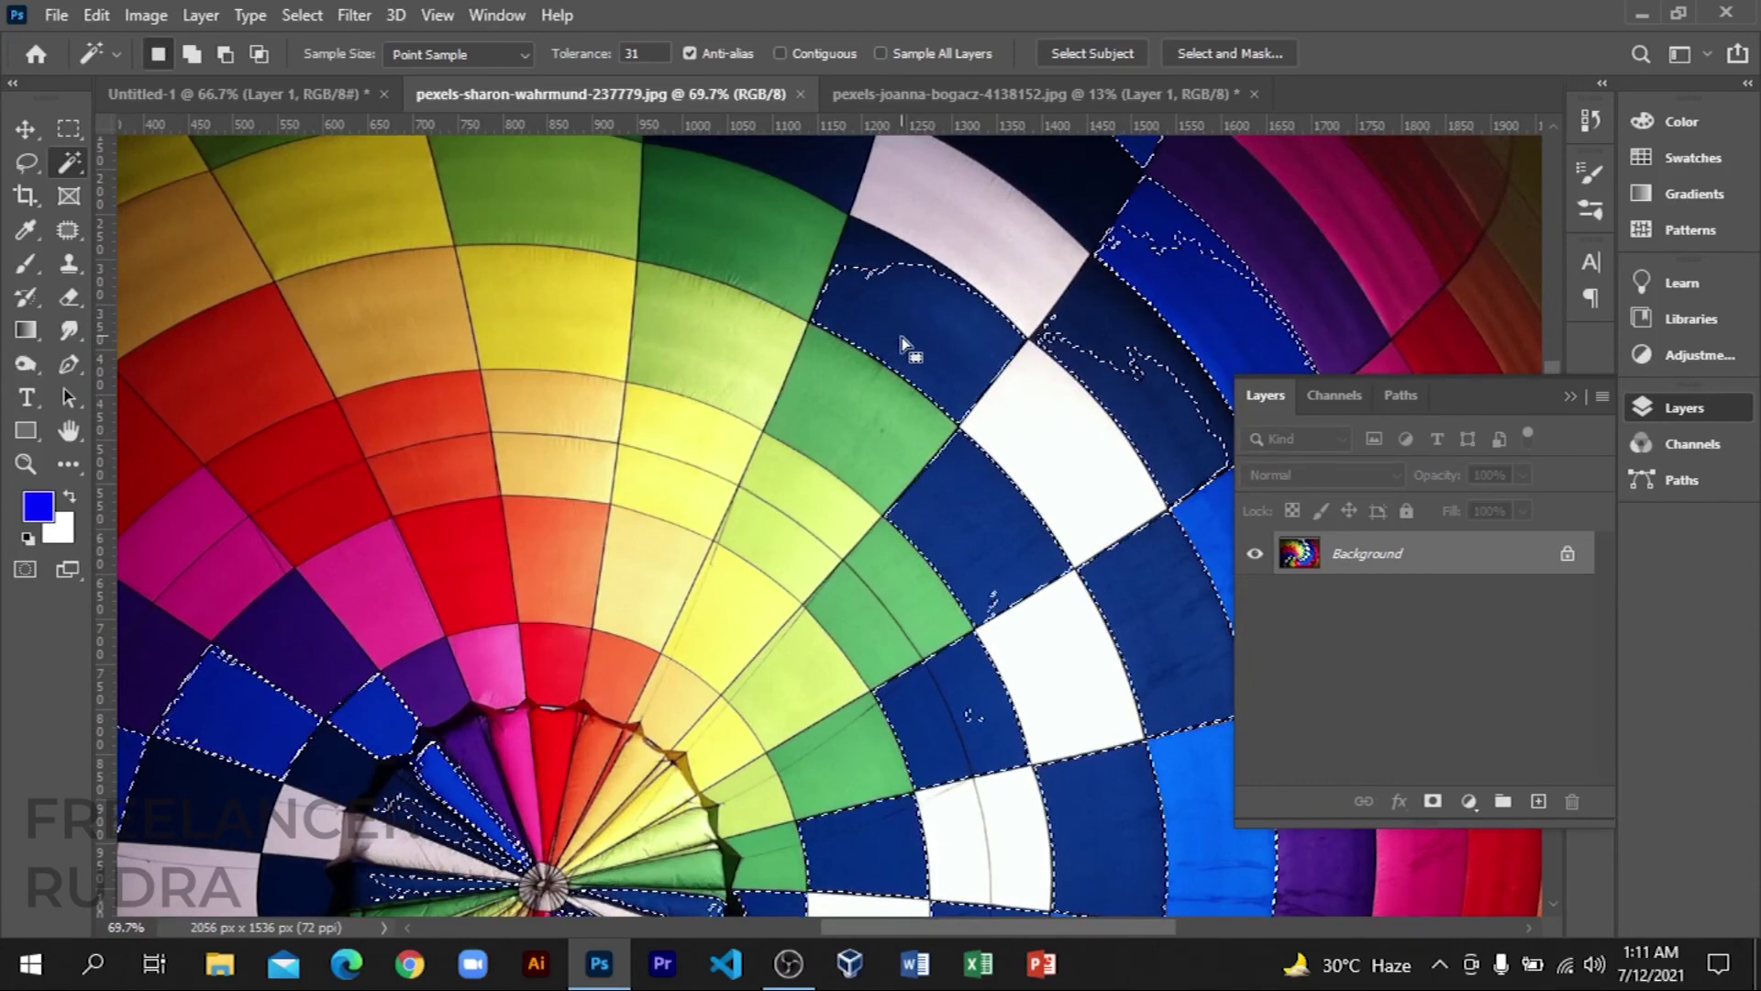
scroll(945, 326, down, 2)
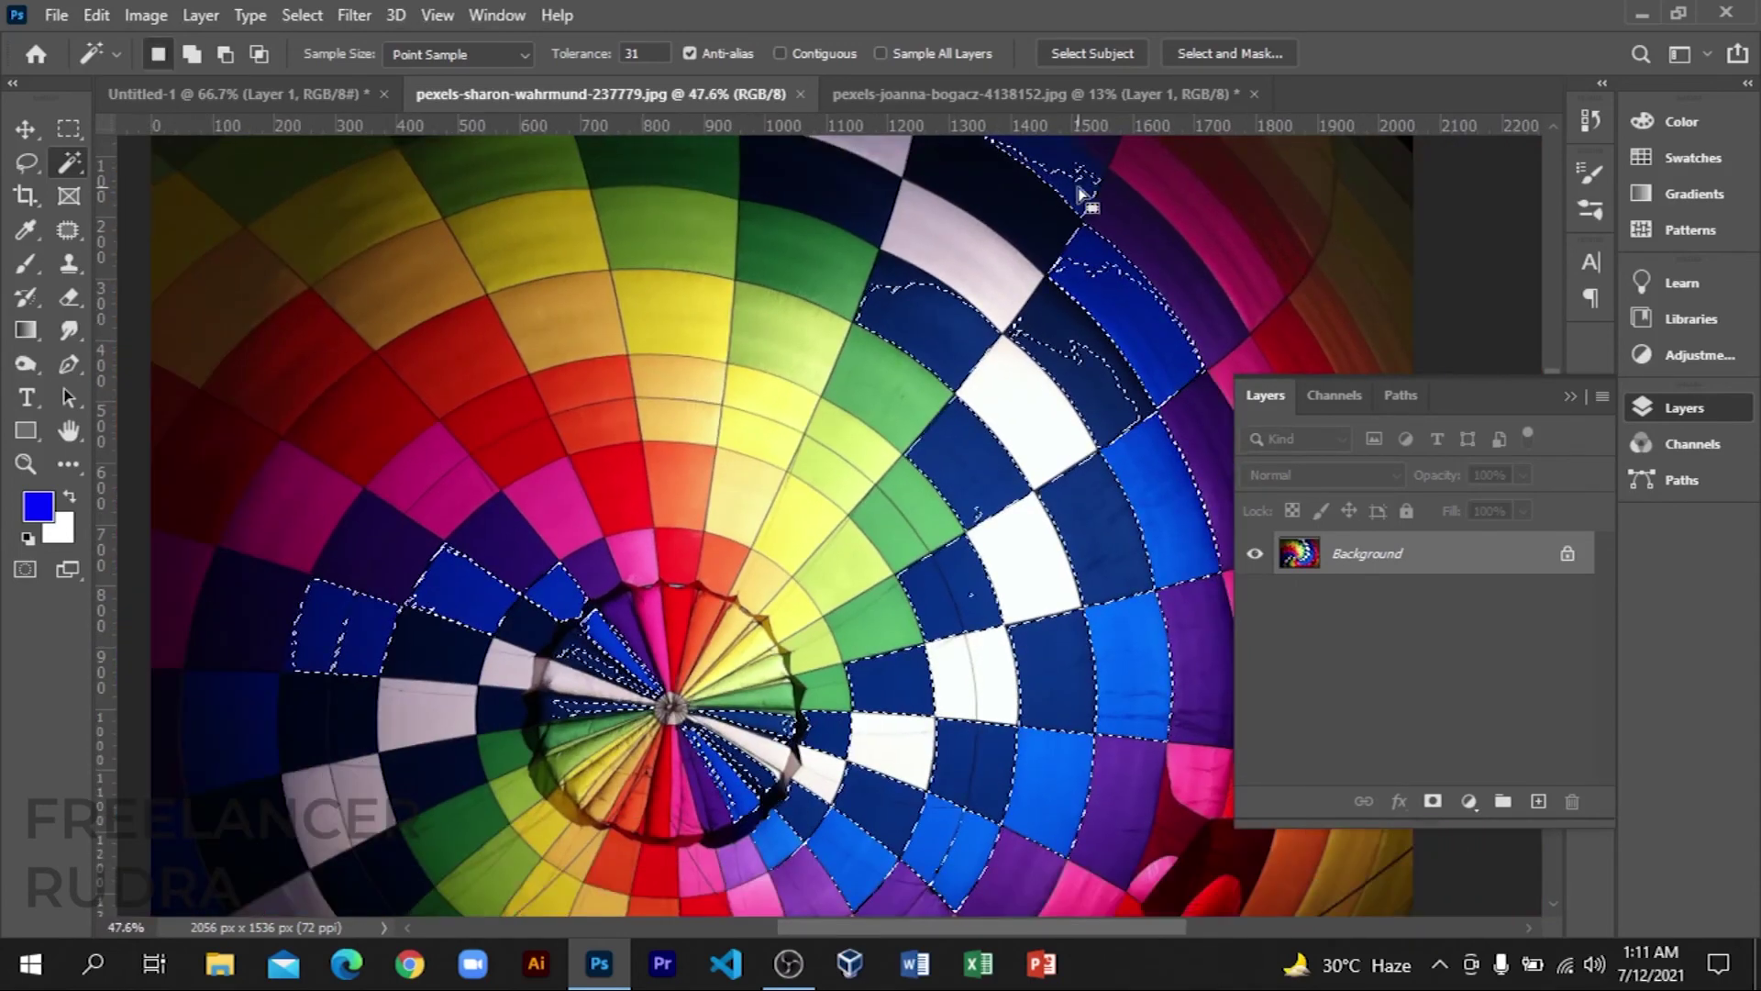
scroll(913, 678, down, 1)
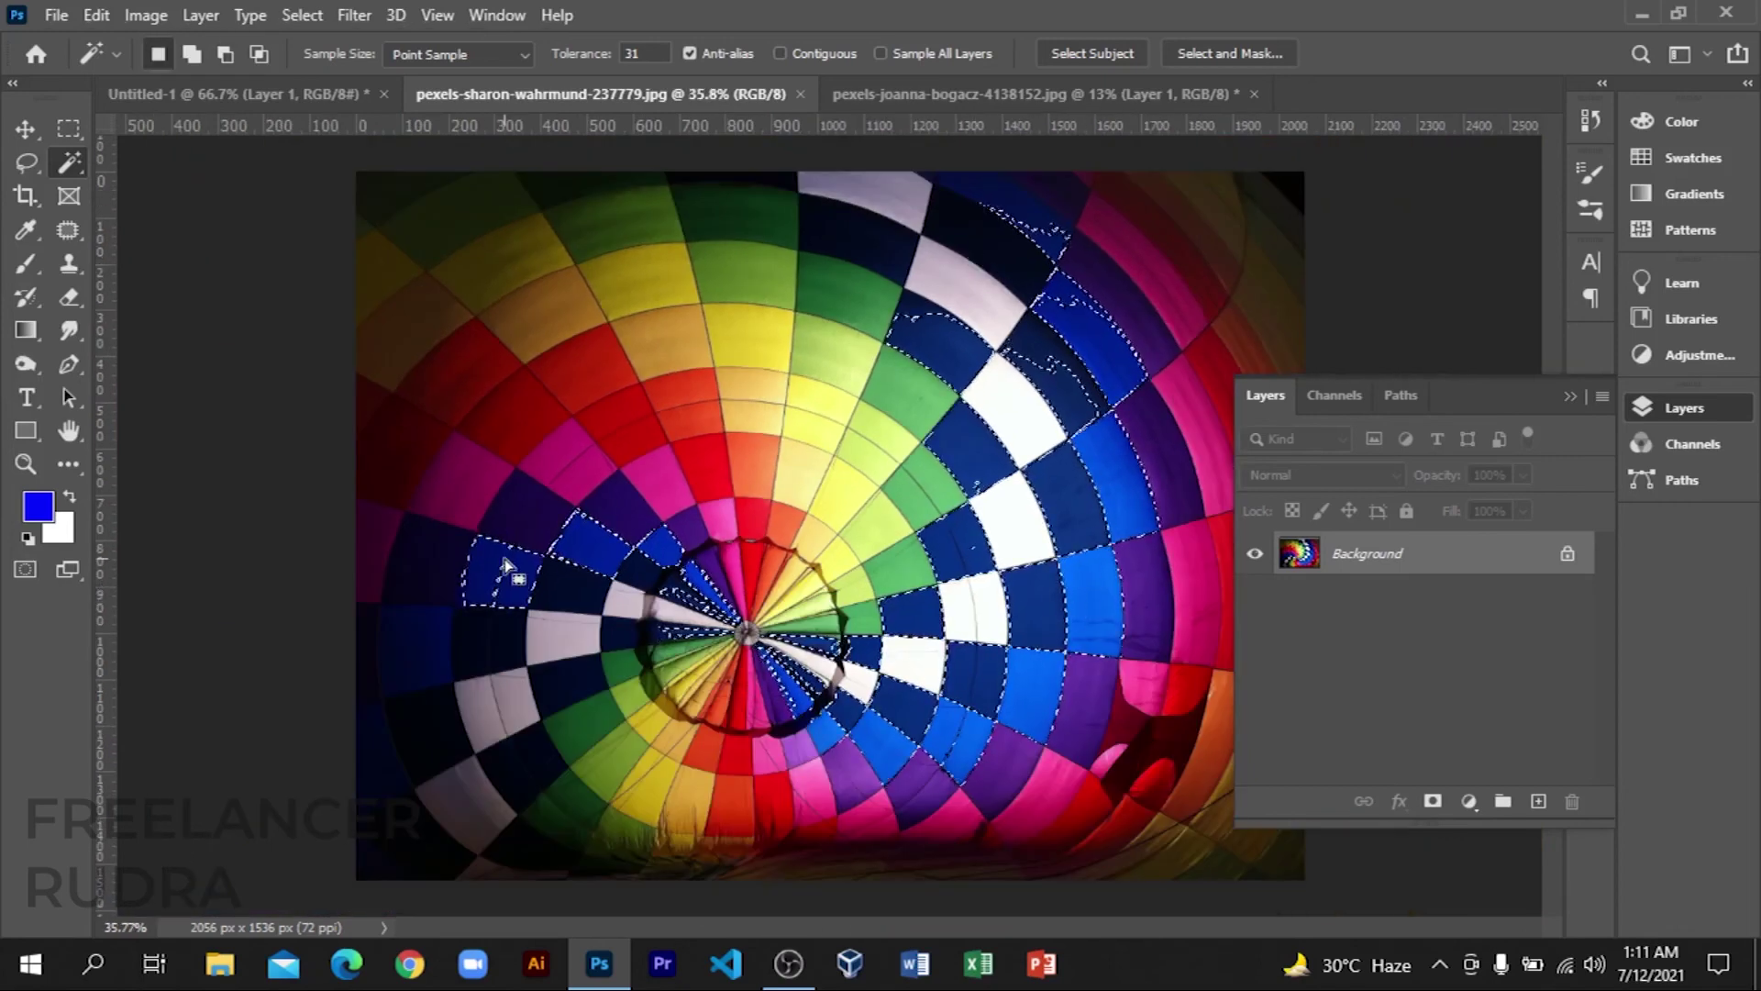
scroll(1025, 347, down, 1)
scroll(789, 527, up, 1)
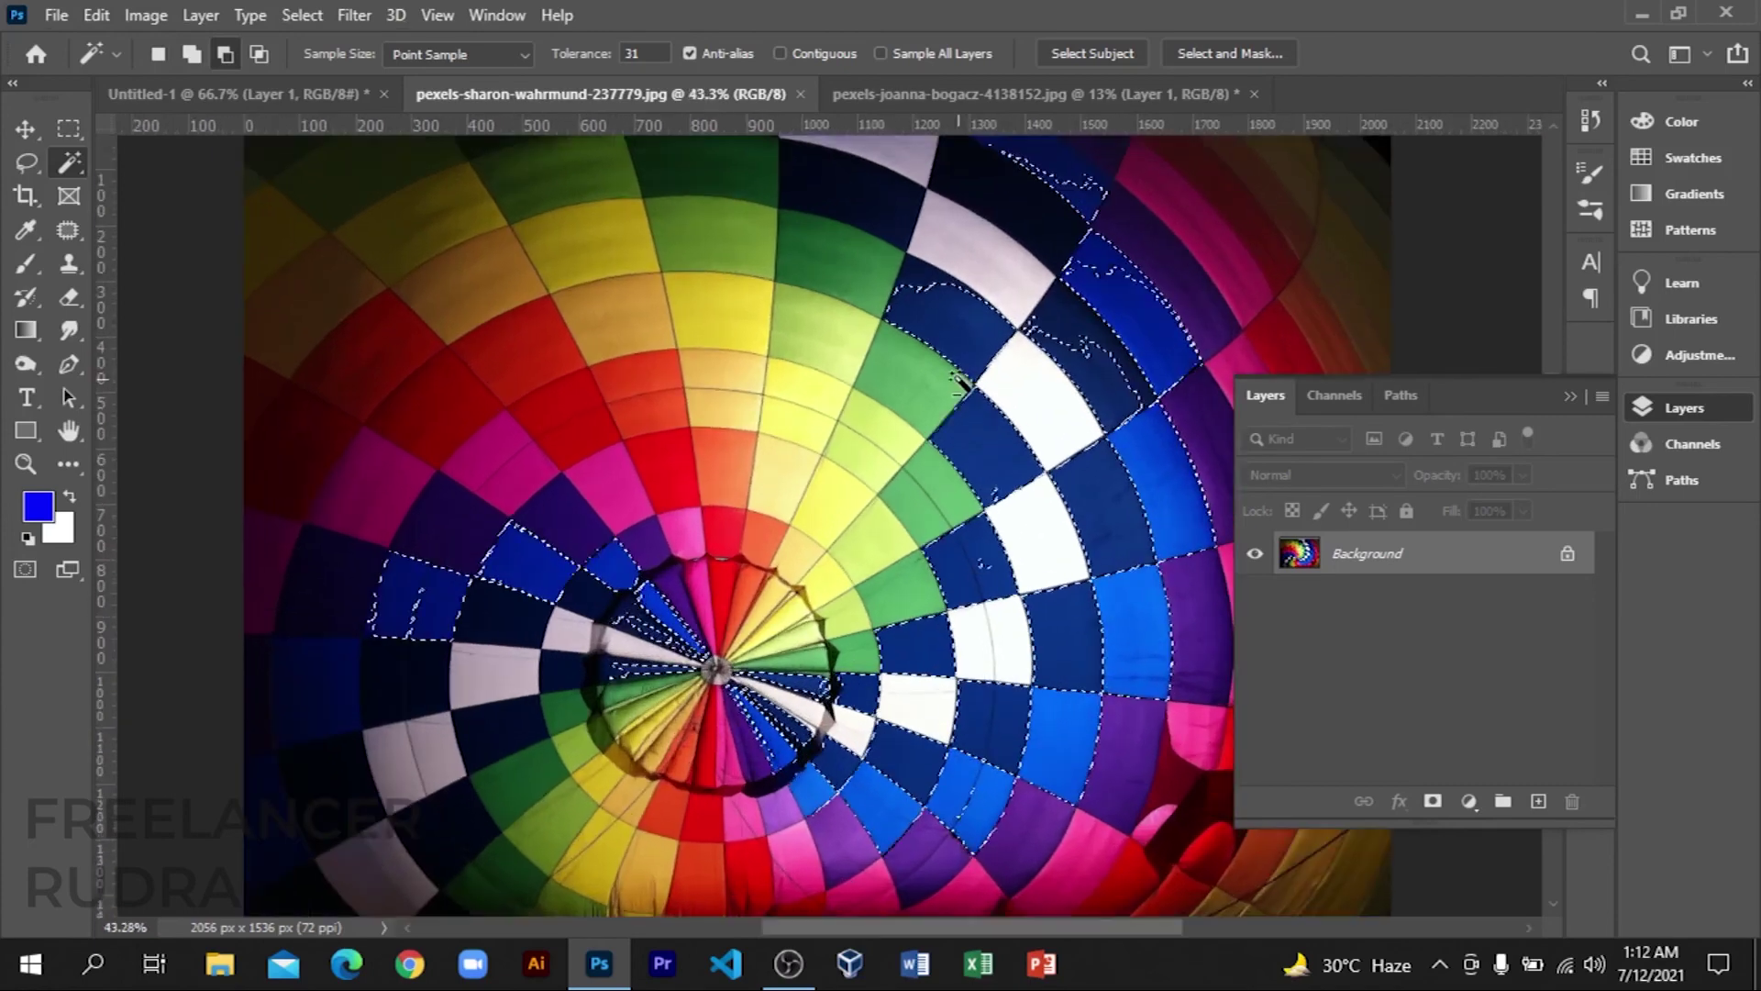
scroll(775, 531, down, 1)
scroll(459, 629, up, 1)
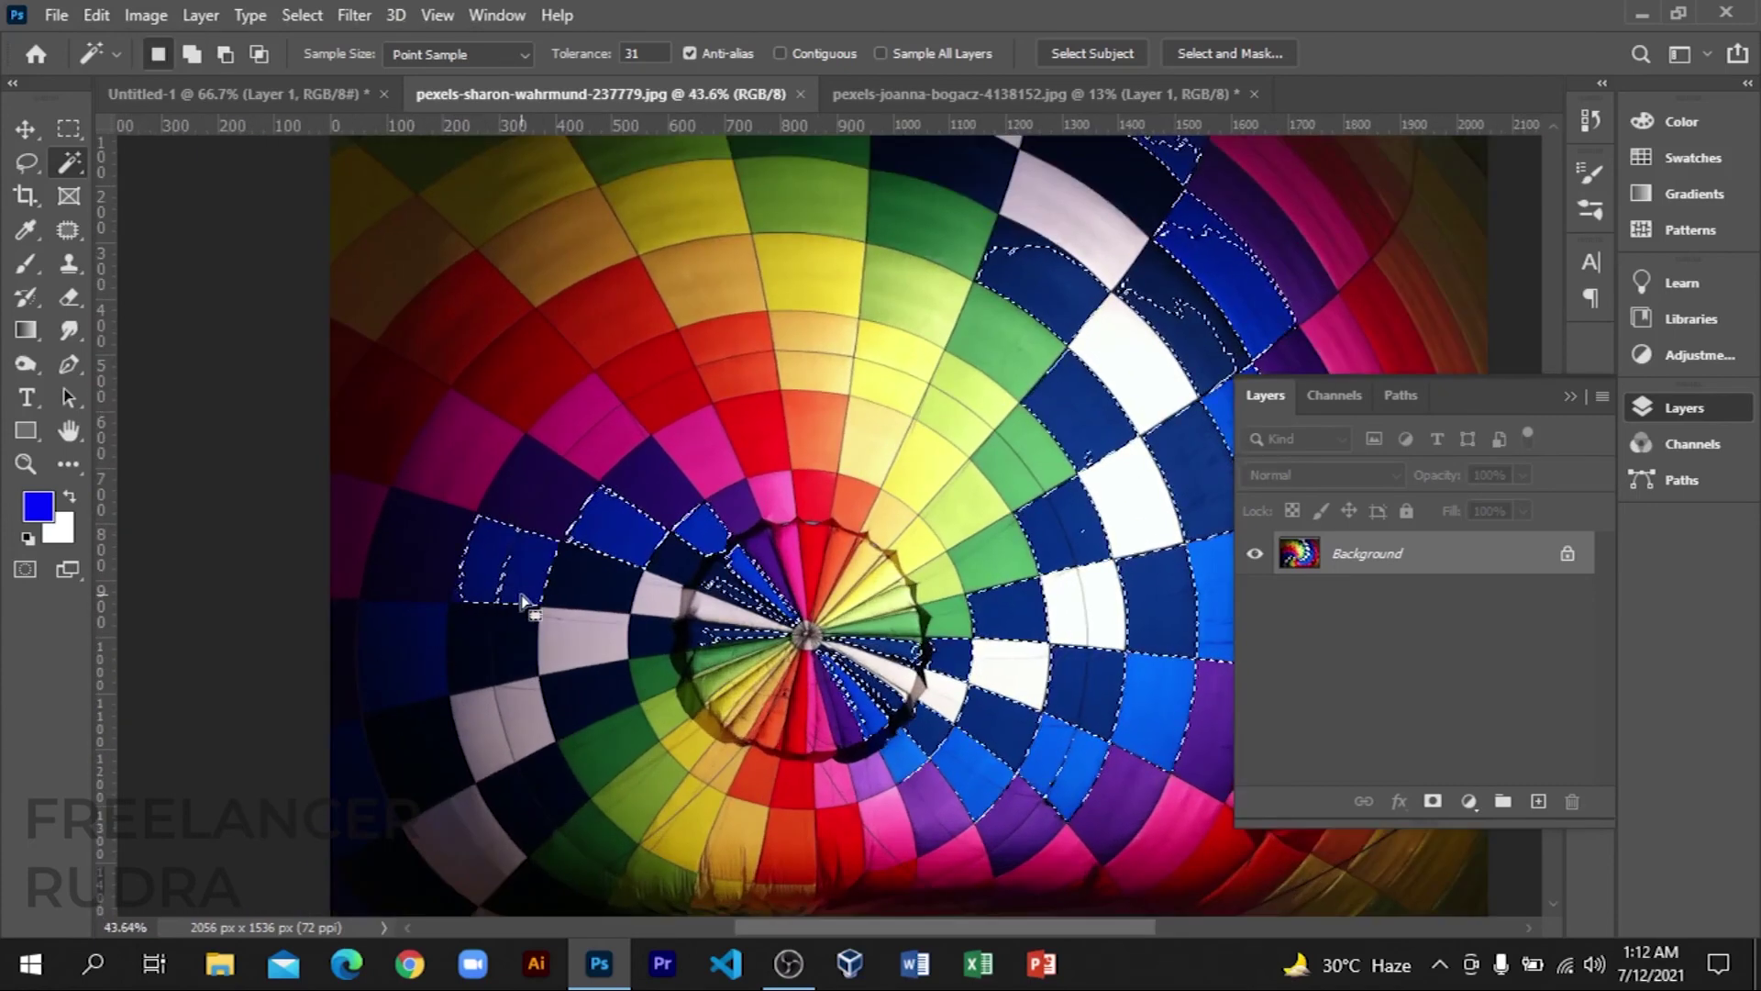
scroll(415, 653, down, 1)
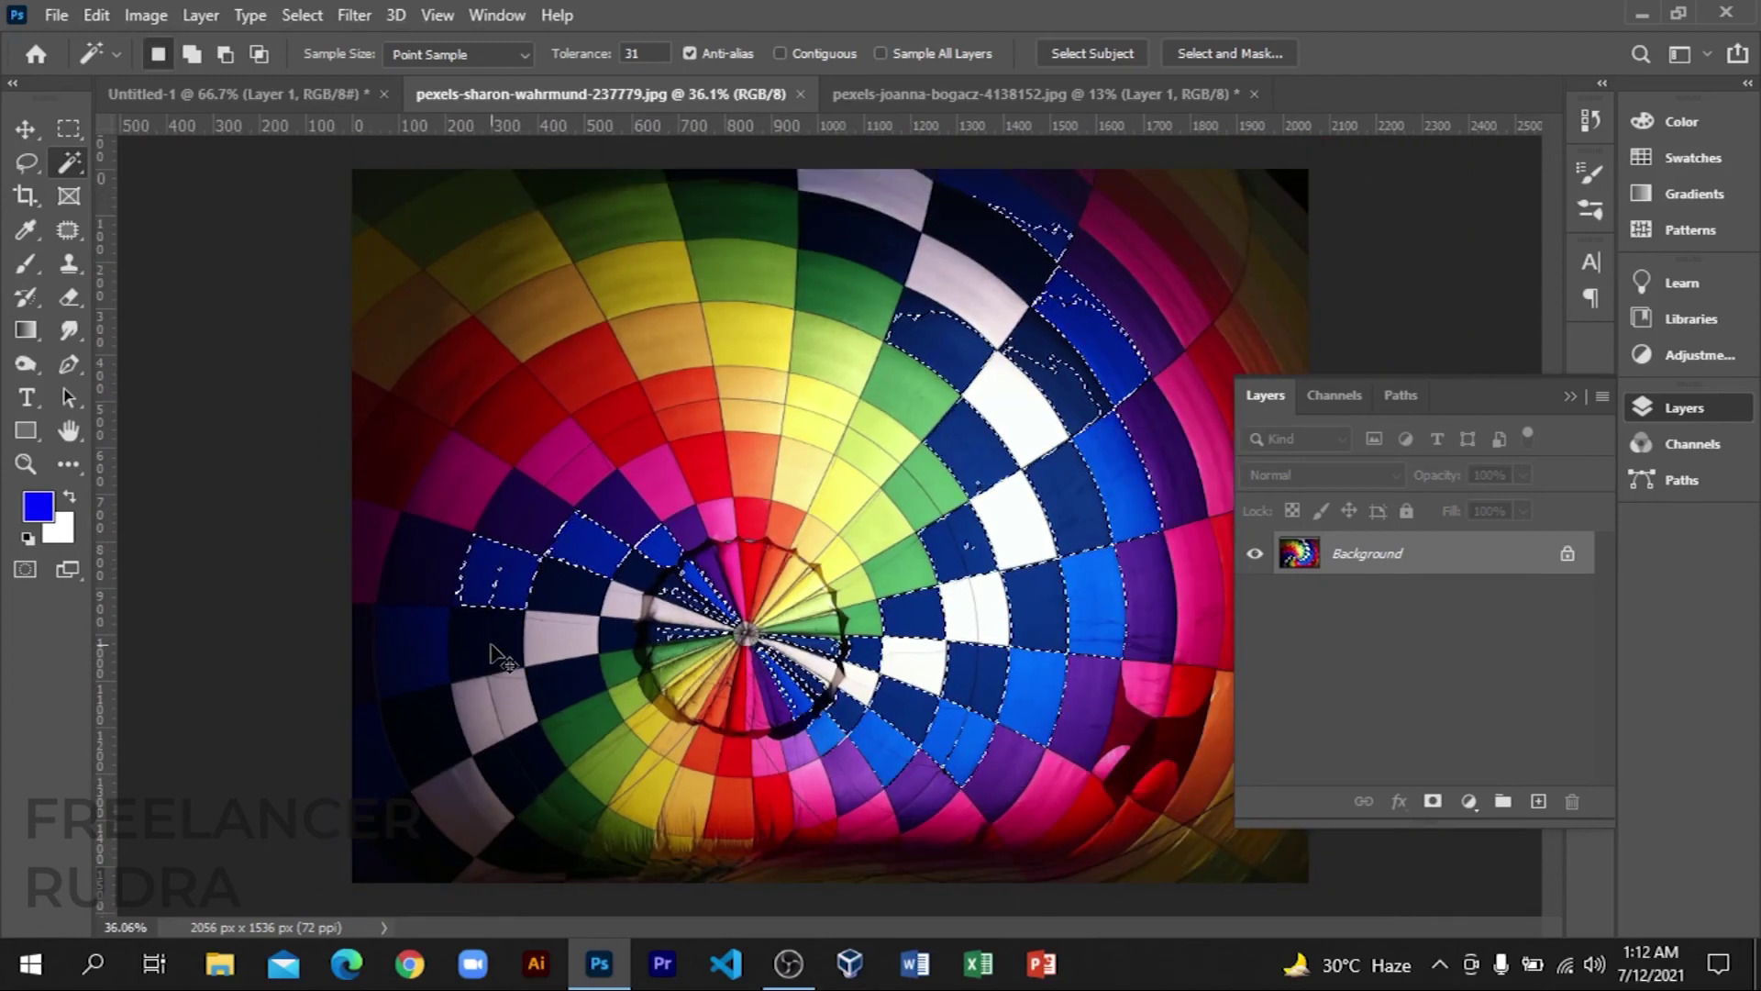
key(ctrl+d)
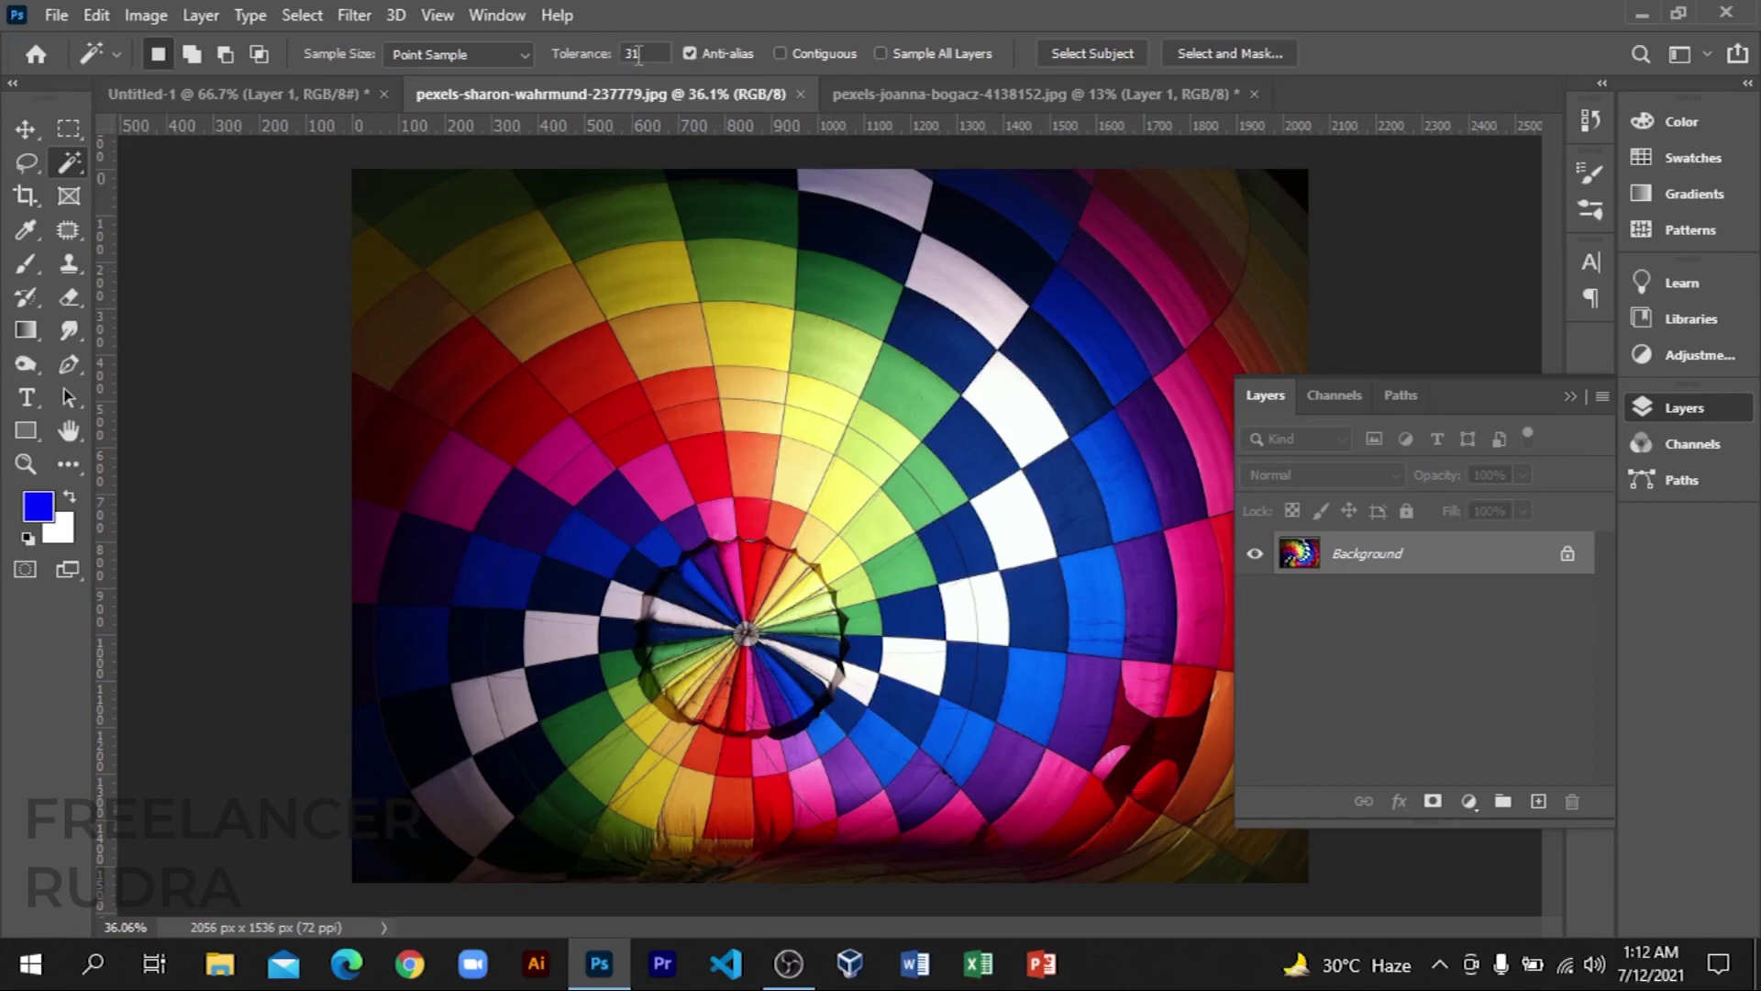
Step: At tolerance 77, select every dark-blue balloon panel, then drop tolerance to 14 and deselect
drag(587, 61, 648, 63)
click(977, 453)
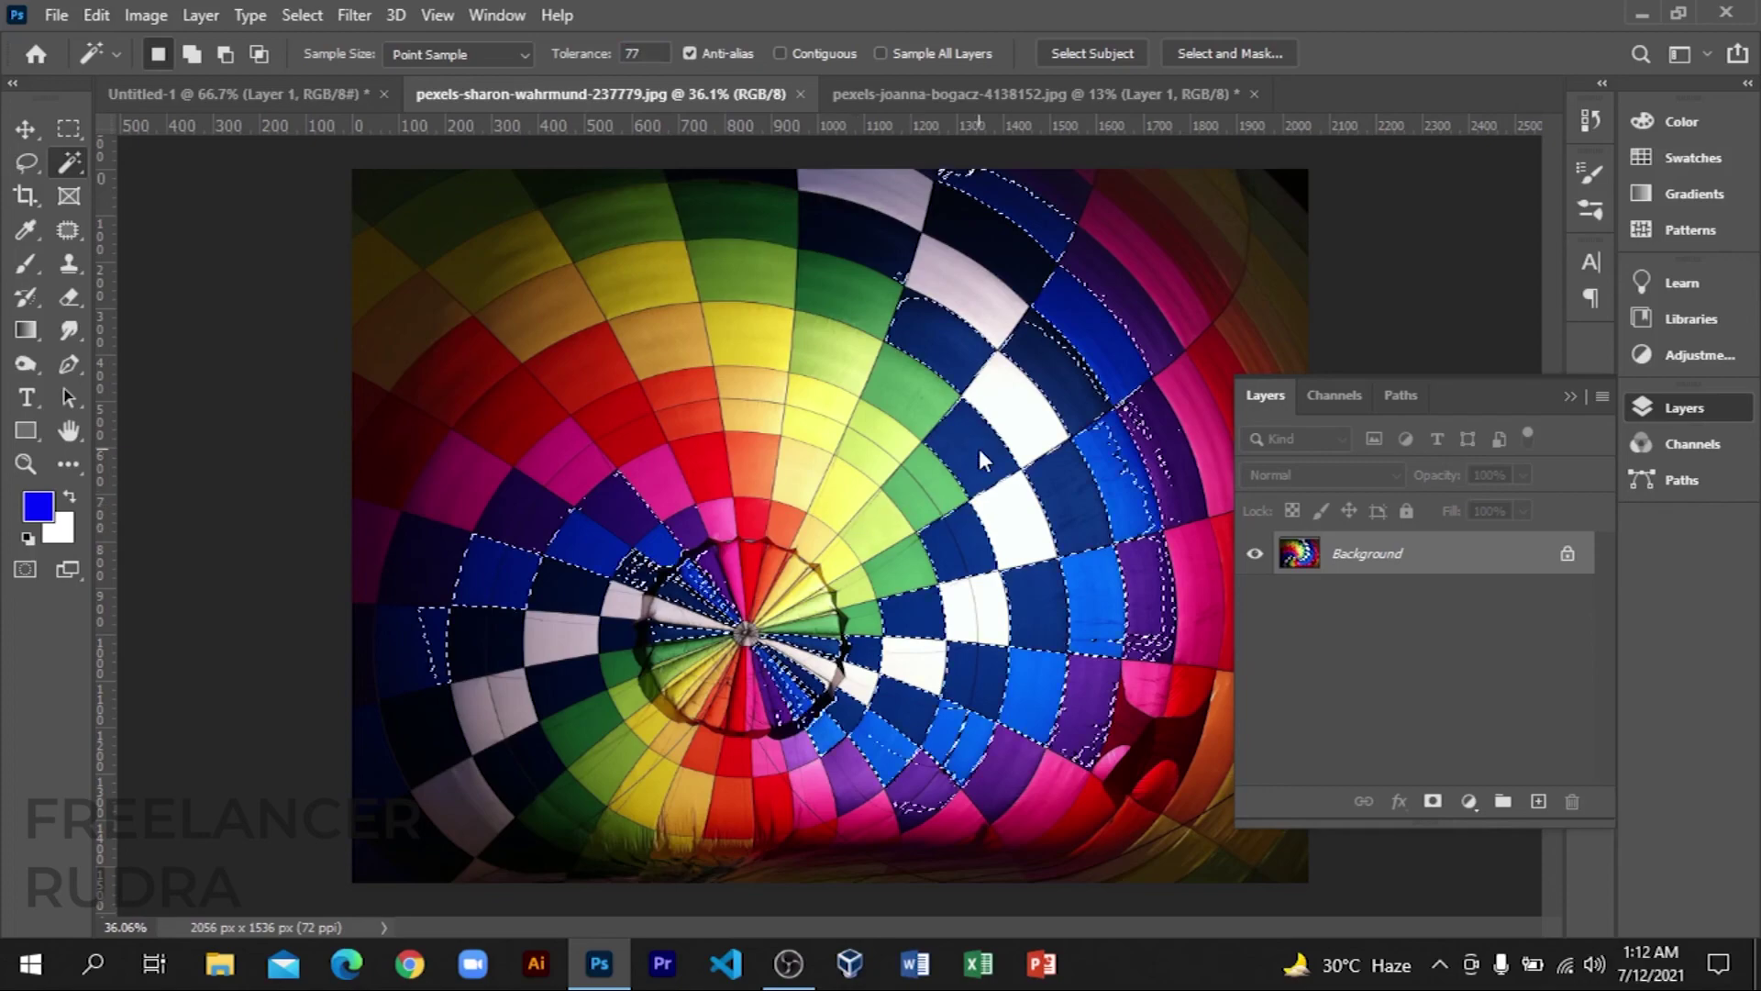
scroll(416, 670, up, 1)
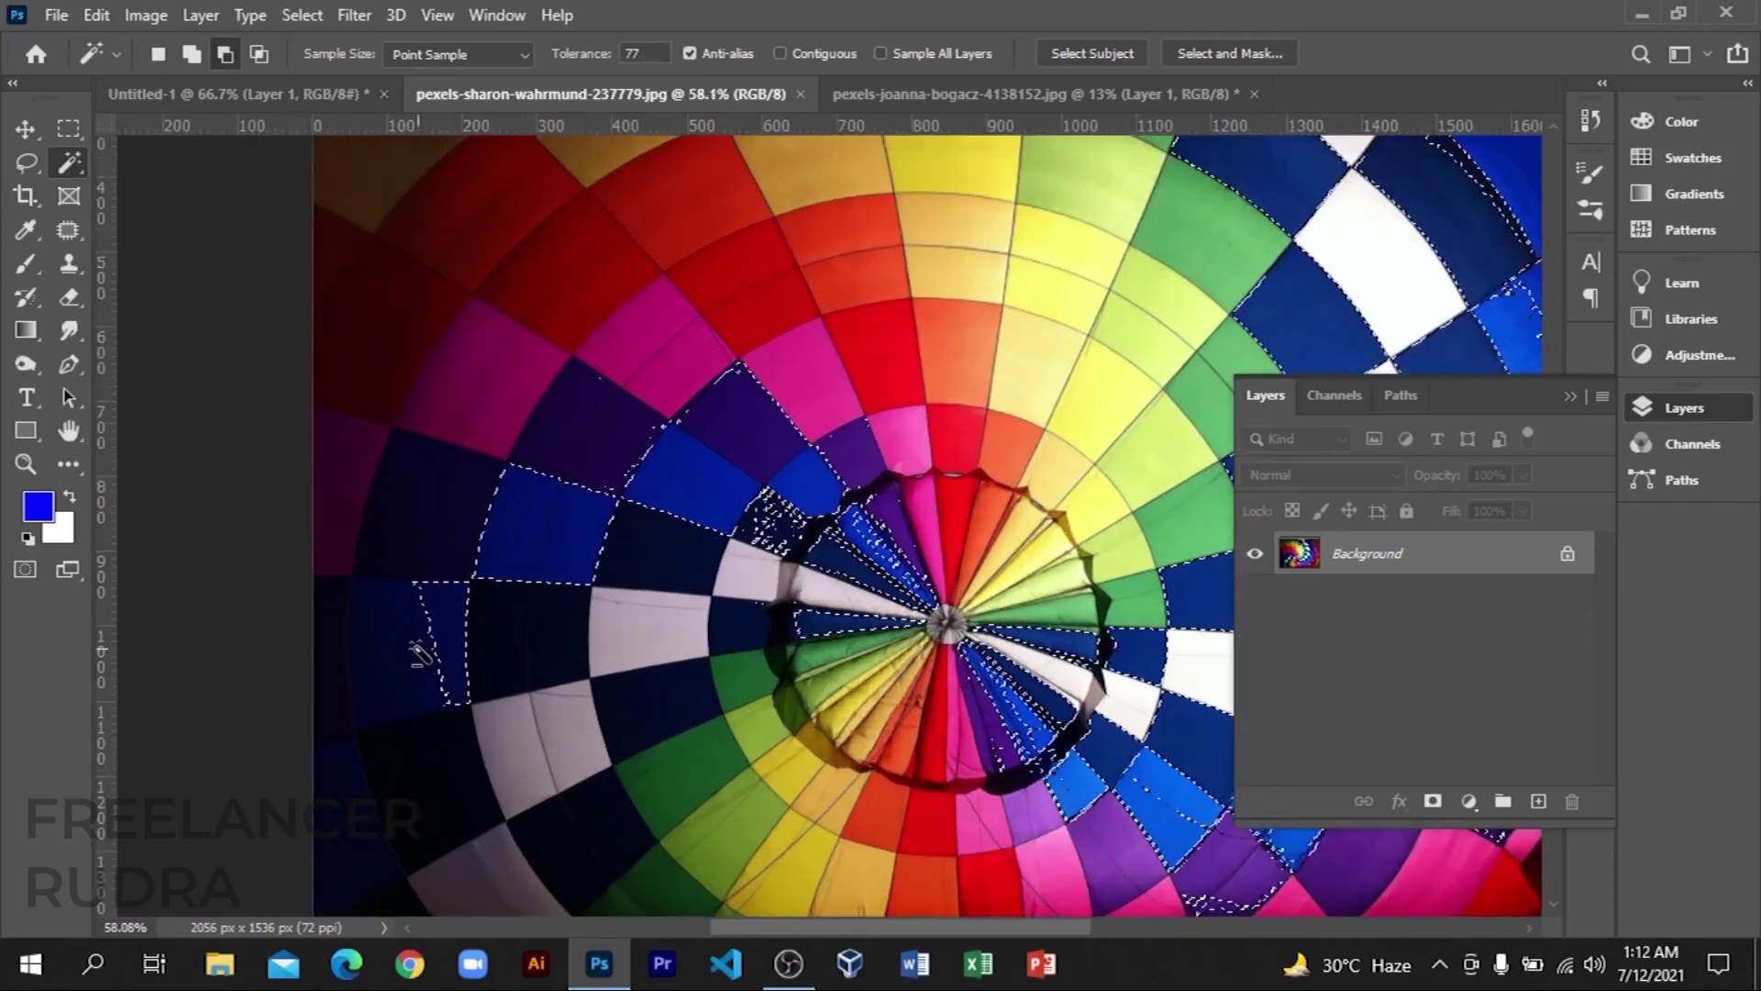
scroll(431, 633, up, 1)
scroll(442, 582, down, 1)
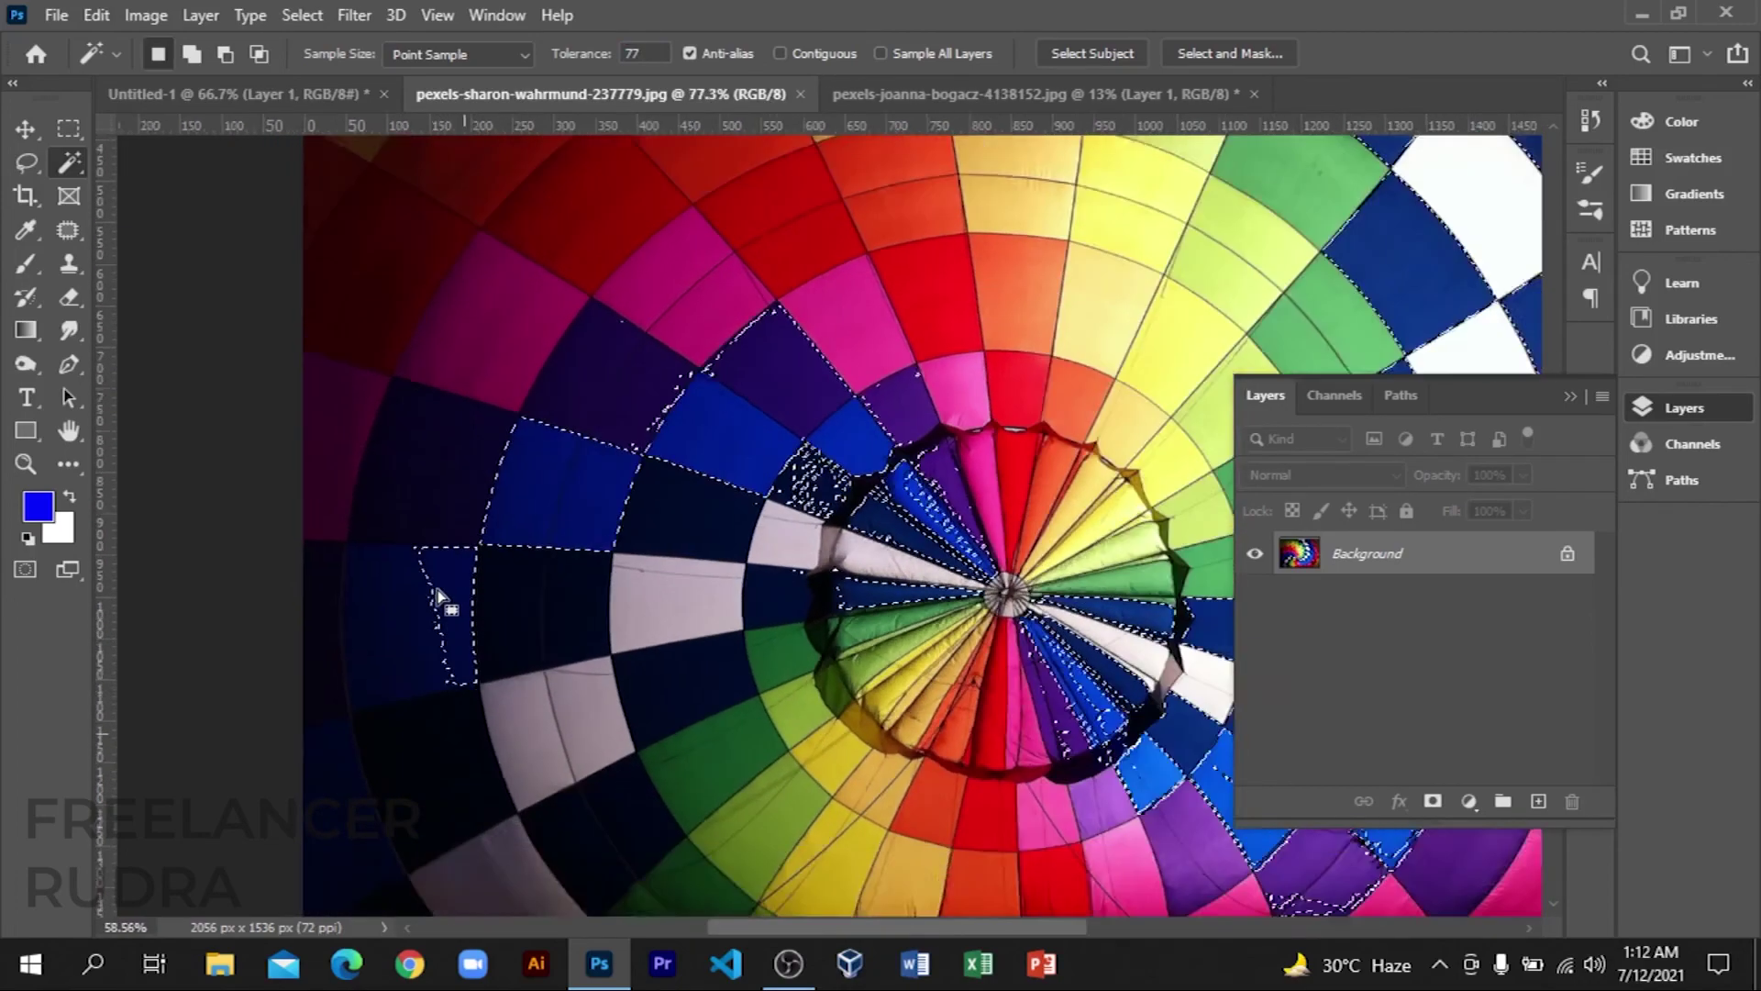
scroll(551, 532, down, 1)
scroll(733, 486, down, 1)
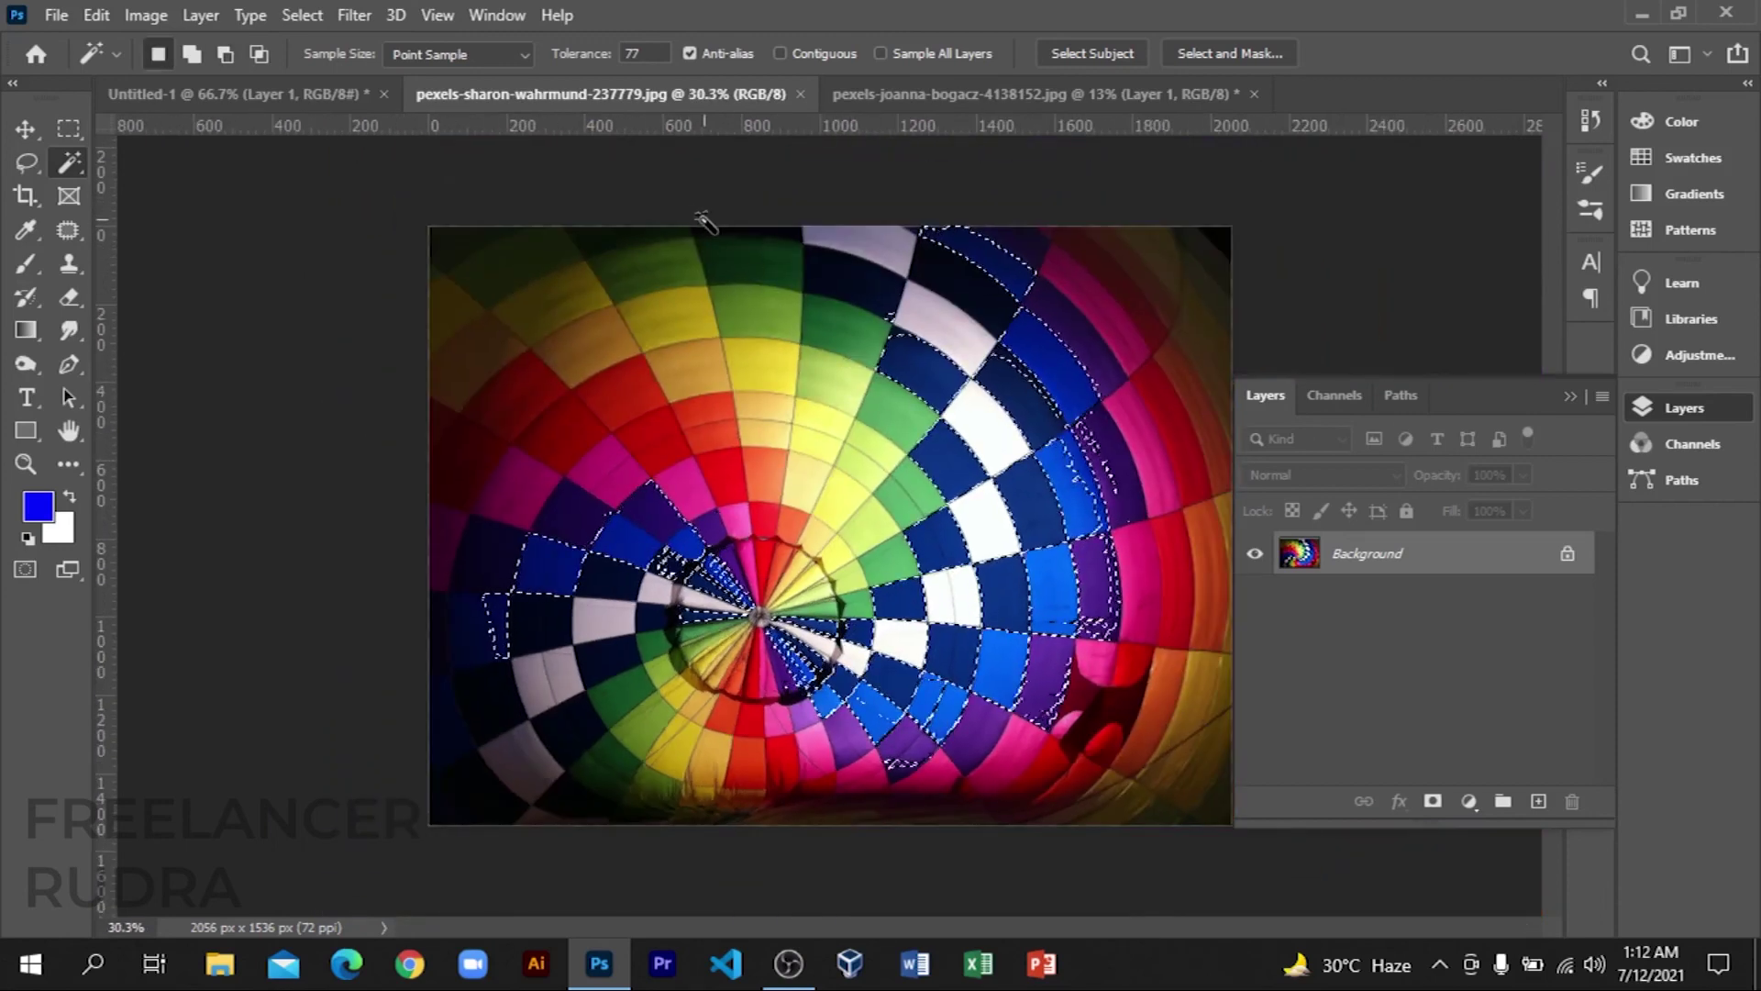
drag(601, 65, 522, 62)
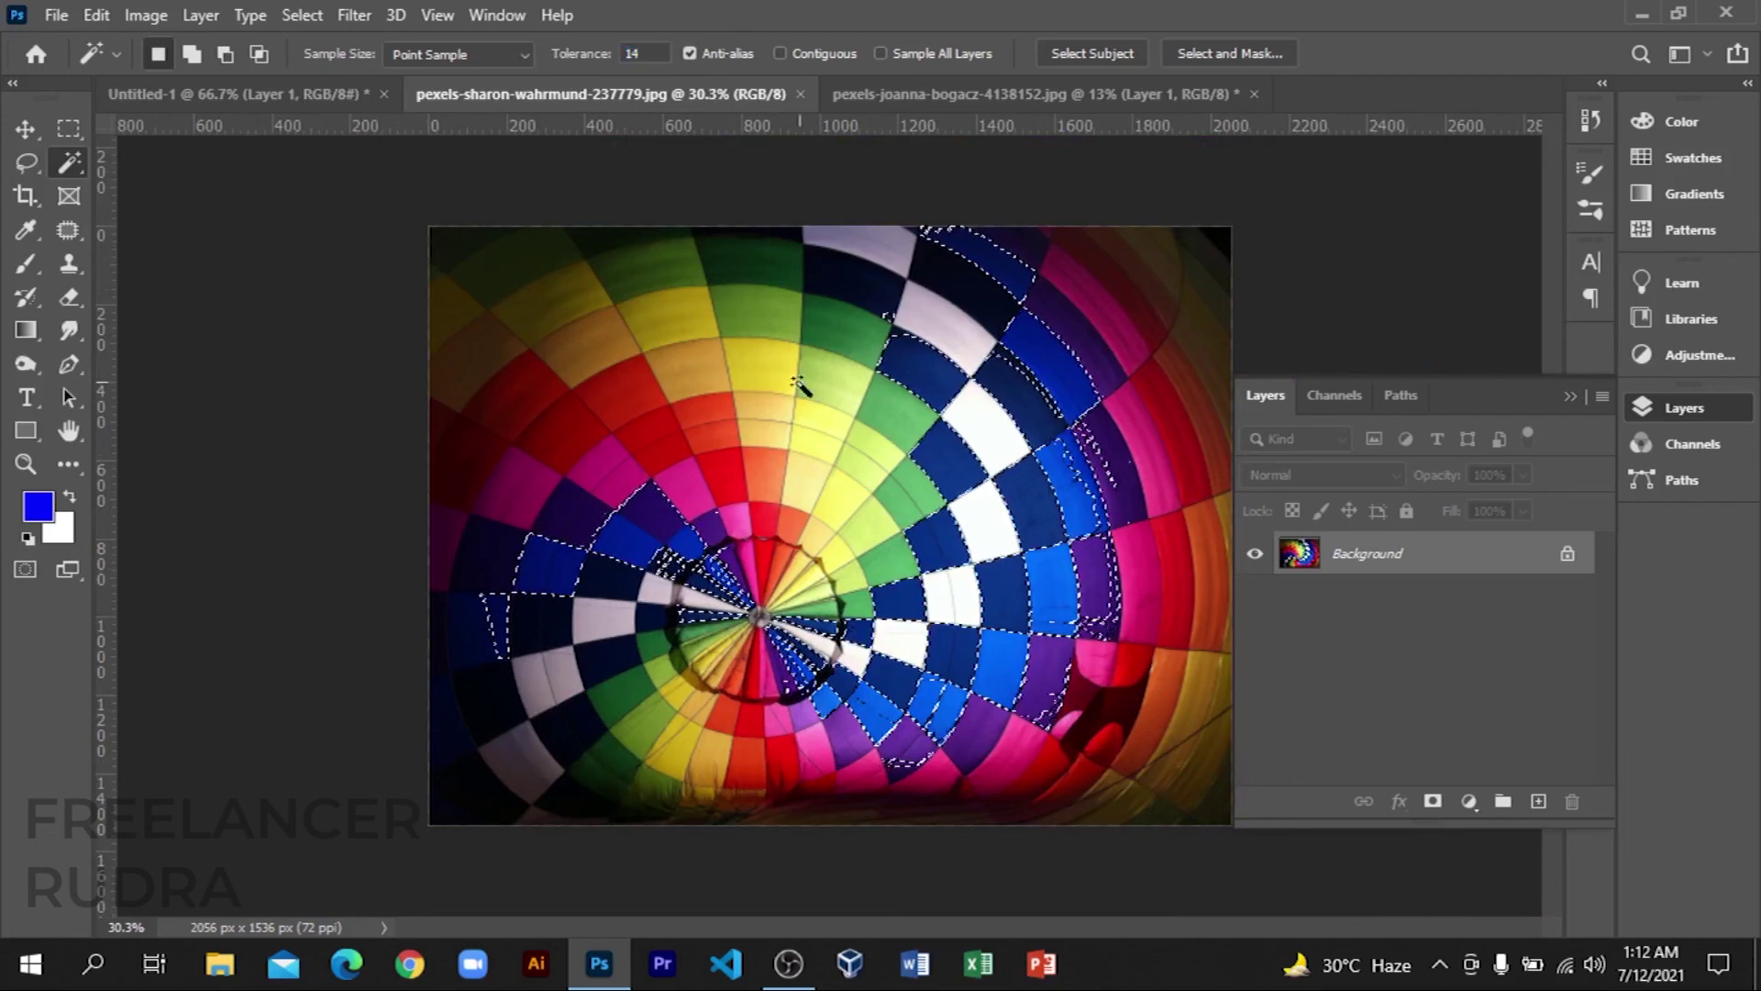
key(ctrl+d)
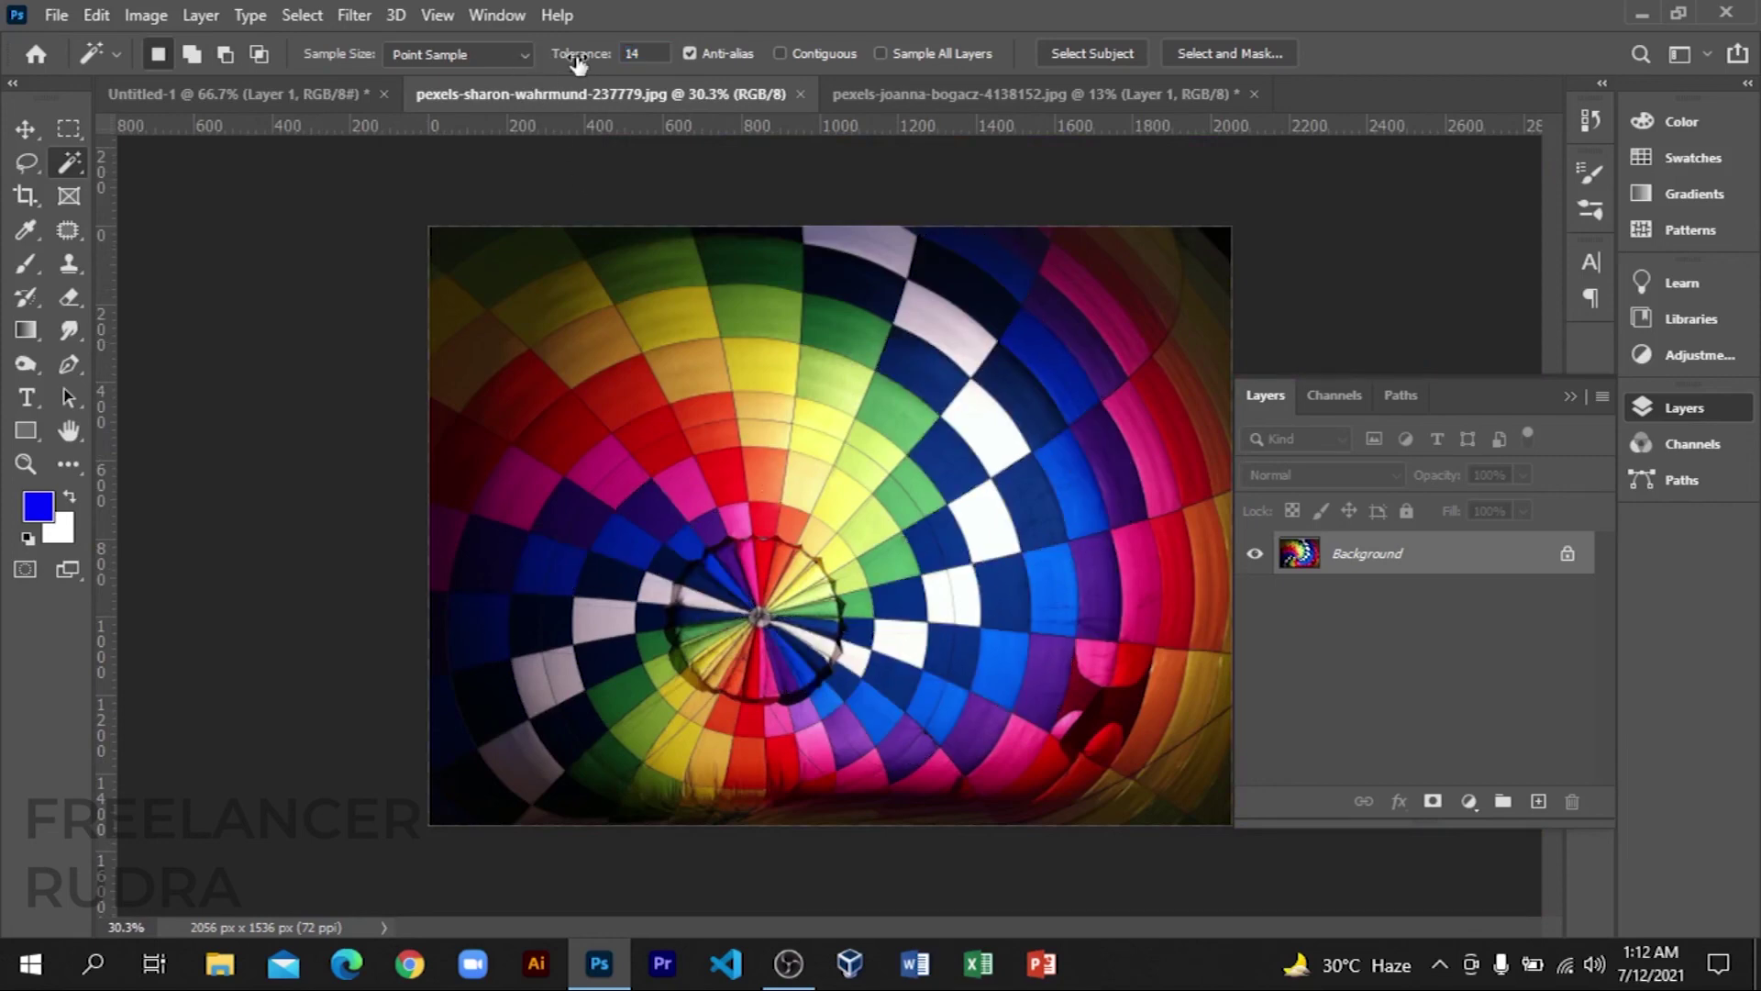
Step: Magic Wand the navy balloon panels at tolerances 14, 152 and 85, deselecting after each
click(961, 474)
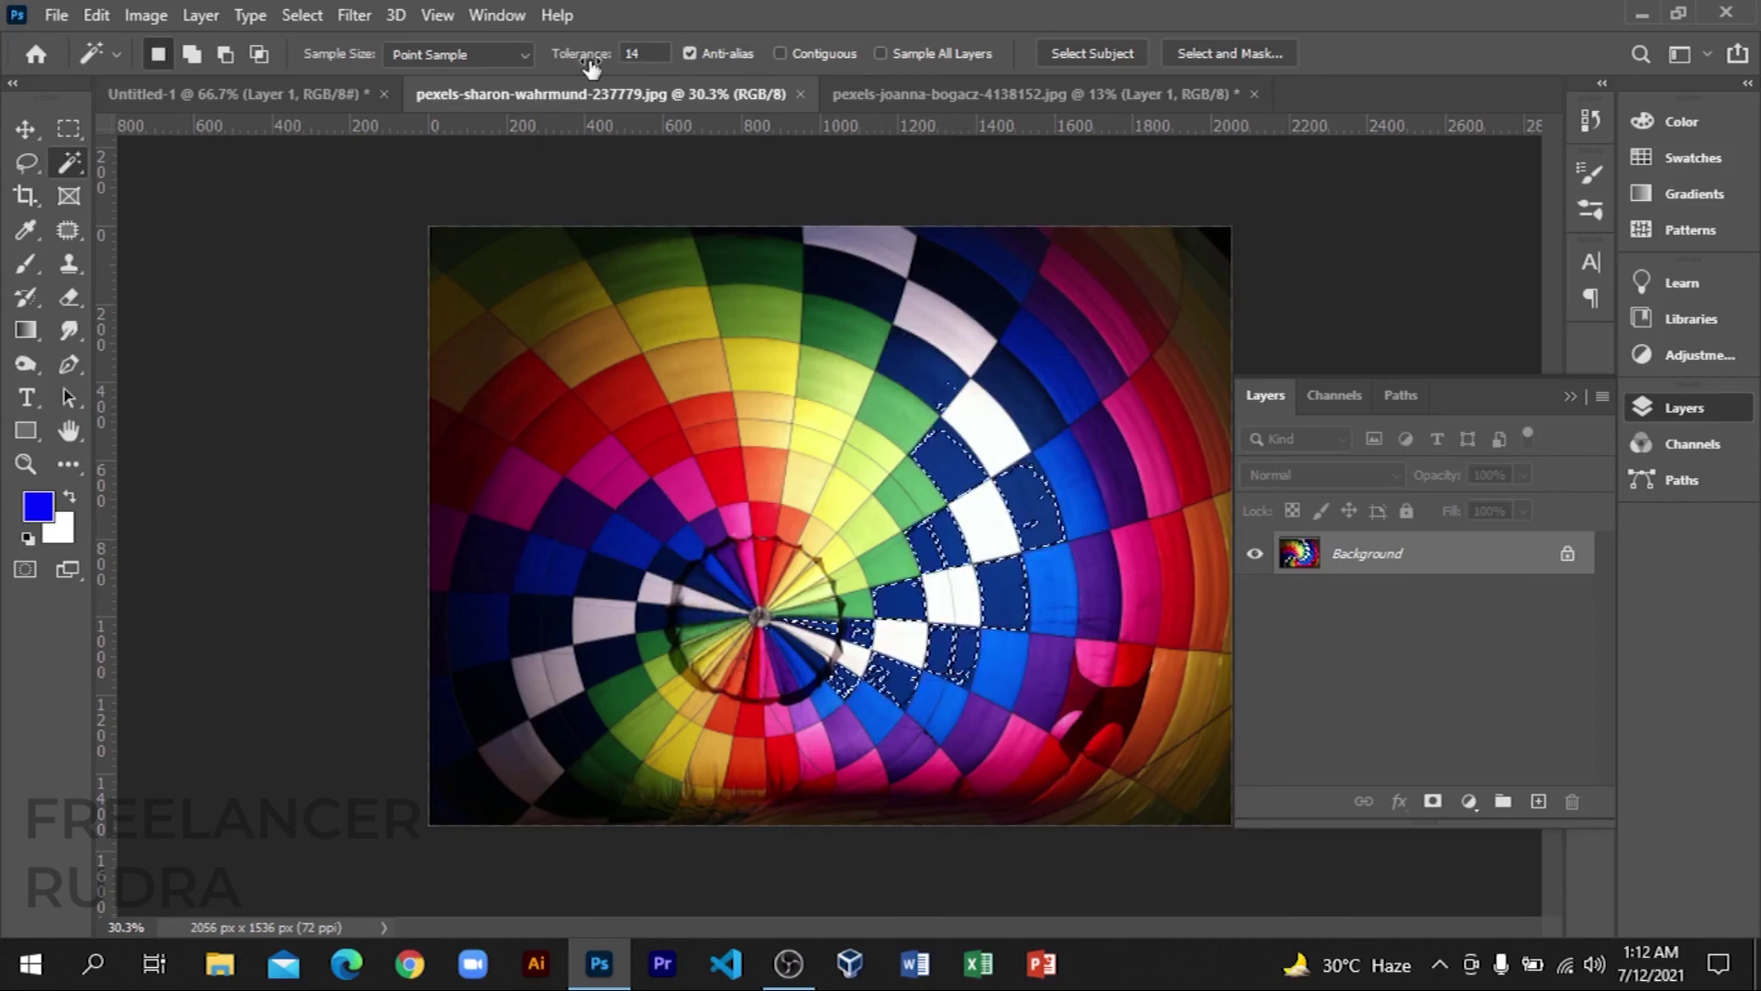
key(ctrl+d)
drag(590, 66, 748, 61)
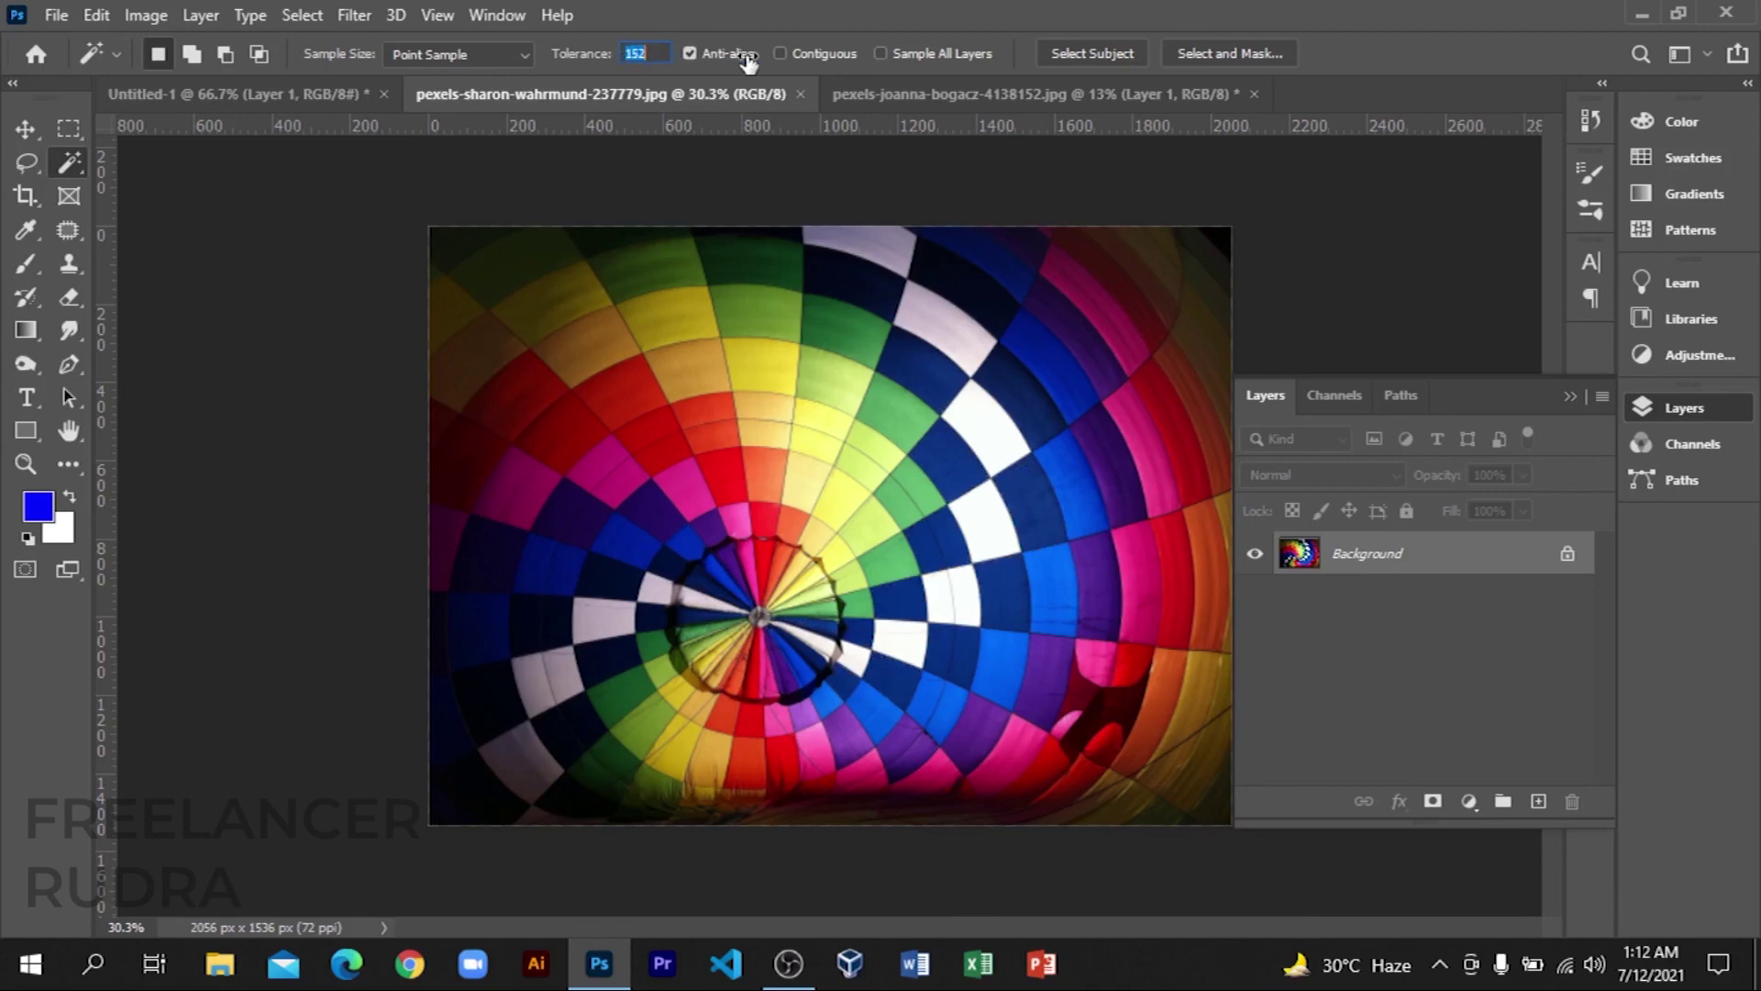
click(955, 446)
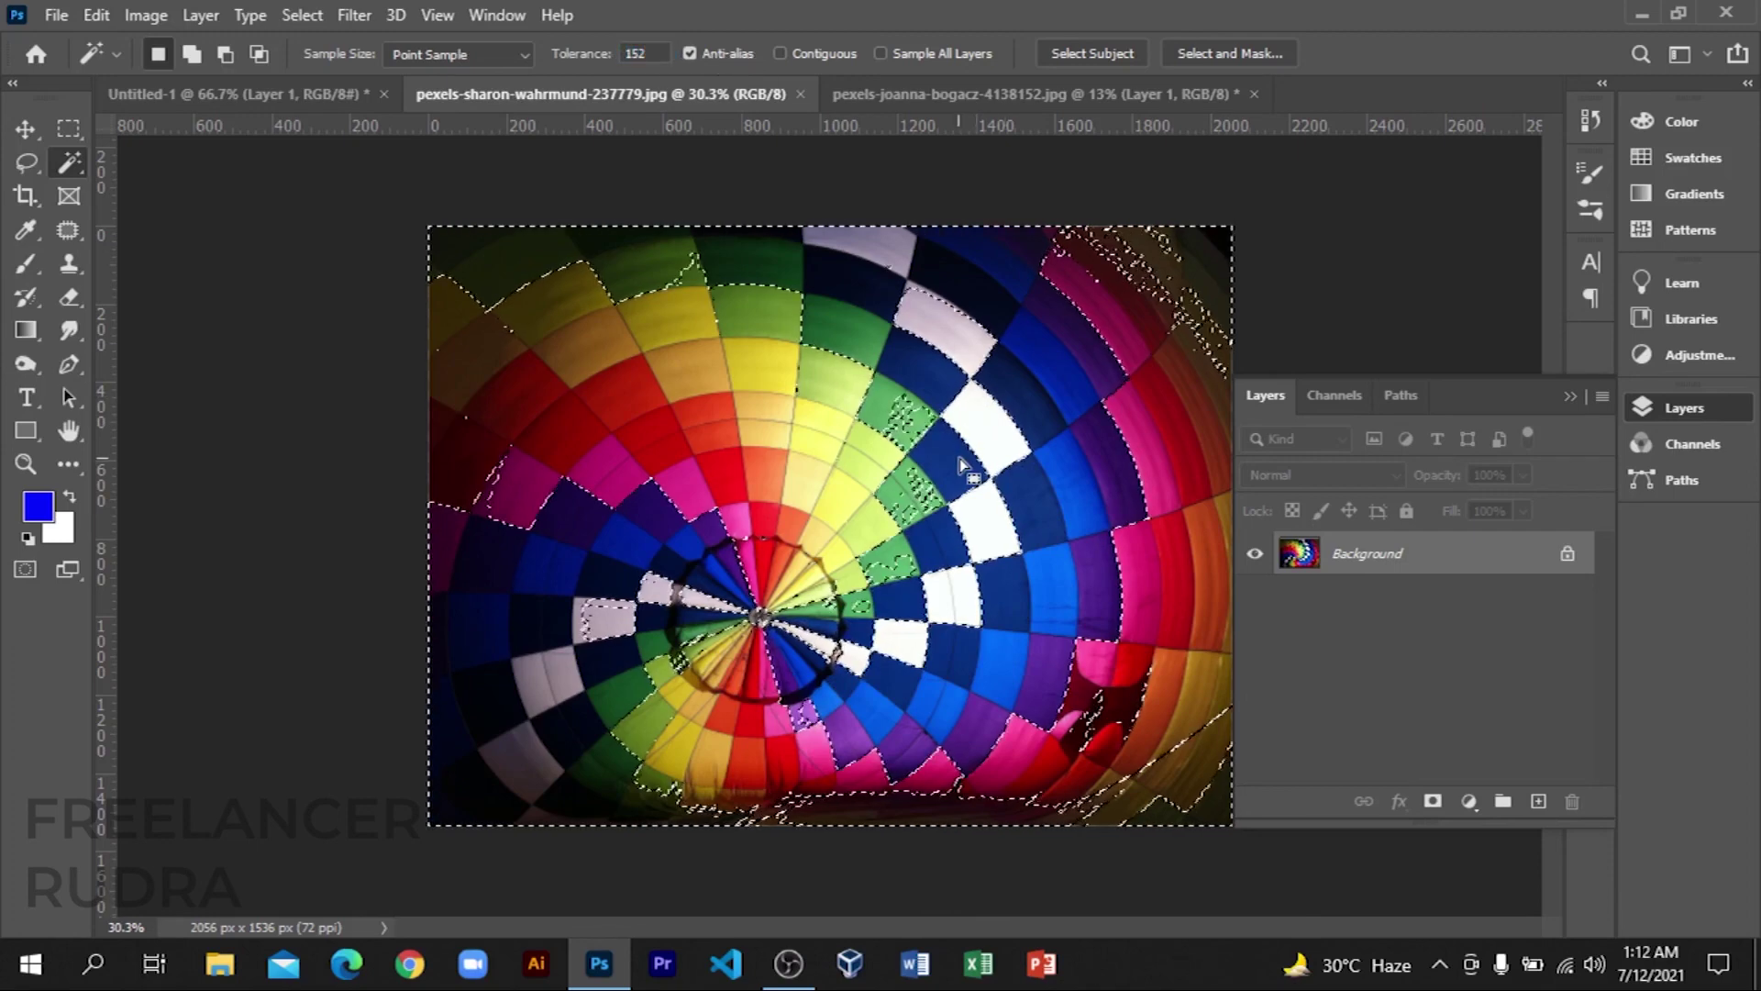
key(ctrl+d)
drag(606, 53, 498, 58)
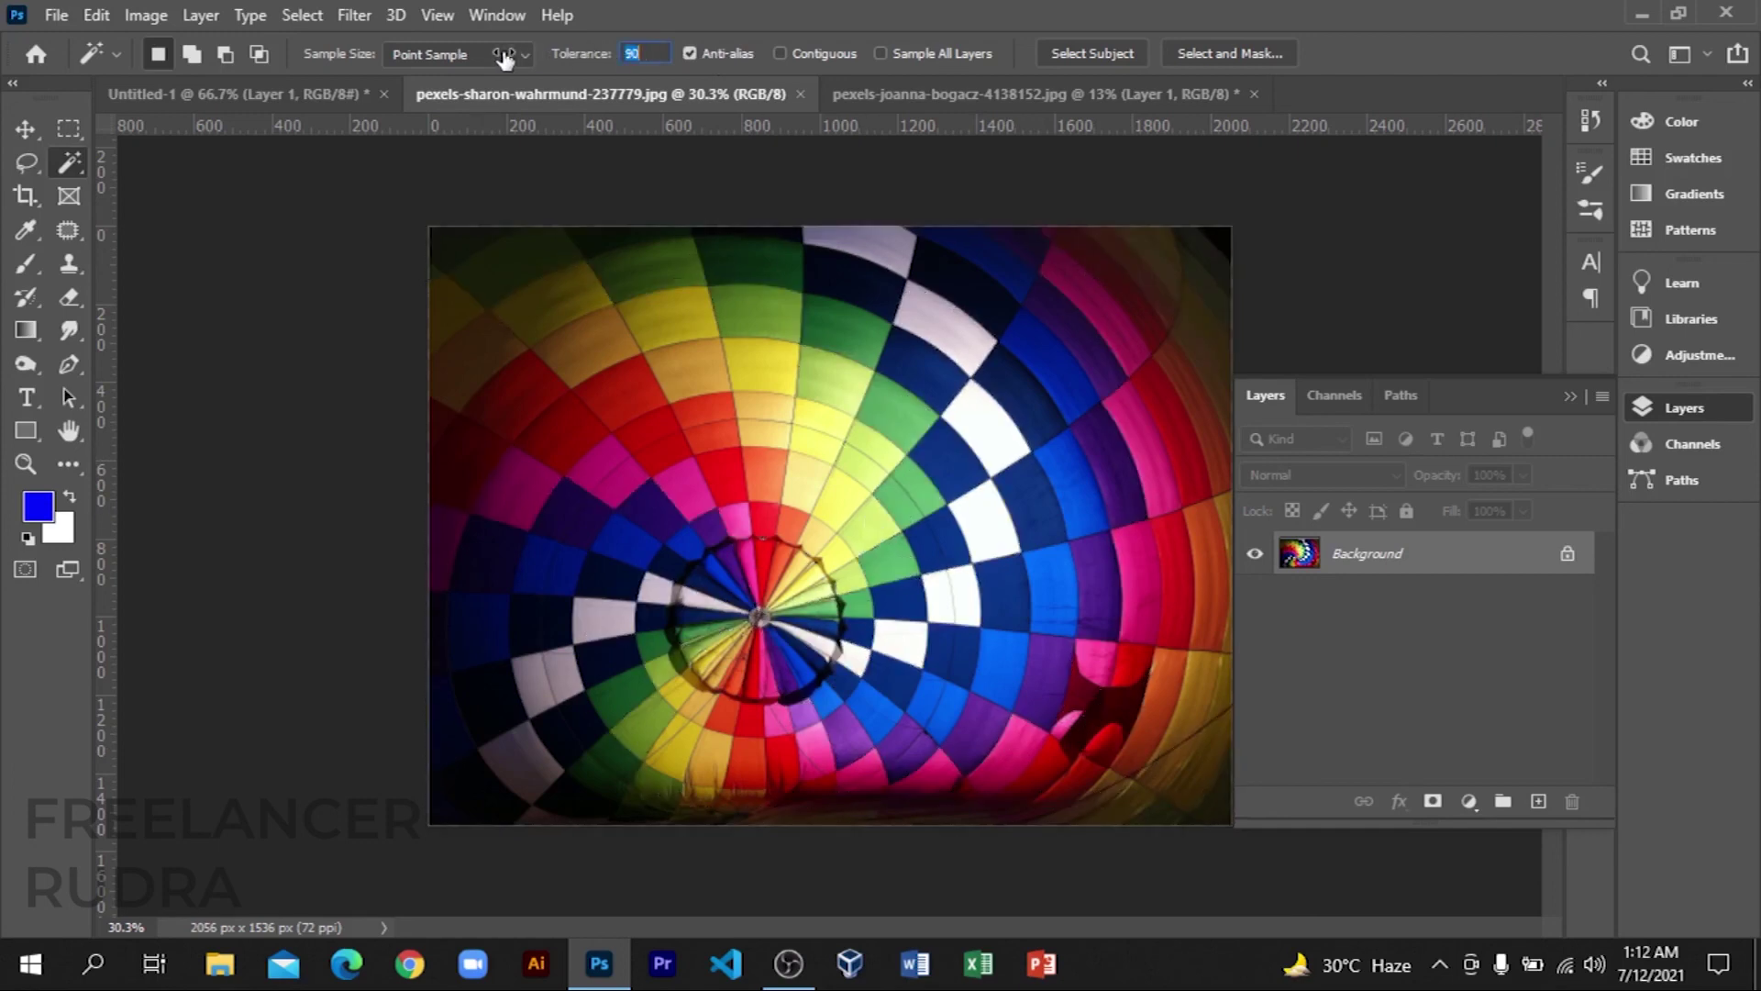
text(85)
click(973, 465)
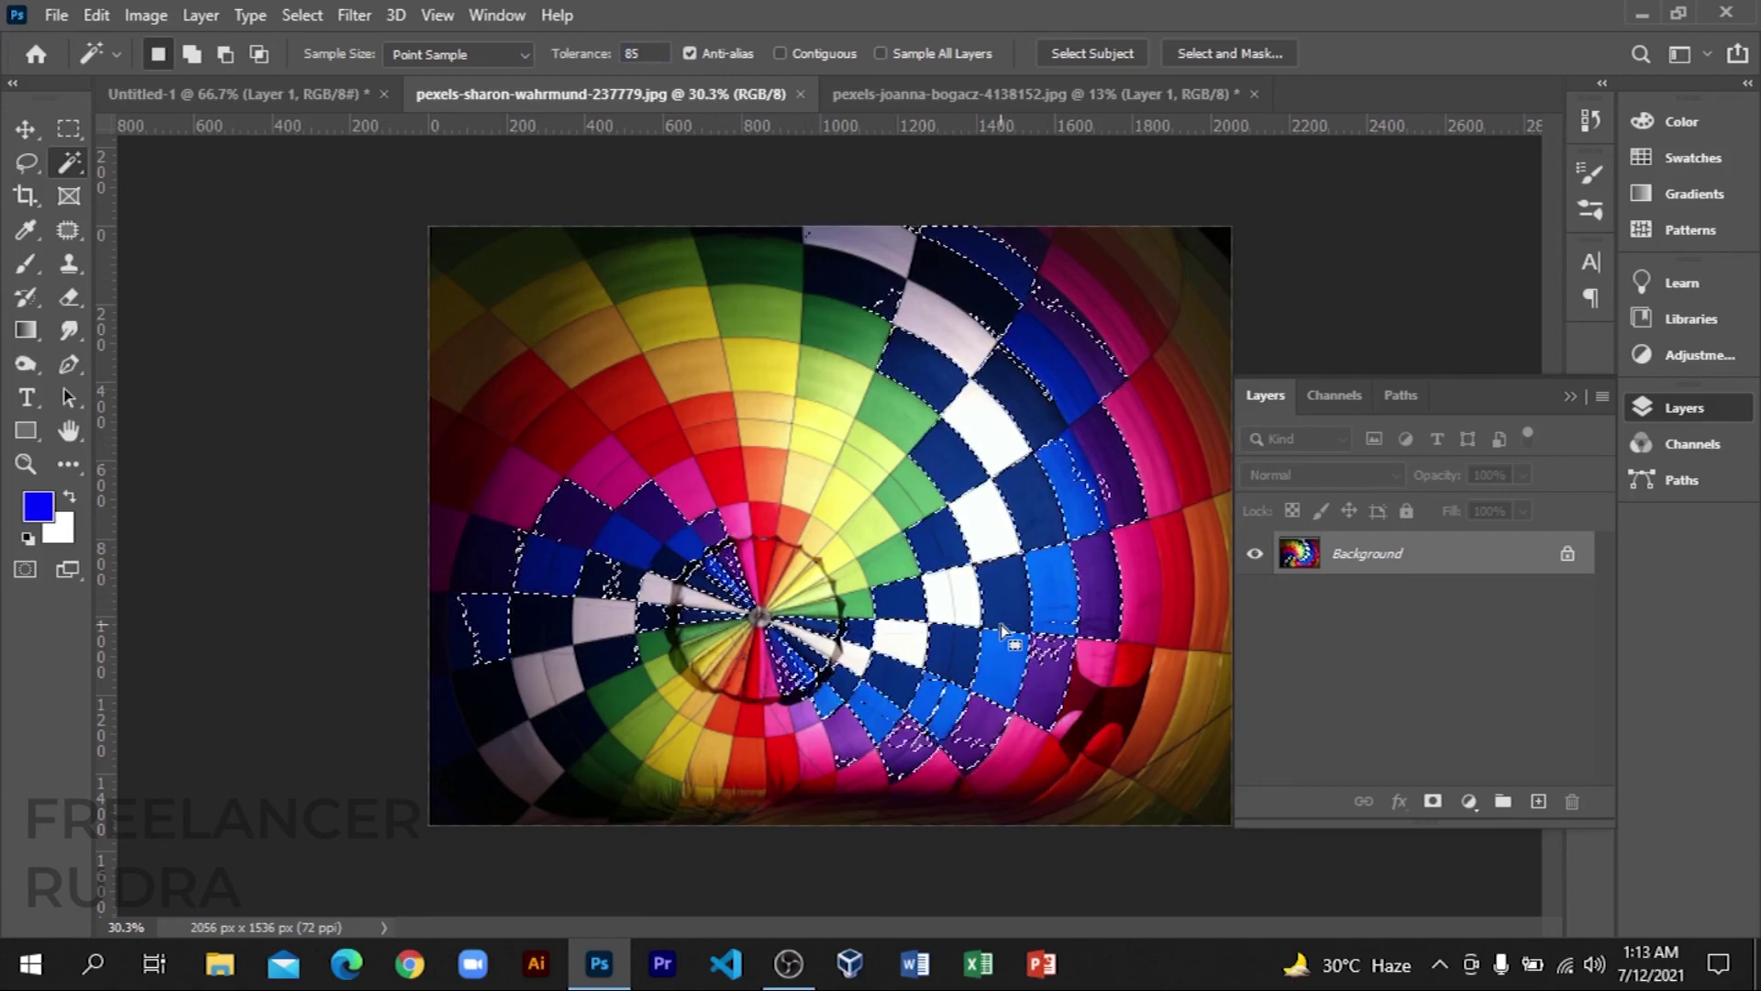
key(ctrl+d)
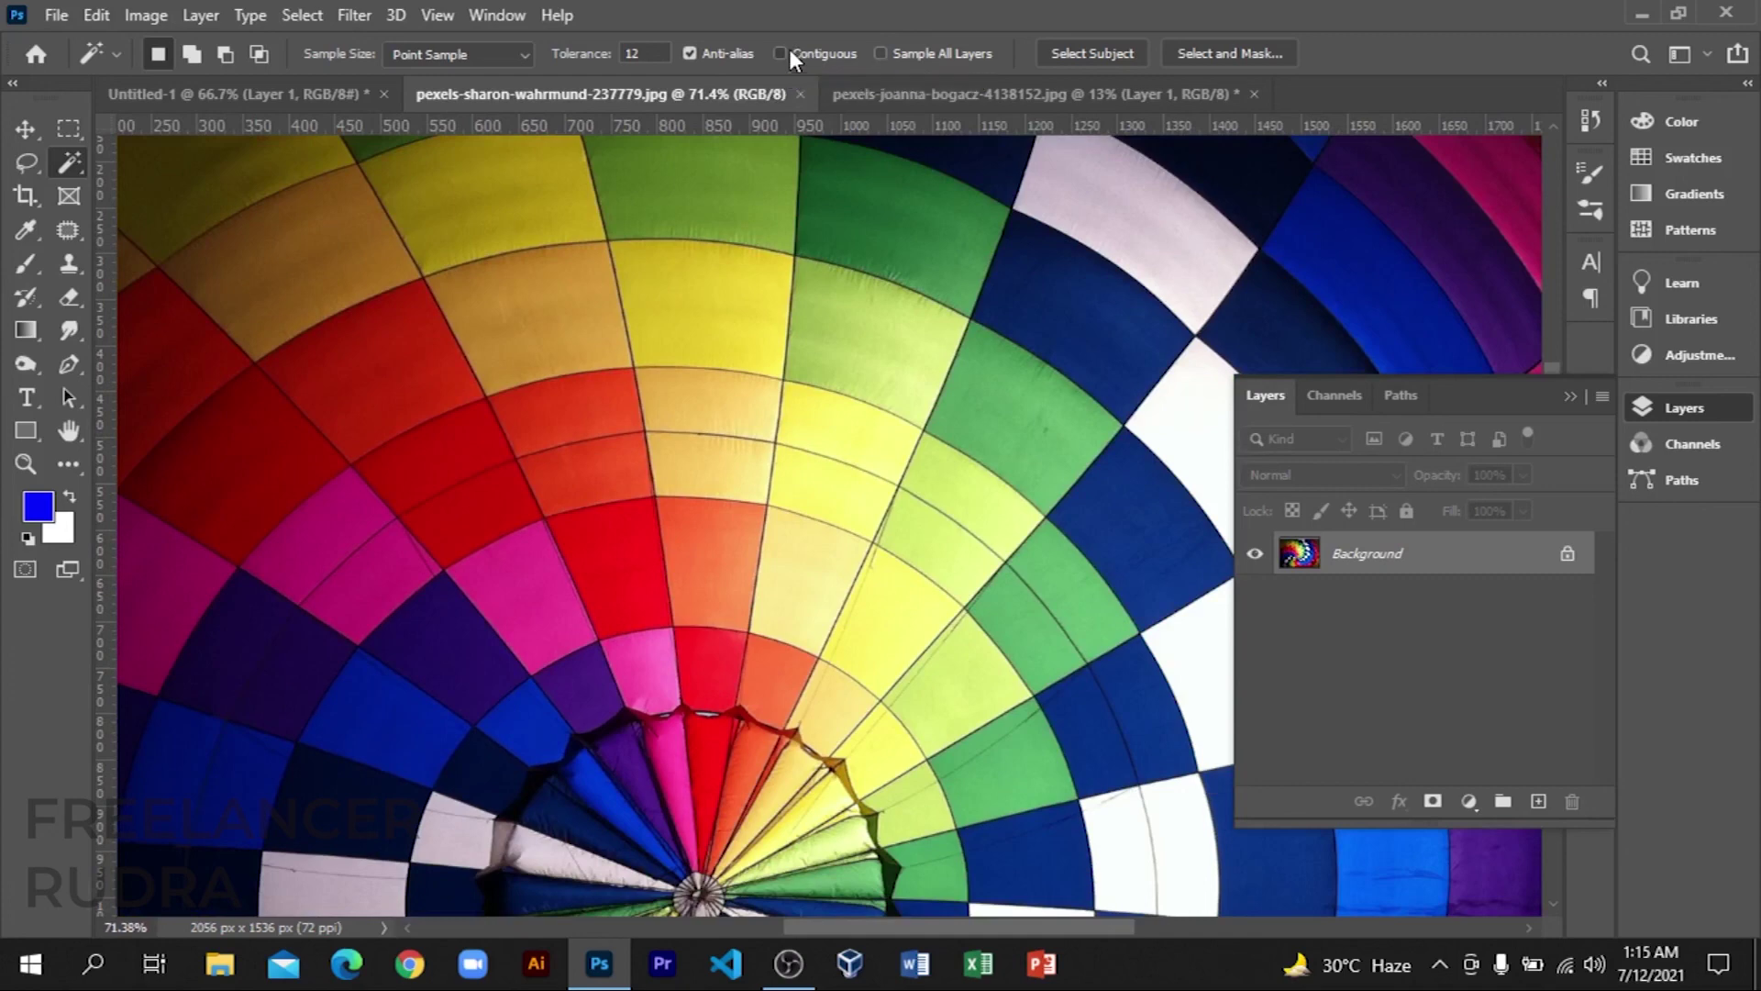
Step: With Contiguous off, select every red balloon panel, then deselect
alt+scroll(564, 610, up, 3)
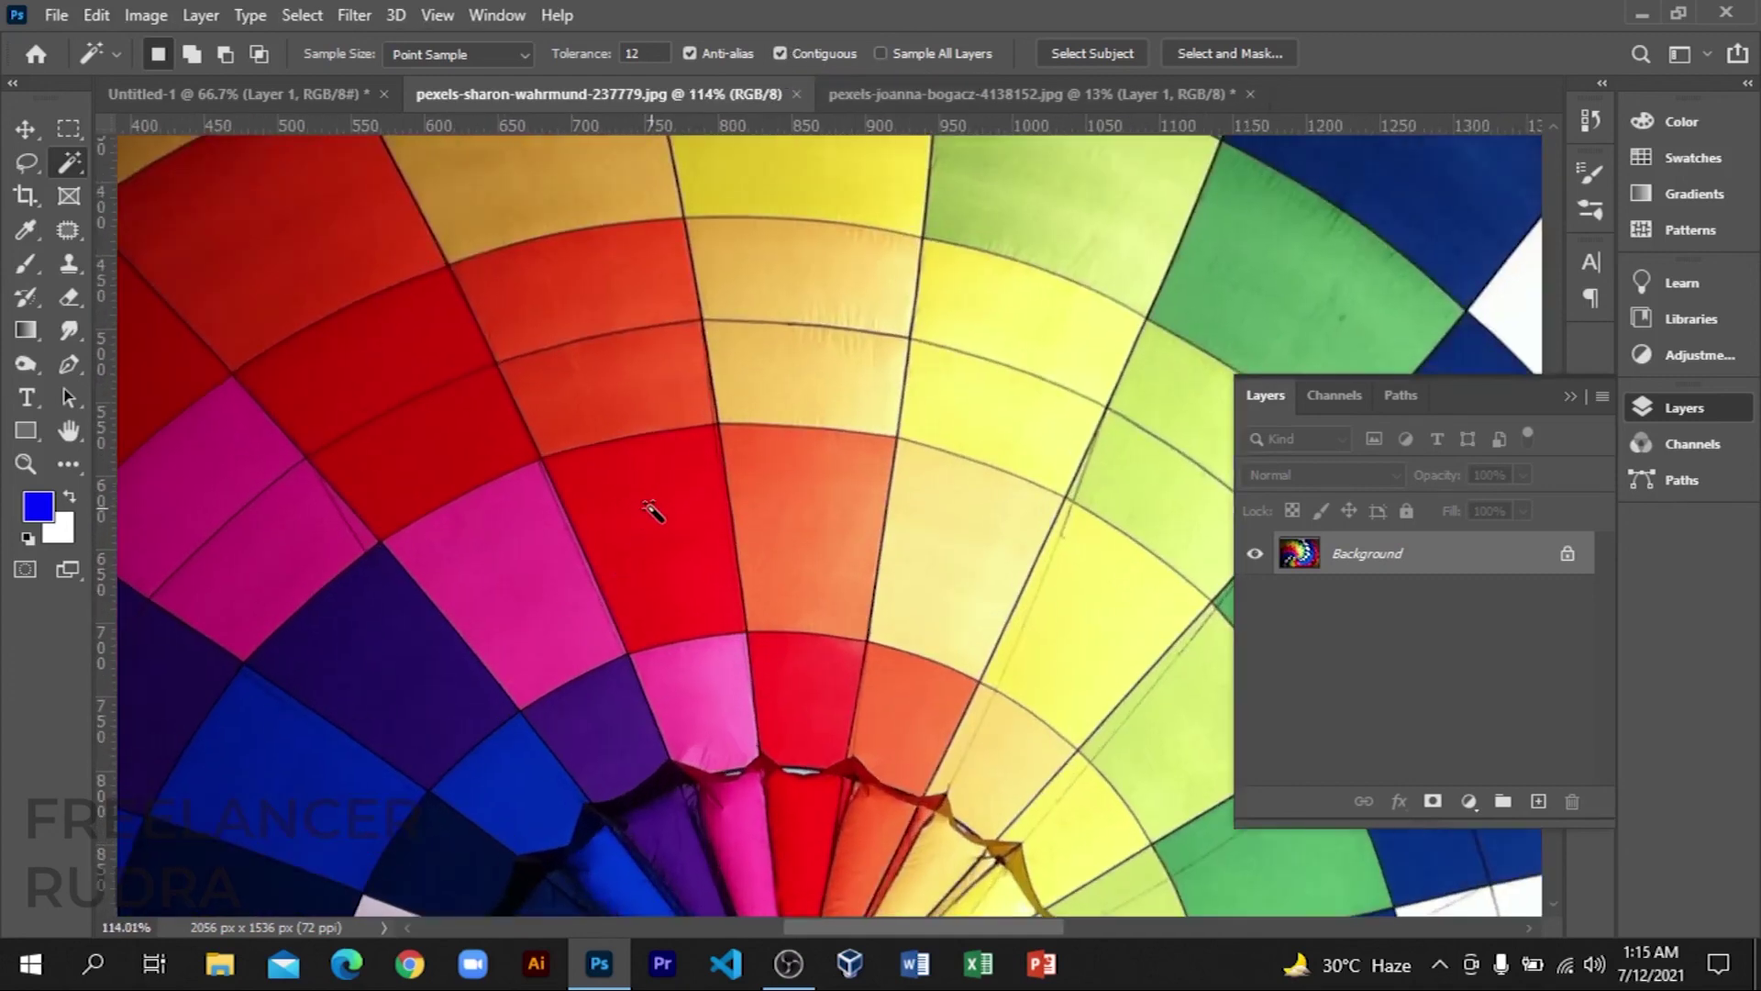
alt+scroll(654, 512, down, 3)
click(802, 52)
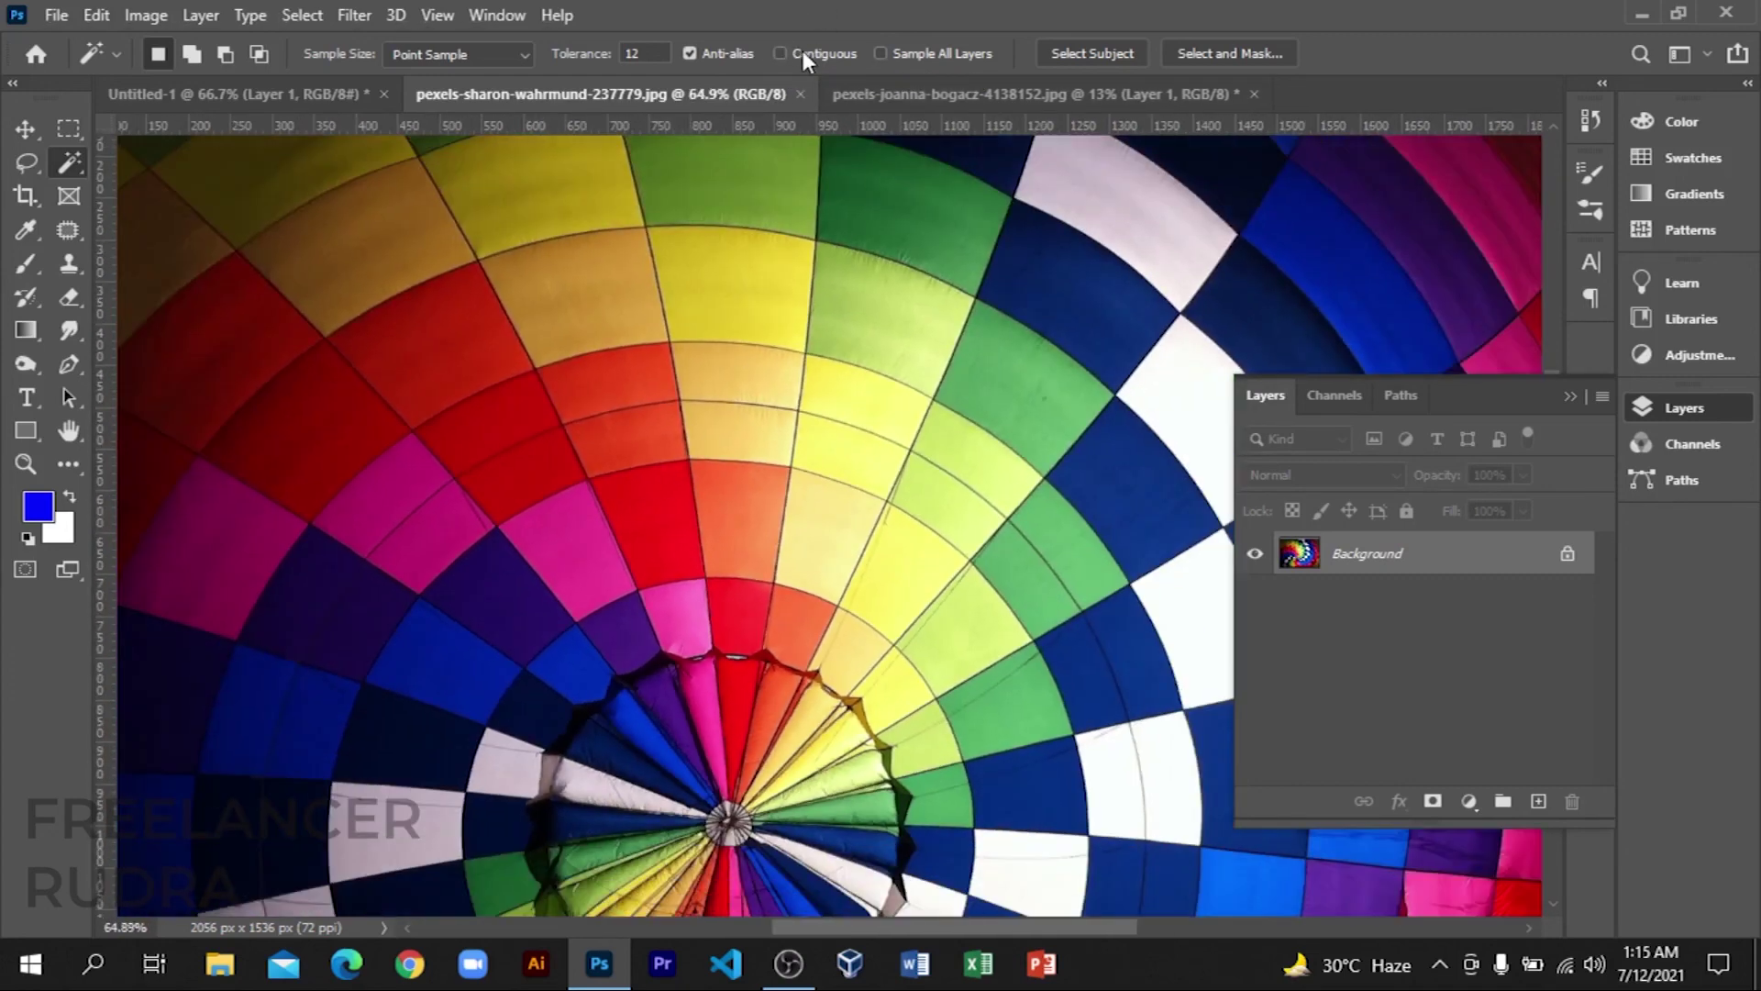
click(662, 512)
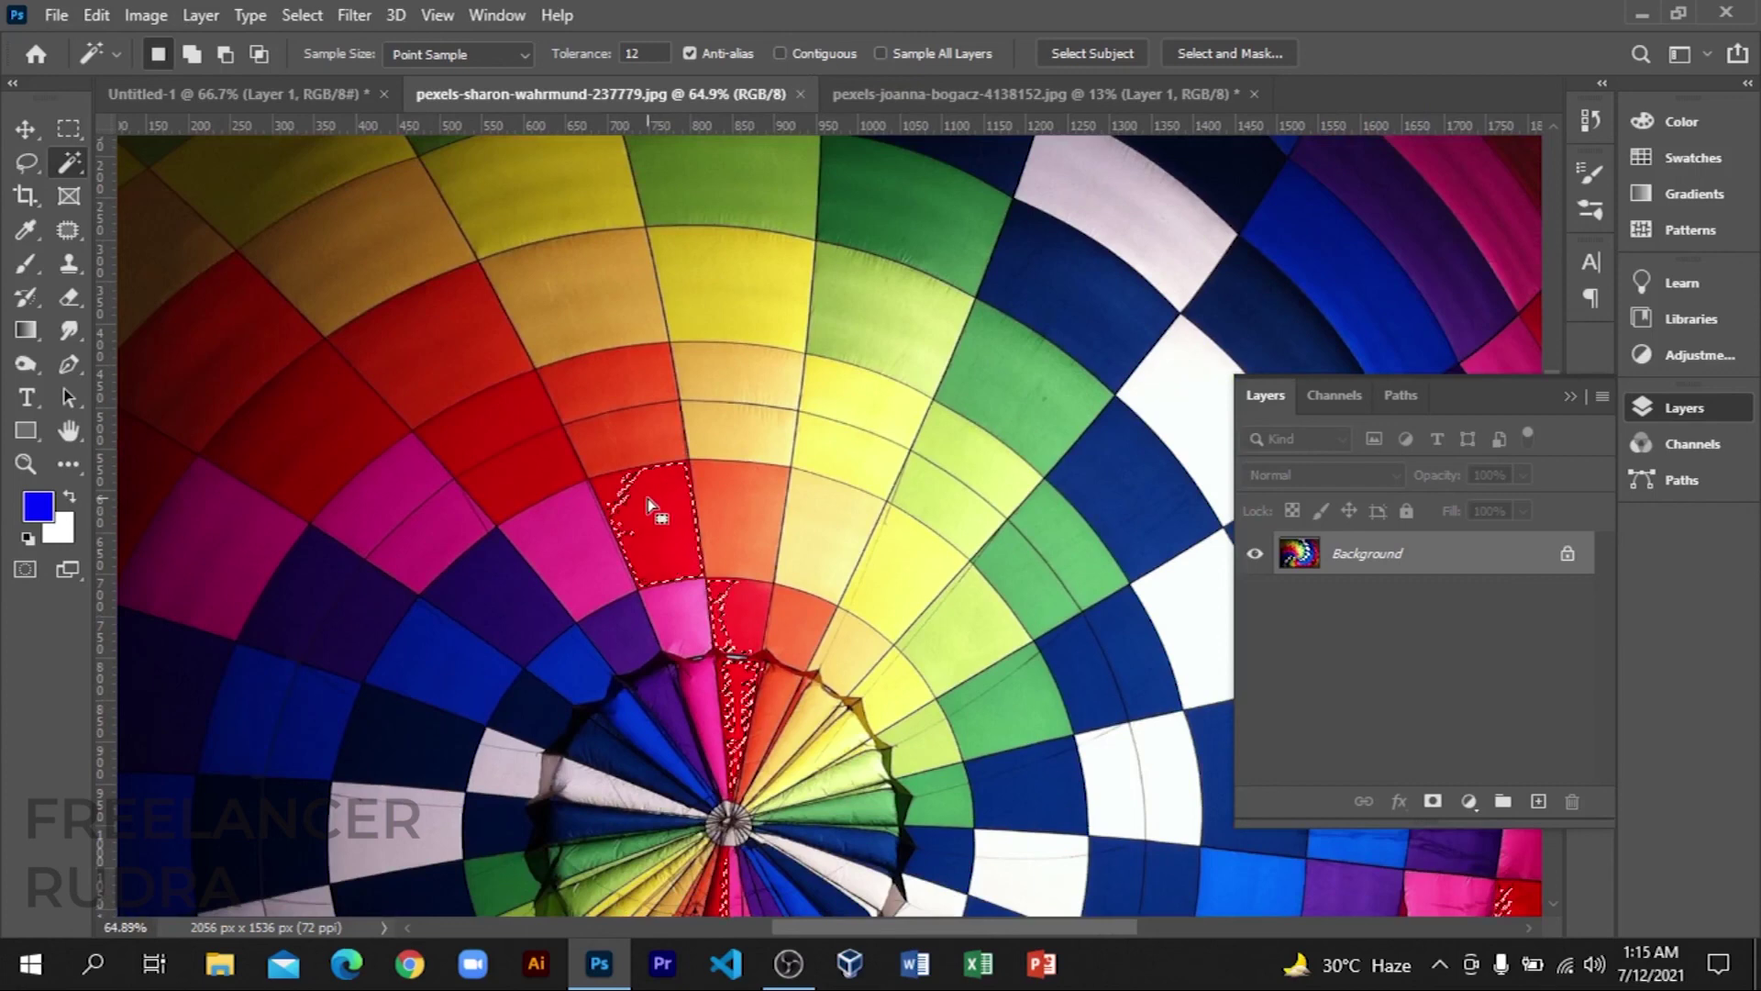
alt+scroll(650, 505, down, 2)
alt+scroll(654, 530, down, 1)
alt+scroll(654, 530, down, 1)
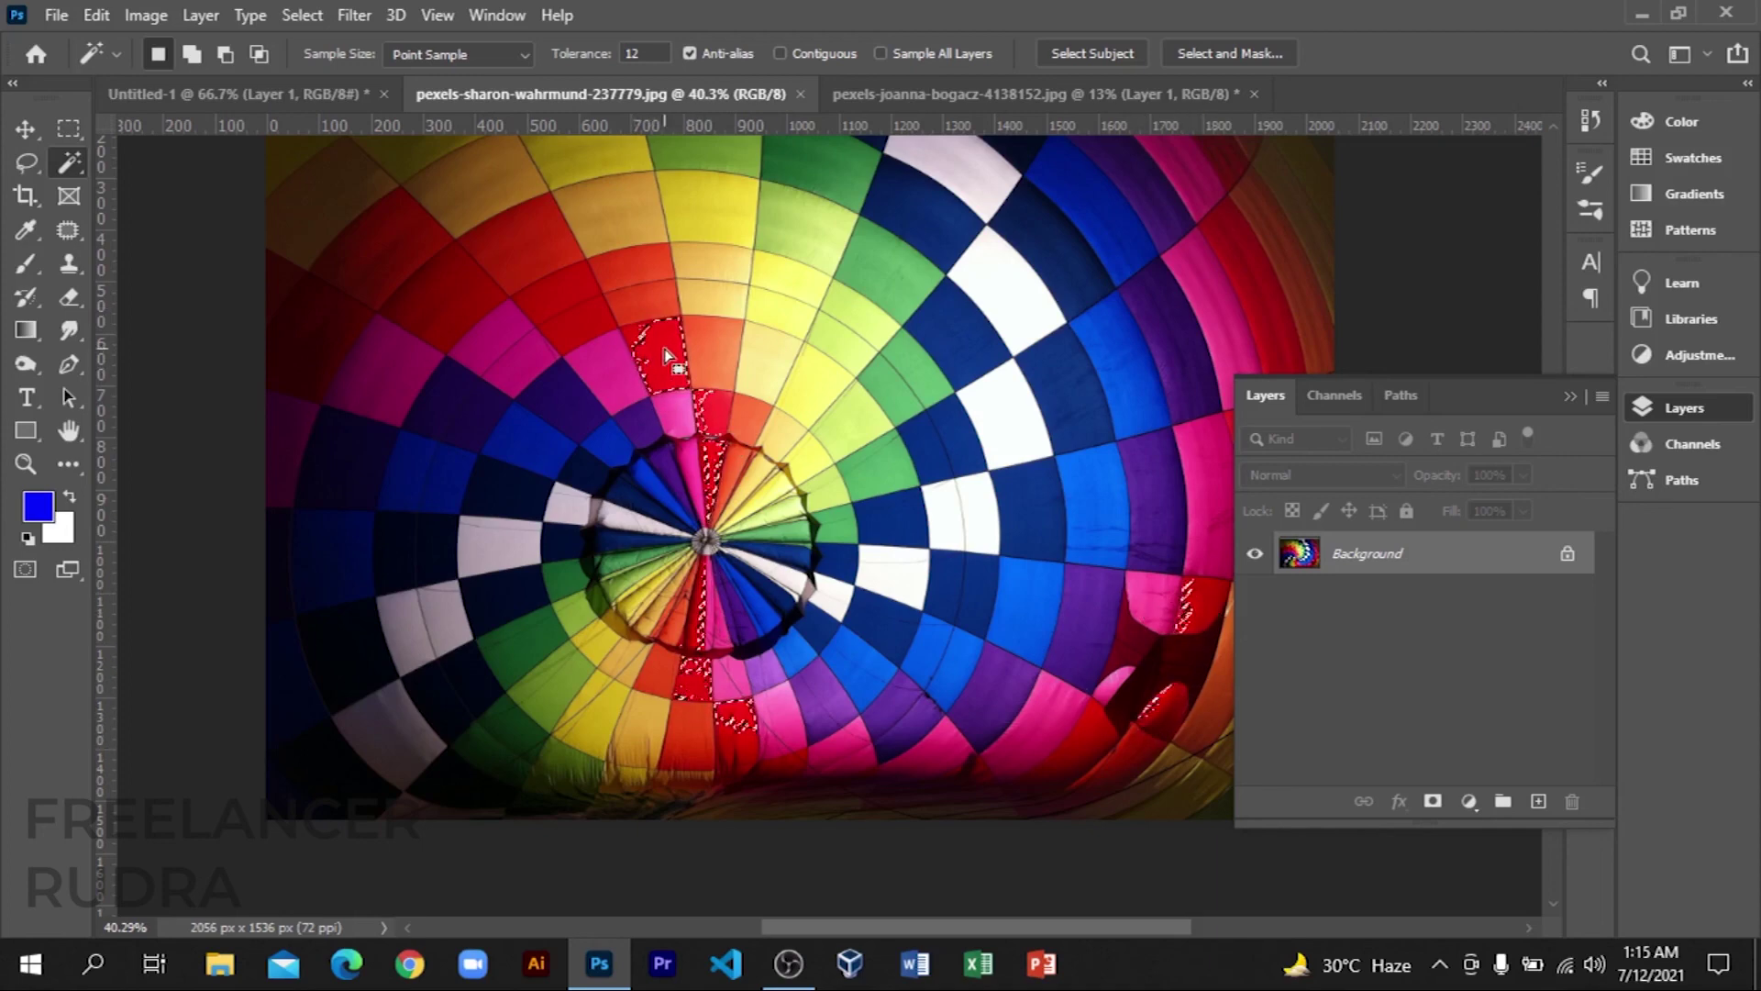
key(ctrl+d)
Step: With Contiguous on, select only the single red panel above the balloon's centre
click(804, 57)
scroll(620, 408, up, 2)
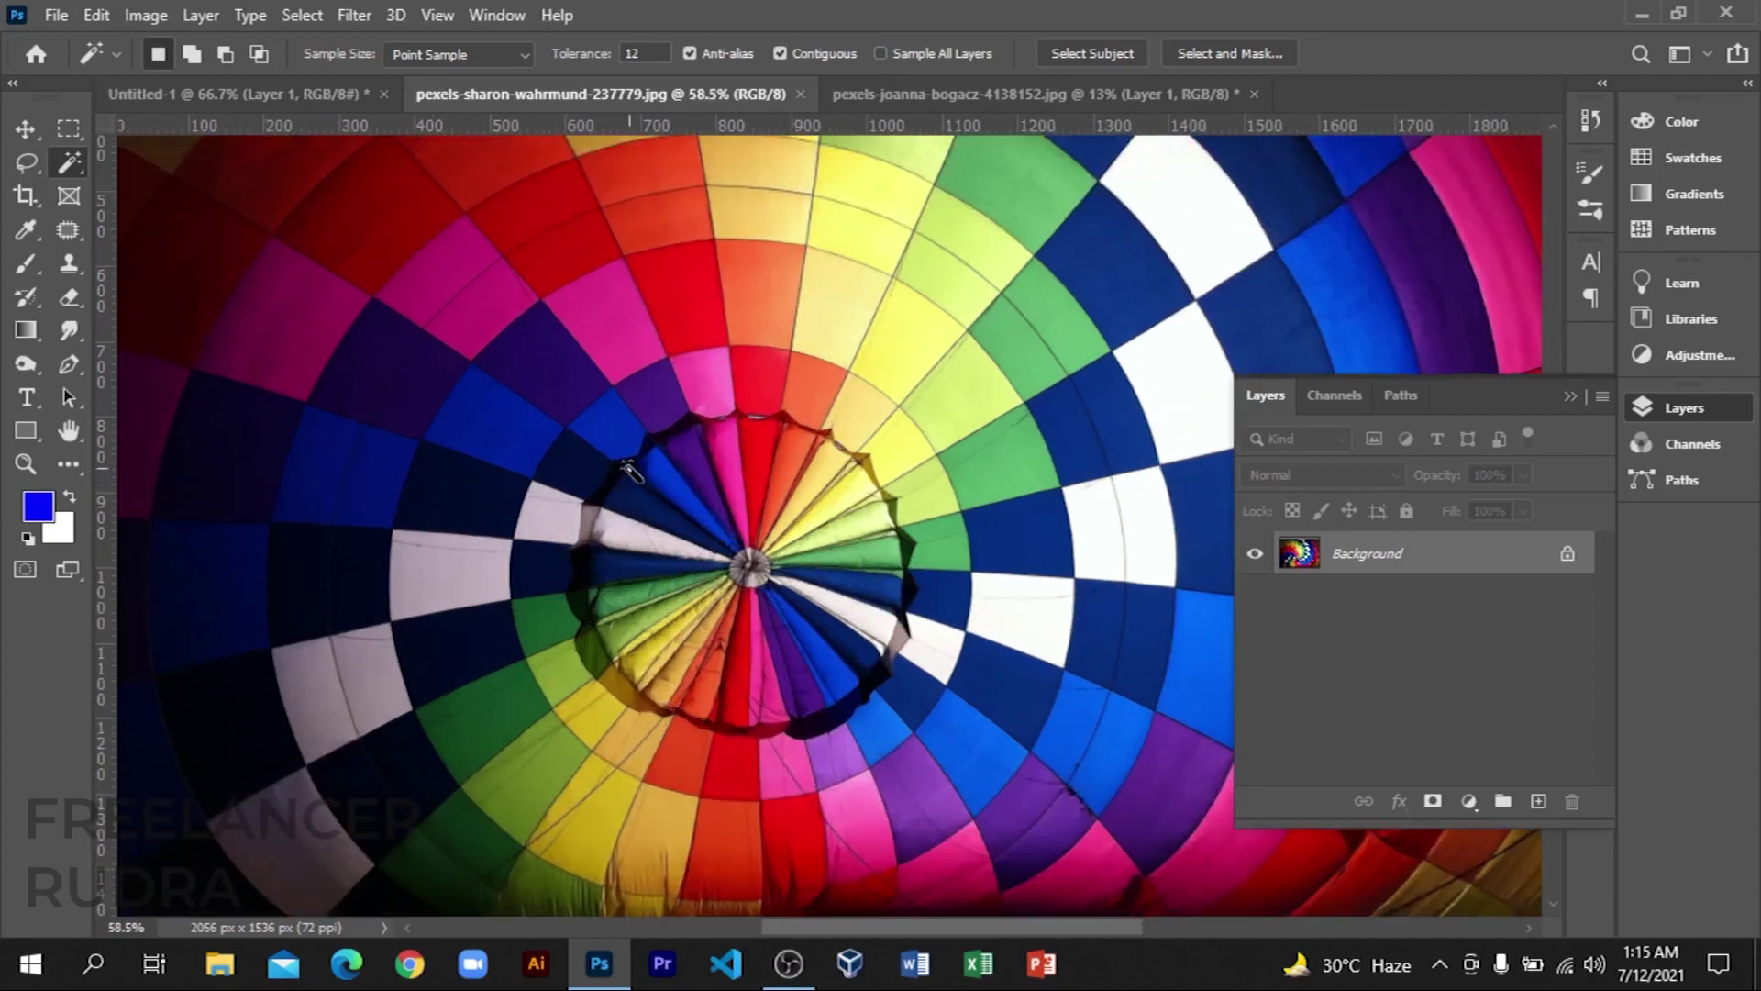
click(690, 304)
scroll(692, 310, up, 3)
scroll(693, 310, down, 3)
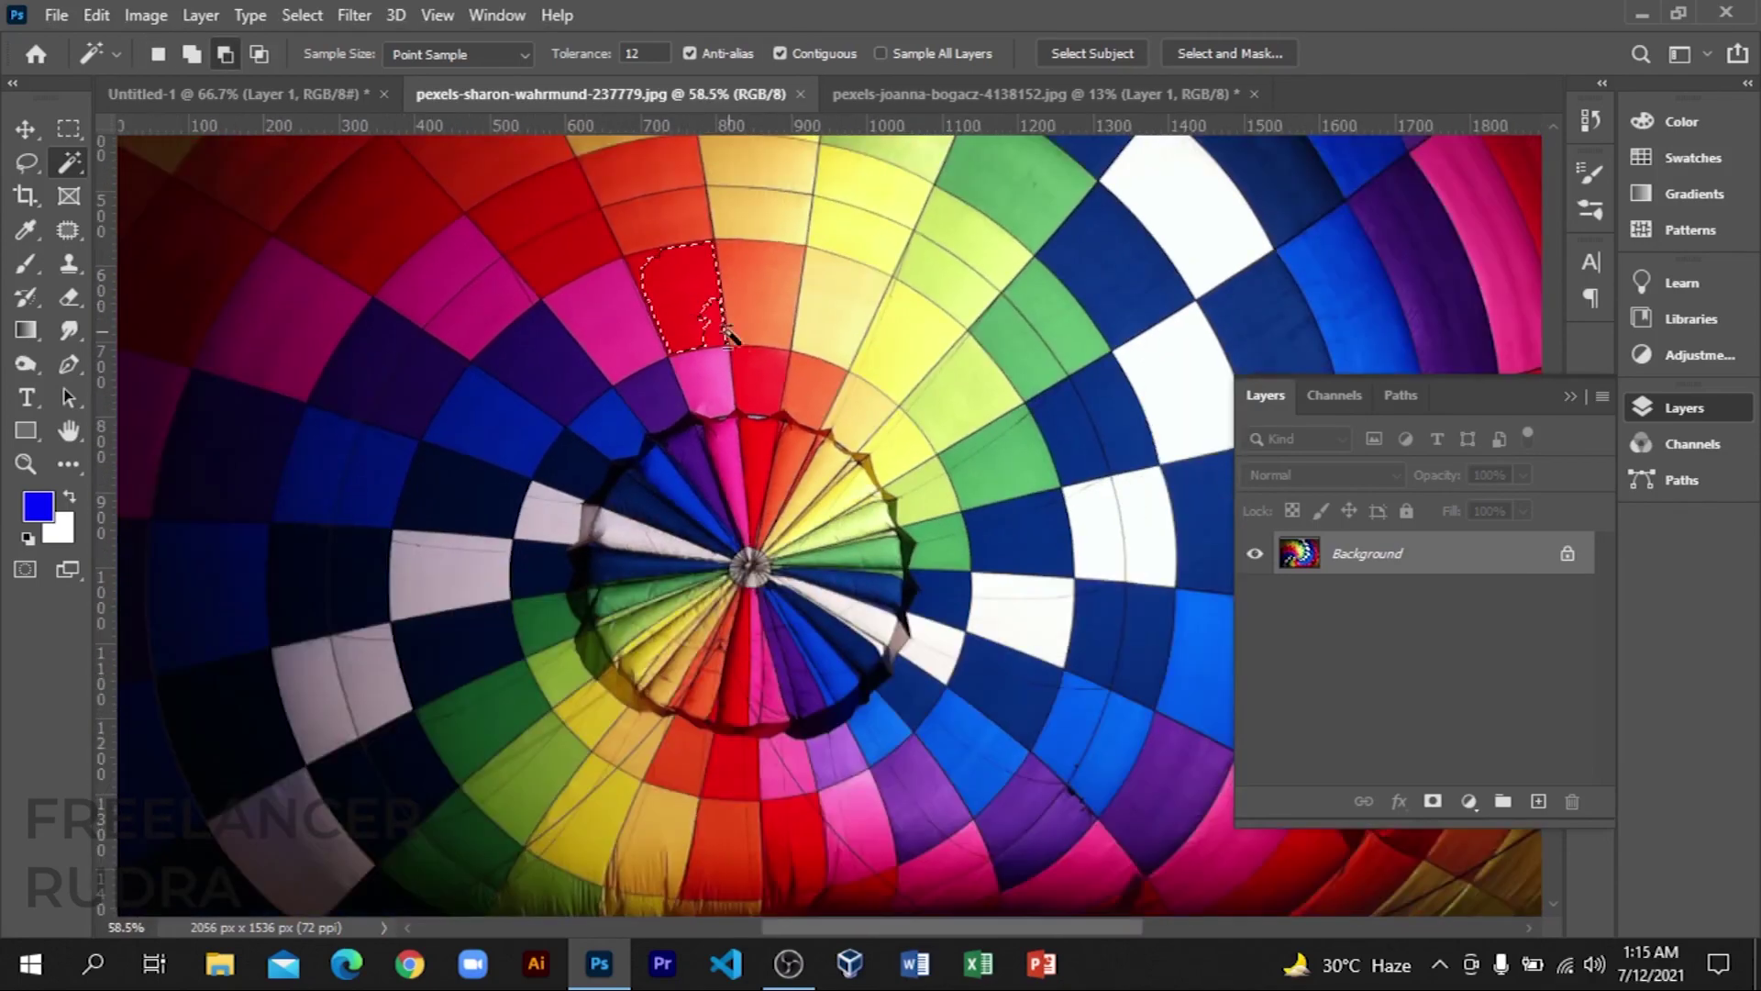
scroll(692, 310, down, 2)
scroll(692, 312, up, 4)
scroll(684, 367, up, 1)
scroll(676, 412, down, 2)
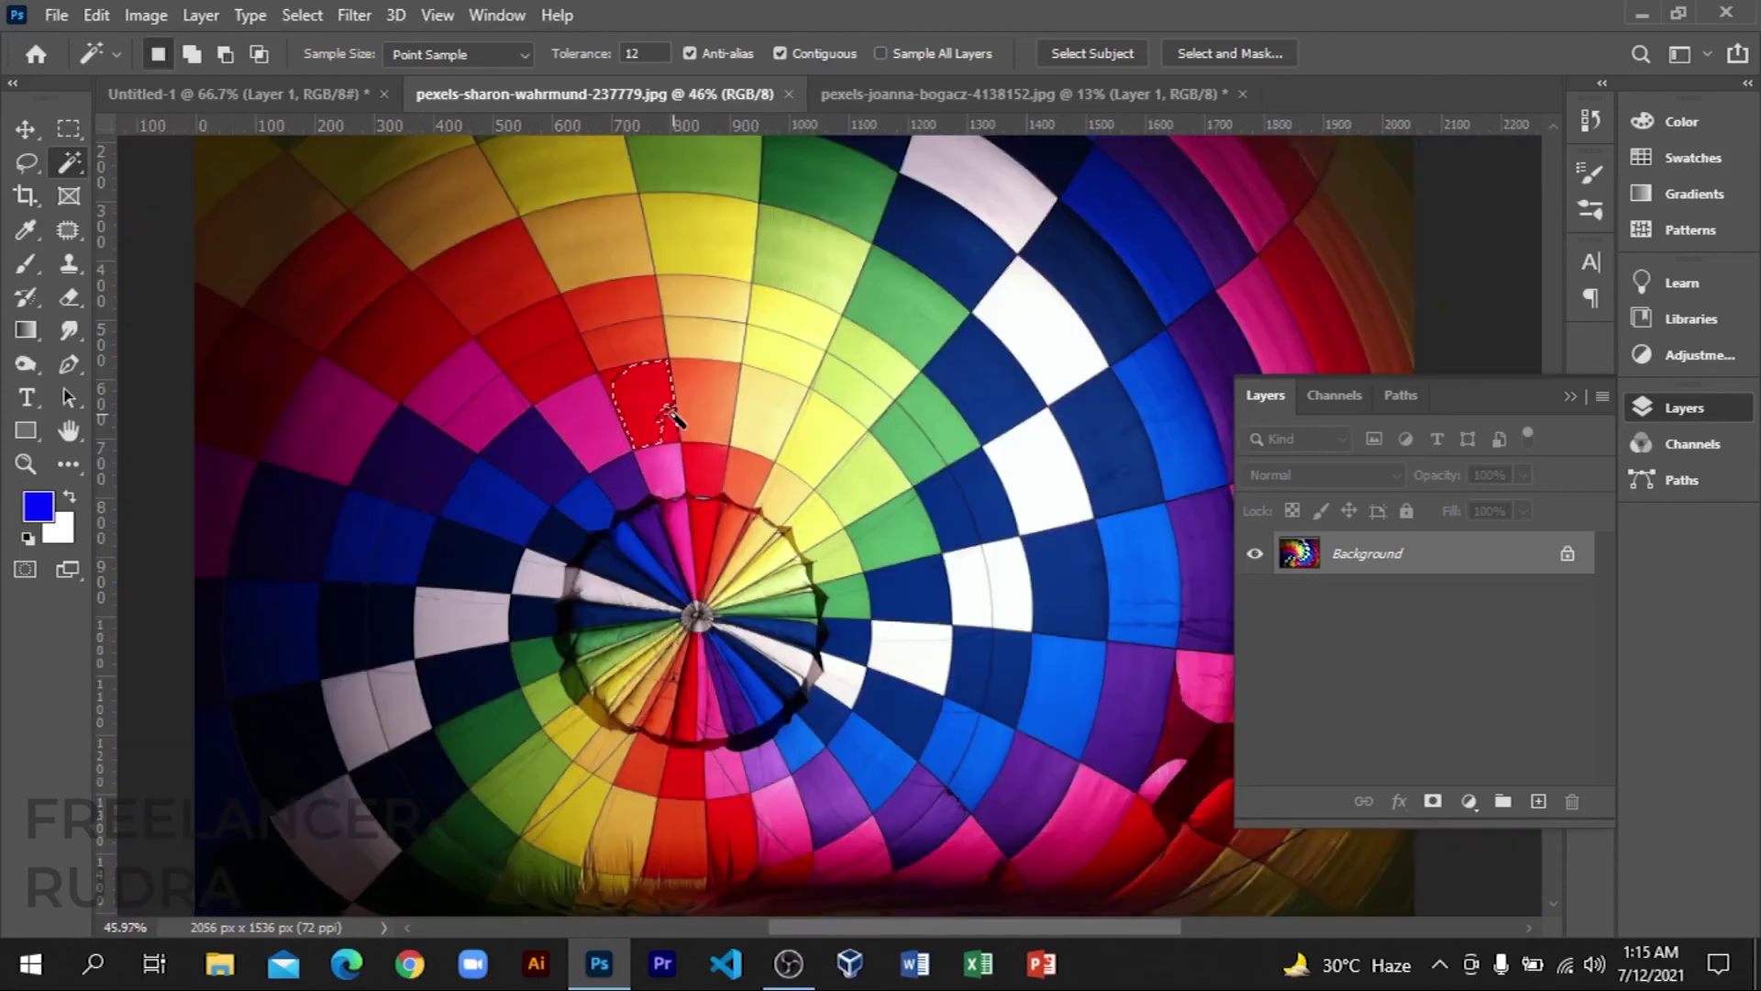
scroll(676, 404, up, 2)
scroll(500, 335, up, 1)
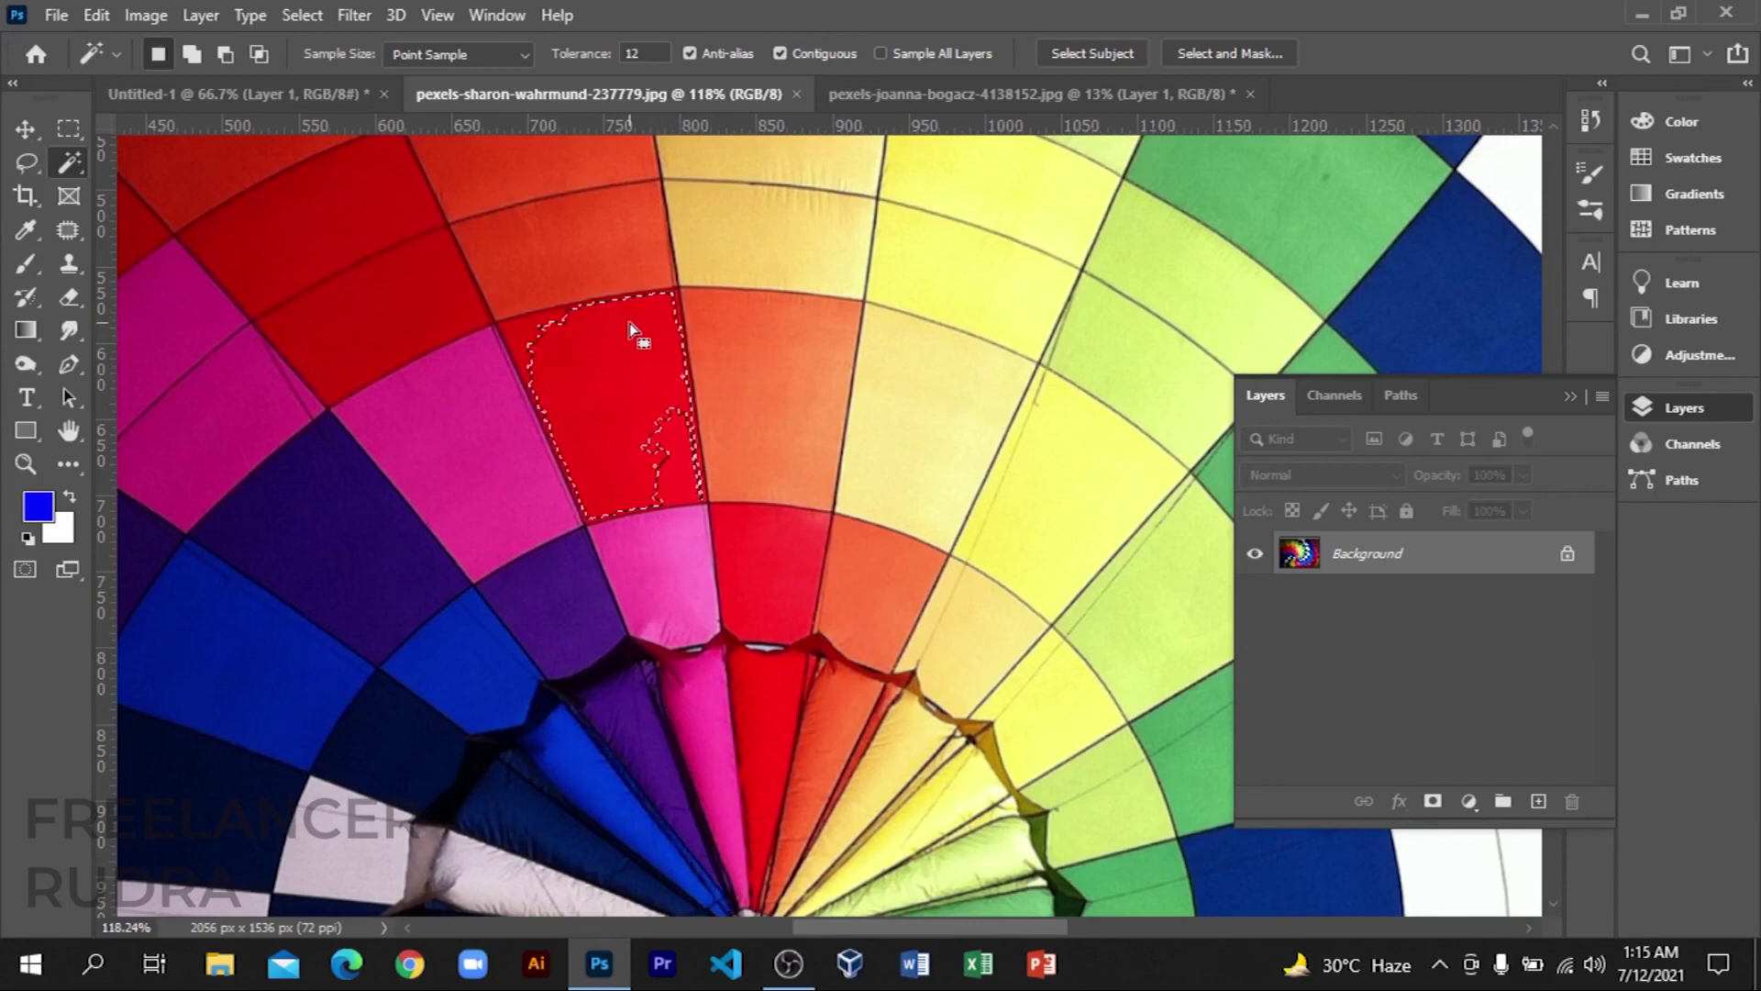
scroll(642, 332, down, 2)
scroll(630, 328, up, 1)
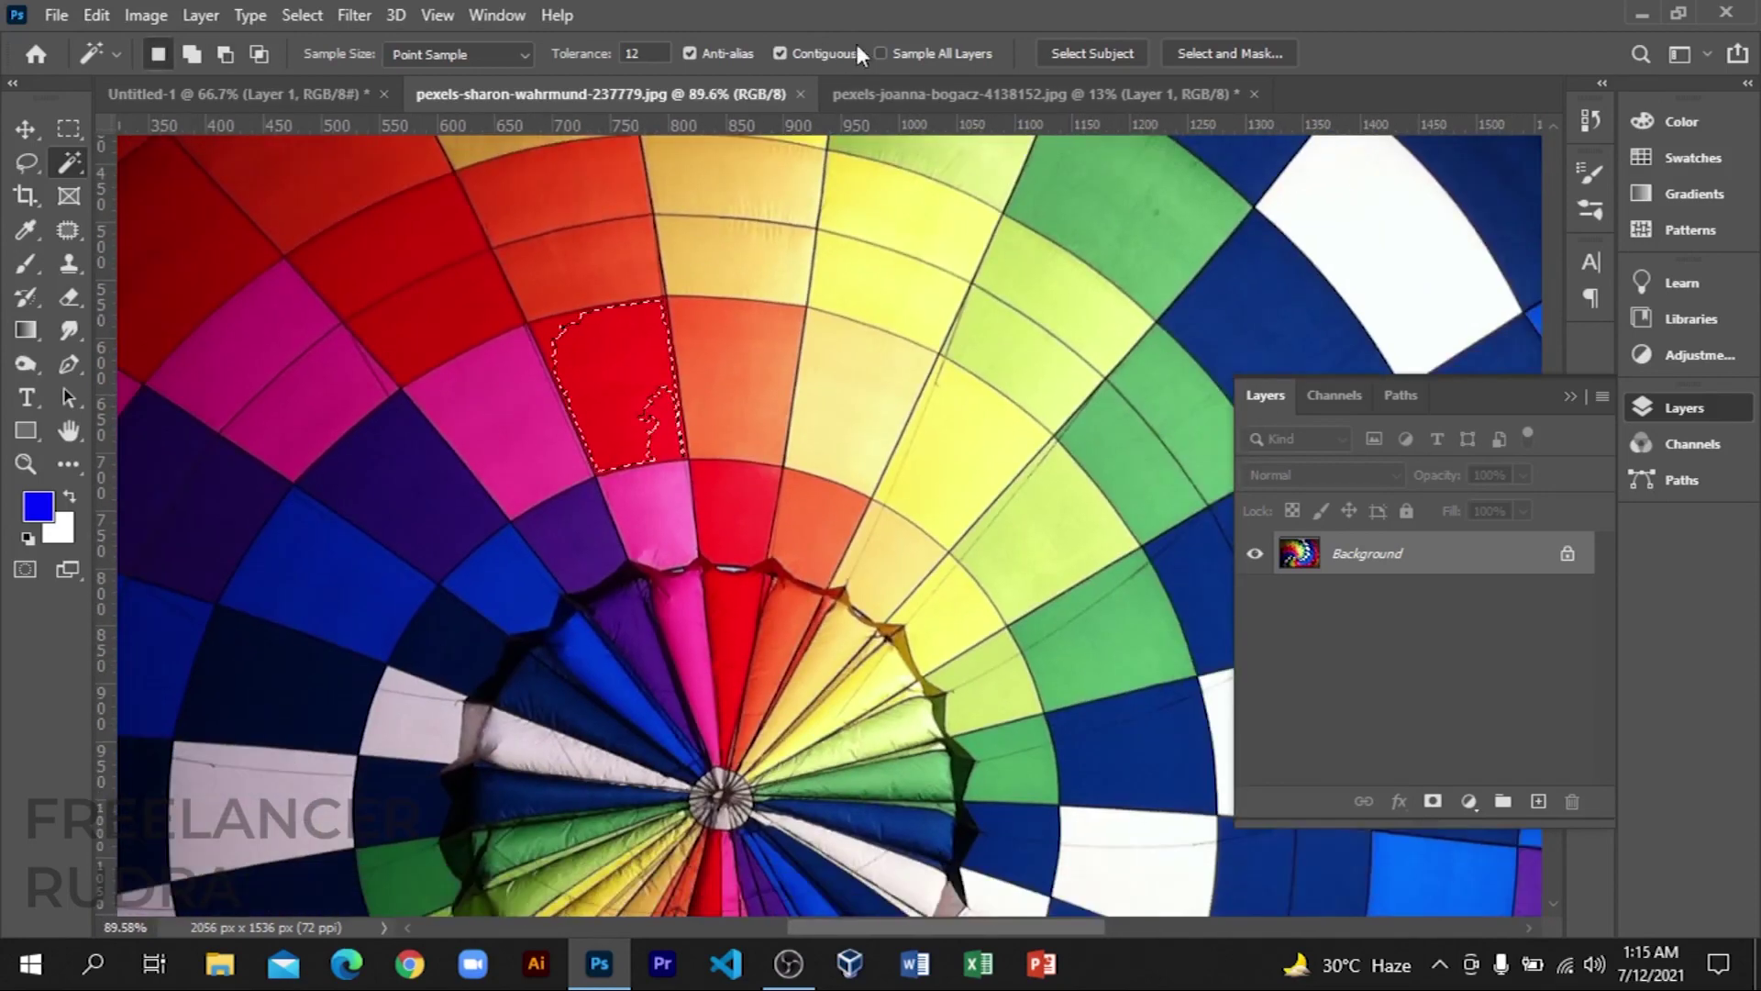
scroll(852, 385, down, 5)
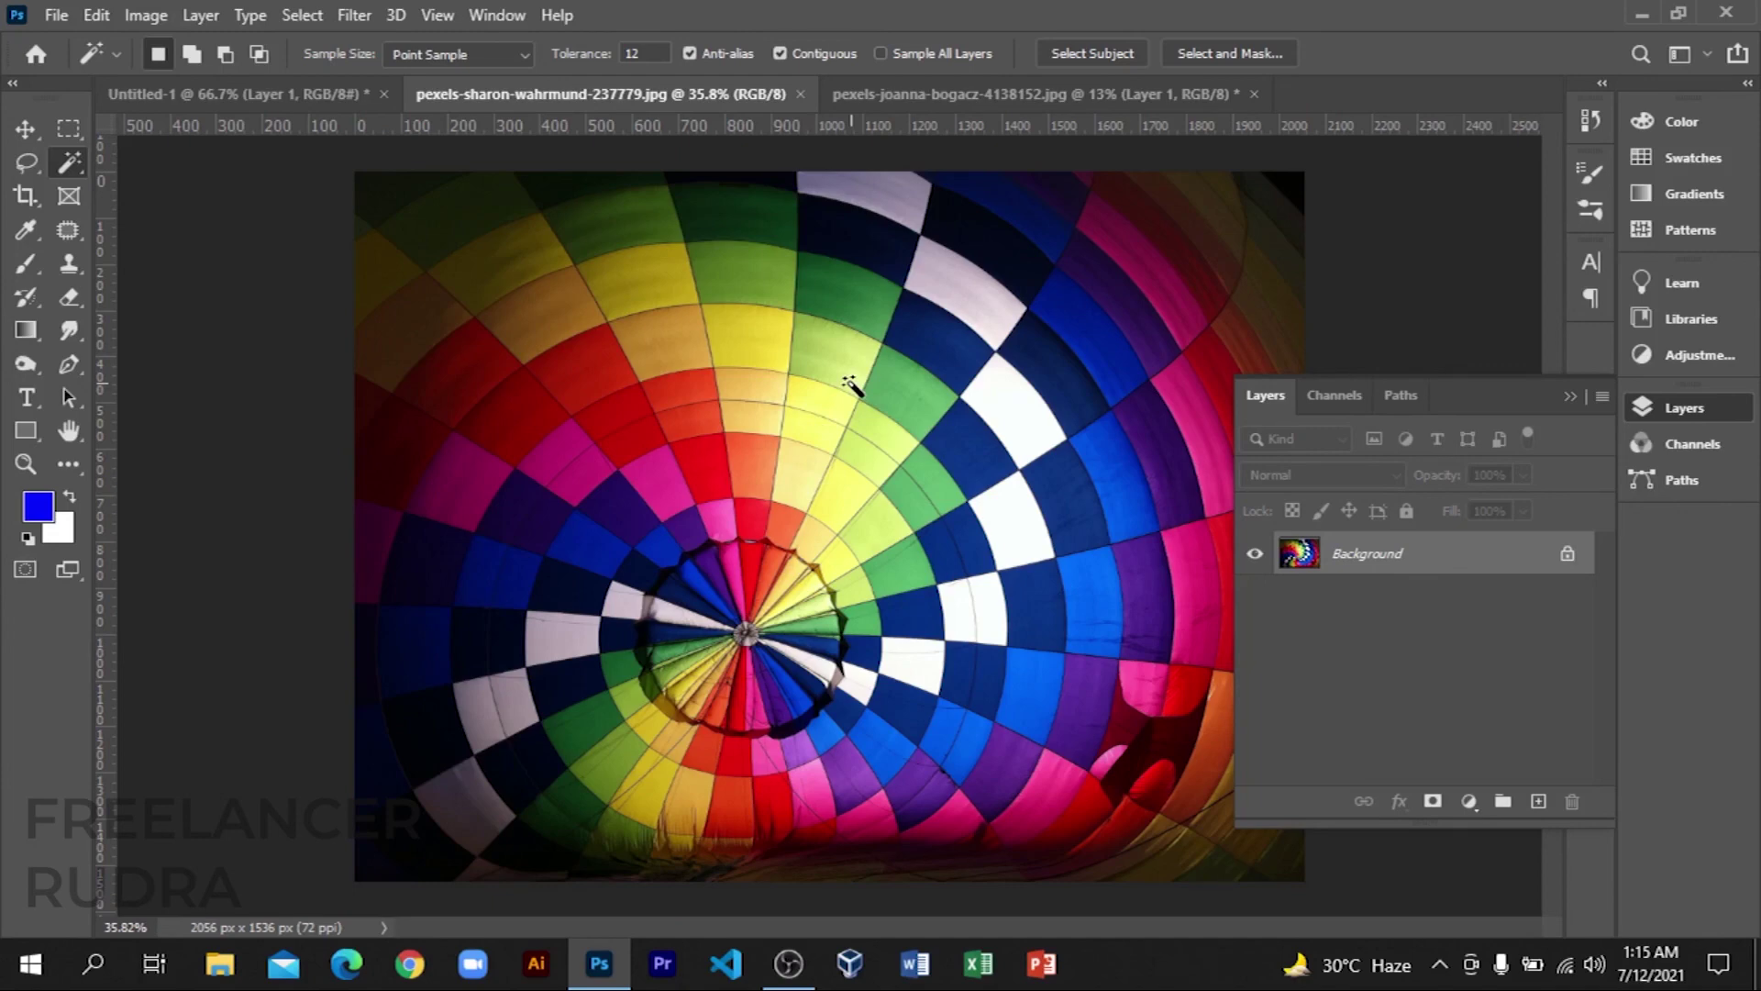